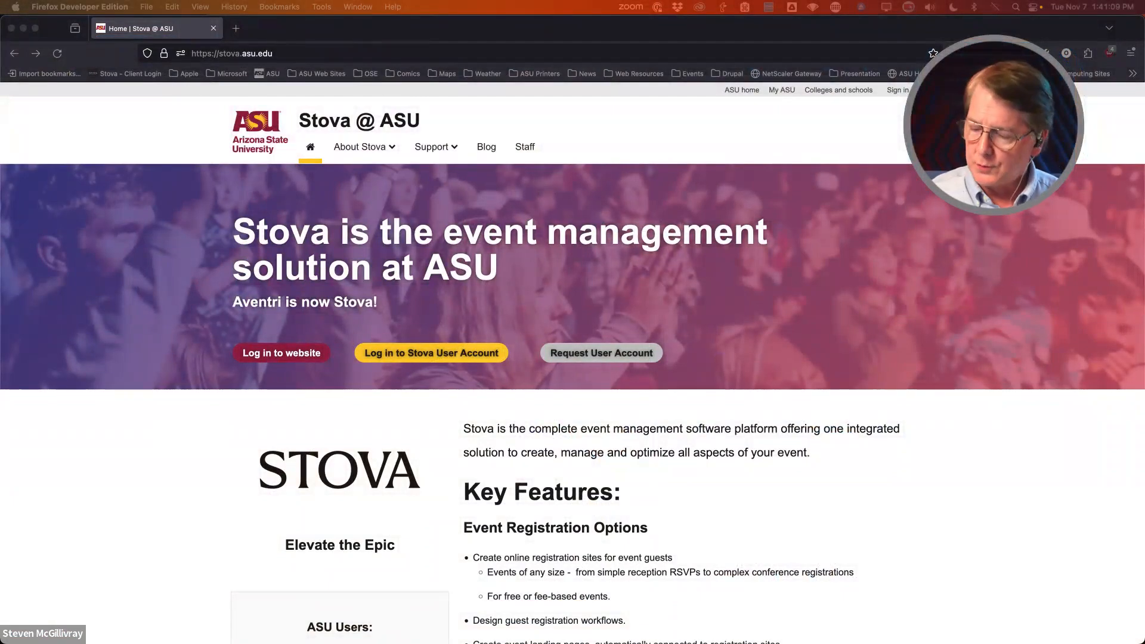
Log in to the Stova user account by entering the account username
click(415, 355)
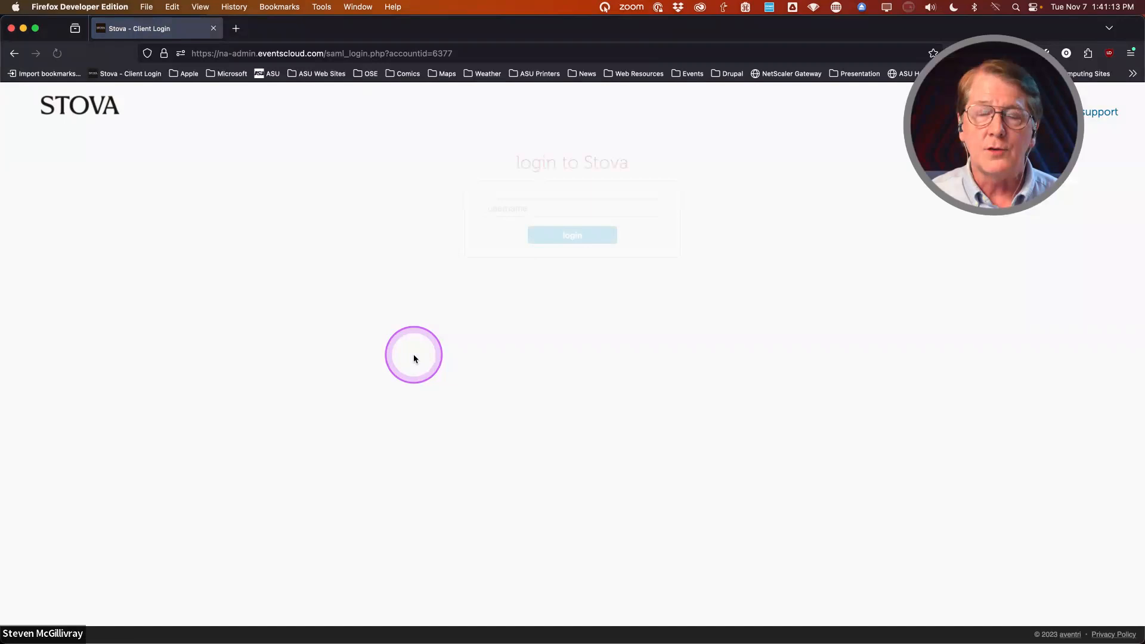
click(535, 210)
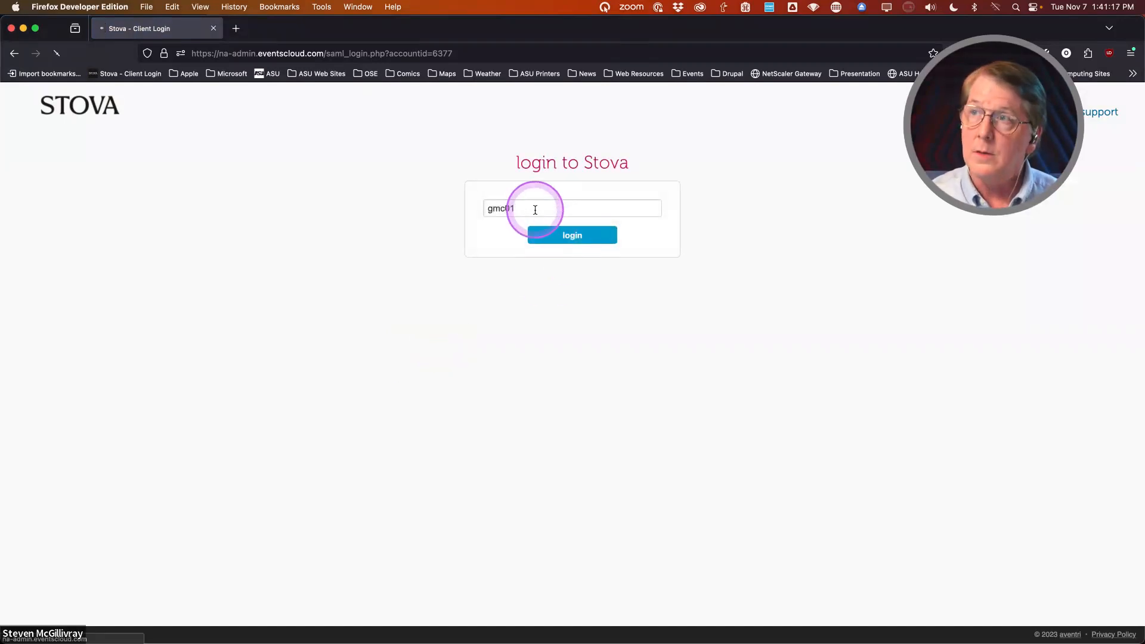
key(Return)
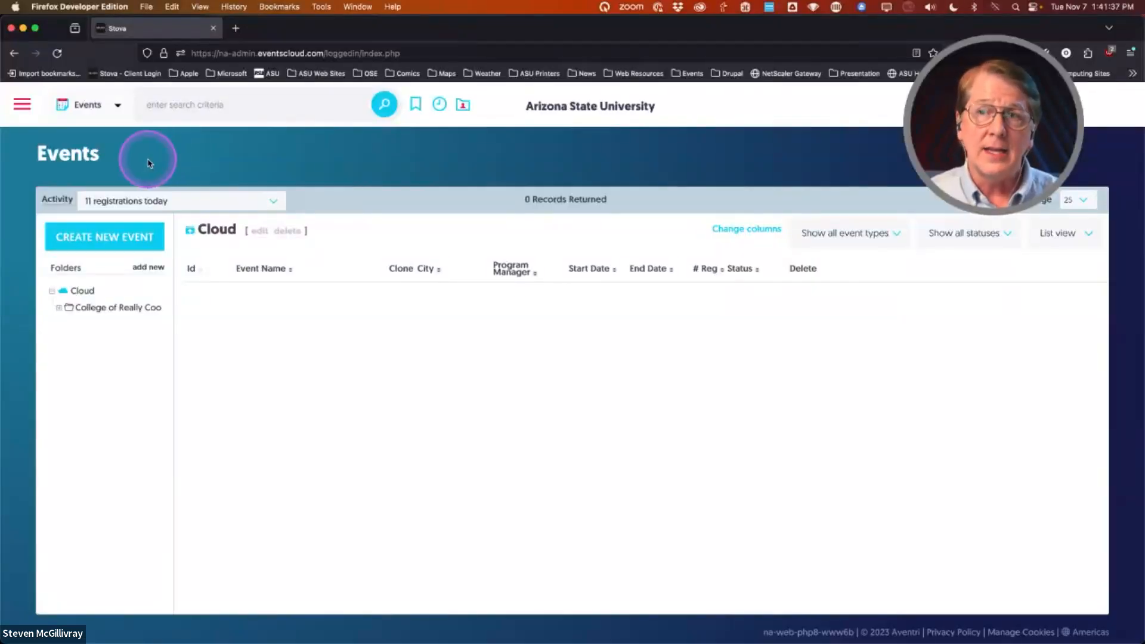
click(22, 106)
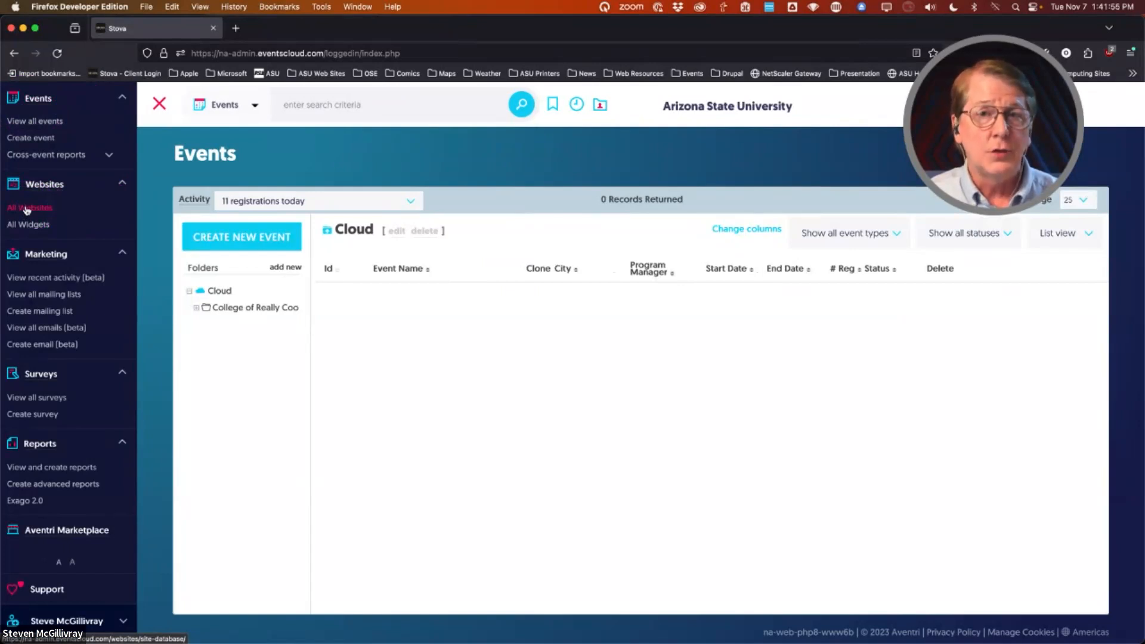
click(159, 104)
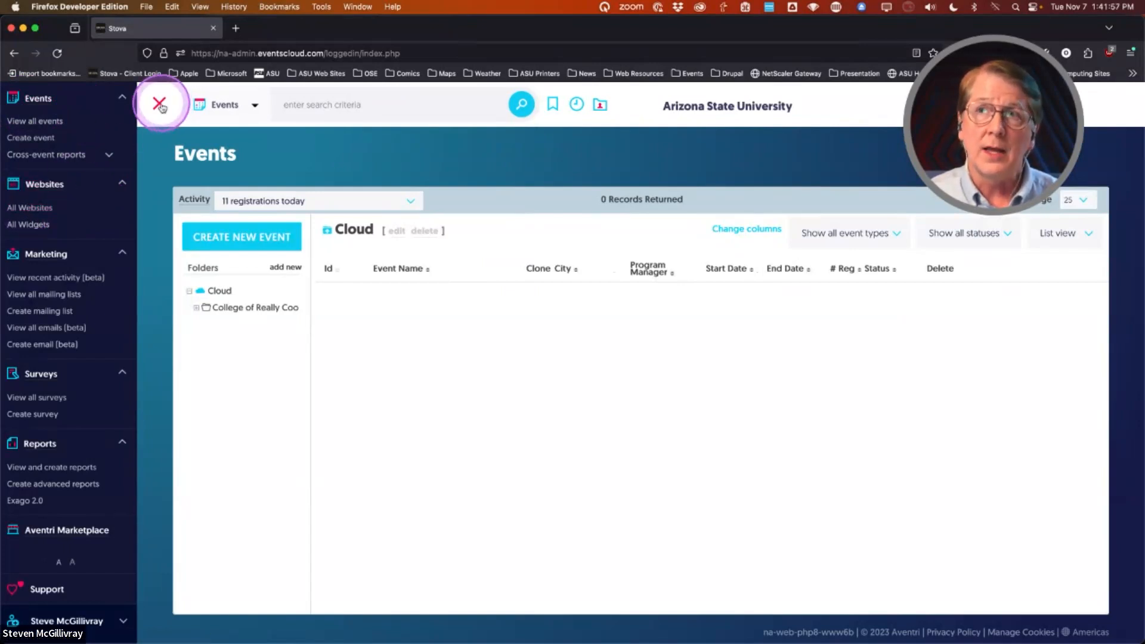
Open the Stova Conference + Expo 2024 event in the College of Really Cool Ideas folder
click(106, 308)
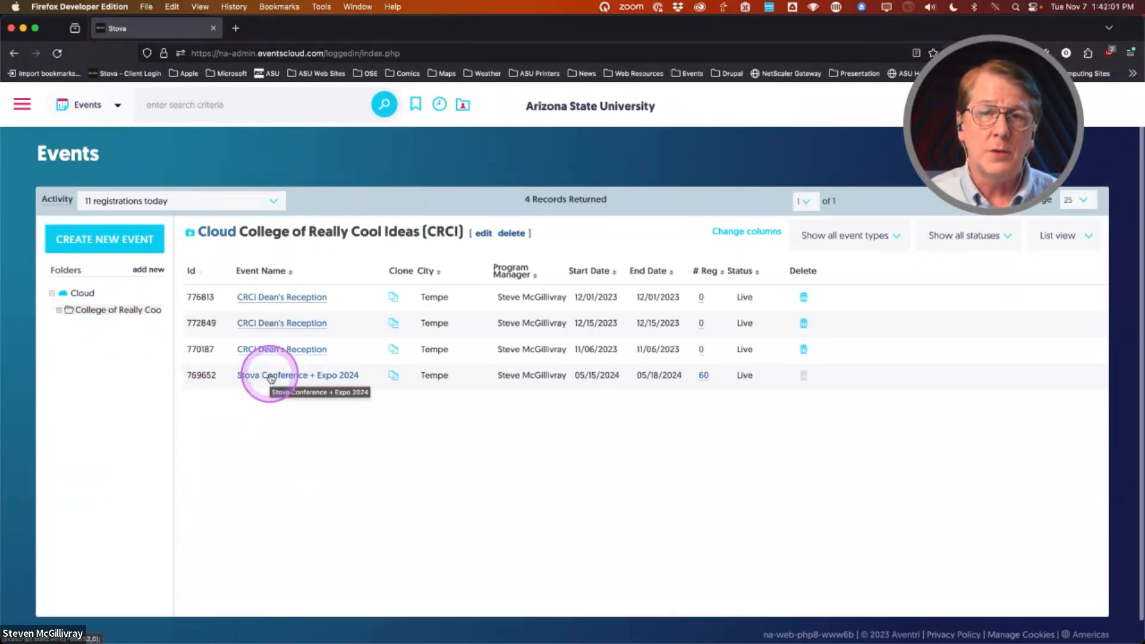
click(270, 376)
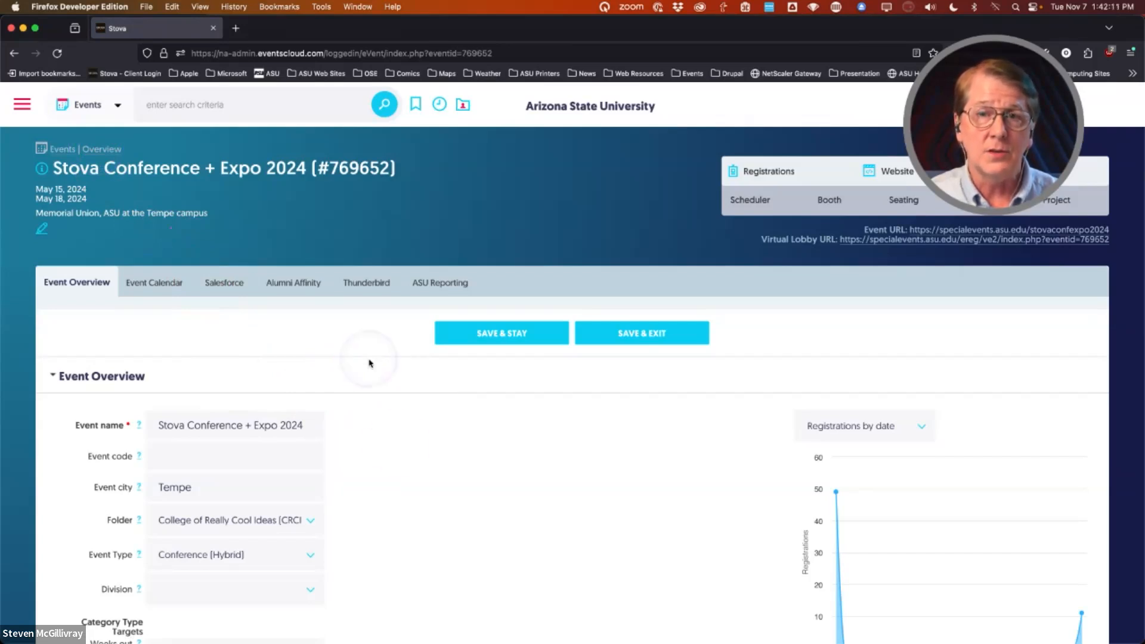
Start creating a new website for the event from its Event Overview page
scroll(537, 448, down, 5)
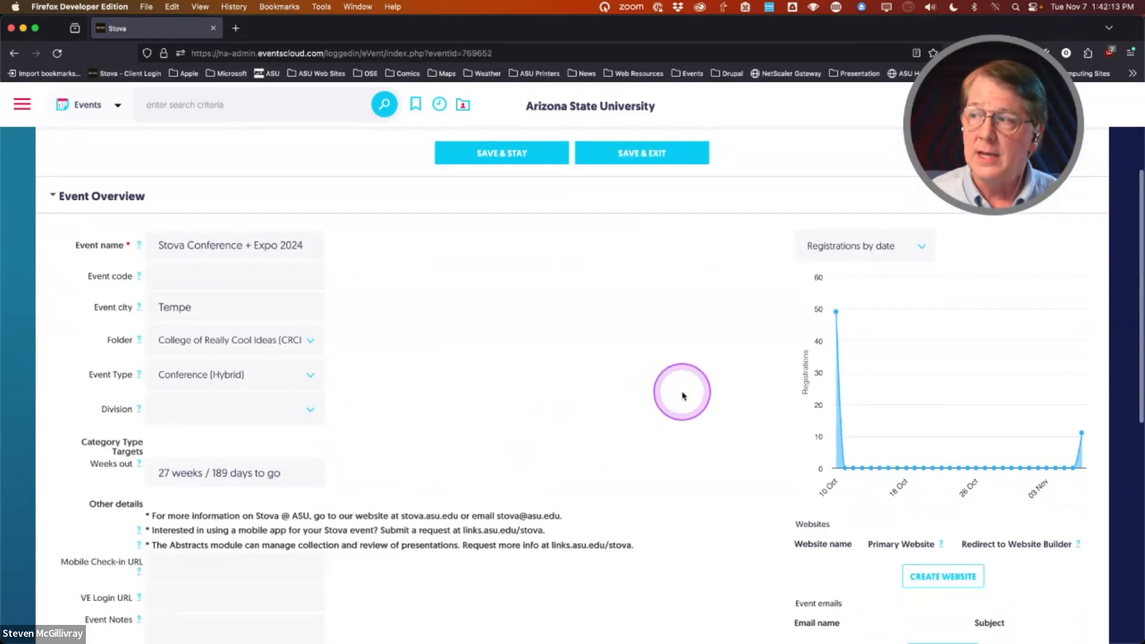
scroll(684, 395, down, 2)
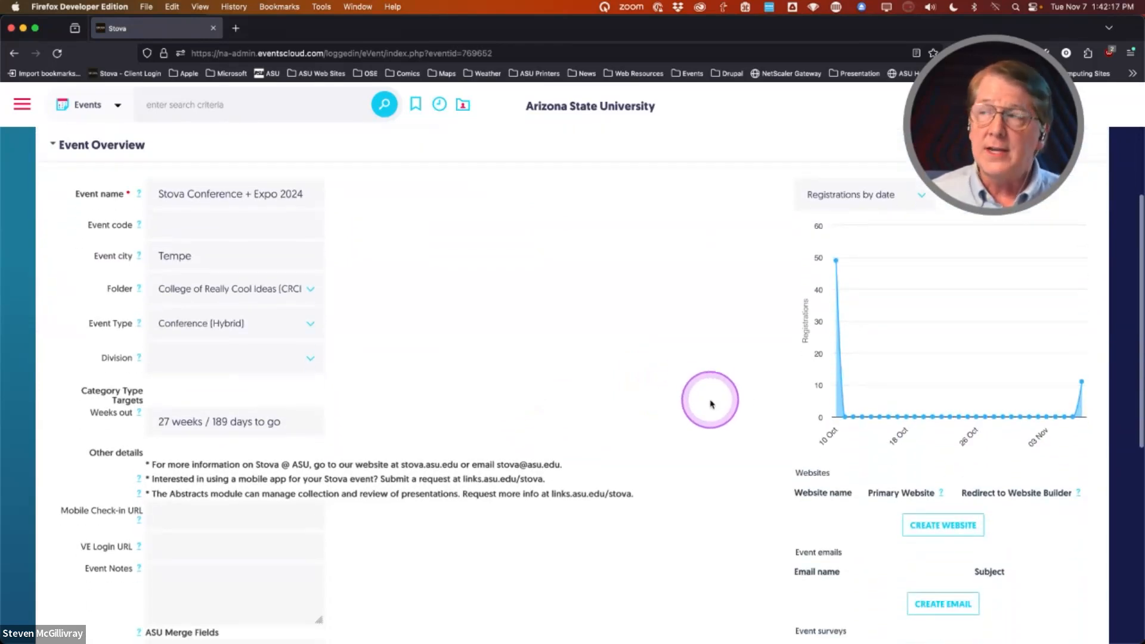
scroll(724, 400, down, 2)
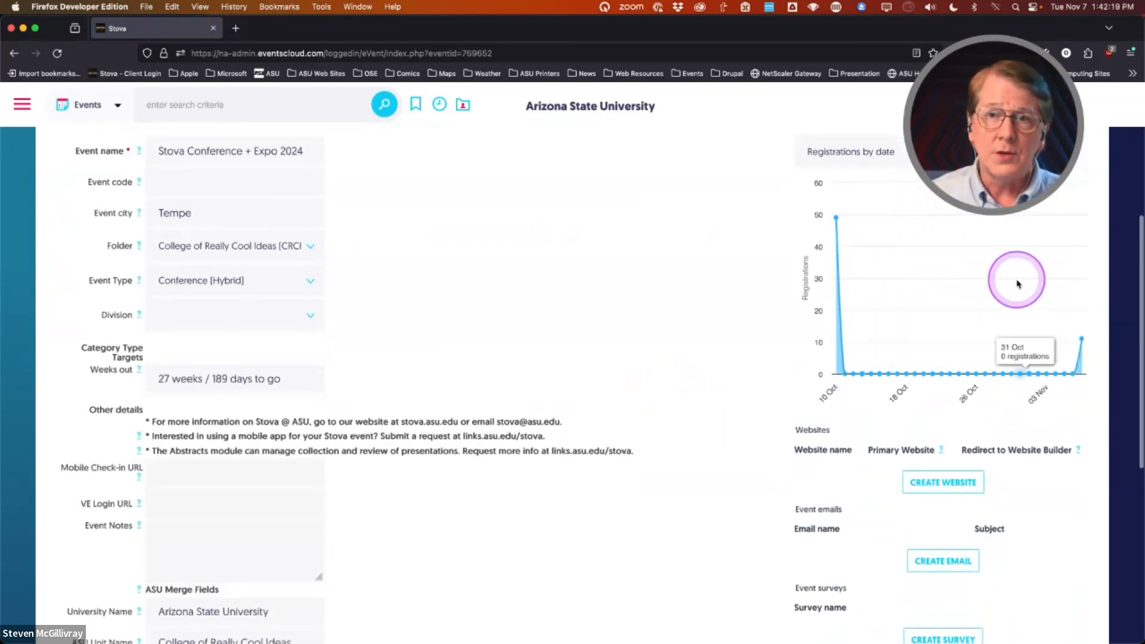
scroll(711, 389, down, 3)
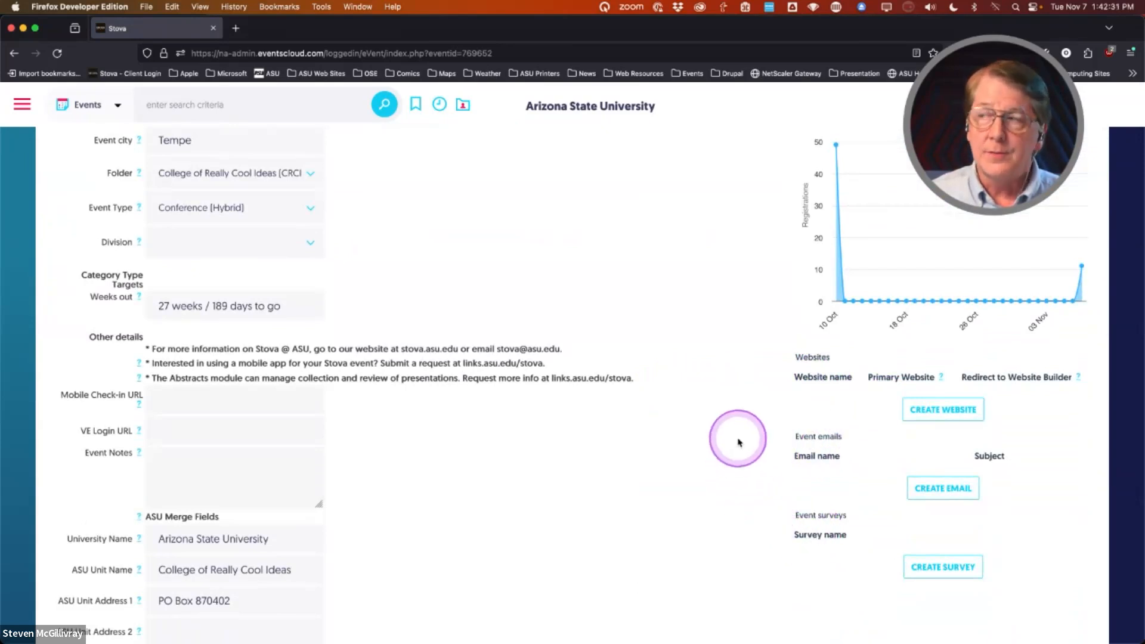
scroll(738, 440, up, 1)
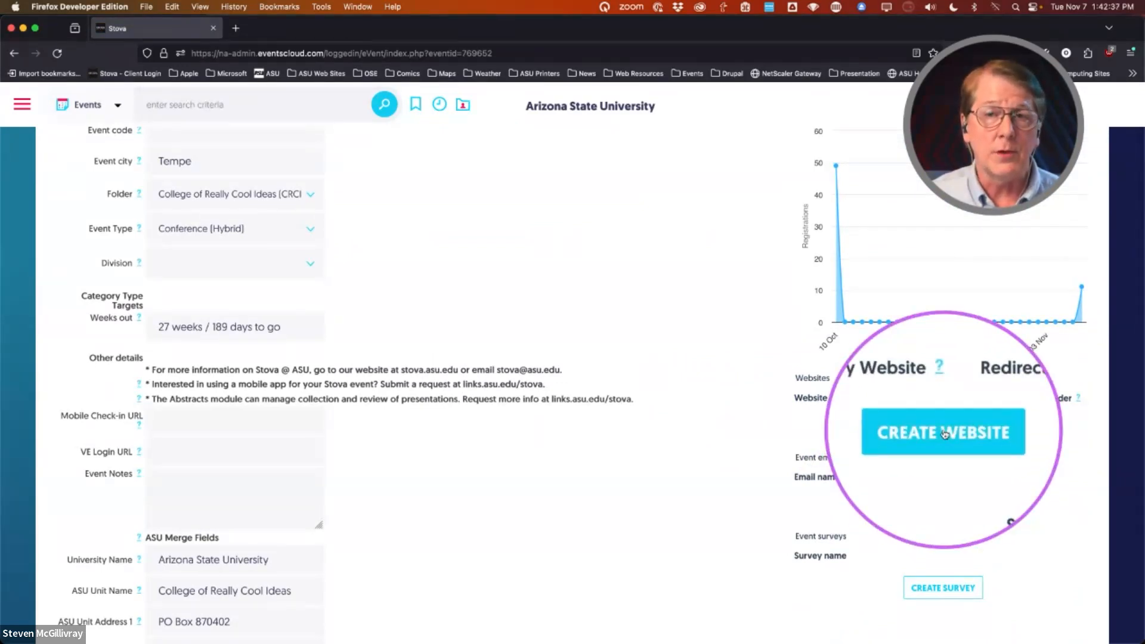
click(942, 432)
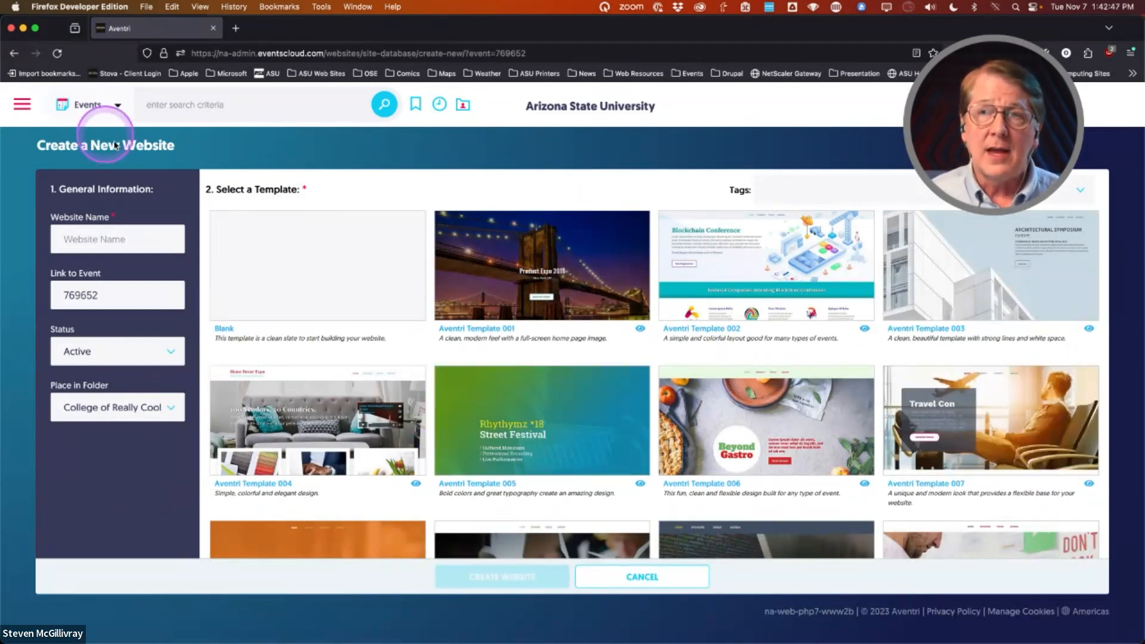
click(24, 105)
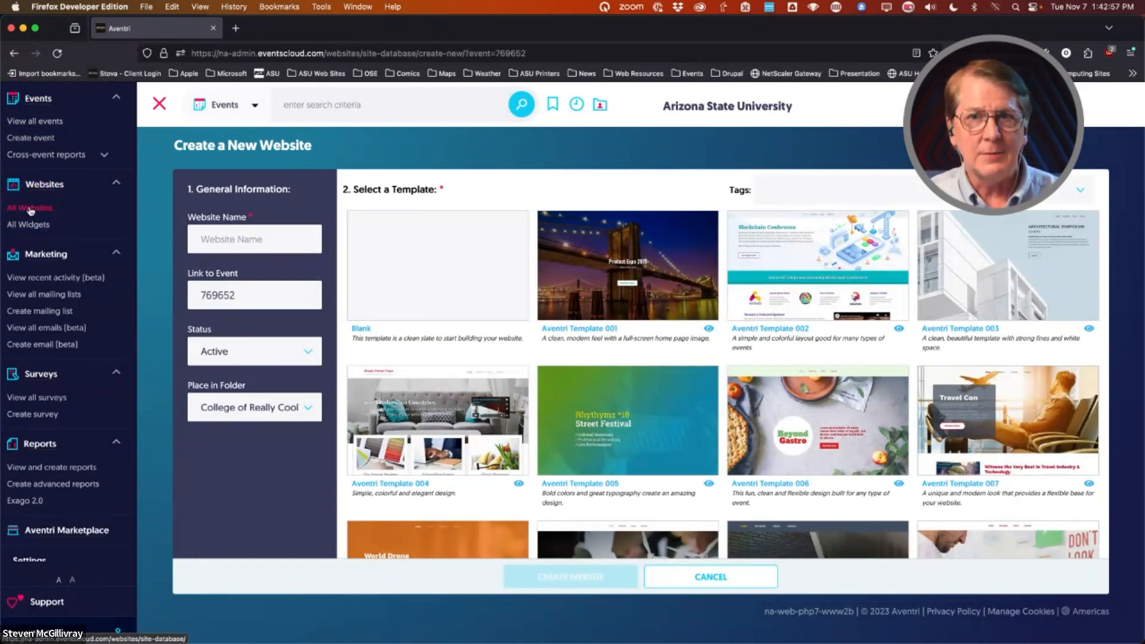
click(157, 104)
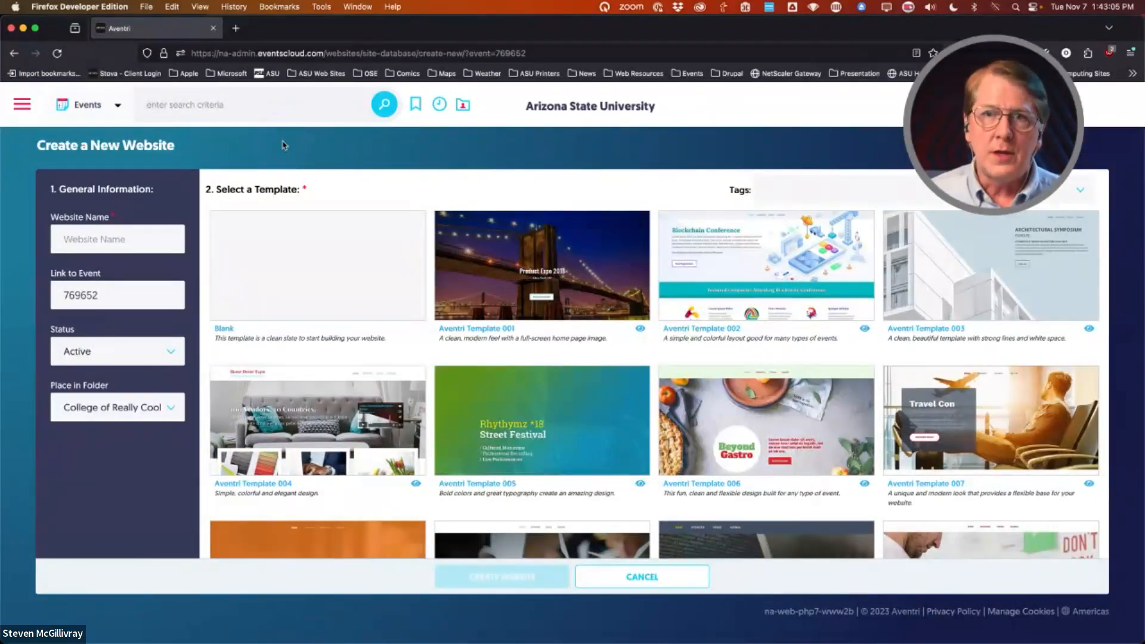
Enter "Stova Conference + Expo 2024" as the new website's name
click(117, 237)
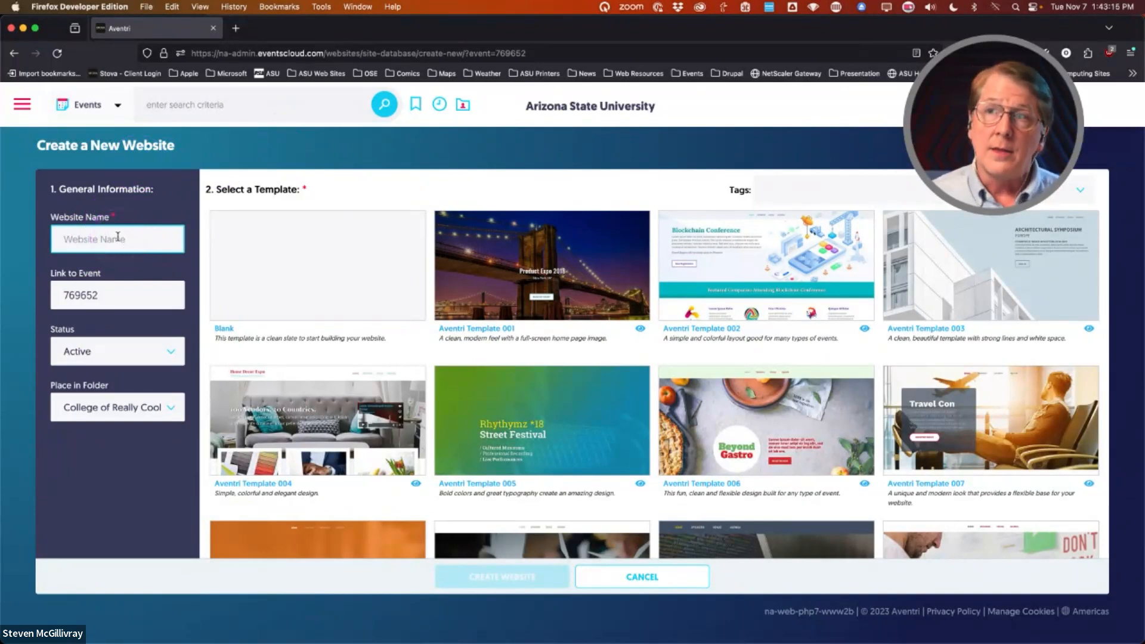
scroll(650, 361, down, 1)
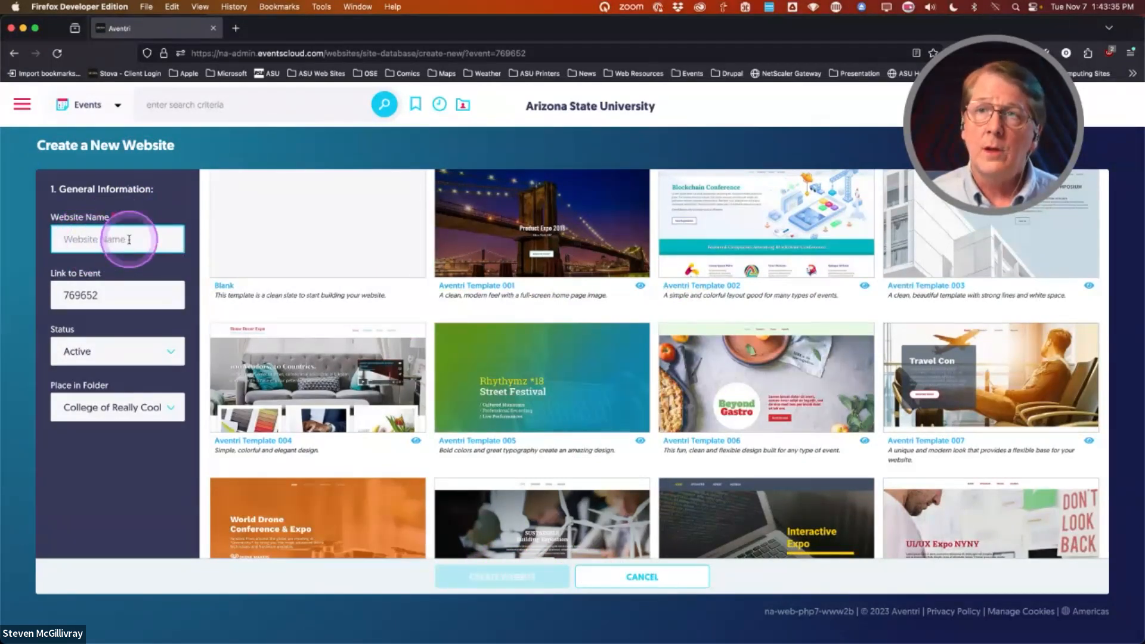
text(Stova )
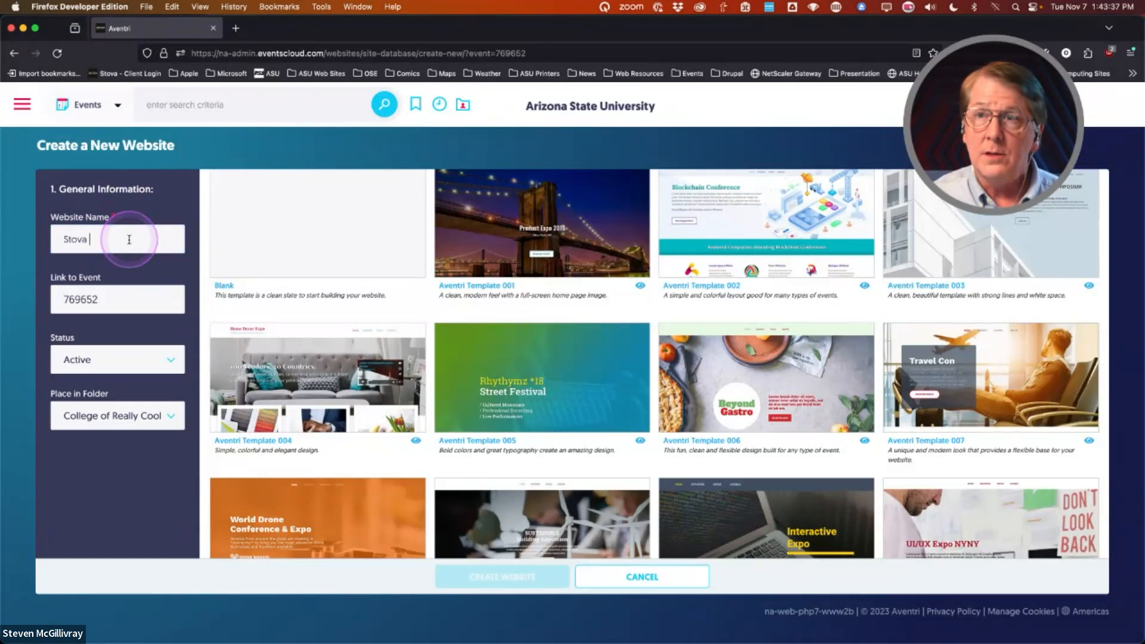
text(Confernence)
key(BackSpace)
key(BackSpace)
key(BackSpace)
key(BackSpace)
key(BackSpace)
text(ence +)
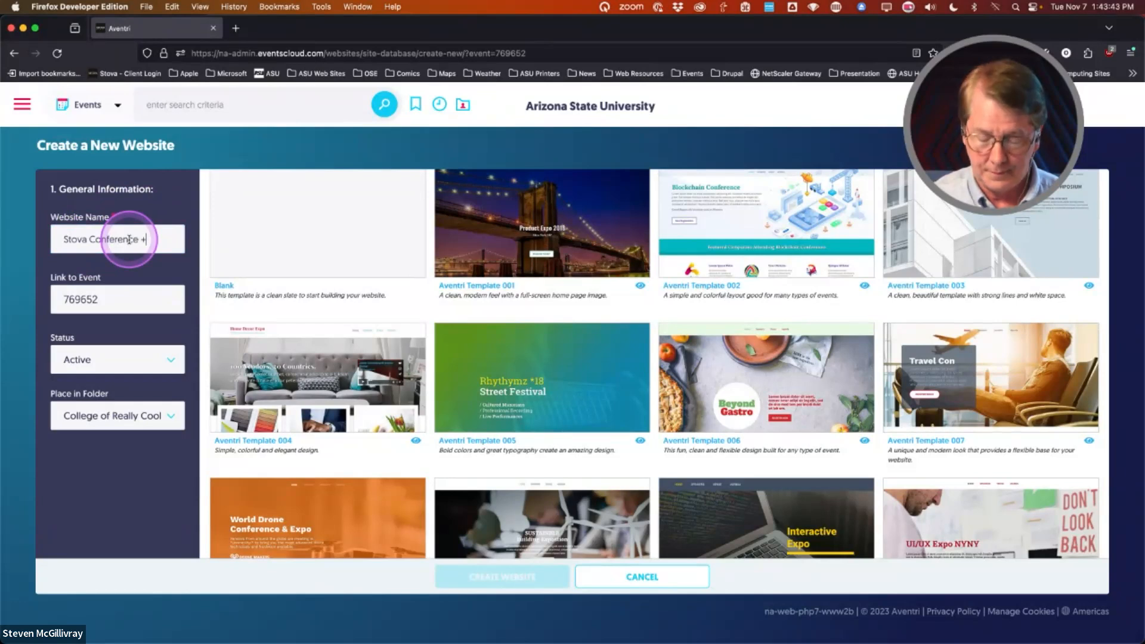
text( #e)
key(BackSpace)
key(BackSpace)
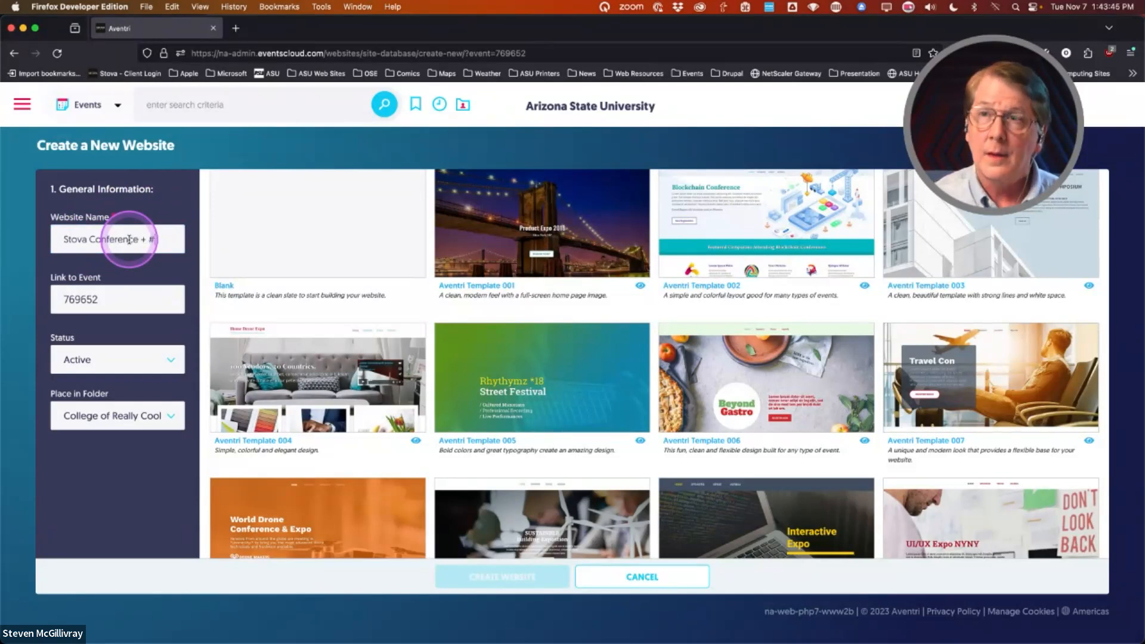
text(Expo)
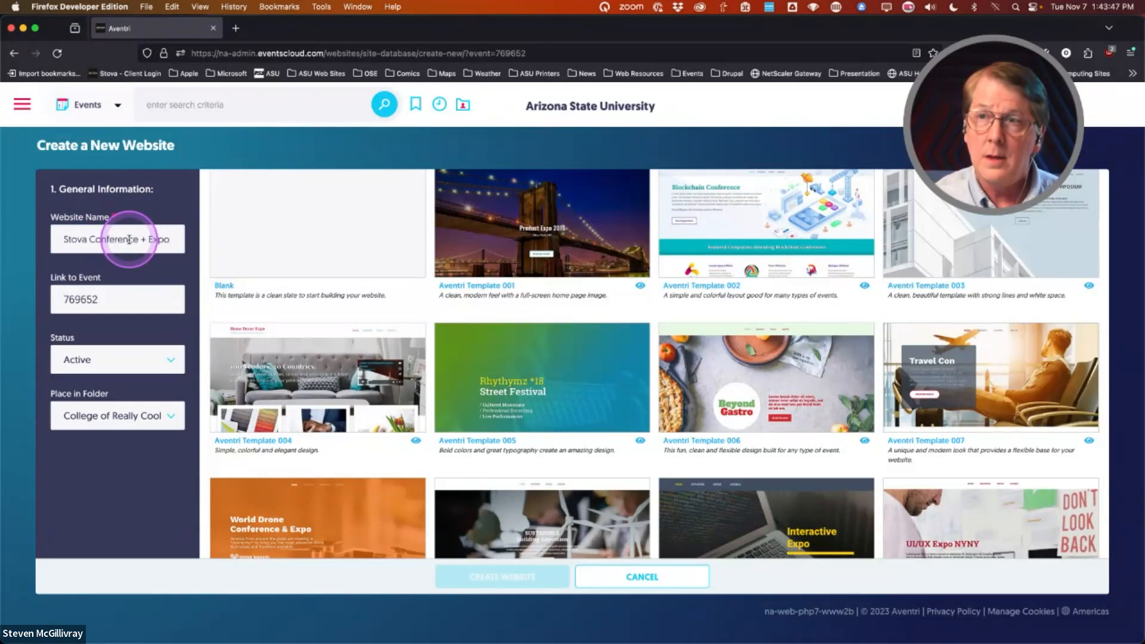
text( 2024)
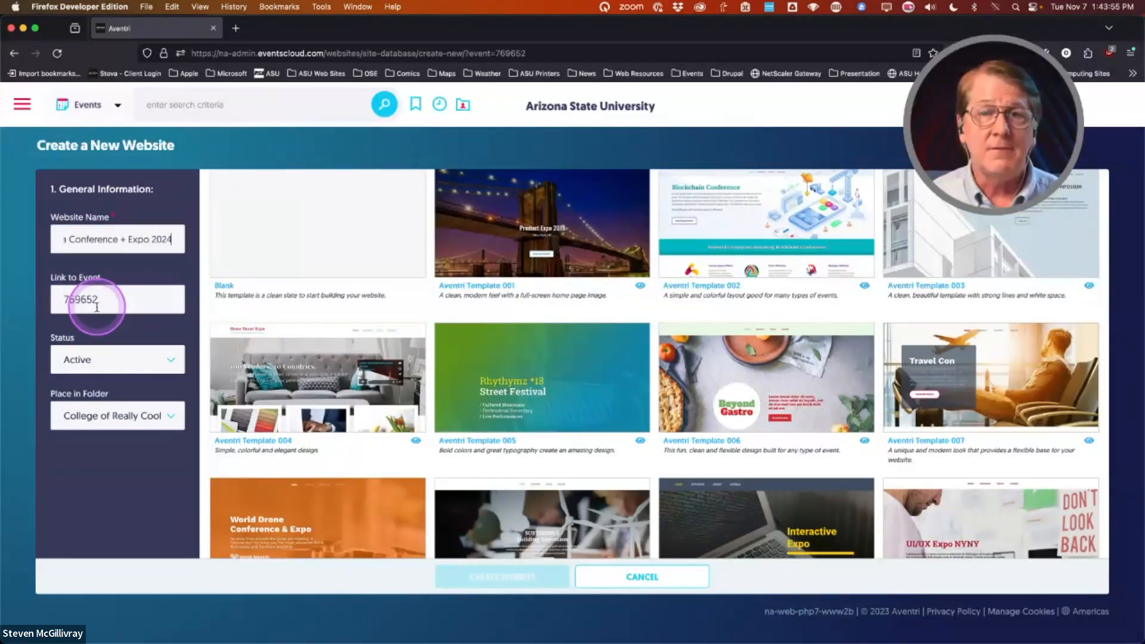
Check the website's linked event and the folders available for placing it, keeping the current choices
click(129, 302)
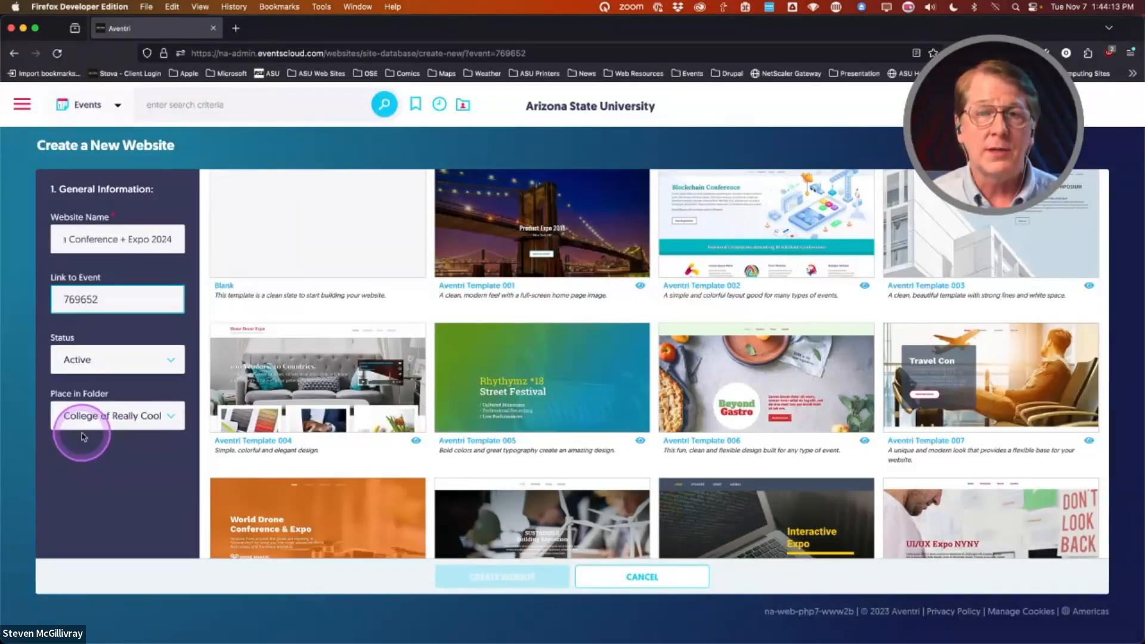
click(146, 416)
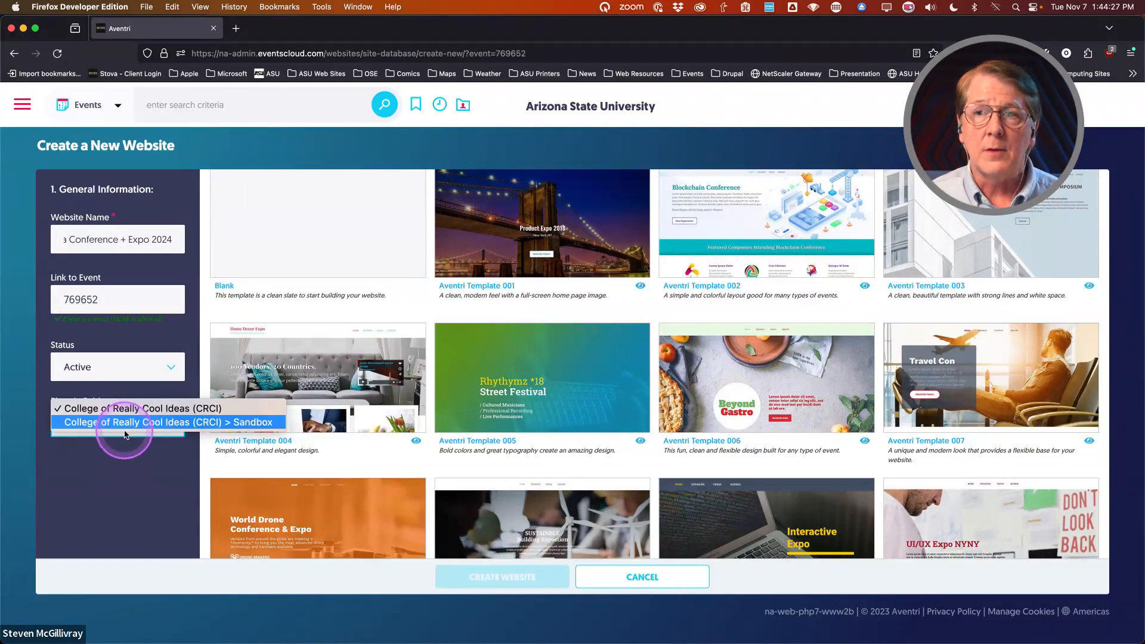
click(92, 487)
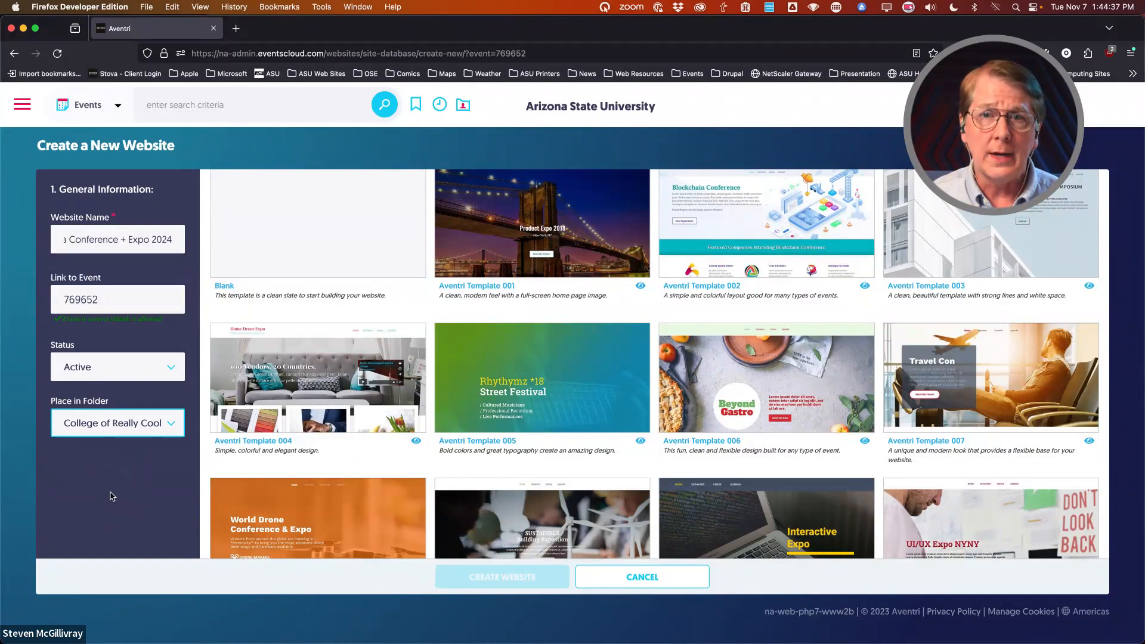
Browse the available website templates, and preview the full home page of Aventri Template 001
scroll(248, 448, up, 2)
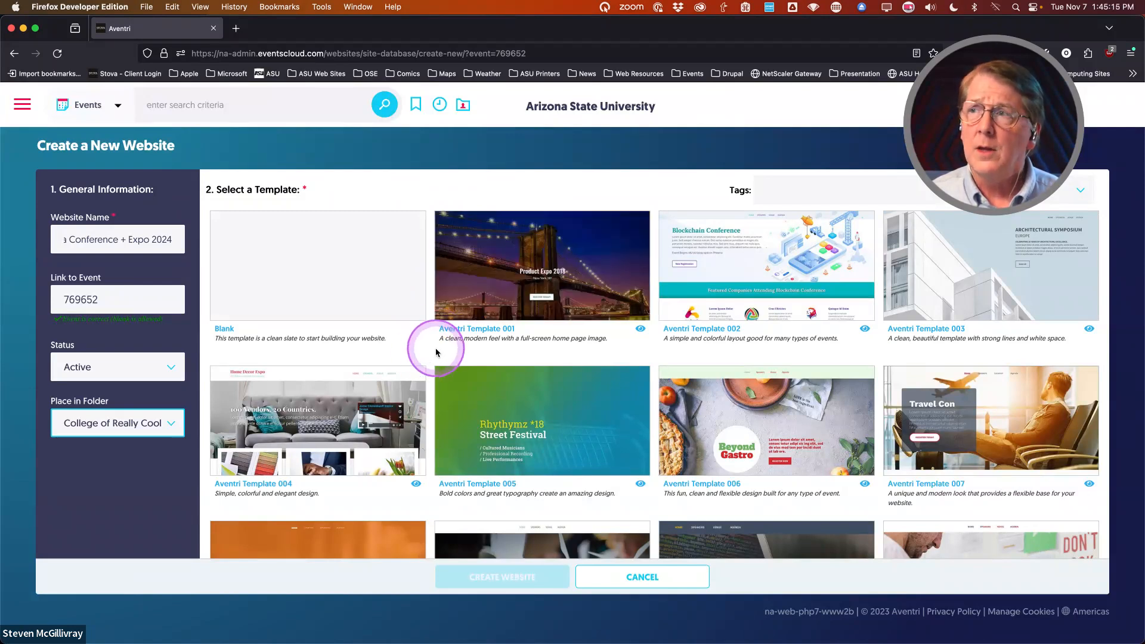
scroll(437, 352, down, 3)
scroll(436, 352, down, 3)
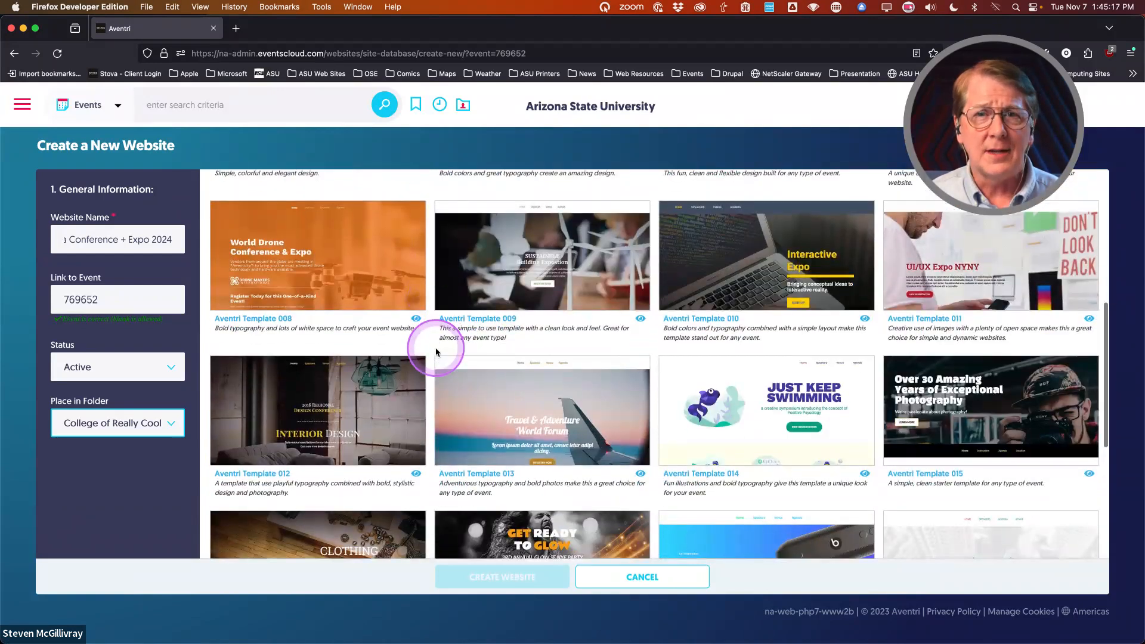
scroll(436, 352, up, 5)
scroll(436, 352, up, 2)
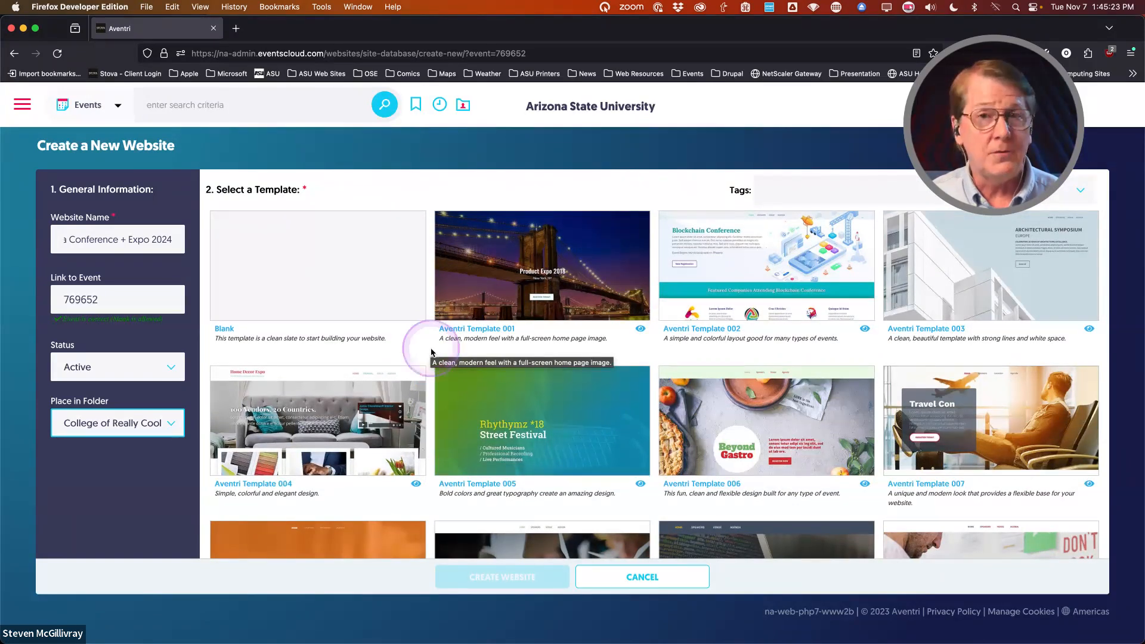
click(641, 331)
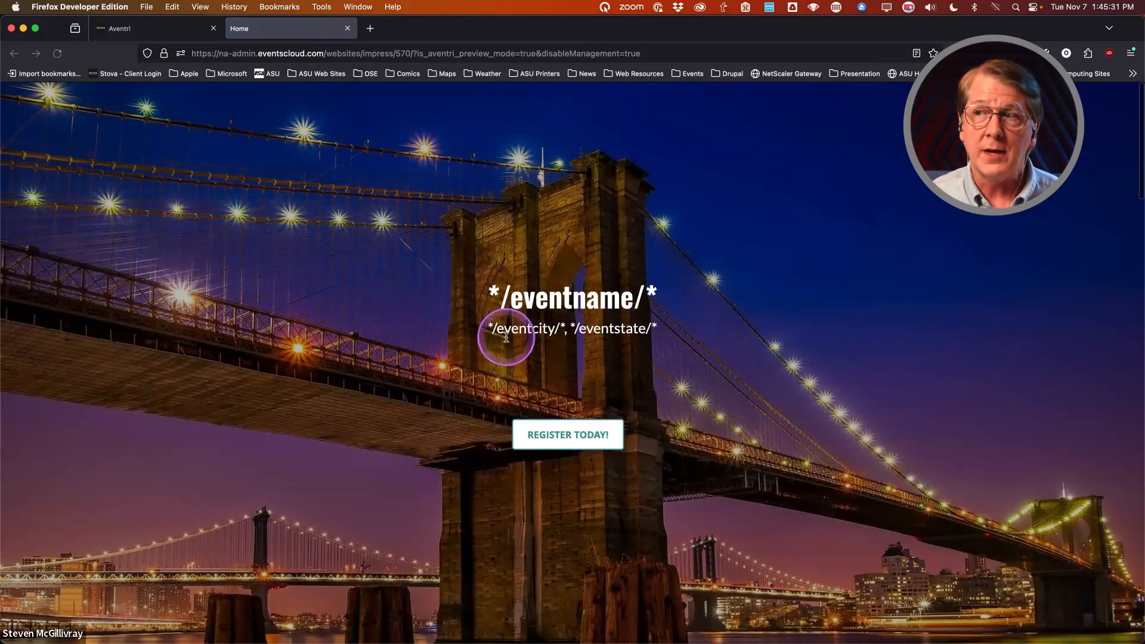
scroll(350, 336, down, 6)
scroll(350, 340, down, 7)
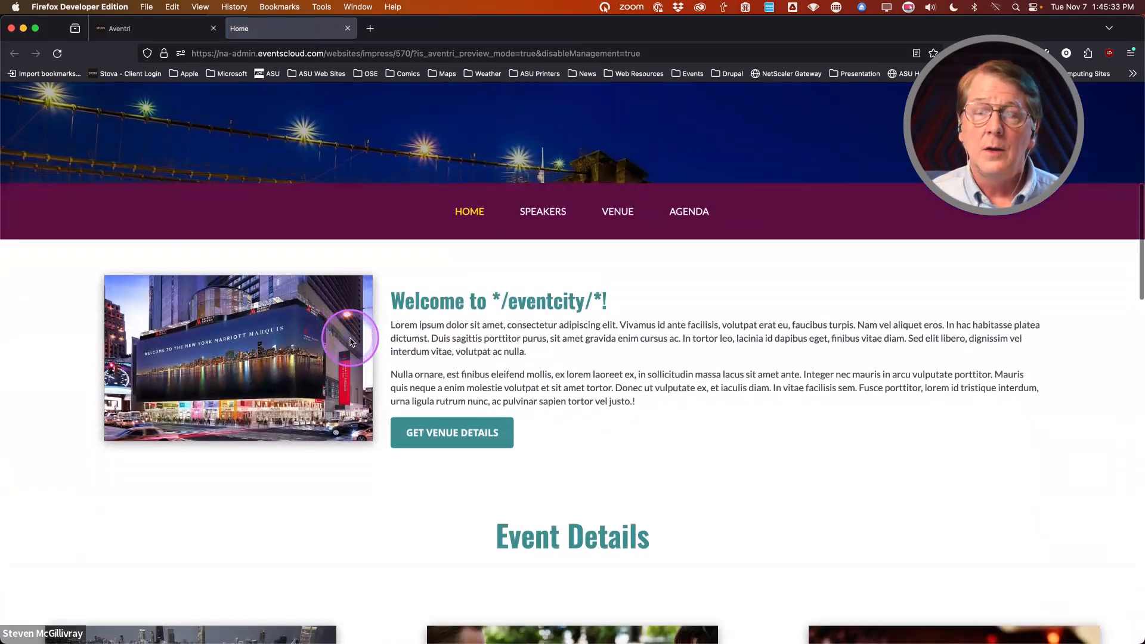
scroll(351, 342, down, 7)
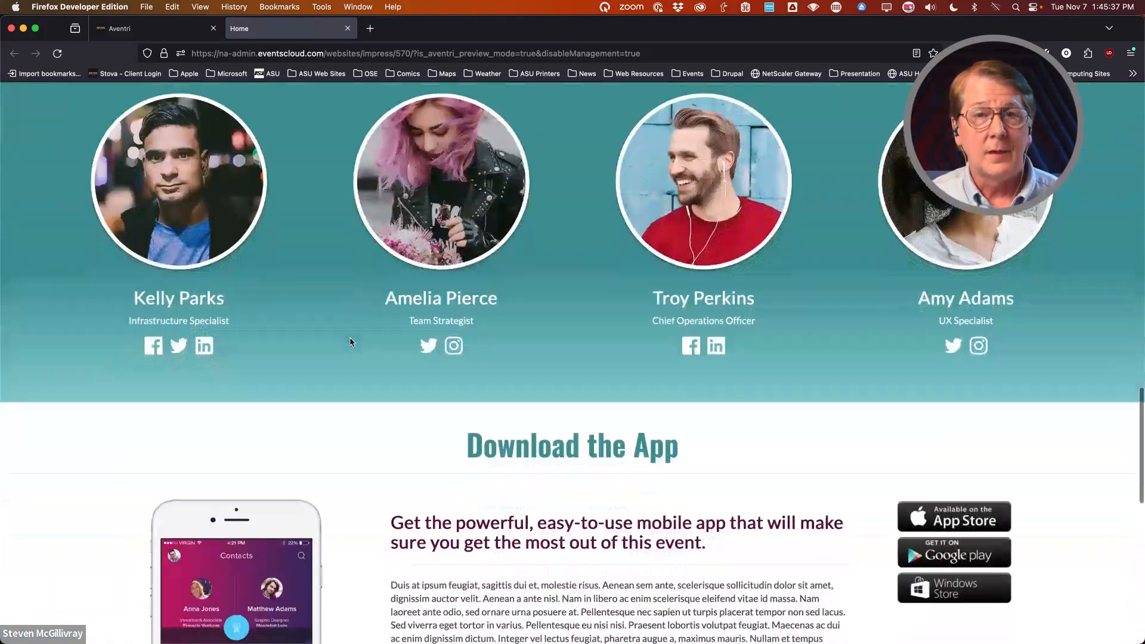
scroll(351, 342, up, 20)
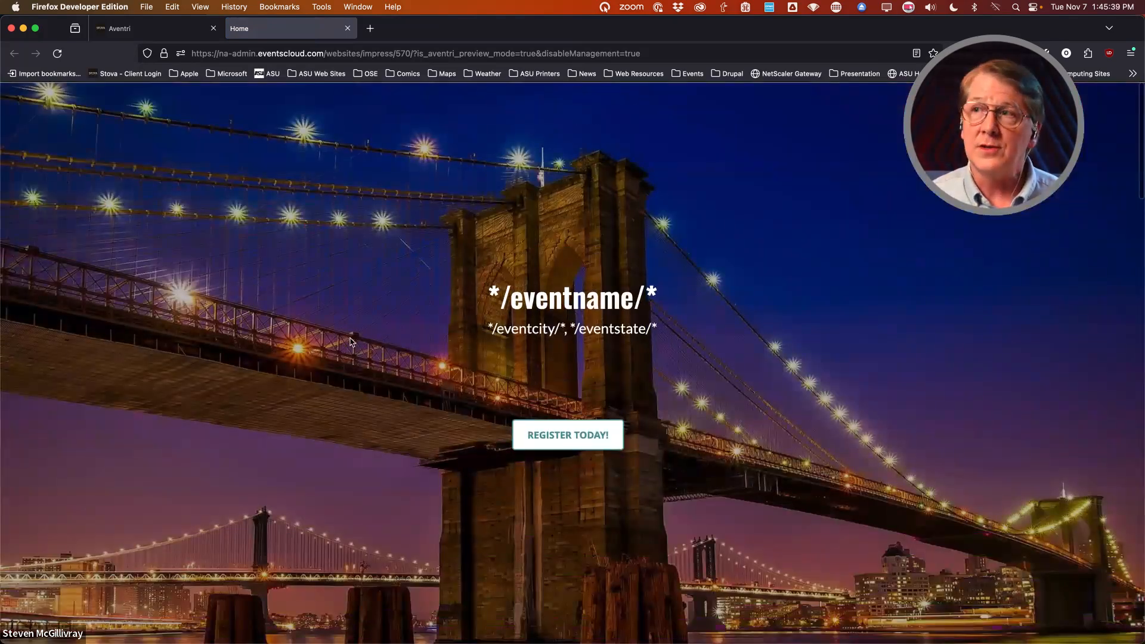
click(348, 28)
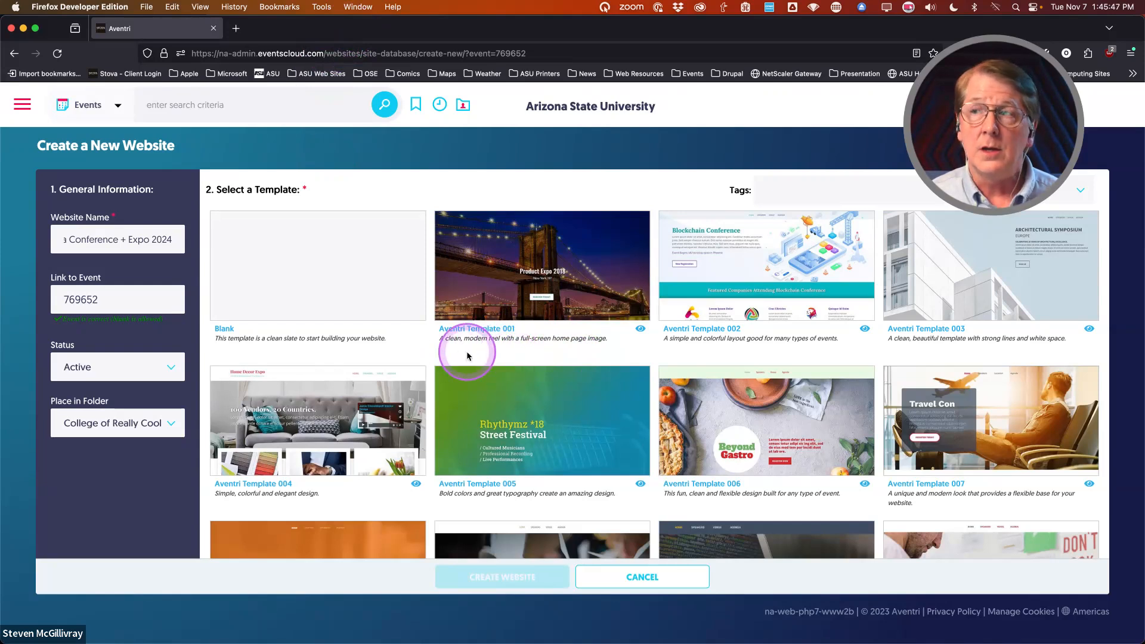
Select Aventri Template 010 as the template for the new website
scroll(435, 356, down, 5)
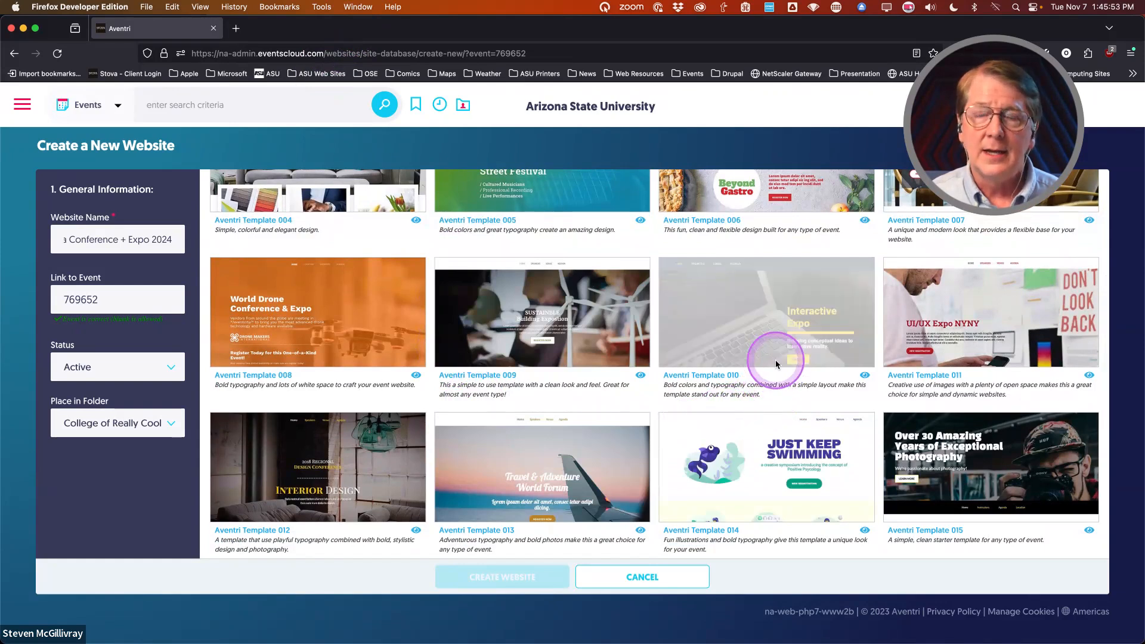
click(751, 313)
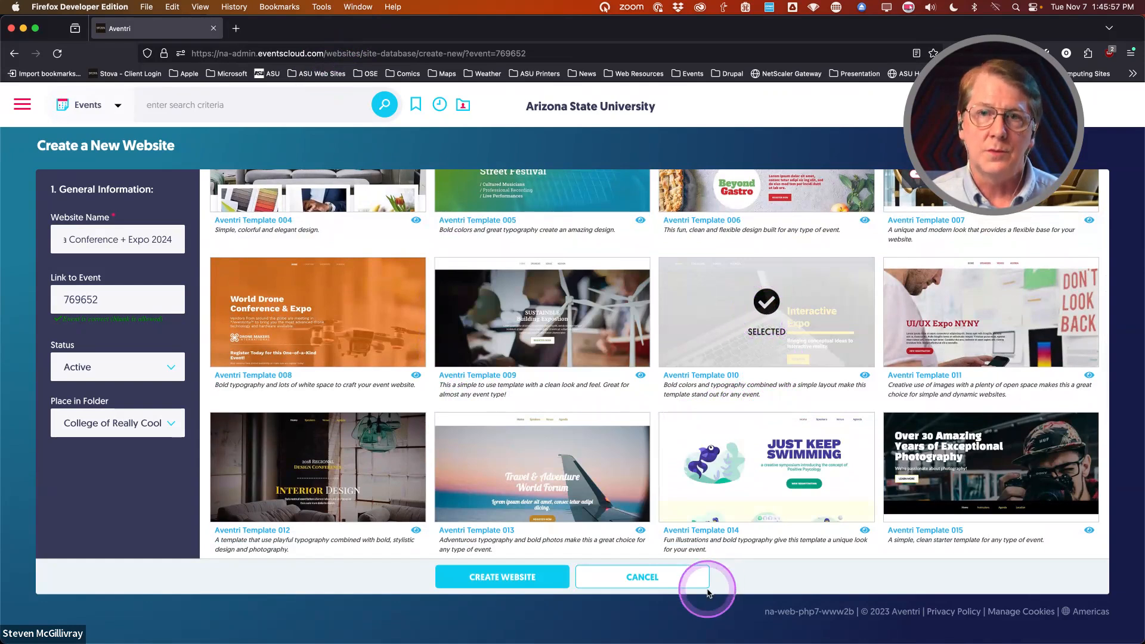
Try to create the website with Aventri Template 010 selected, rechecking the template list between attempts
click(512, 578)
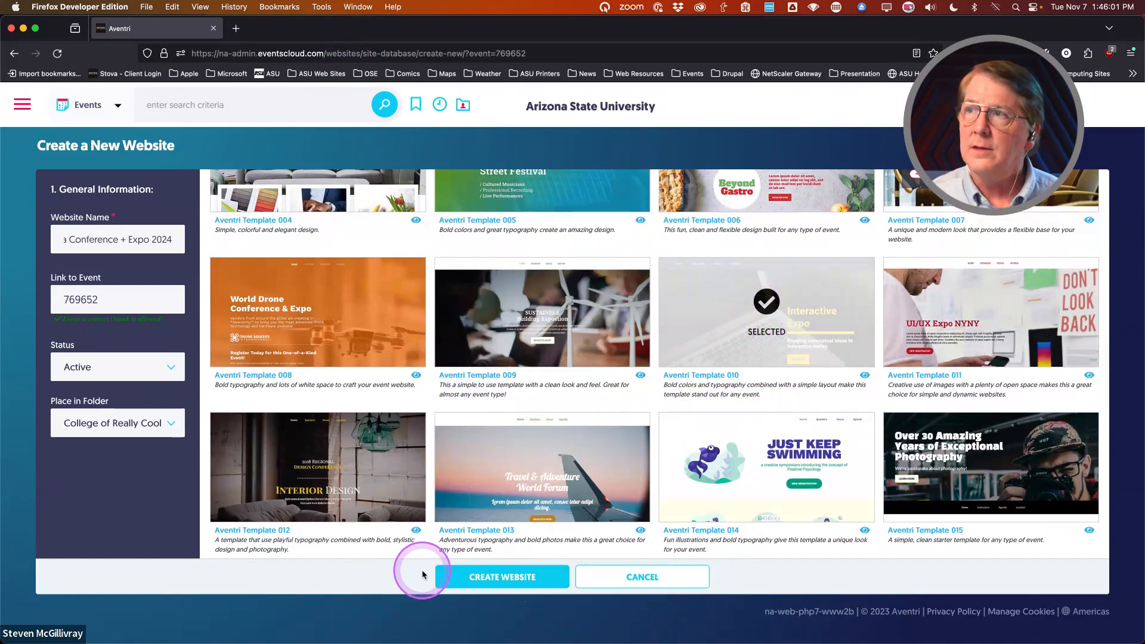
scroll(402, 513, up, 5)
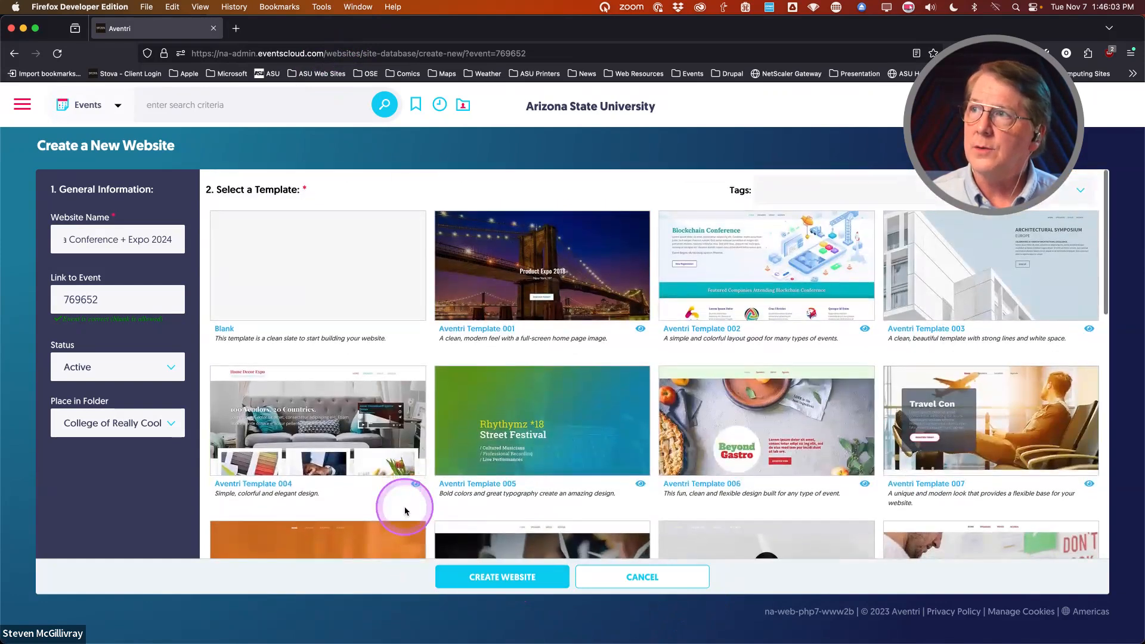
scroll(405, 508, down, 5)
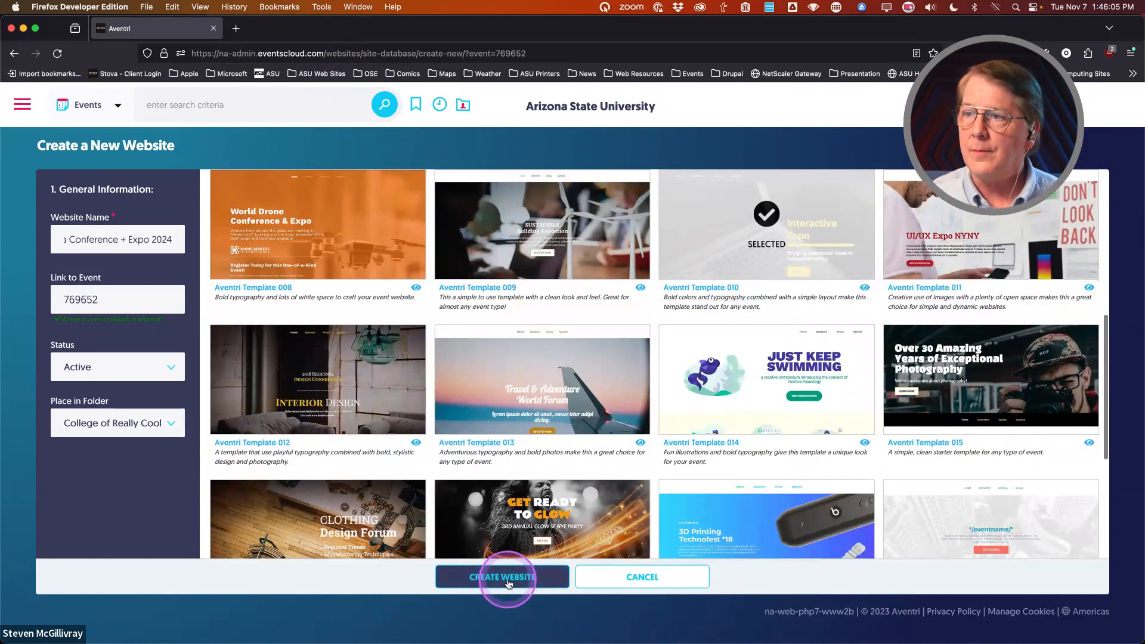
click(508, 582)
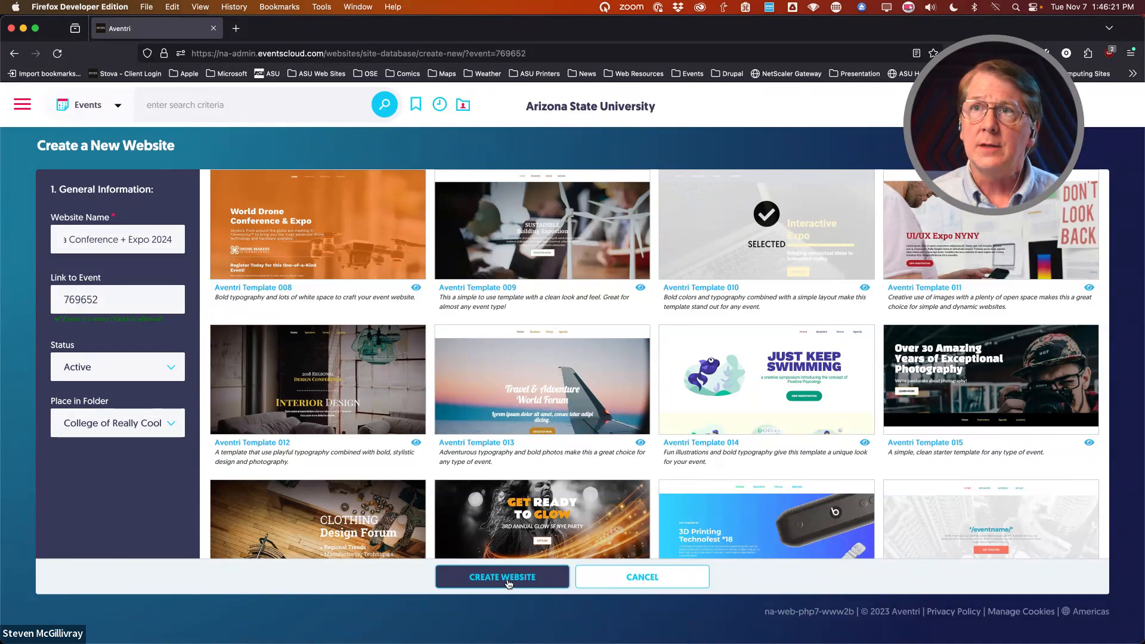
click(525, 579)
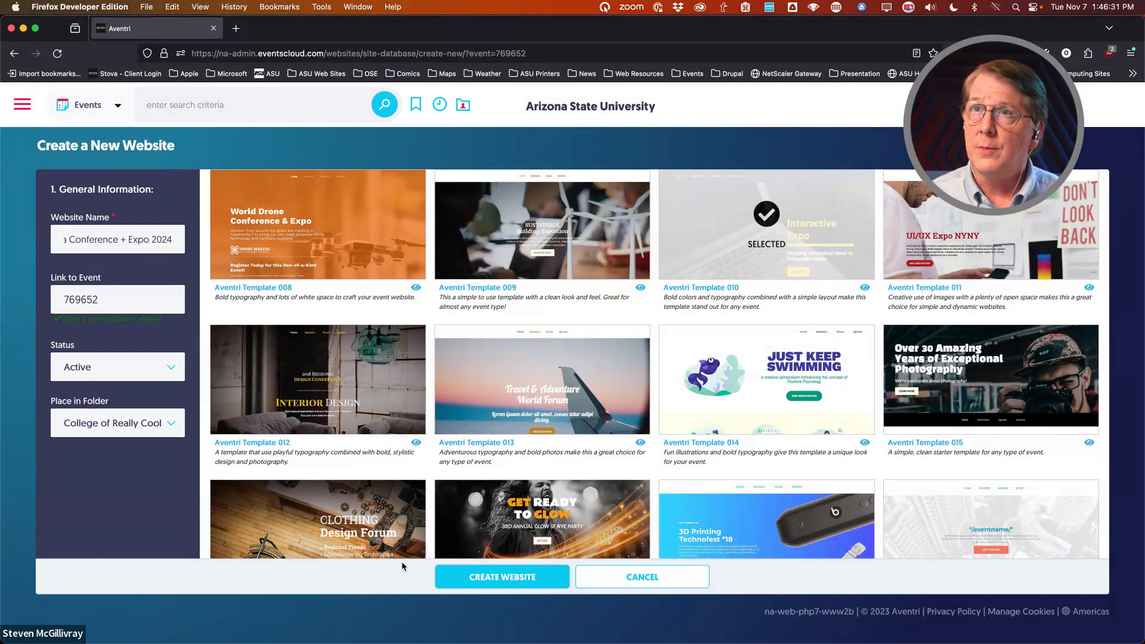
scroll(451, 515, up, 5)
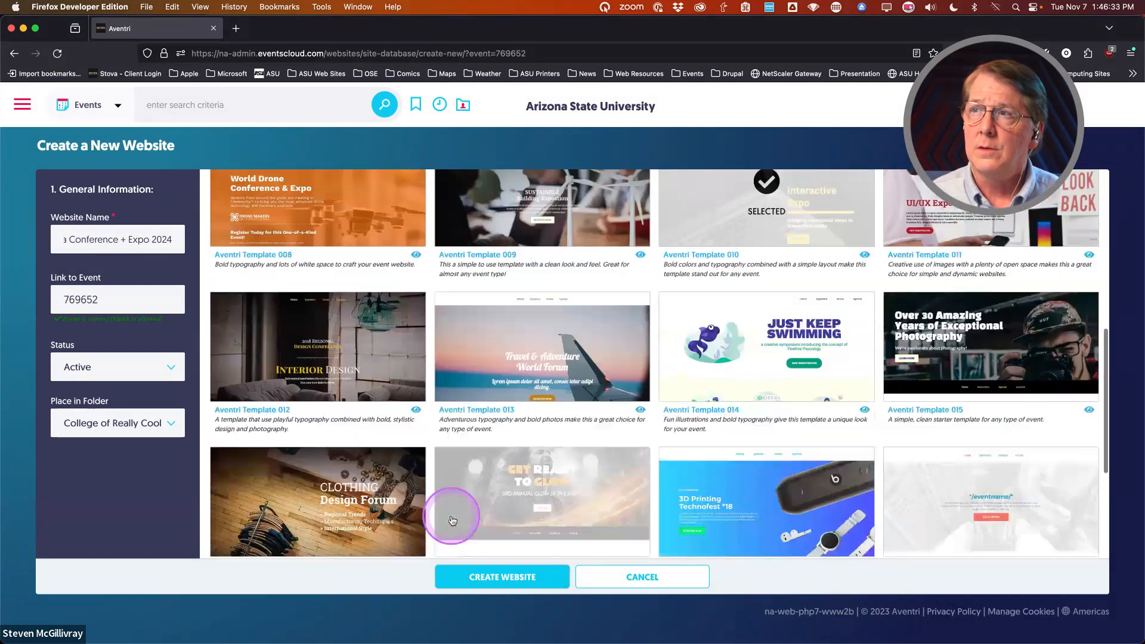
scroll(453, 521, up, 1)
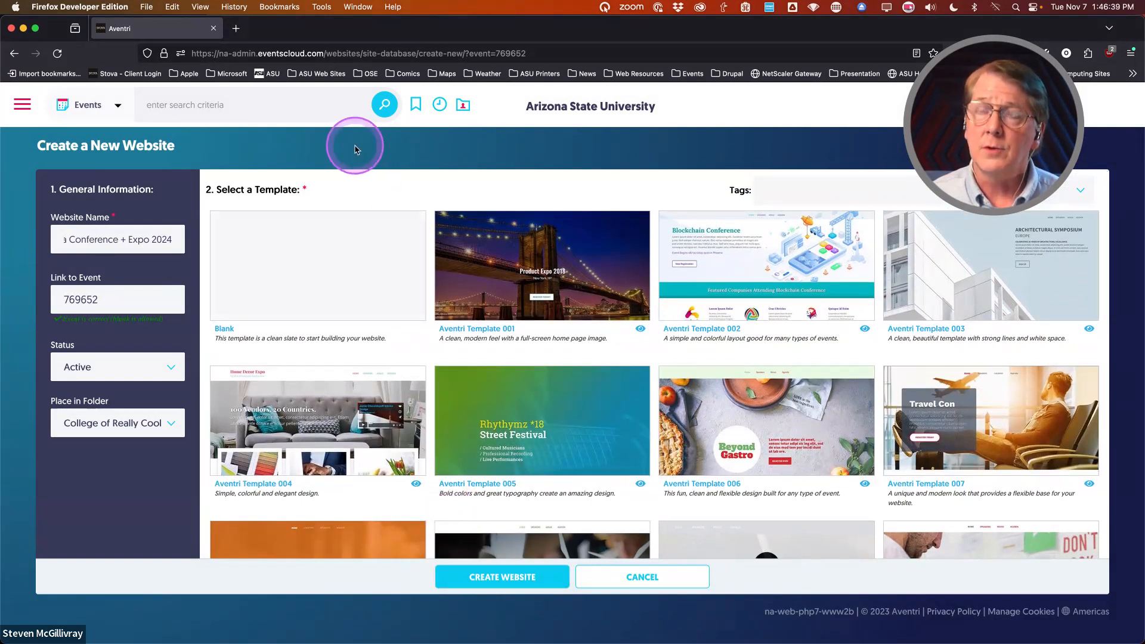
Reload the website creation form and enter "Stova Conference + Expo 2024" as the website name
key(super+r)
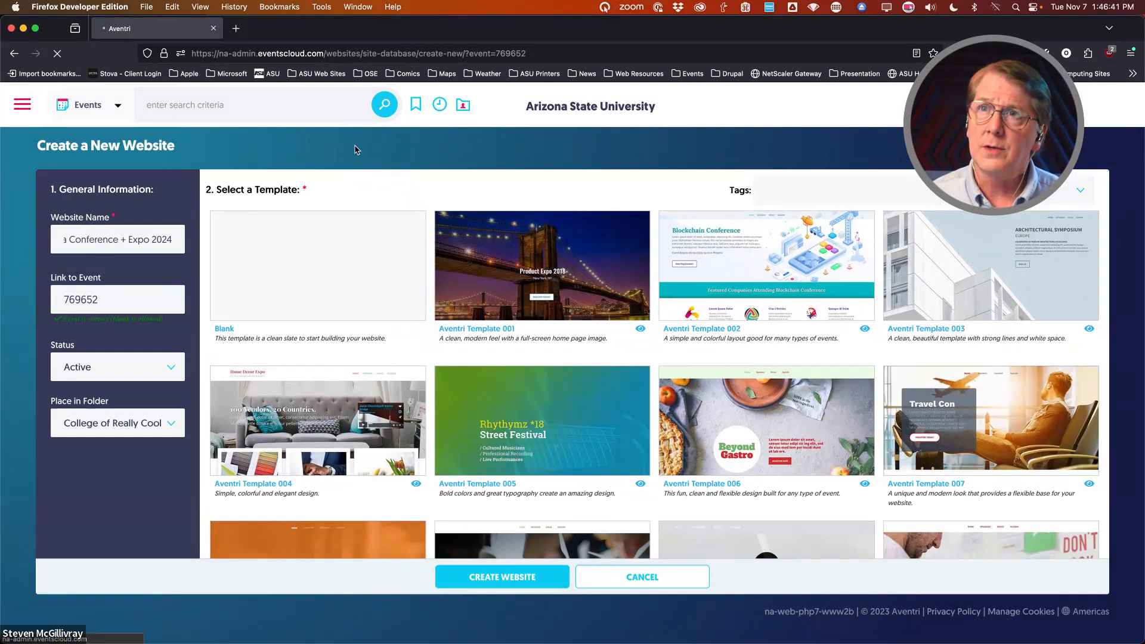
click(146, 238)
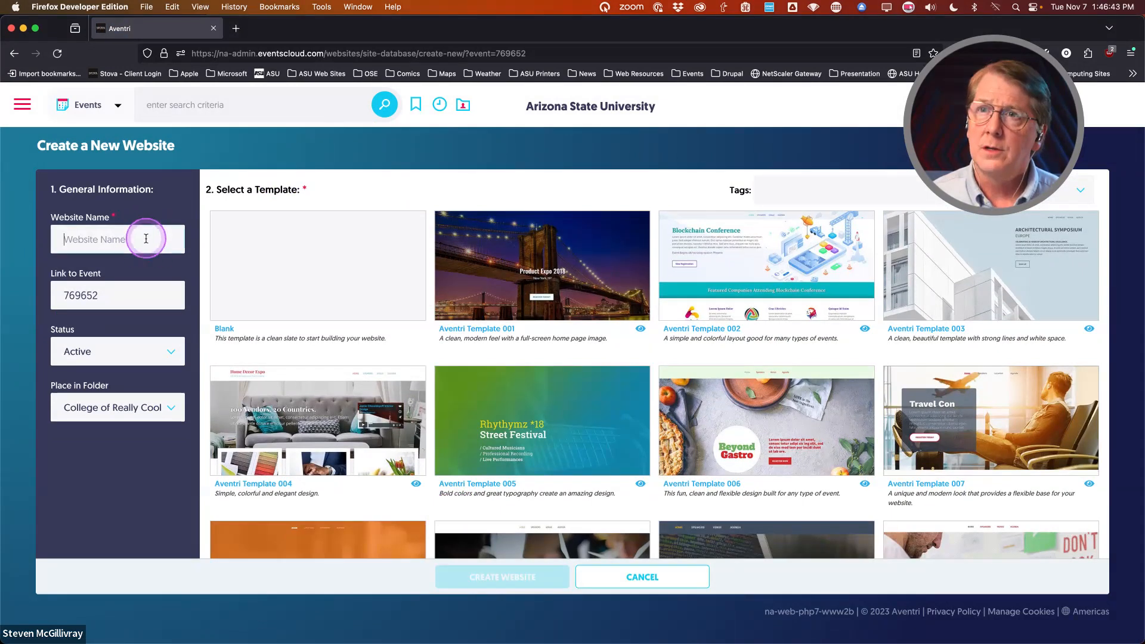
text(Sto)
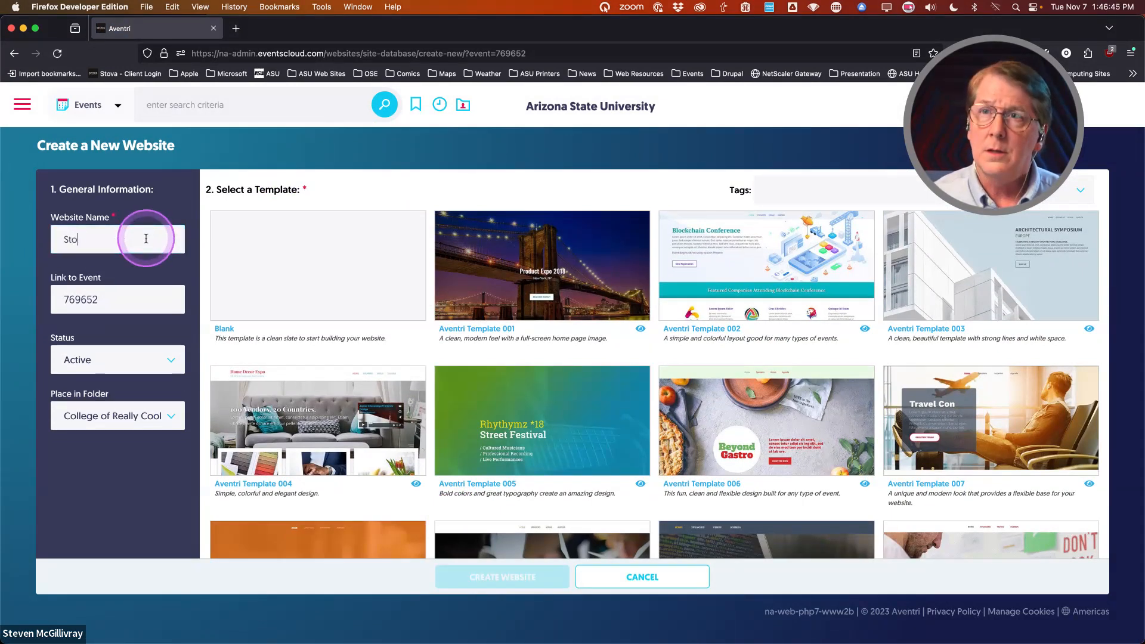
text(va Conference)
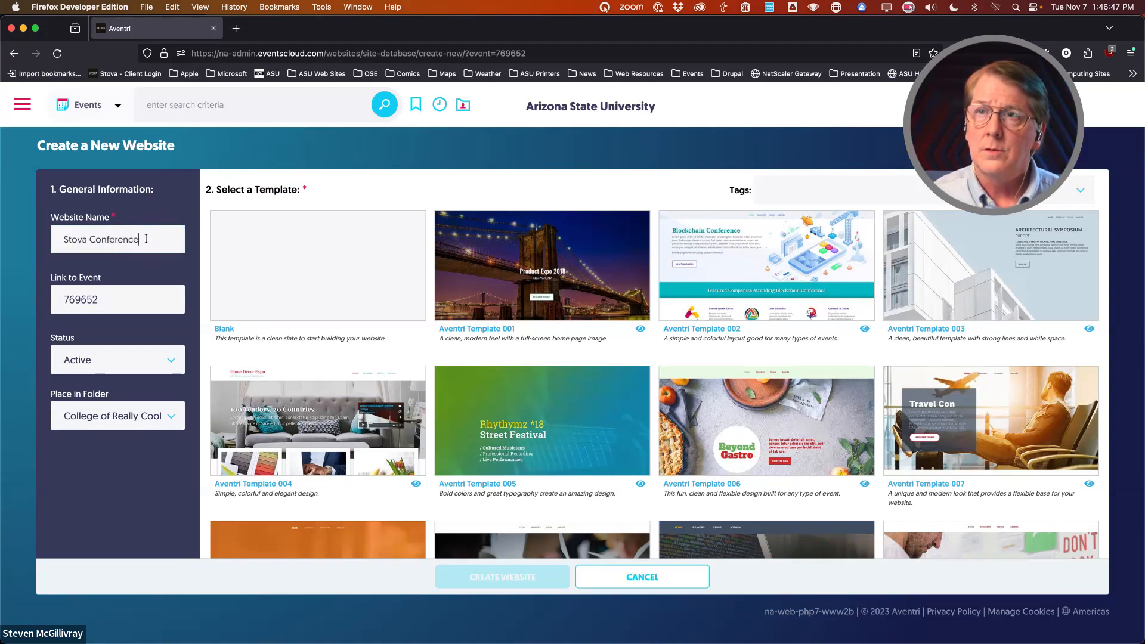
text(xpo)
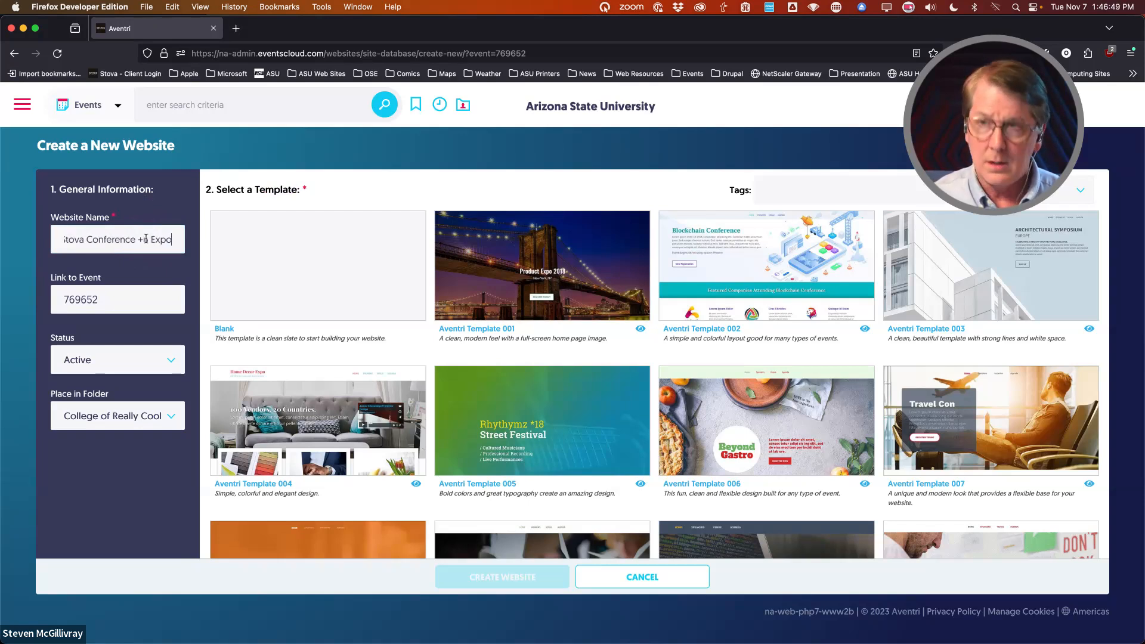
key(BackSpace)
key(BackSpace)
key(BackSpace)
key(BackSpace)
key(BackSpace)
key(BackSpace)
text(+ Expo 202)
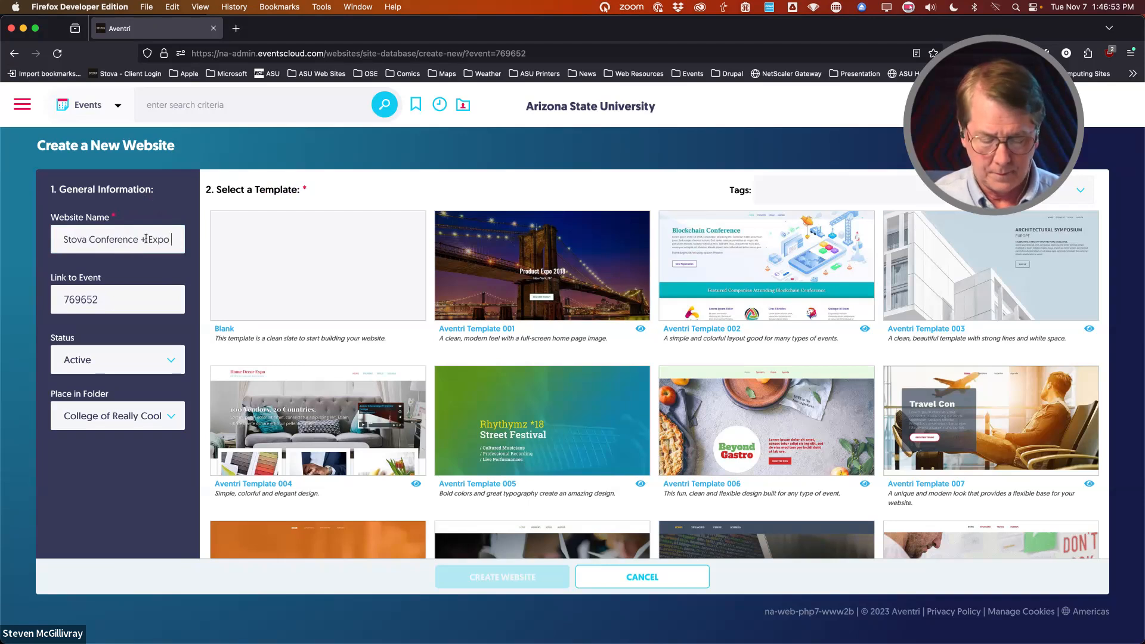
text(4)
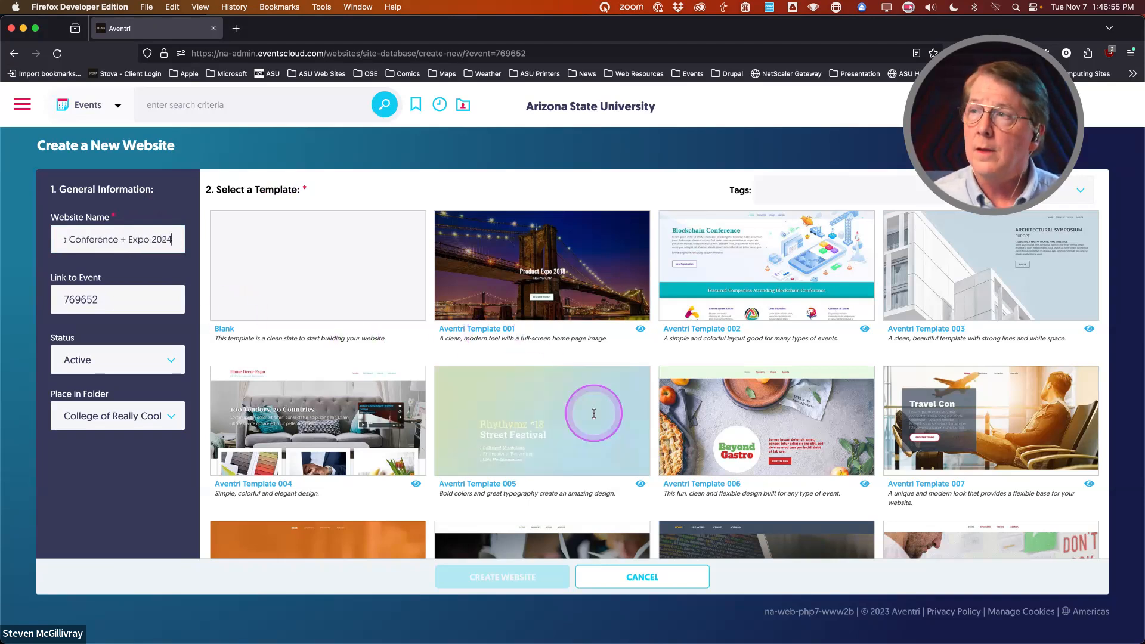
Select Aventri Template 010 and create the website
scroll(770, 406, down, 5)
click(716, 349)
click(495, 579)
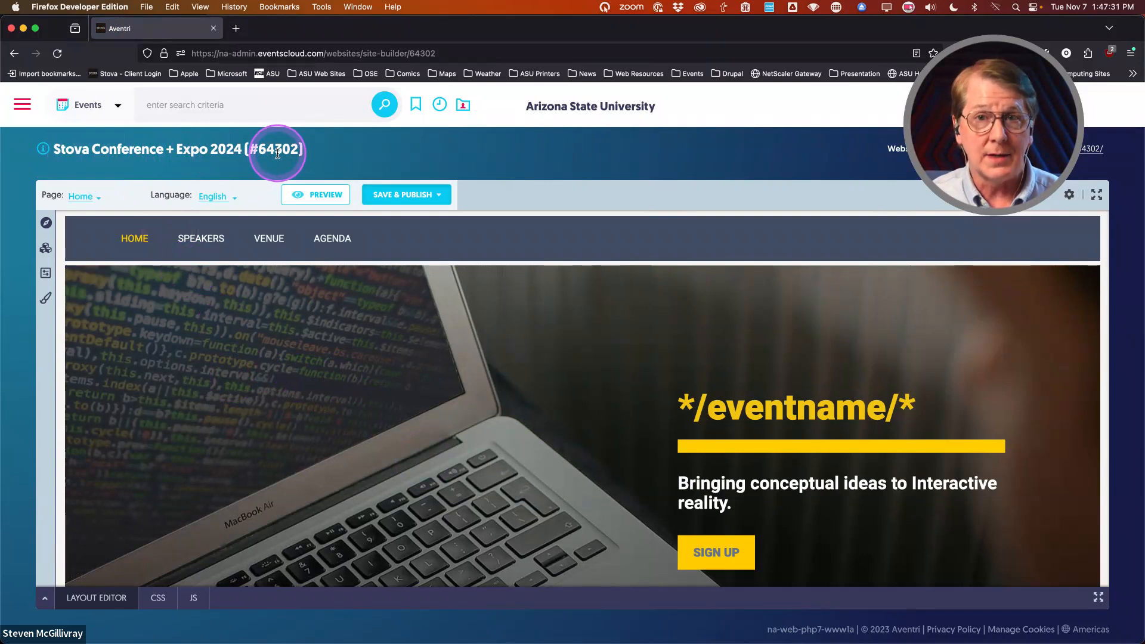
Preview the new website's home page in the desktop layout
mouse_move(44, 152)
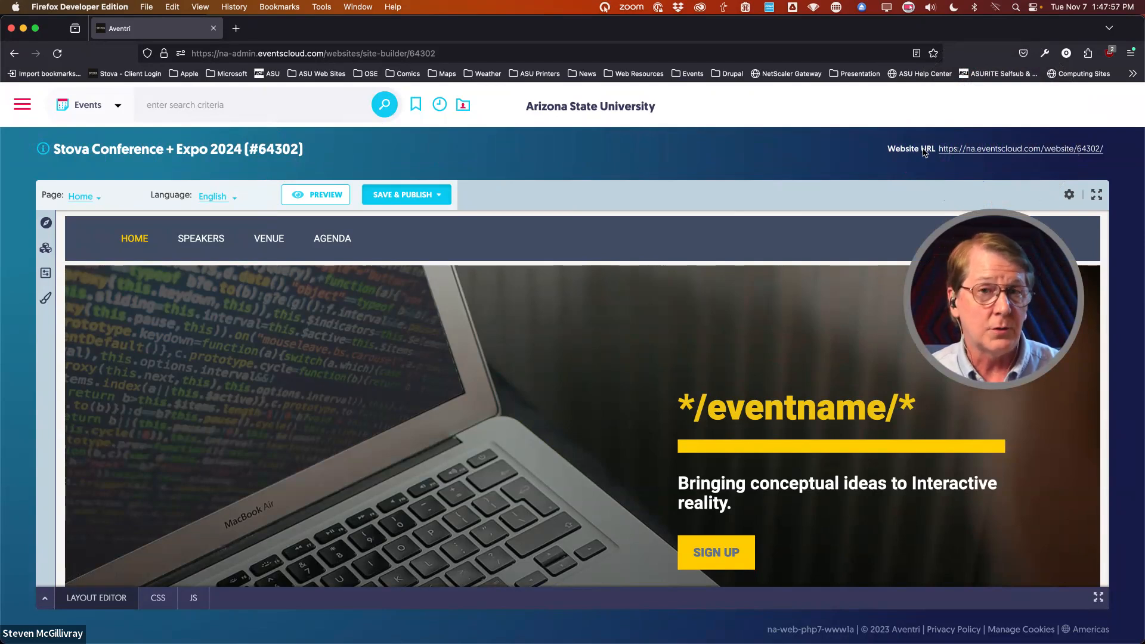
click(998, 174)
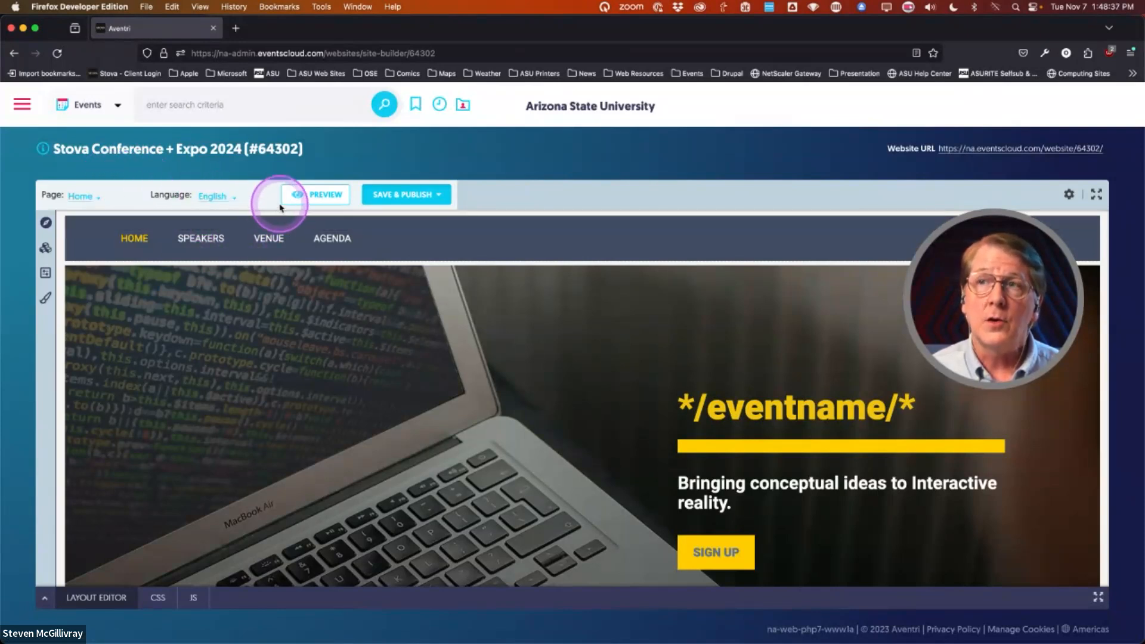
click(320, 196)
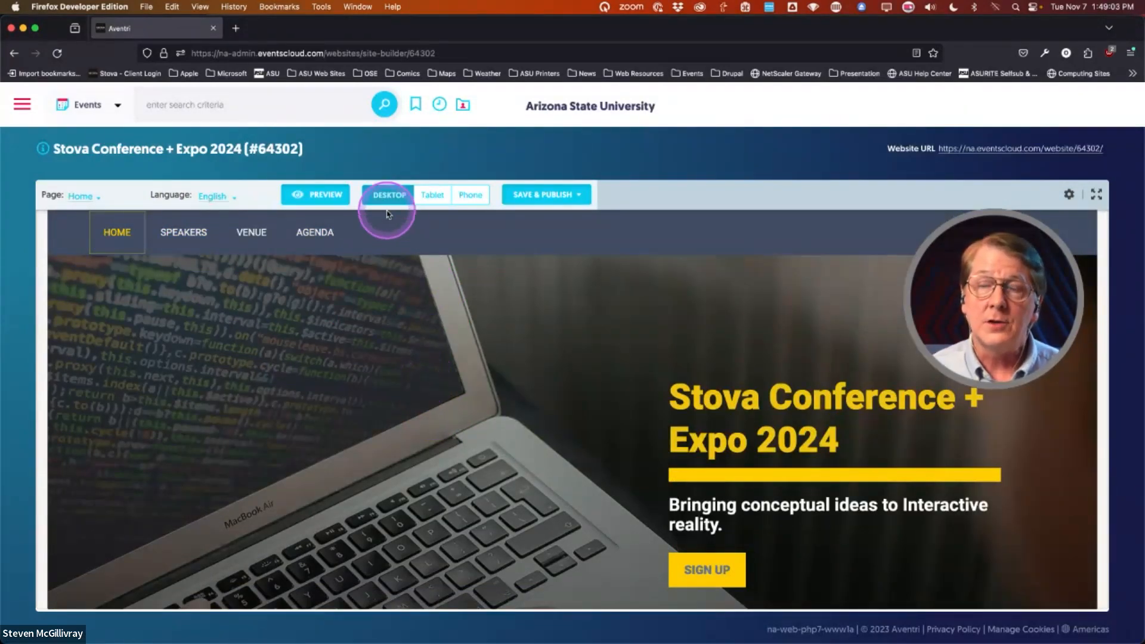
scroll(388, 222, down, 1)
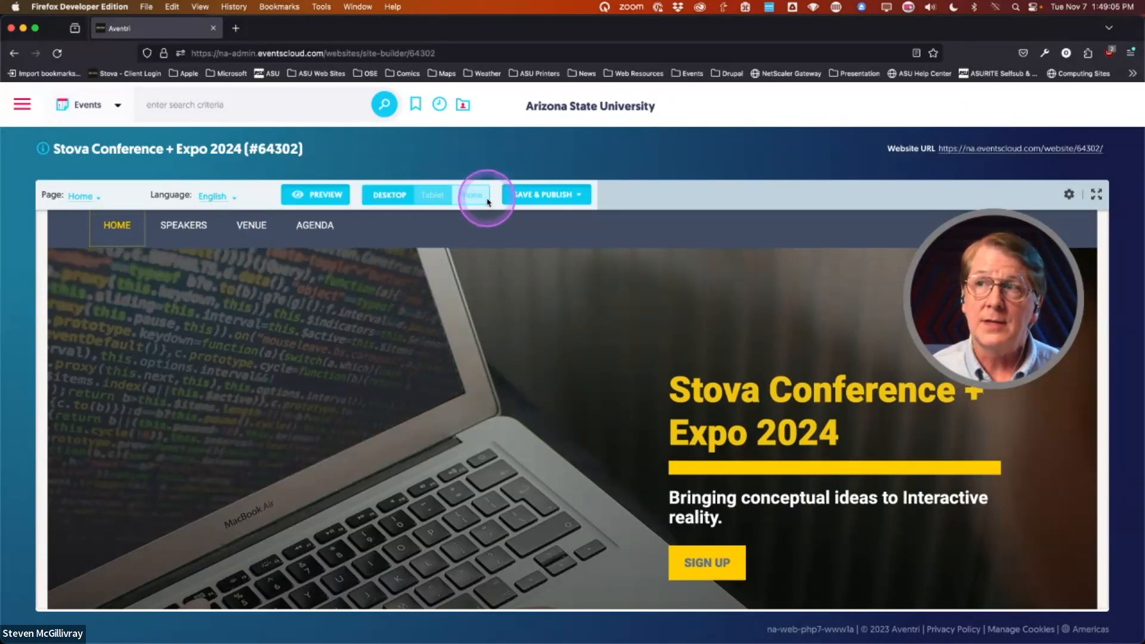
scroll(399, 412, up, 1)
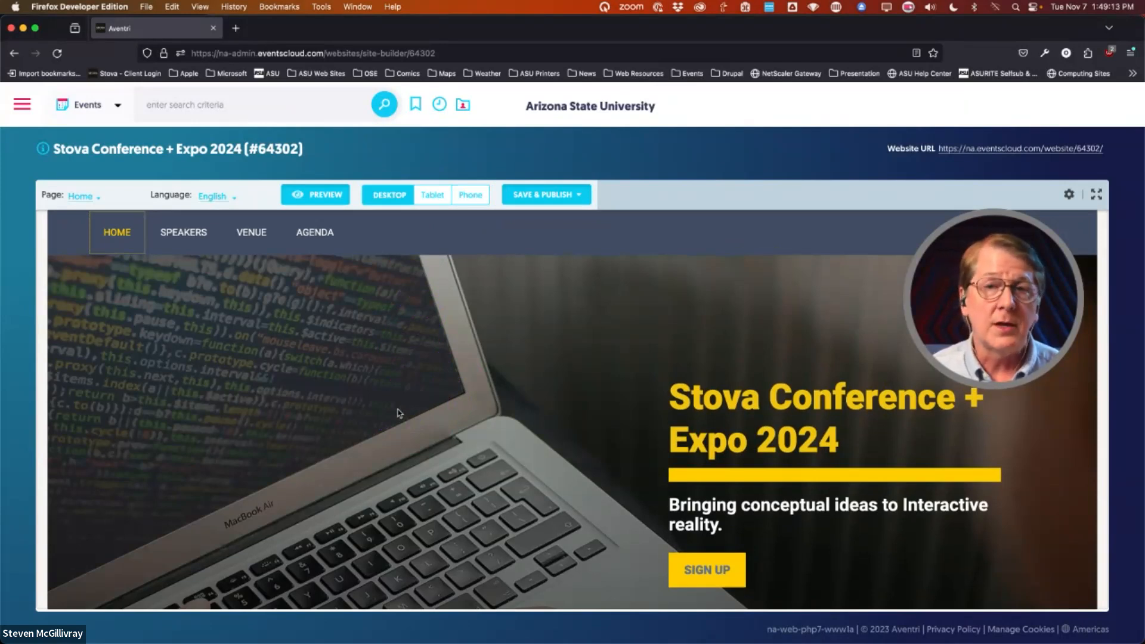
Switch the preview to the tablet layout and look through the home page down to the venue section
click(432, 196)
click(299, 406)
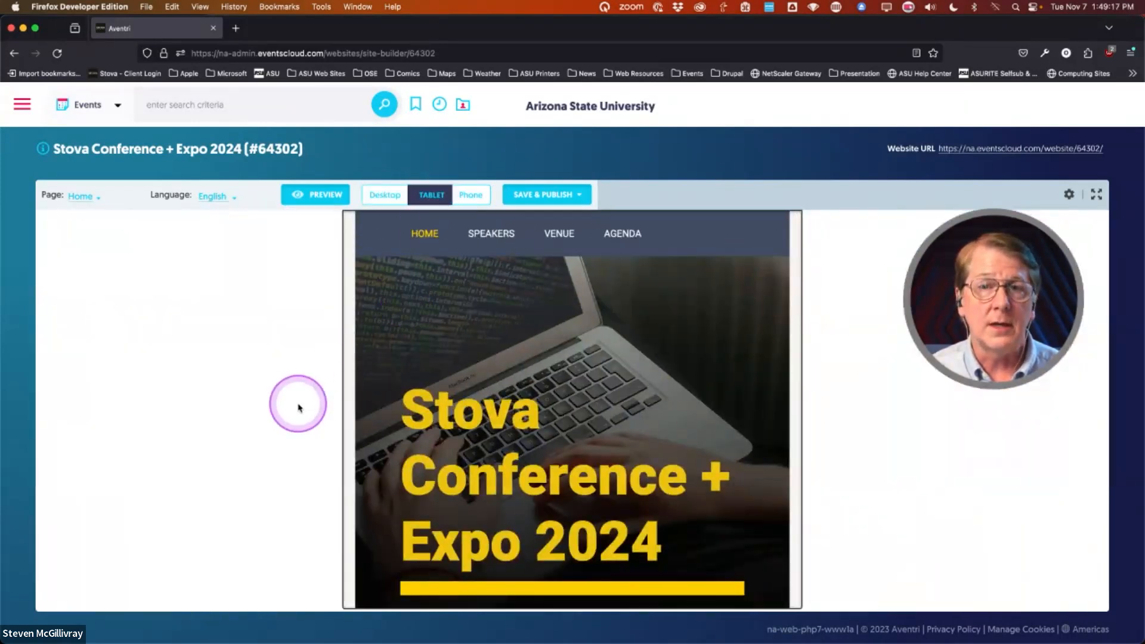
scroll(586, 366, down, 10)
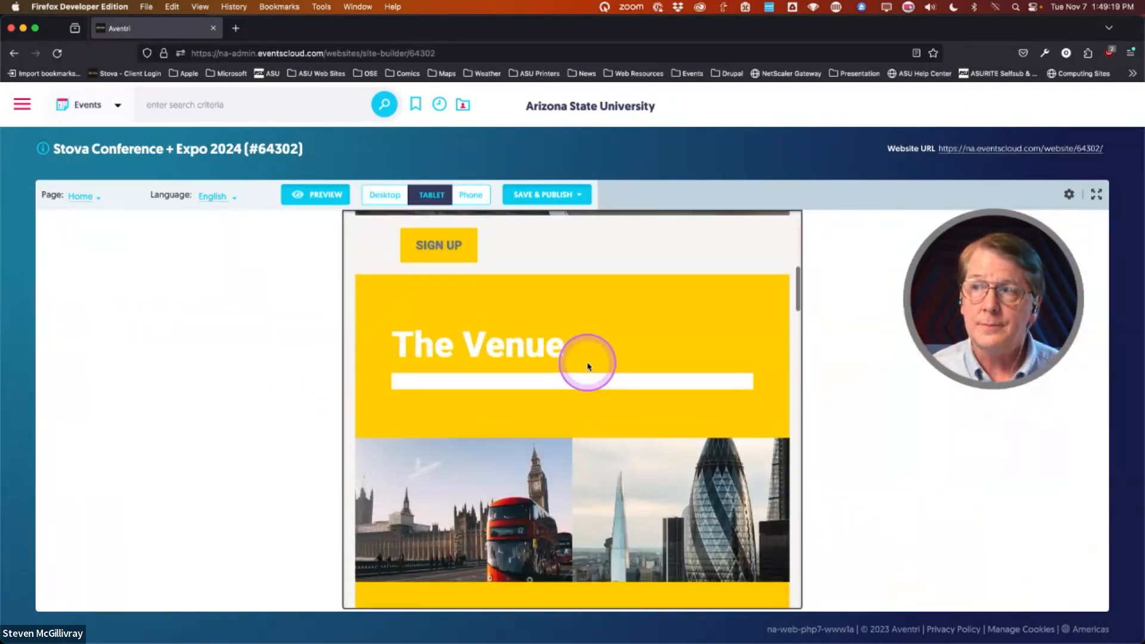
scroll(581, 354, up, 10)
Switch the preview to the phone layout and look through the home page
click(470, 196)
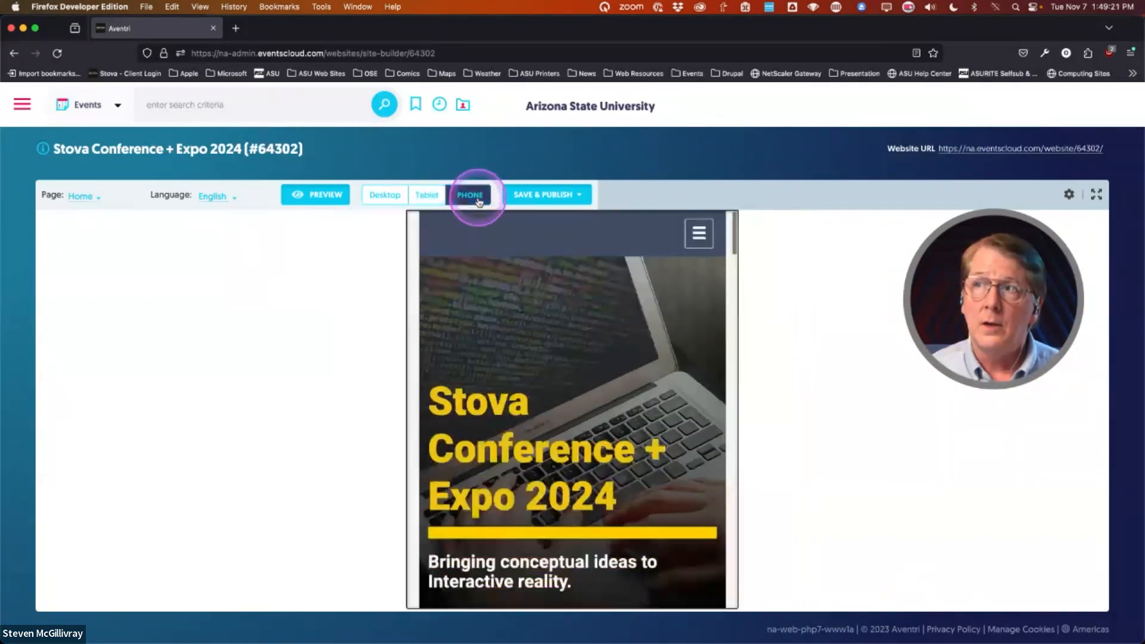
scroll(528, 357, down, 10)
scroll(530, 355, up, 5)
scroll(530, 354, up, 5)
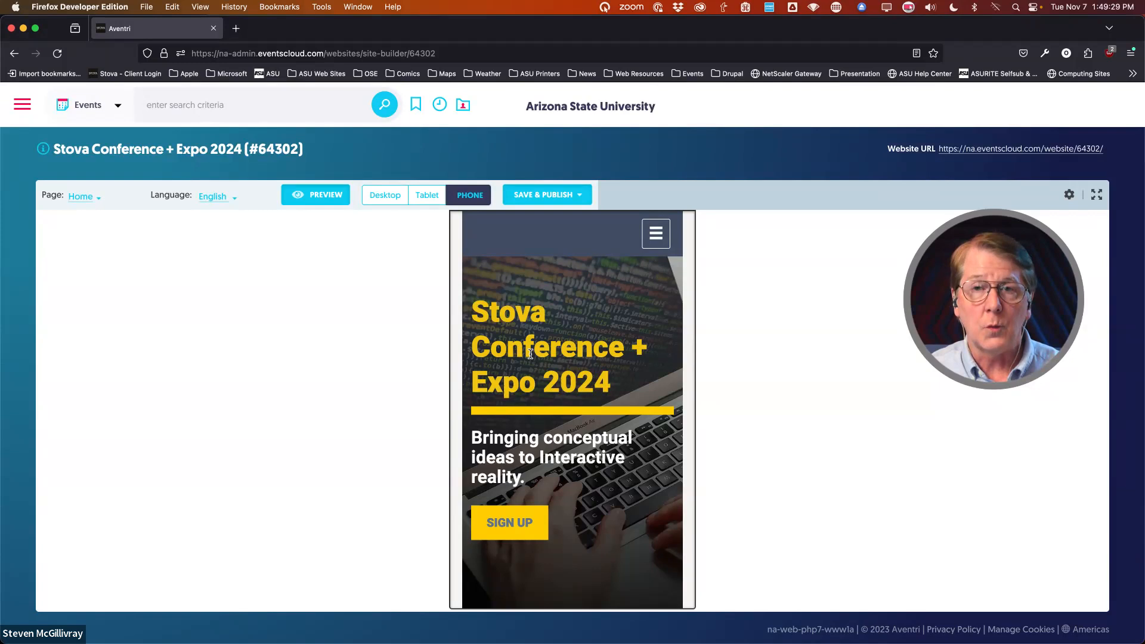
click(531, 356)
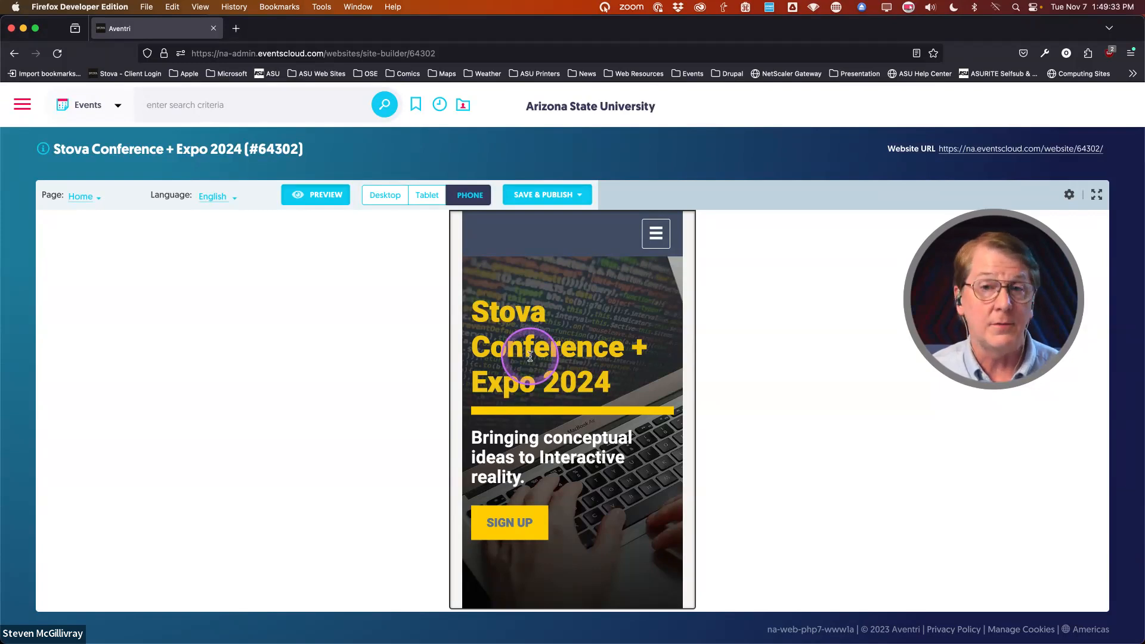
Return the preview to the desktop layout, and leave preview mode for the layout editor
click(384, 198)
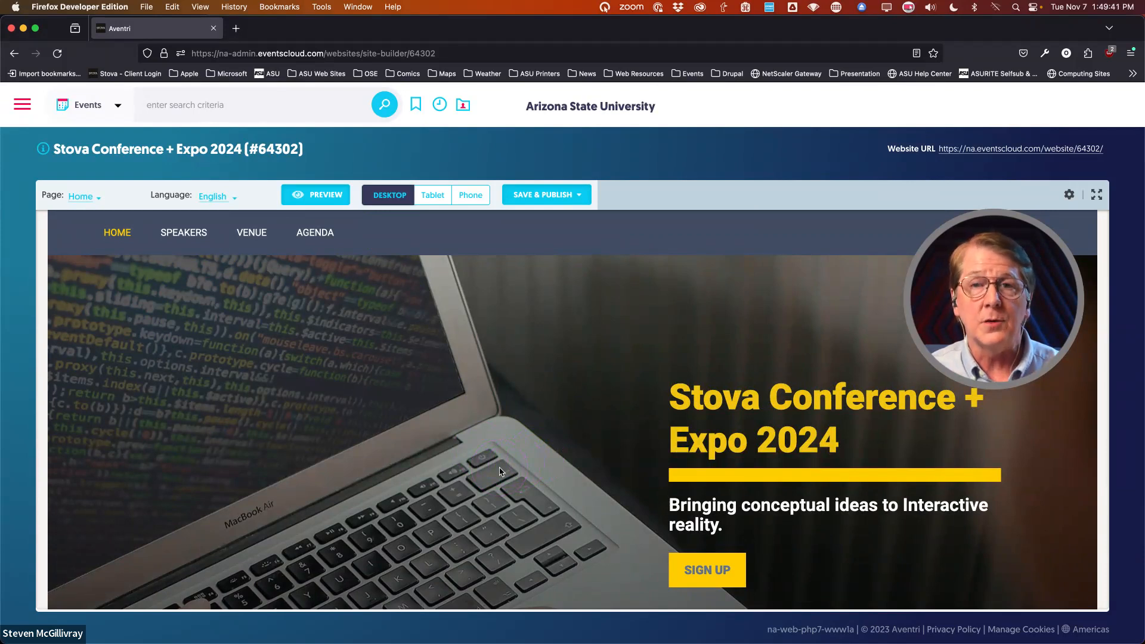
click(432, 465)
click(361, 325)
click(324, 195)
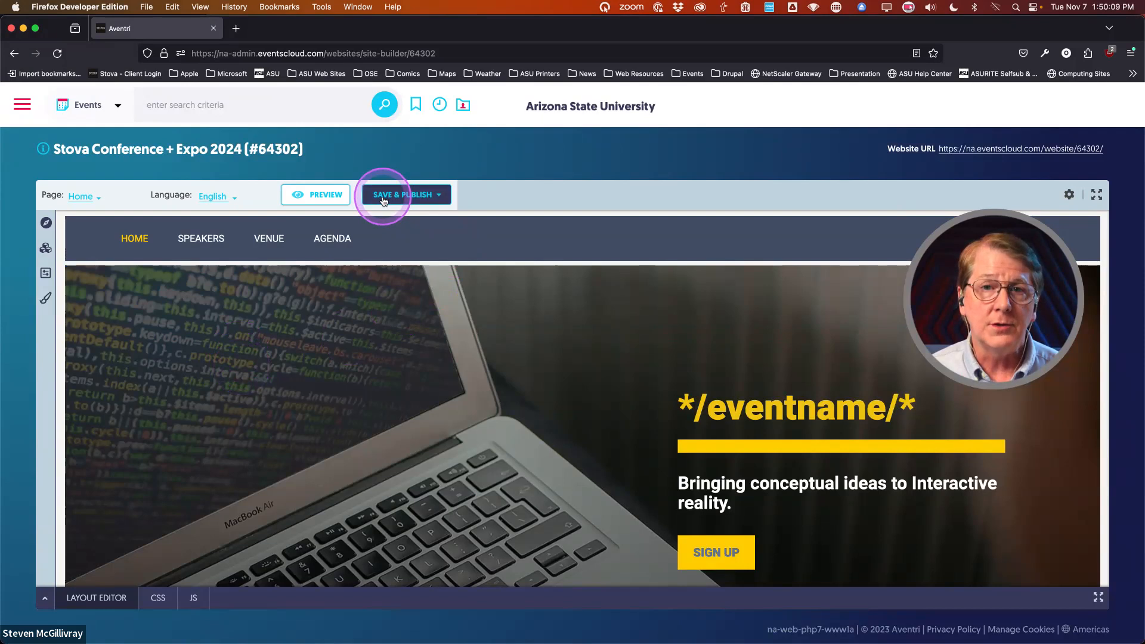
Examine the home page's save and publish options and its revision list, and close them
click(428, 196)
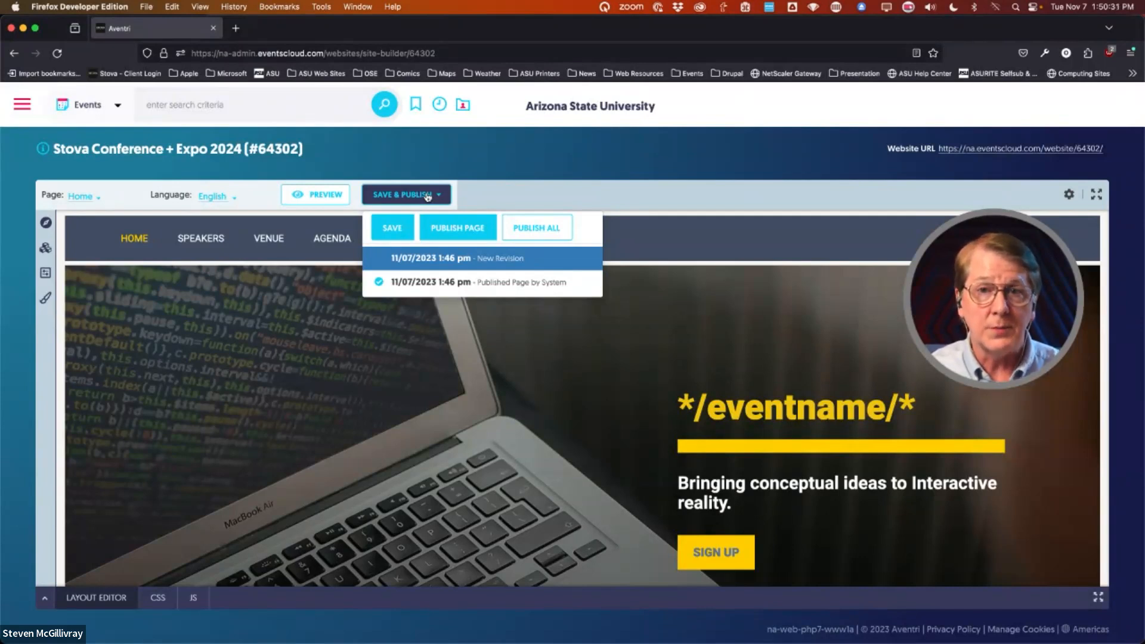
click(452, 228)
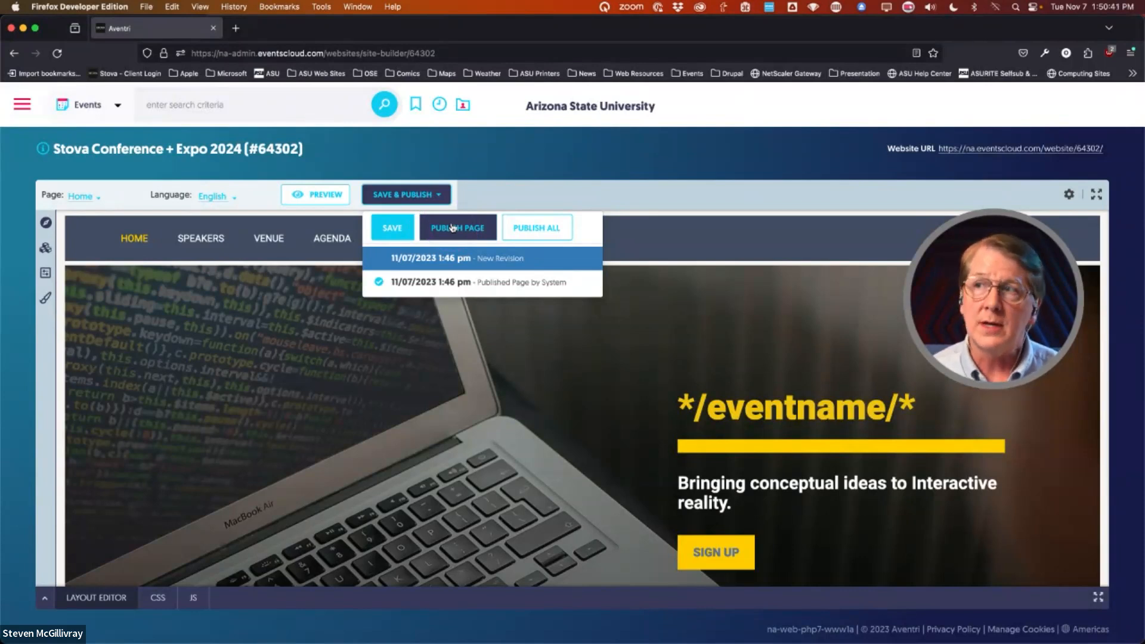
click(551, 229)
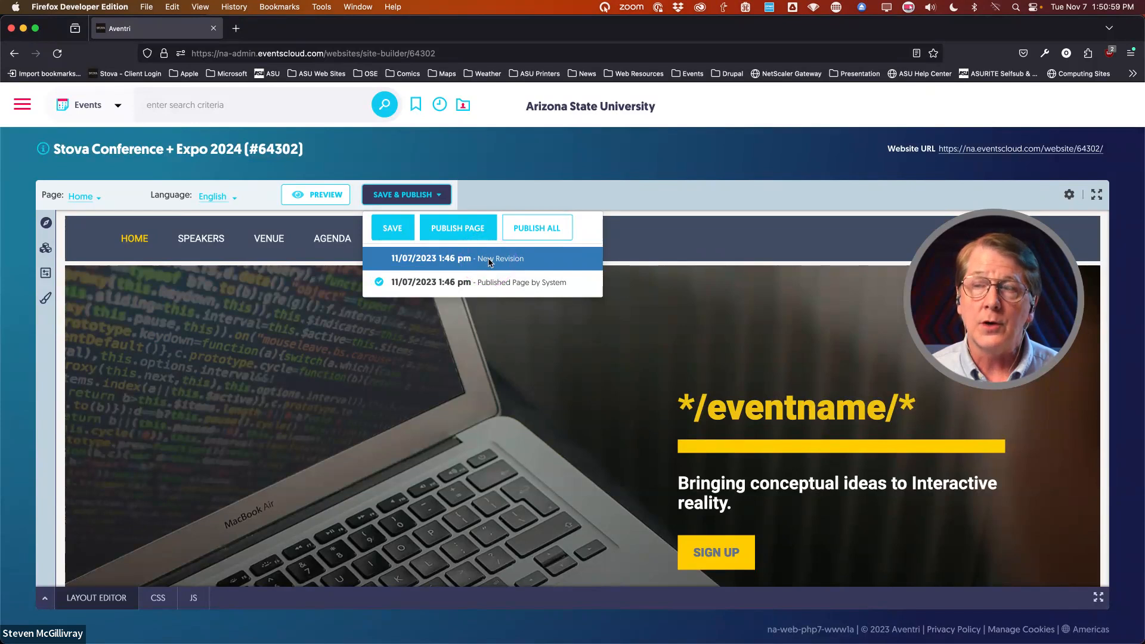
click(466, 229)
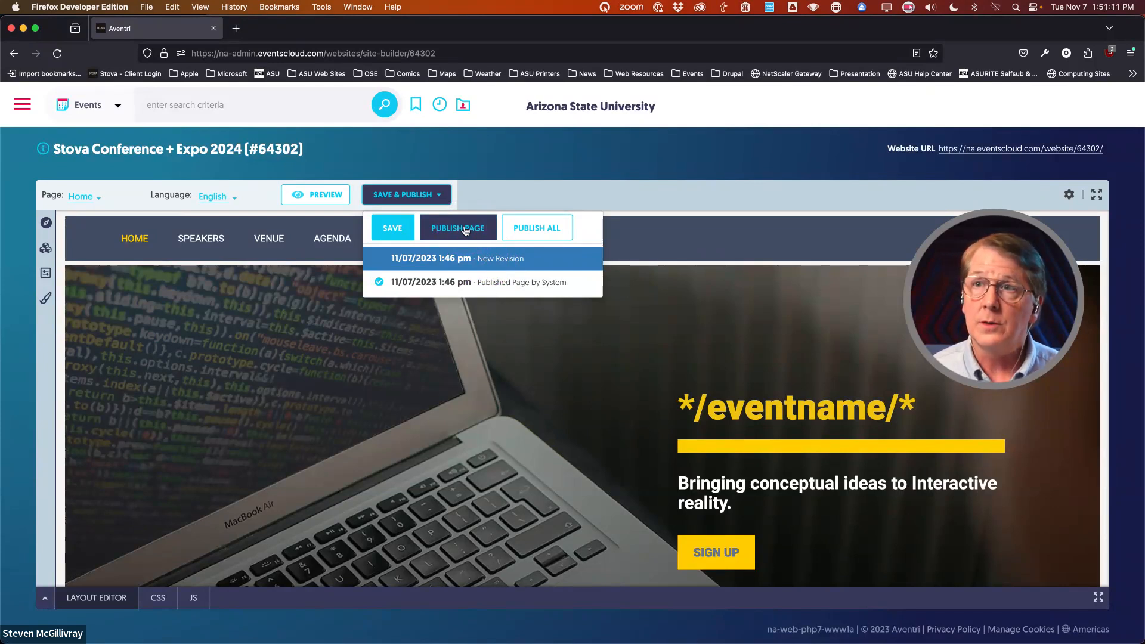
click(520, 224)
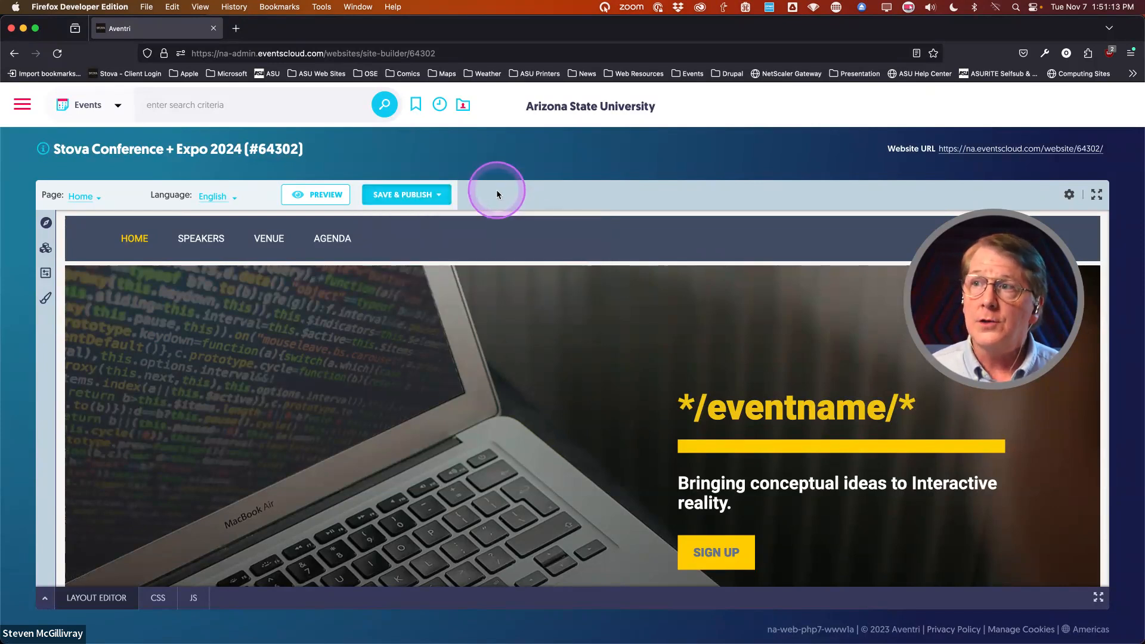
Open the Navigator and examine the home page's structure, starting with the header's Navigation element
click(1070, 200)
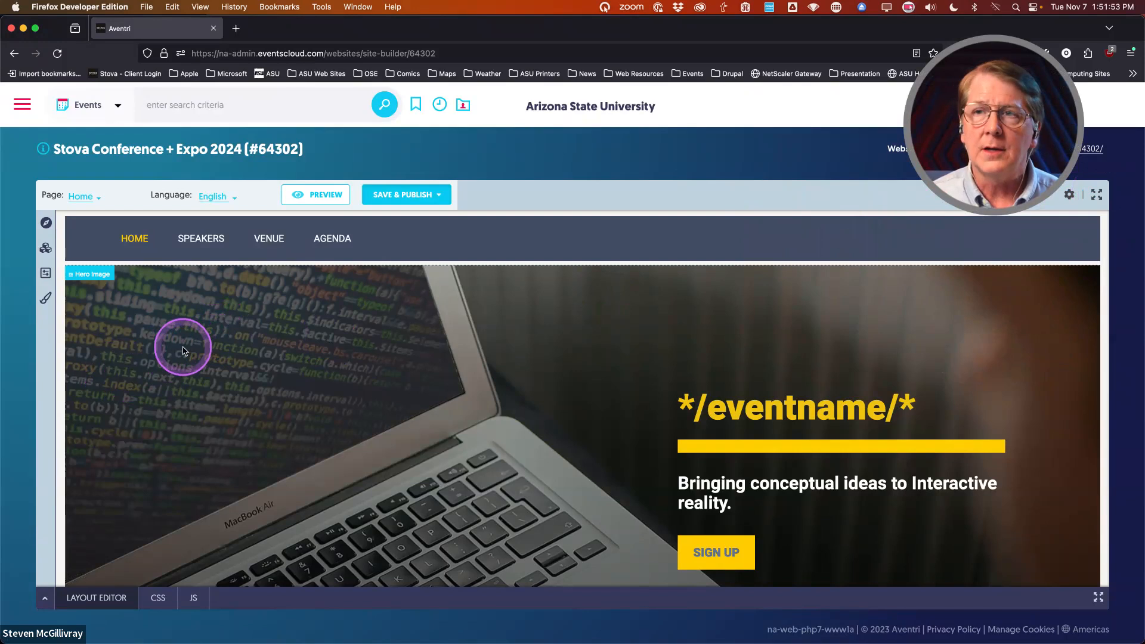
click(46, 227)
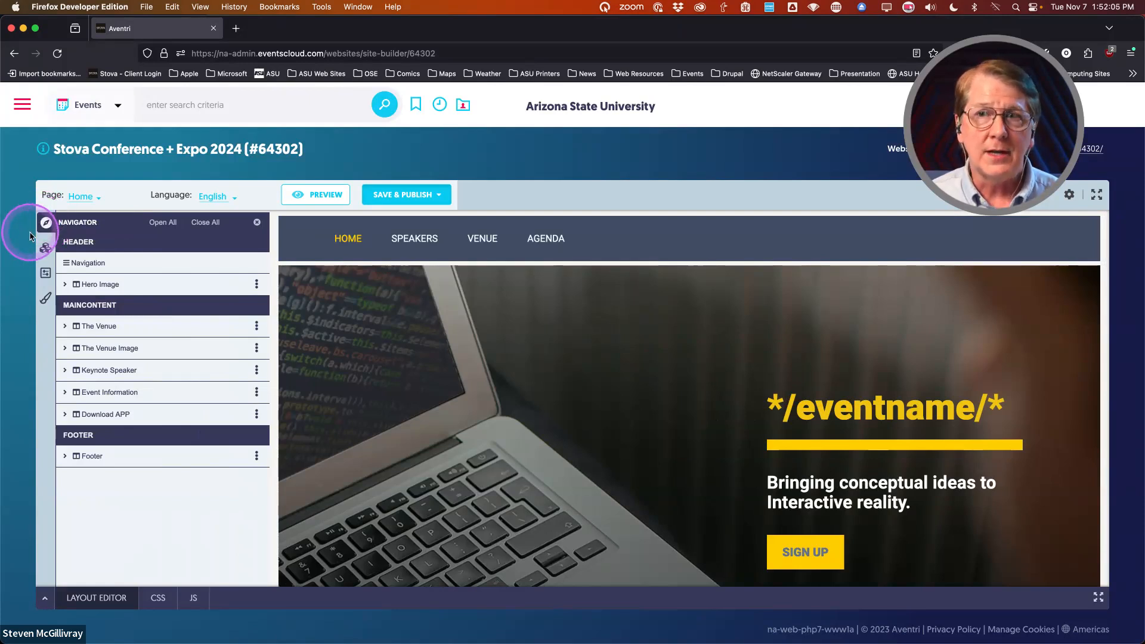
click(160, 267)
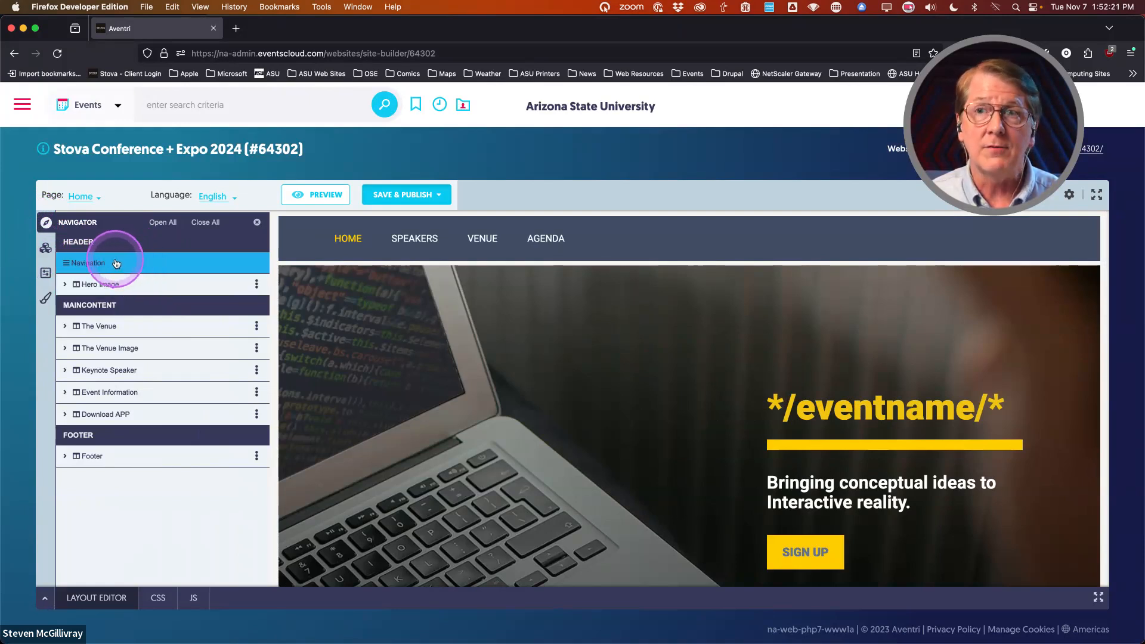
Examine the nested row, columns, custom content and image of The Venue container in the Navigator, and collapse it
click(121, 323)
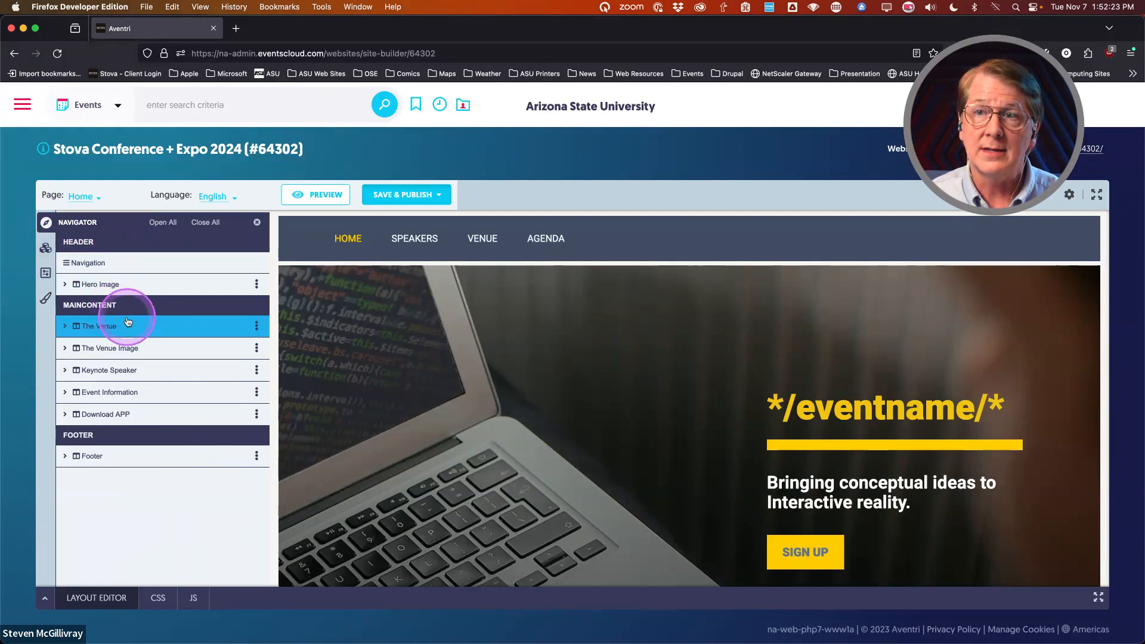
click(65, 326)
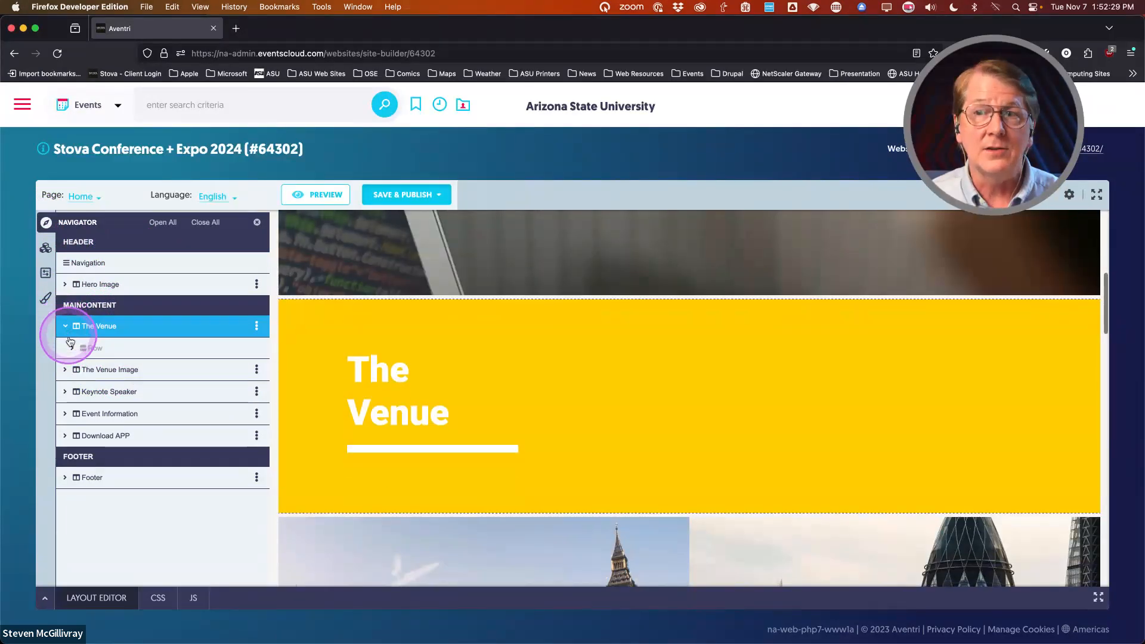
click(72, 348)
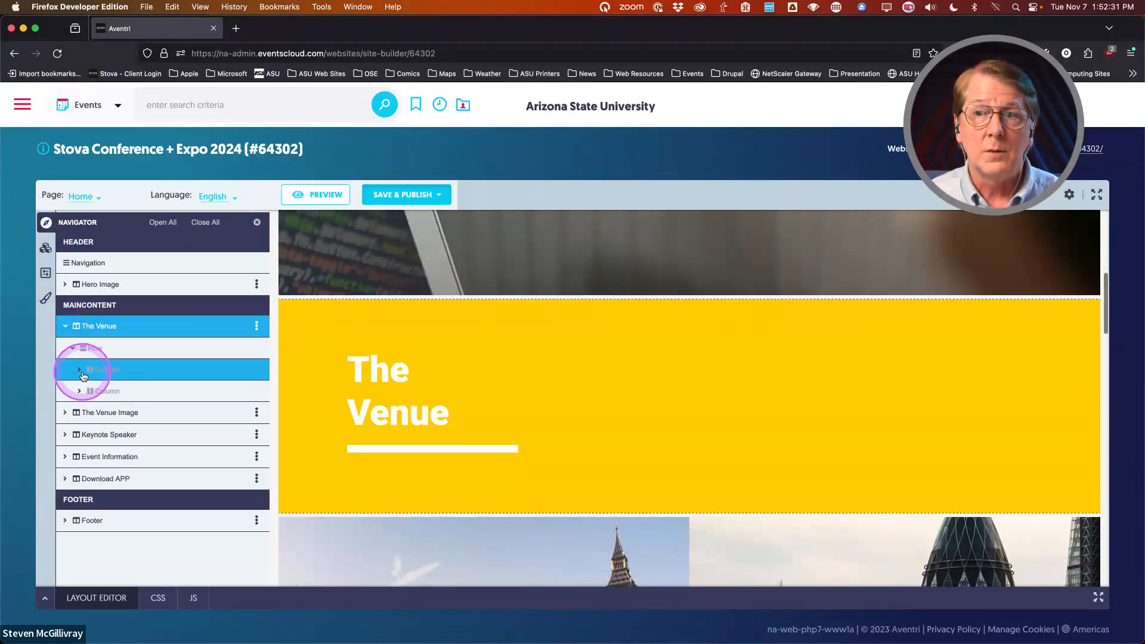
click(80, 370)
click(88, 418)
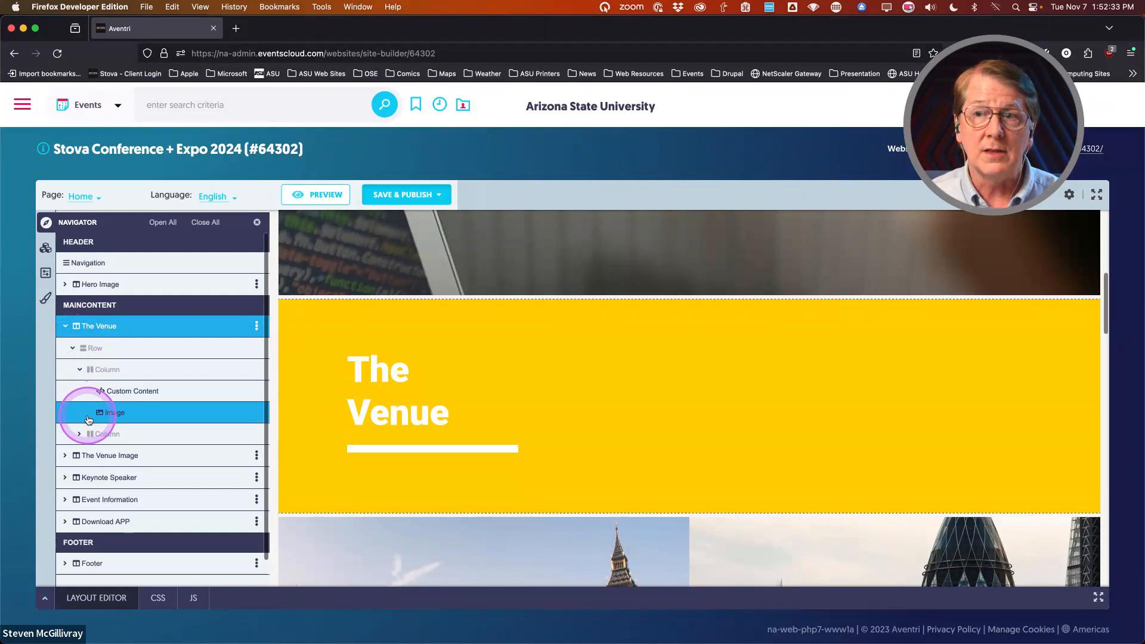
click(136, 392)
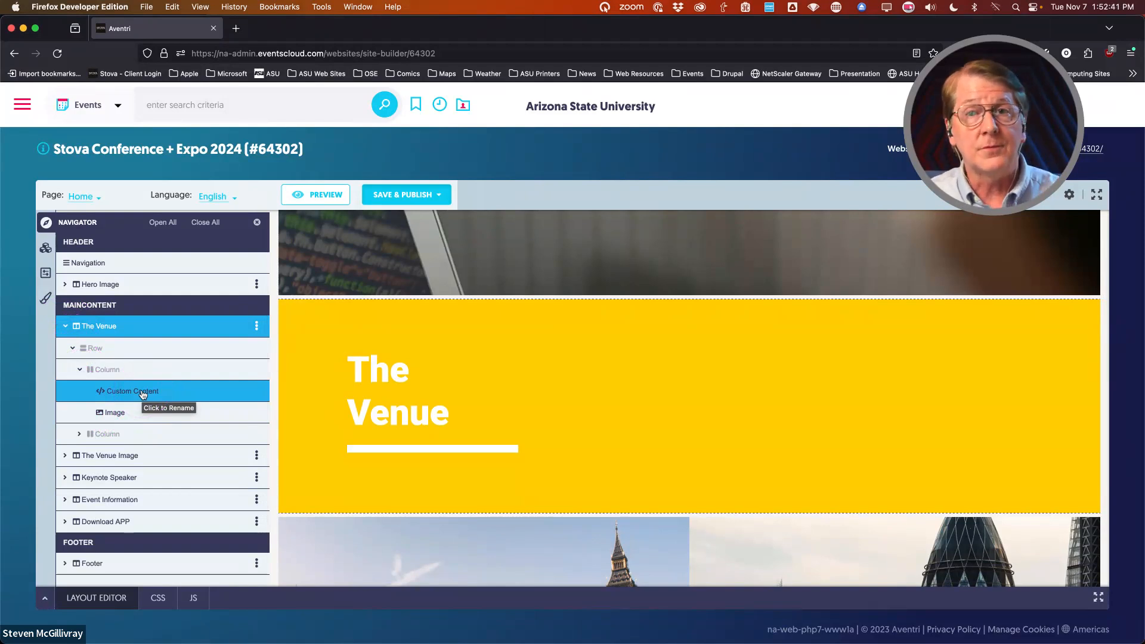
click(65, 325)
Show the layout, navigation, media and event widget elements available for adding content, and locate the page settings
click(46, 247)
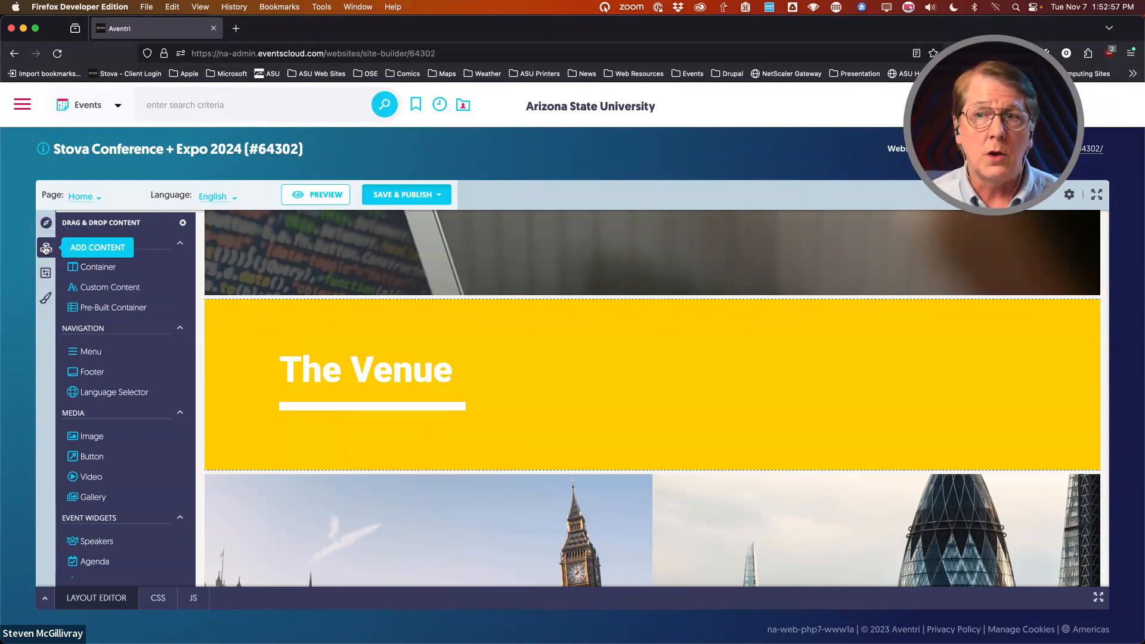
click(46, 273)
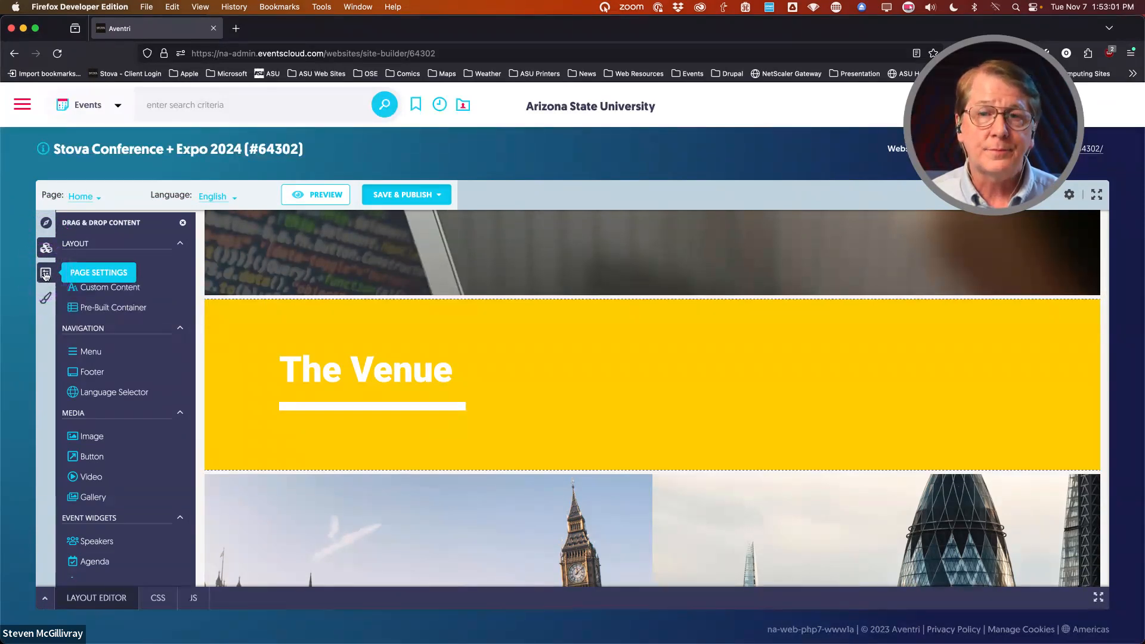
click(46, 275)
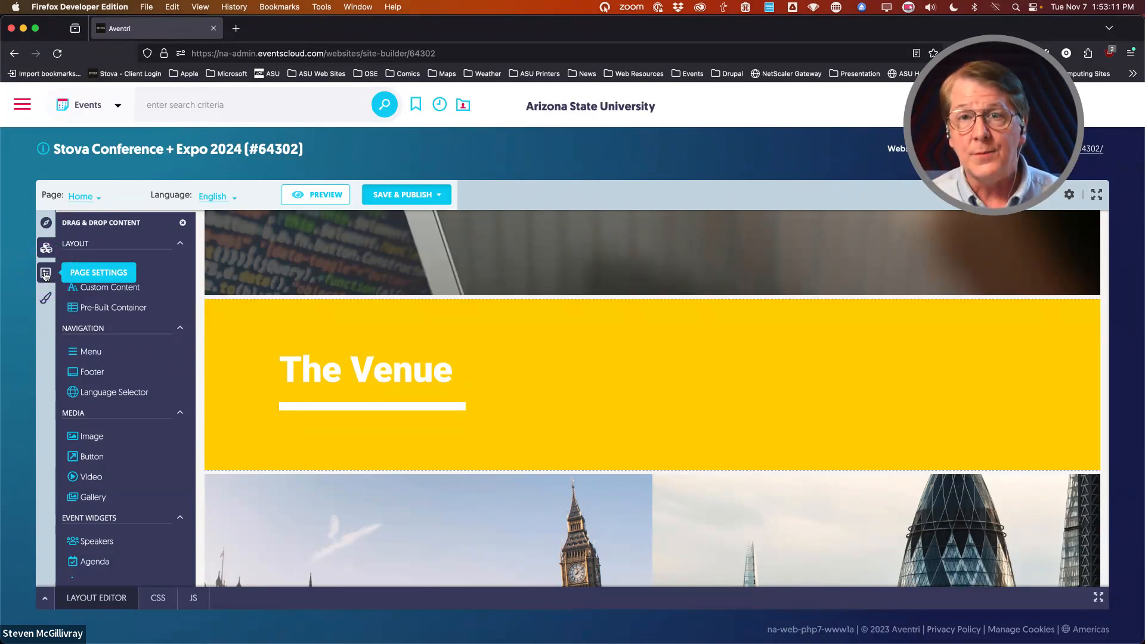
Open the website's look-and-feel customizer and apply the custom theme ASU Theme TE Solid Bckd v2
click(46, 298)
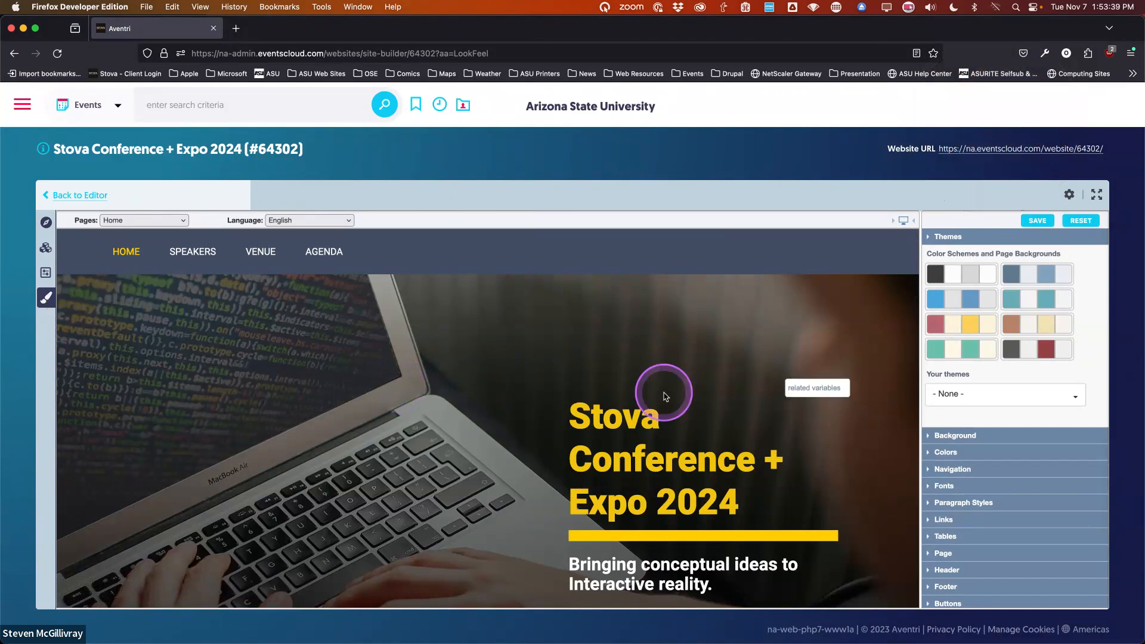
click(1014, 376)
click(1008, 303)
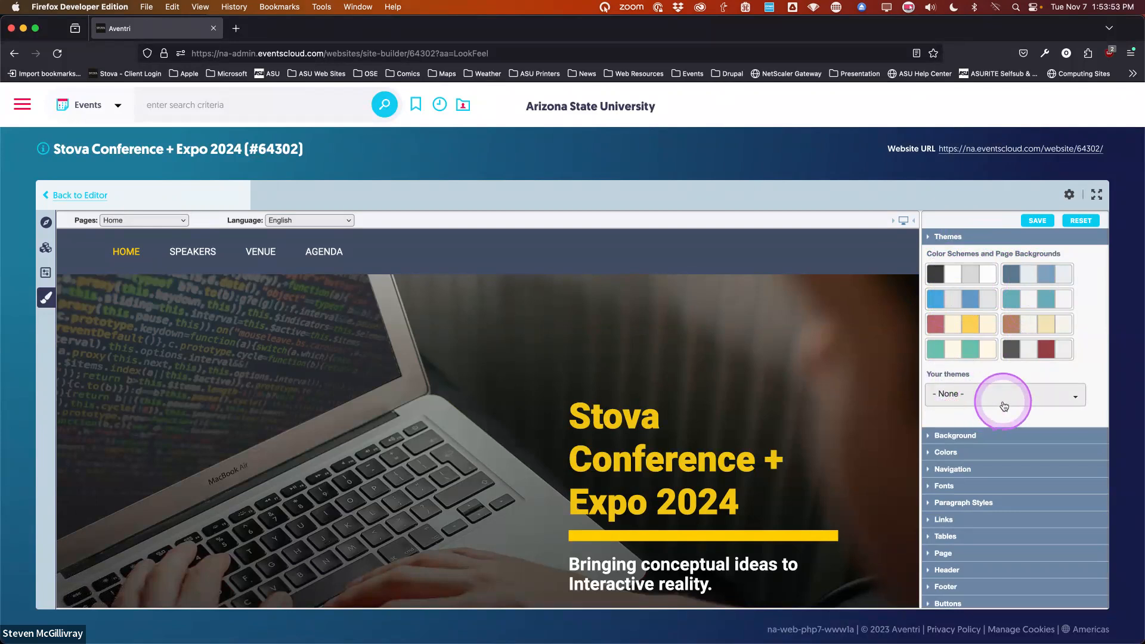
click(1039, 394)
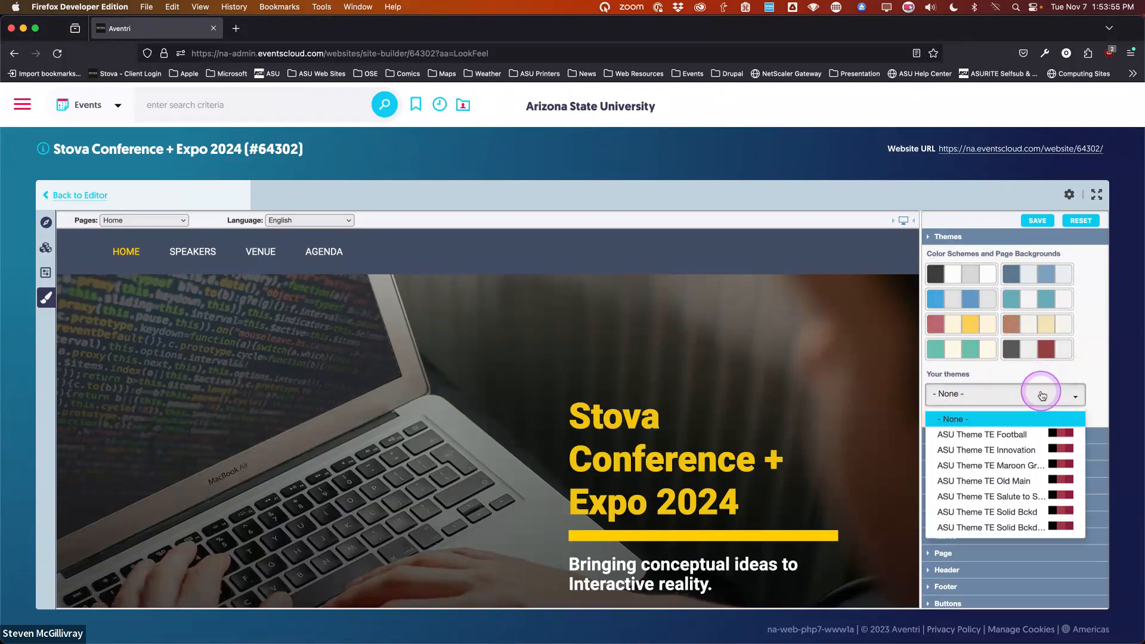
click(1042, 396)
click(1074, 396)
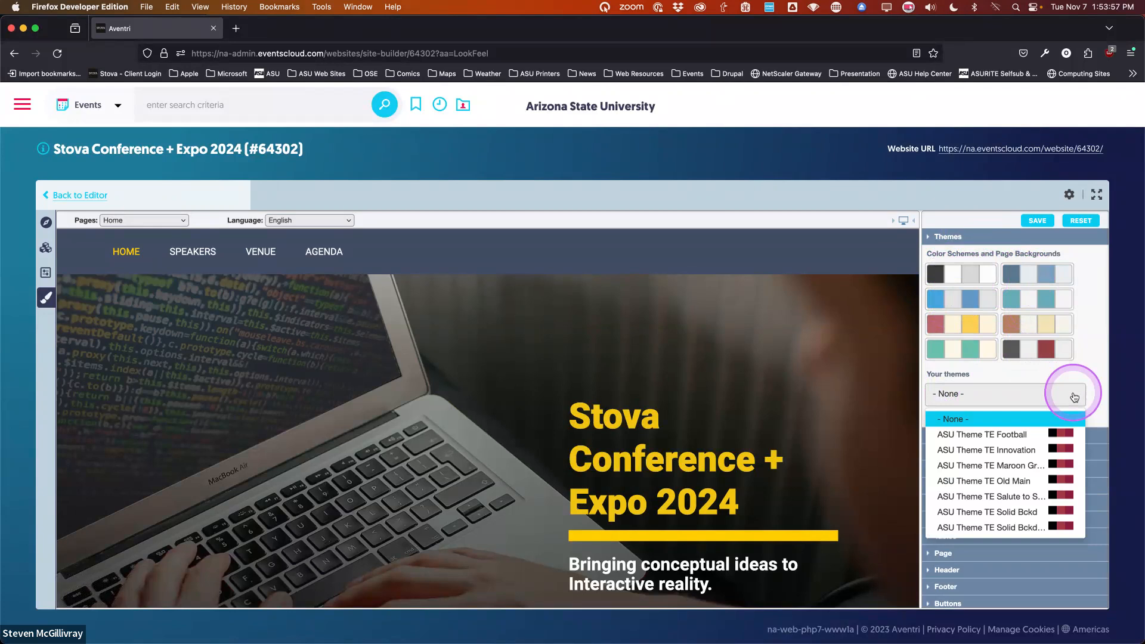
click(1083, 363)
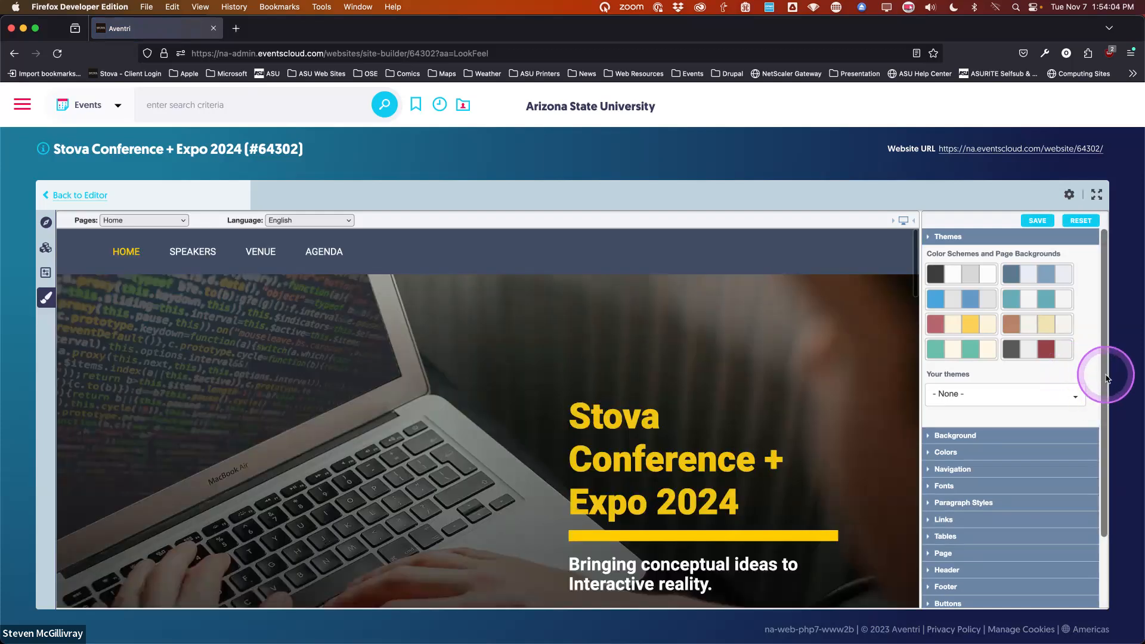
click(1076, 398)
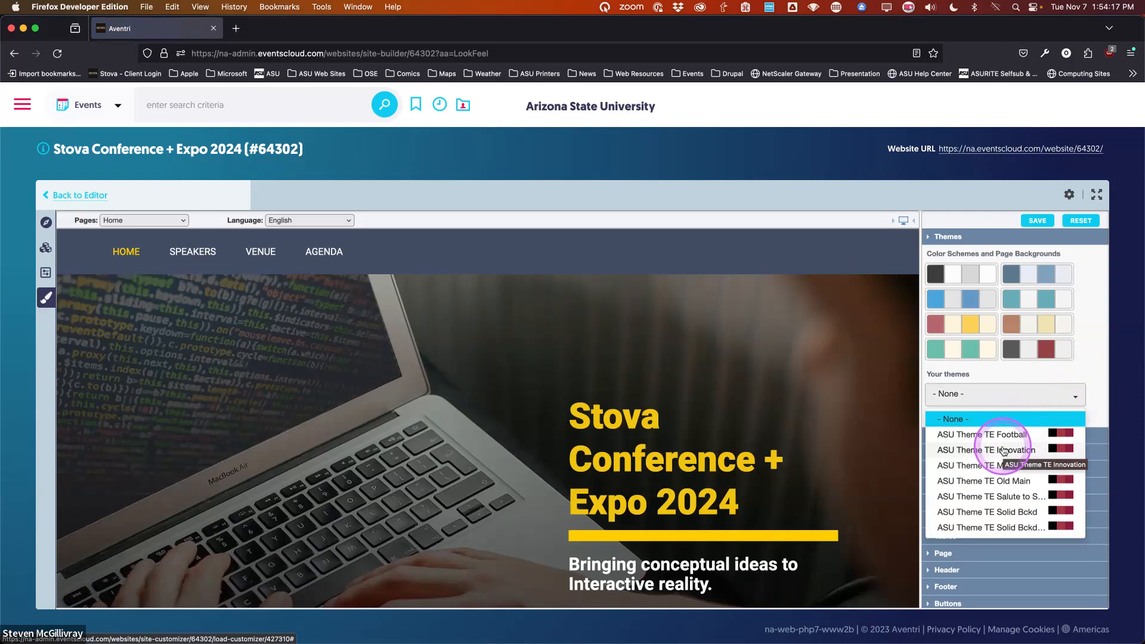
click(1007, 529)
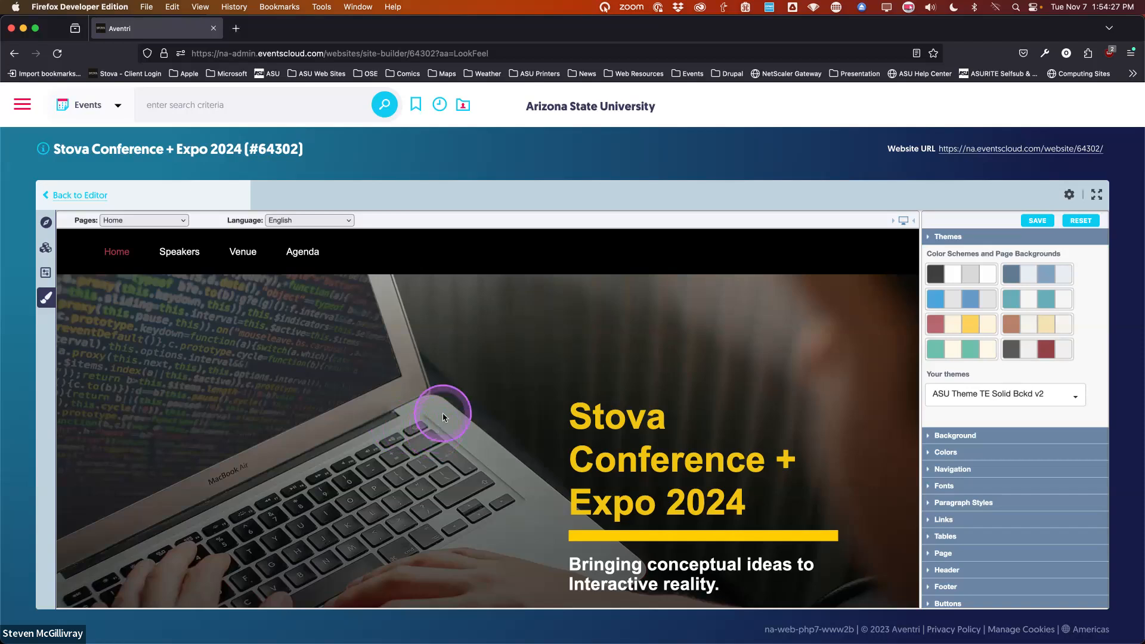
scroll(377, 371, down, 5)
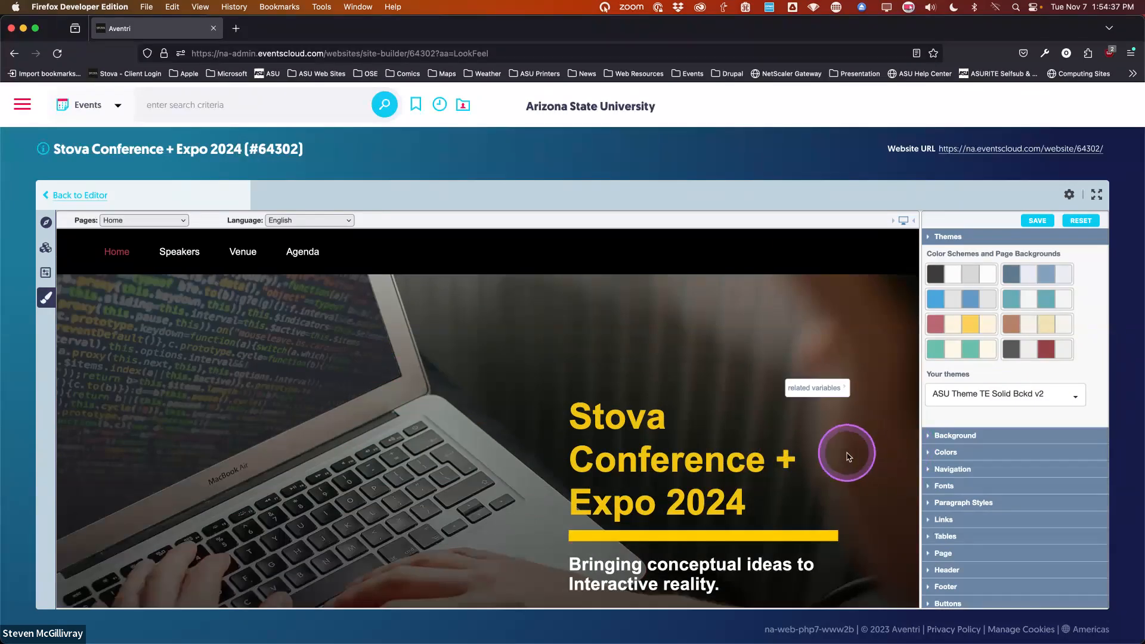
Examine the theme's Background, Colors and Navigation options, and return to the Themes section
click(949, 237)
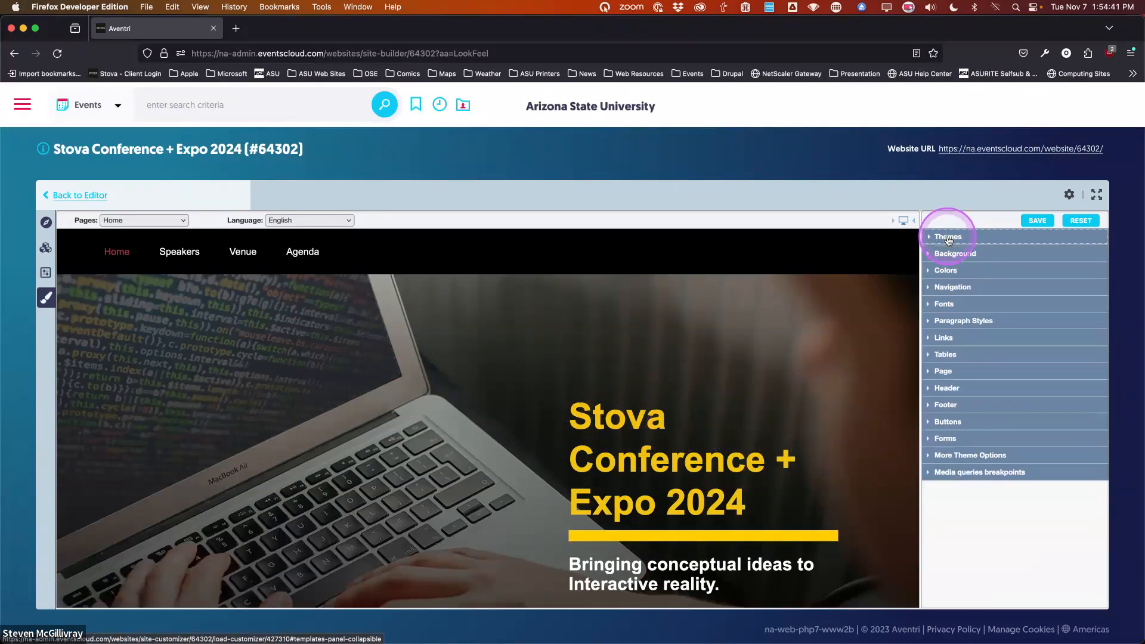
click(950, 257)
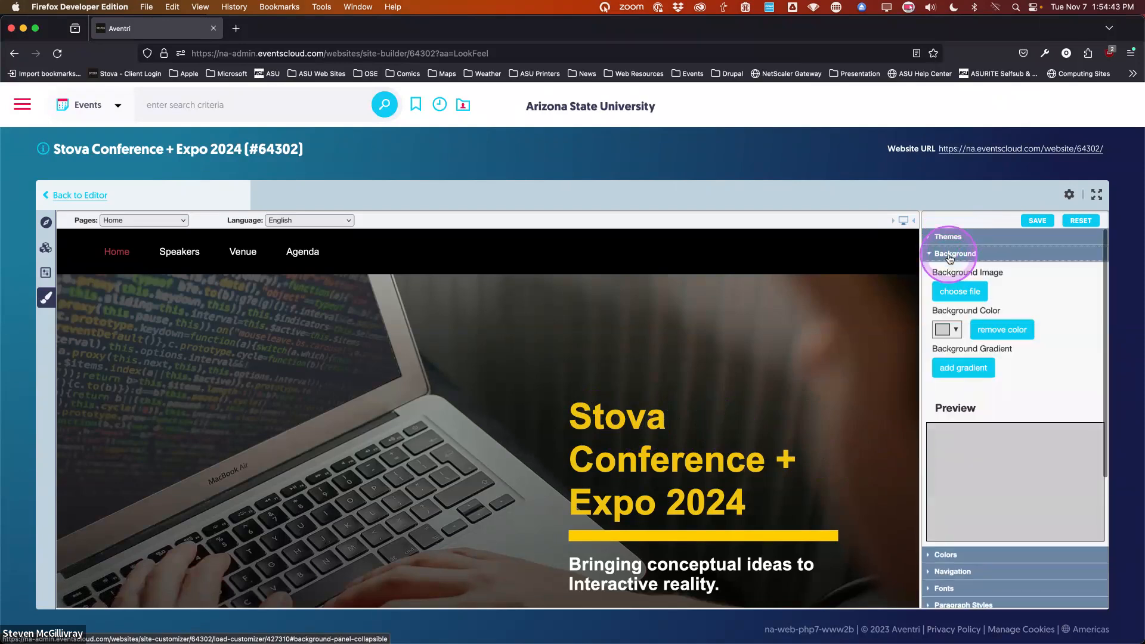
click(951, 255)
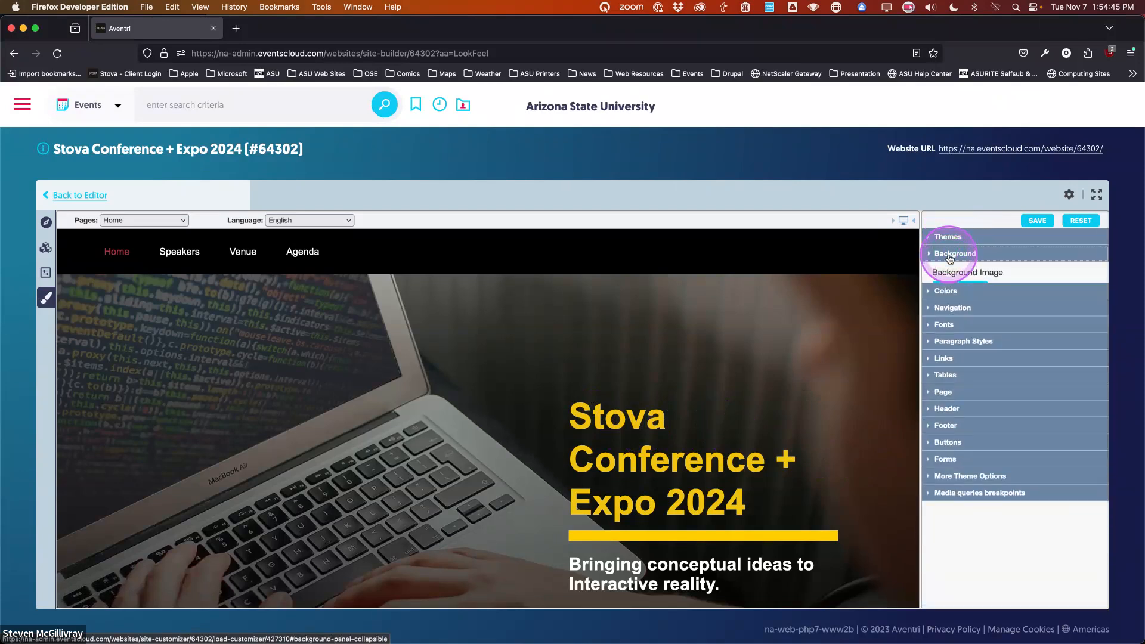
click(948, 271)
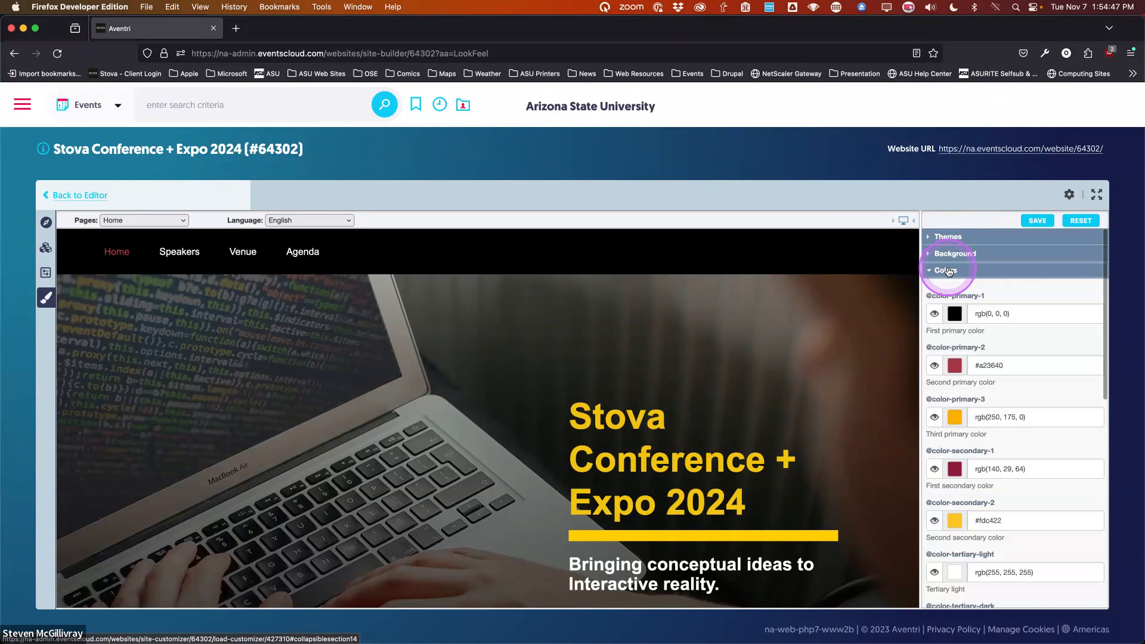
click(949, 272)
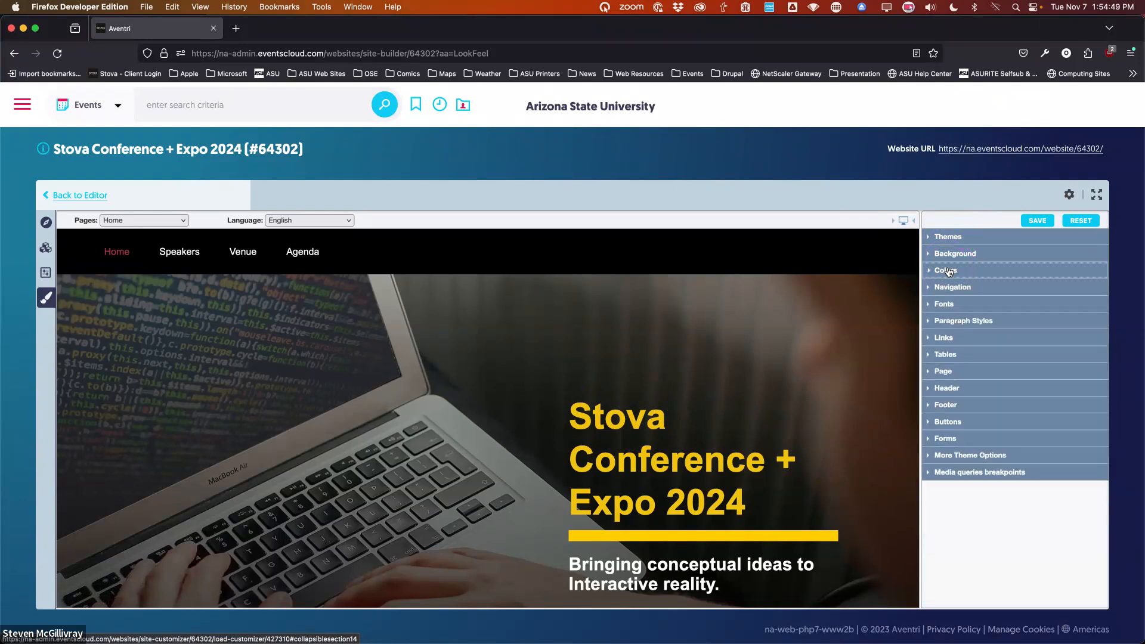
click(955, 289)
click(950, 237)
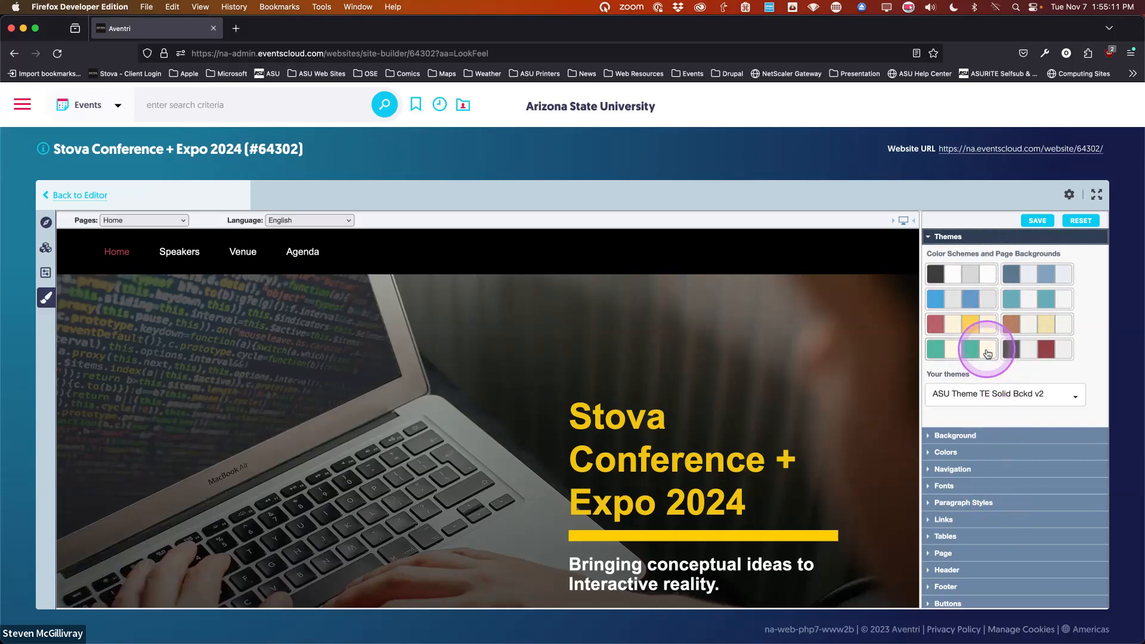
Save the applied theme, return to the layout editor, and close the list of content elements
click(1038, 221)
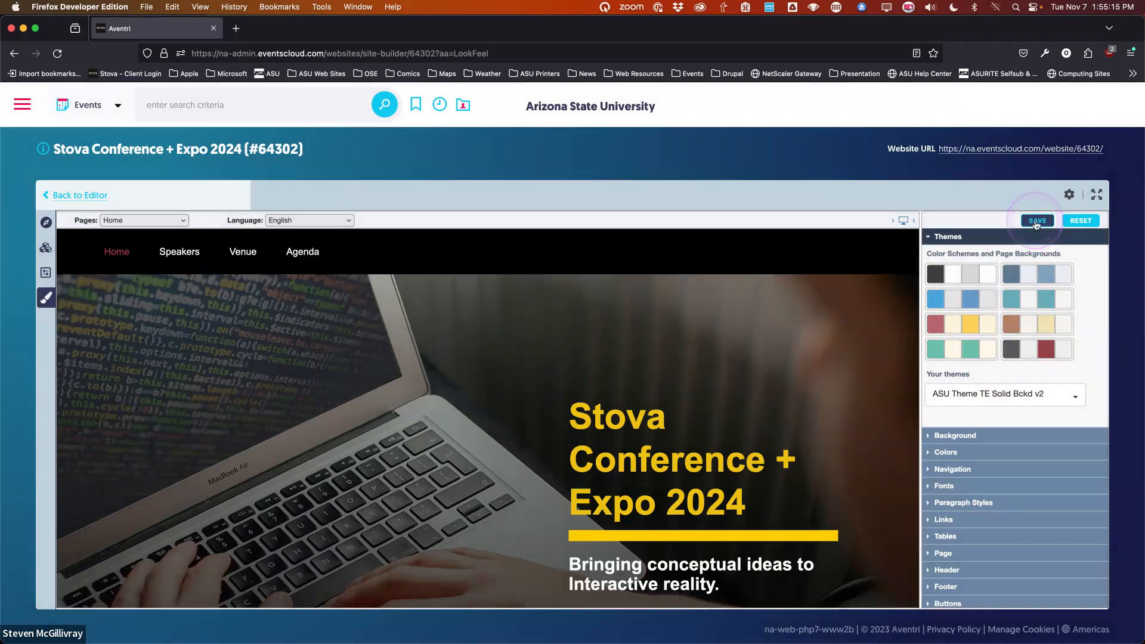
click(1036, 222)
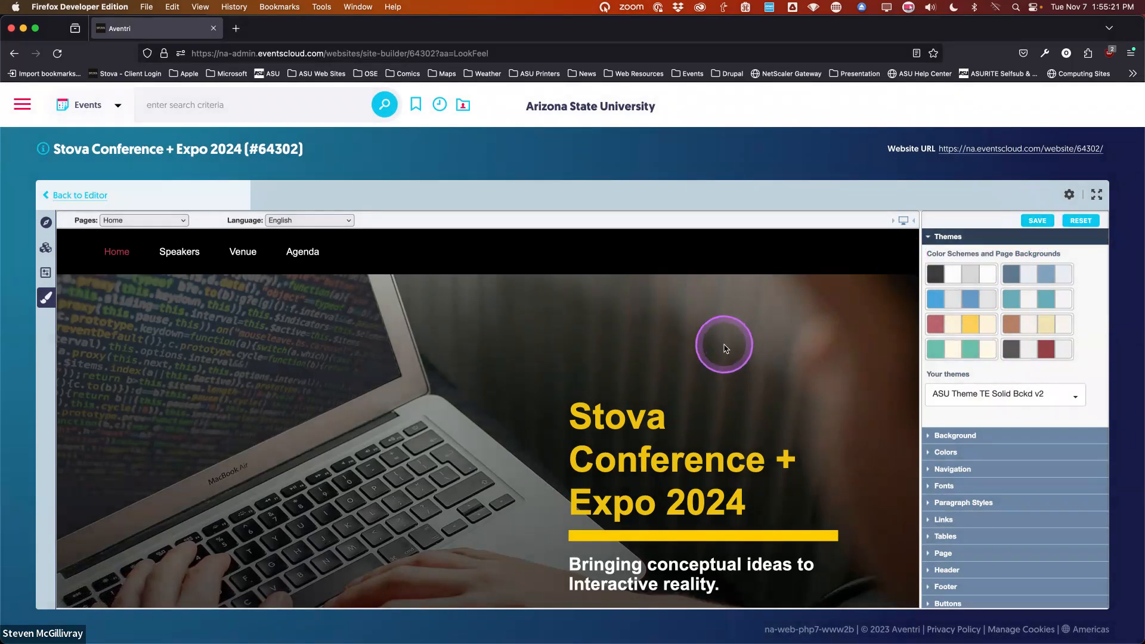
click(69, 197)
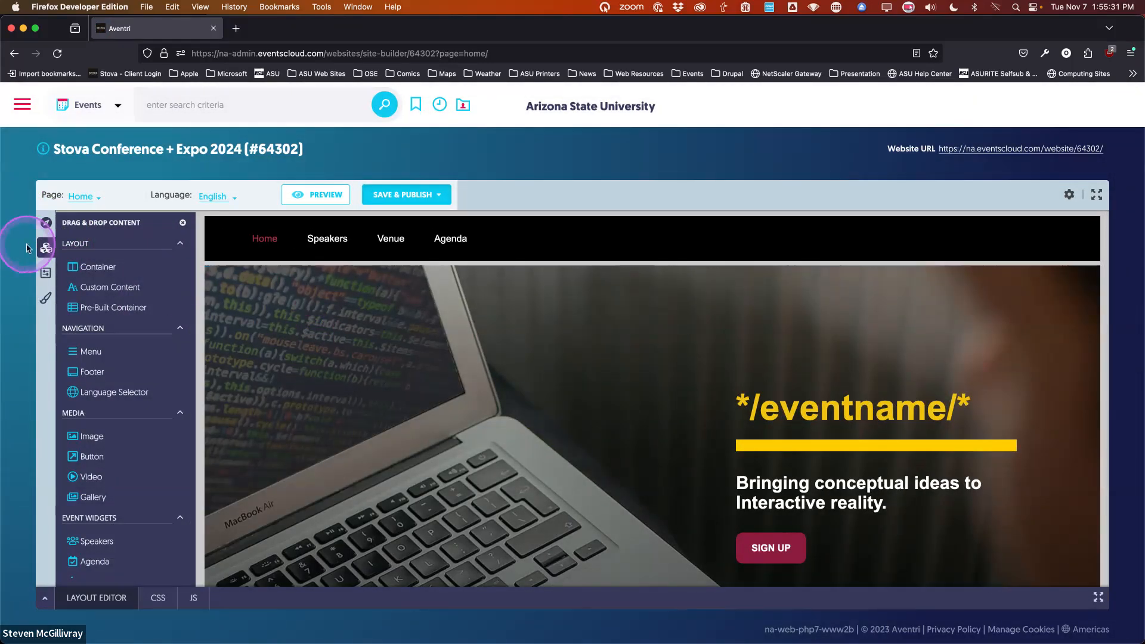
click(46, 250)
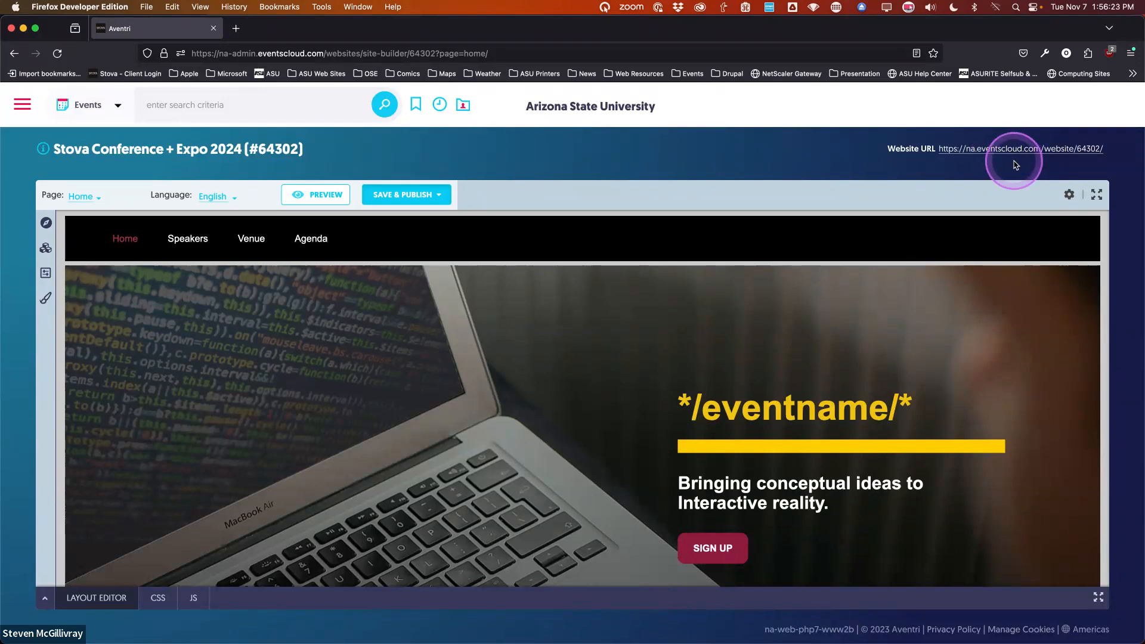
Open the website settings and examine the general settings, including the status options, linked event, folder and default page
click(1071, 195)
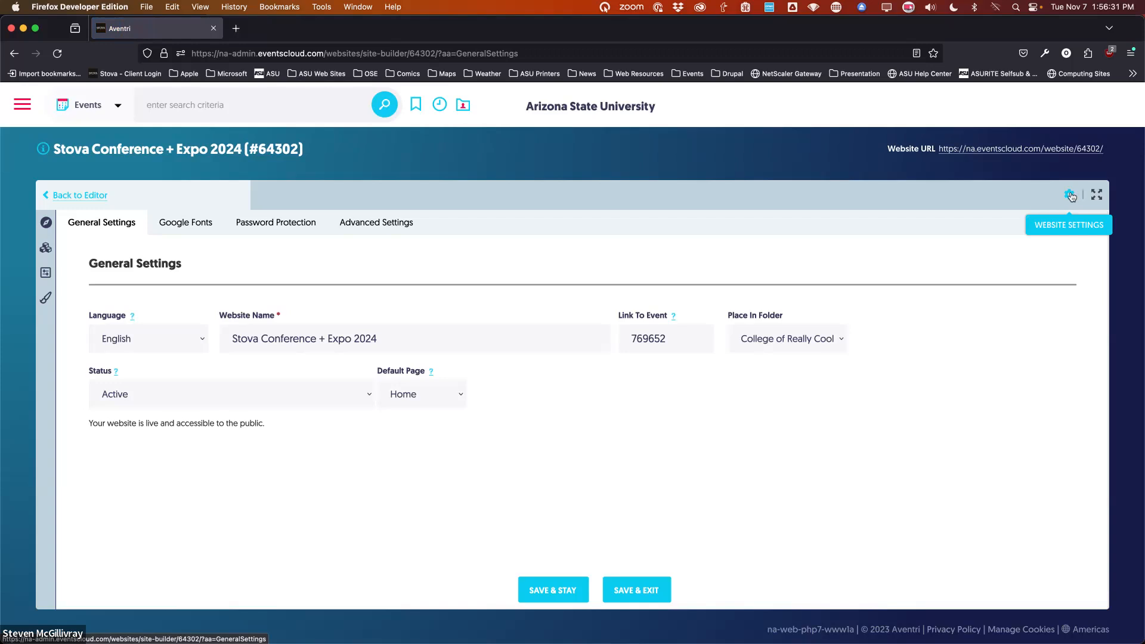
click(1071, 195)
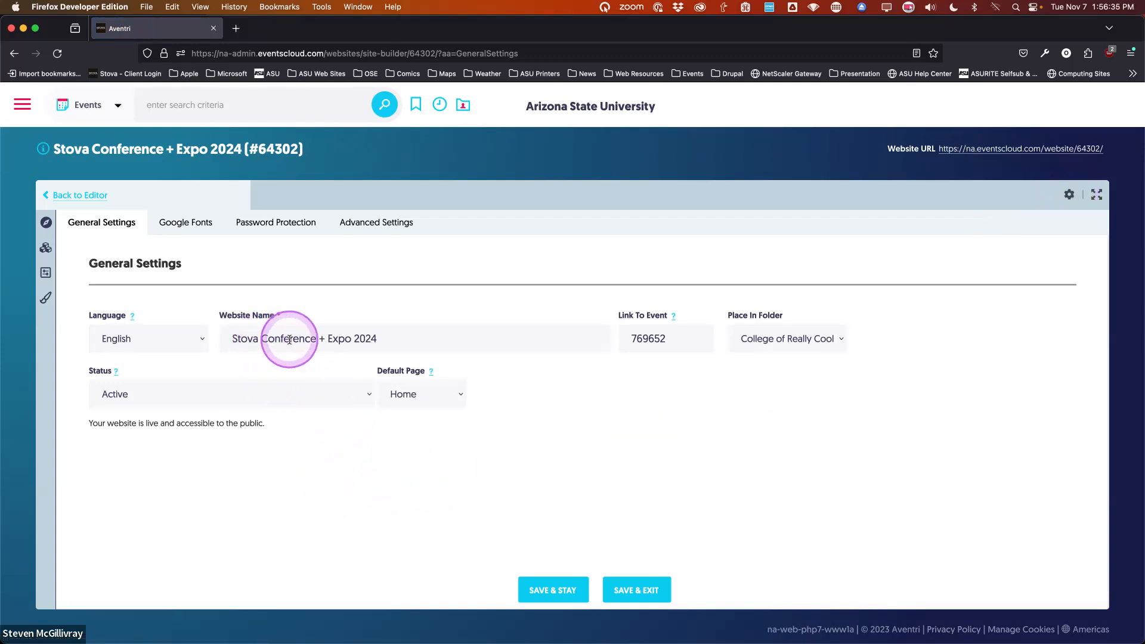
click(322, 399)
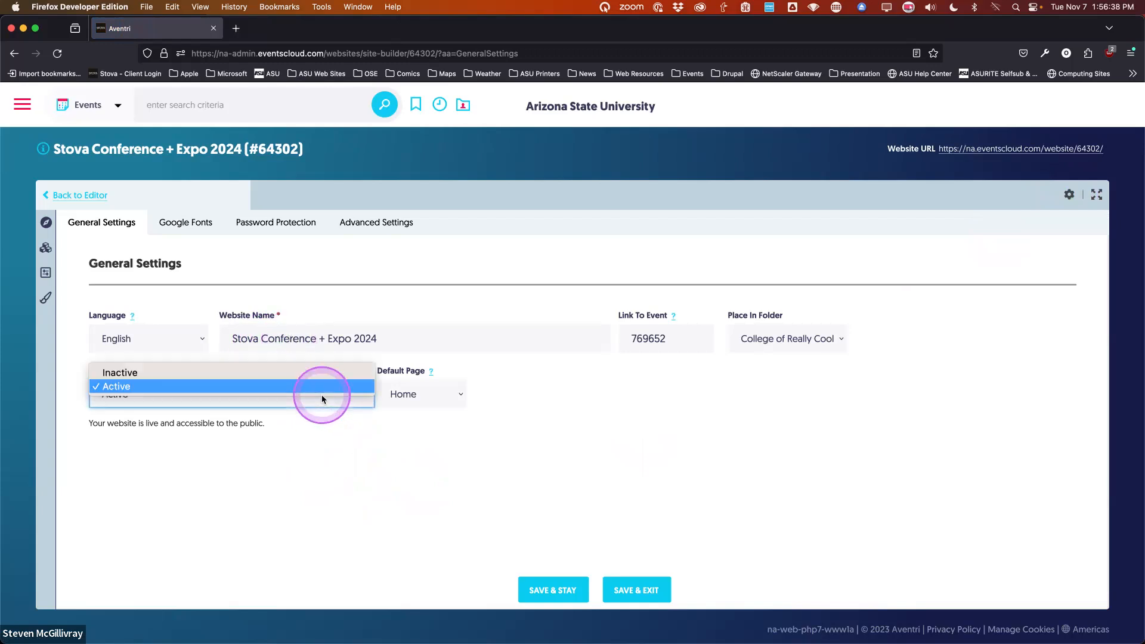
click(589, 466)
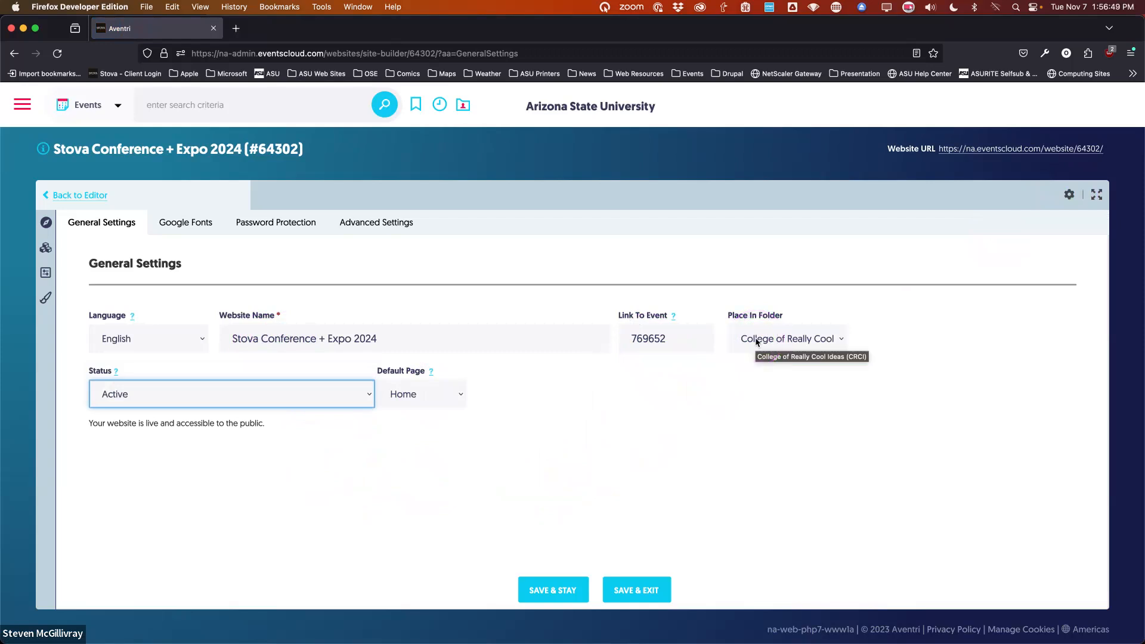
click(439, 448)
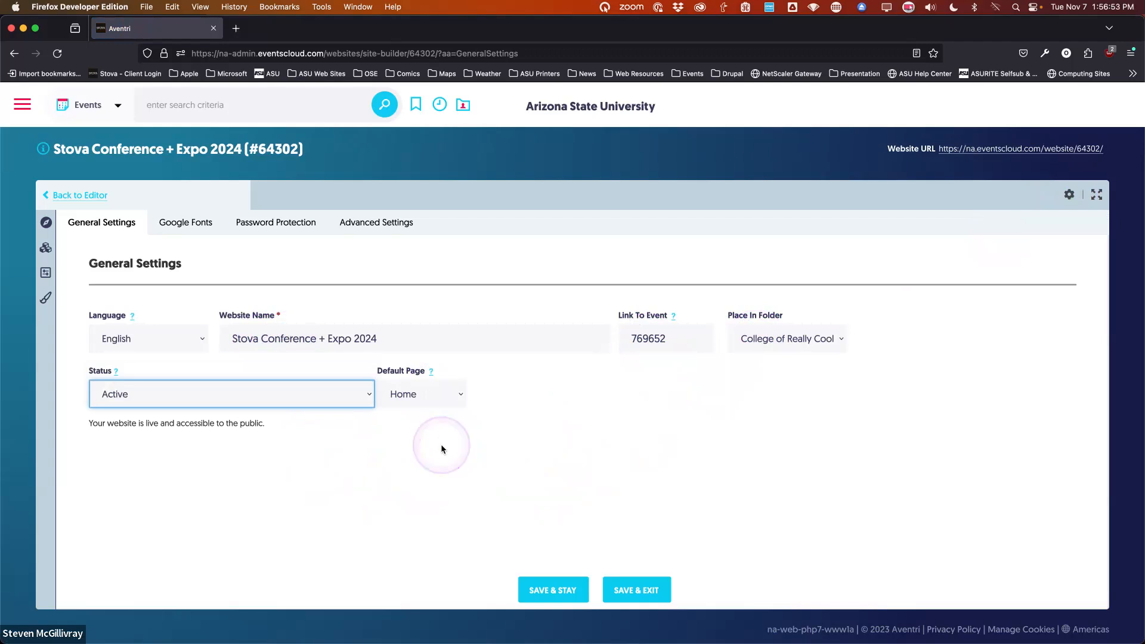
Choose specialevents.asu.edu as the website domain in the website's advanced settings
click(370, 226)
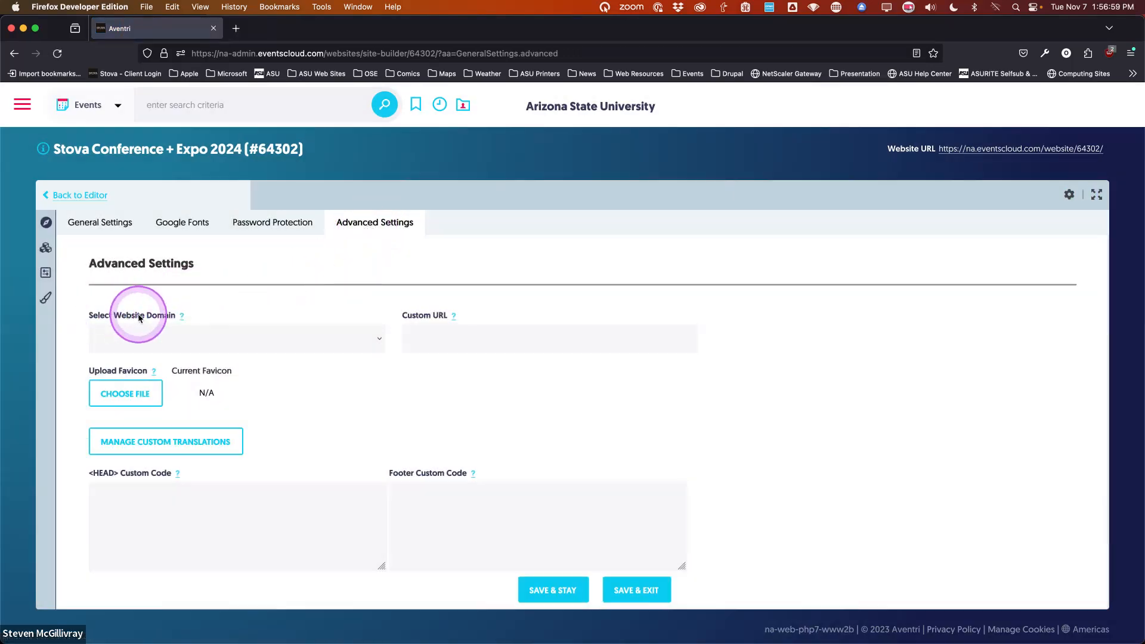
click(349, 339)
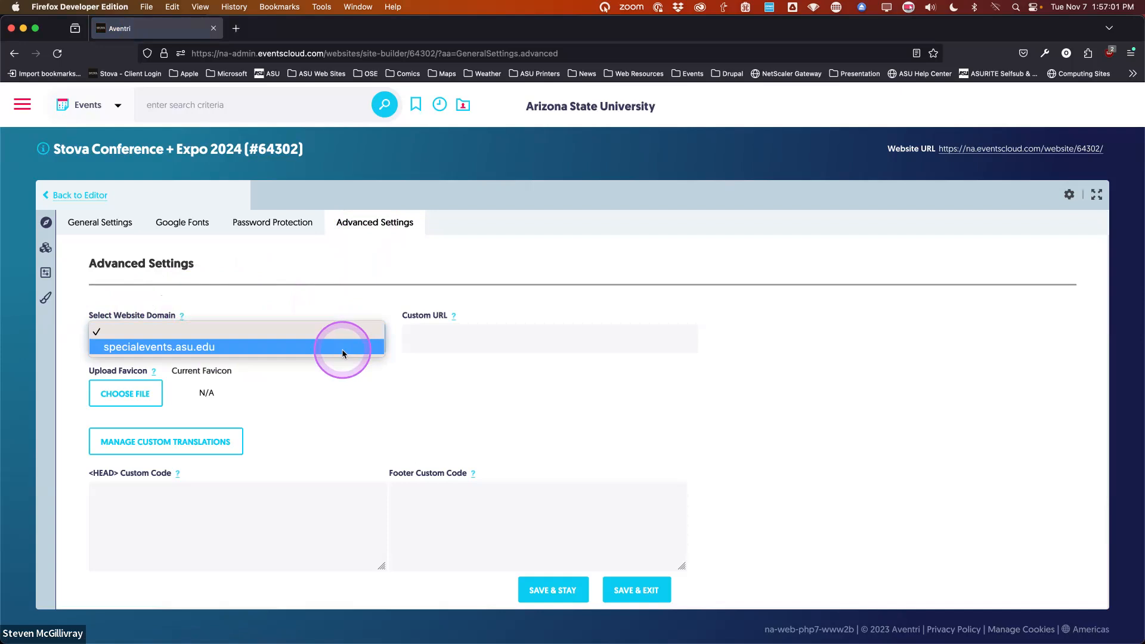
click(343, 351)
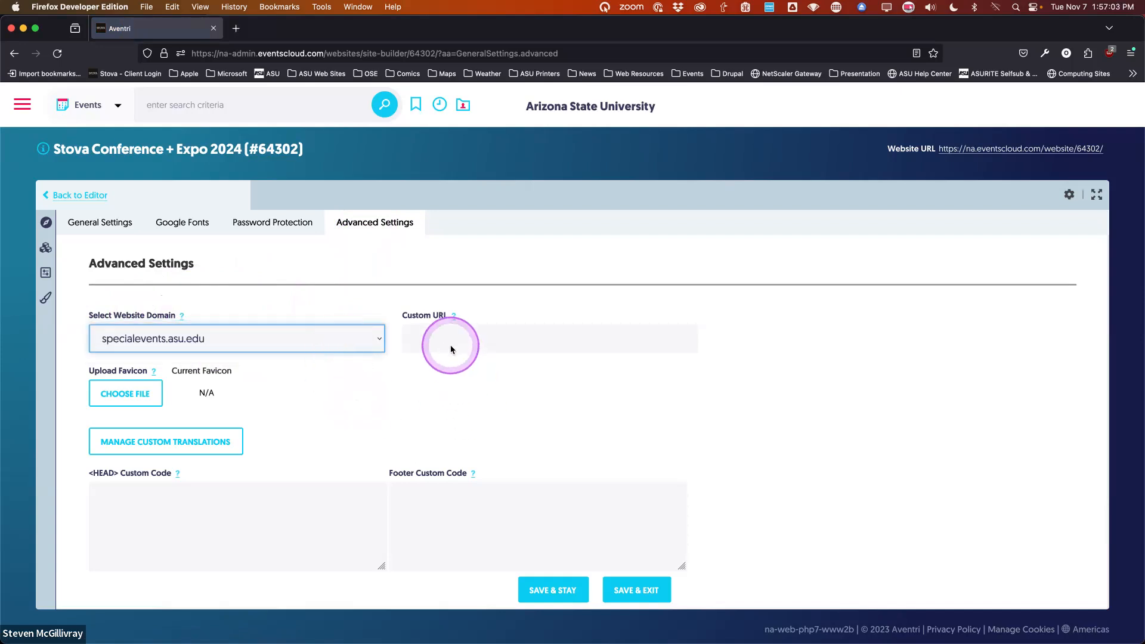
Set the website's custom URL to stovaexpo2024 and save the advanced settings without leaving them
click(432, 338)
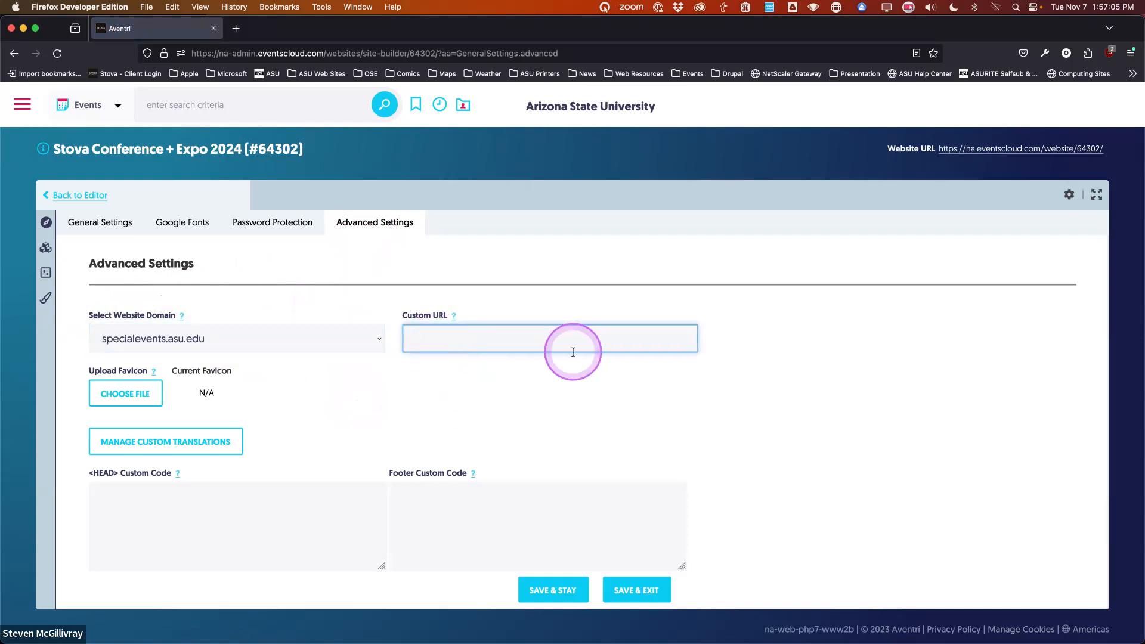
text(stova)
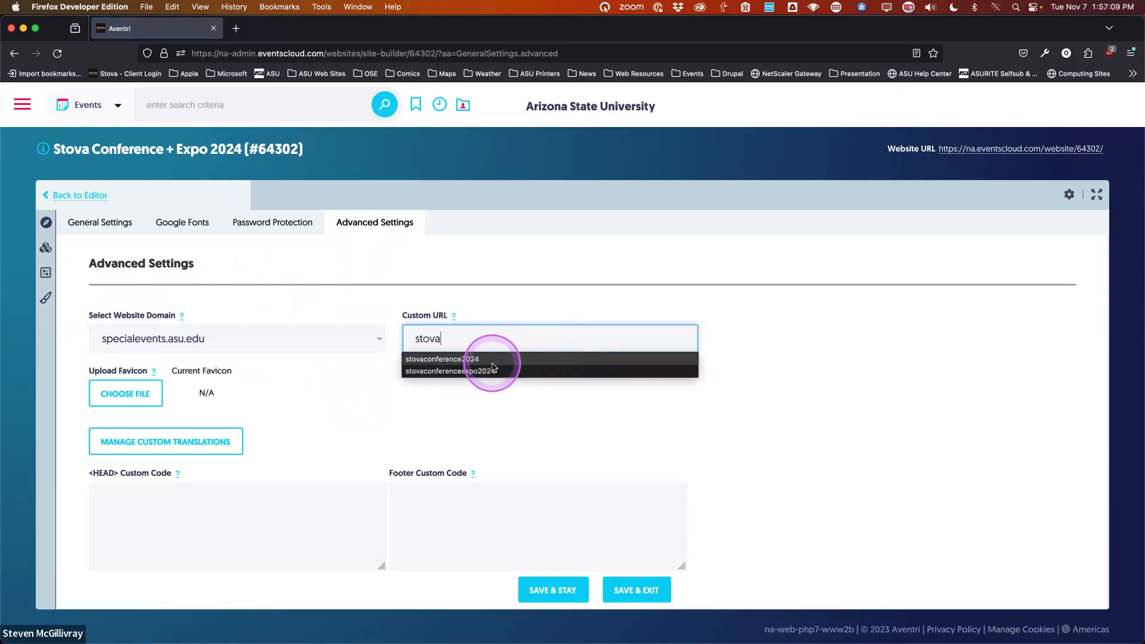
click(468, 359)
click(496, 338)
drag(495, 339, 442, 339)
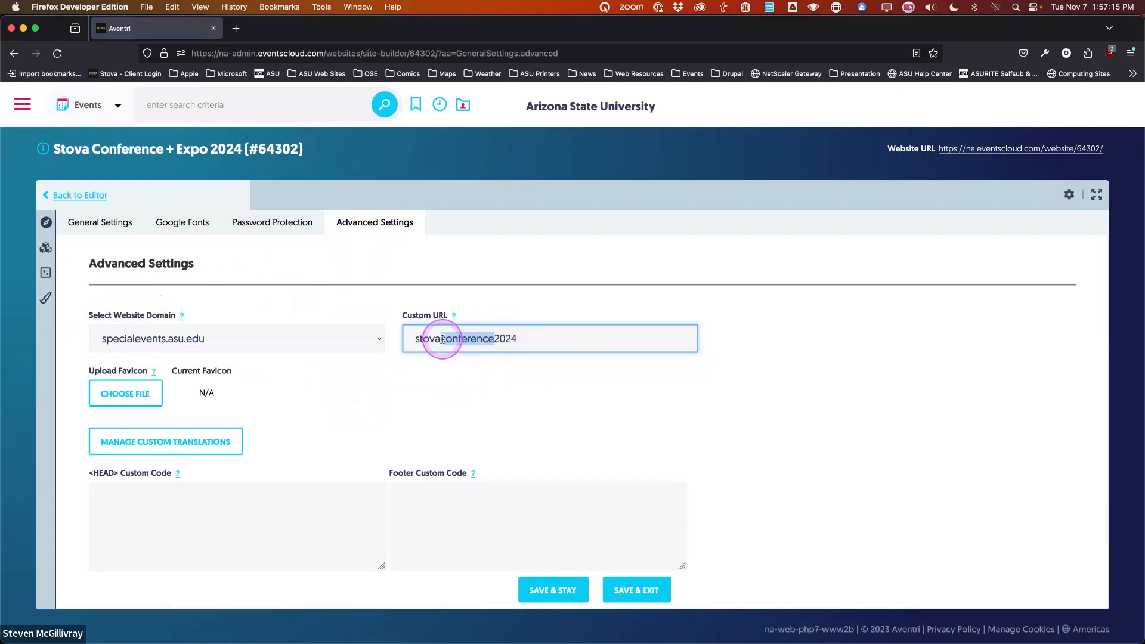
text(expo)
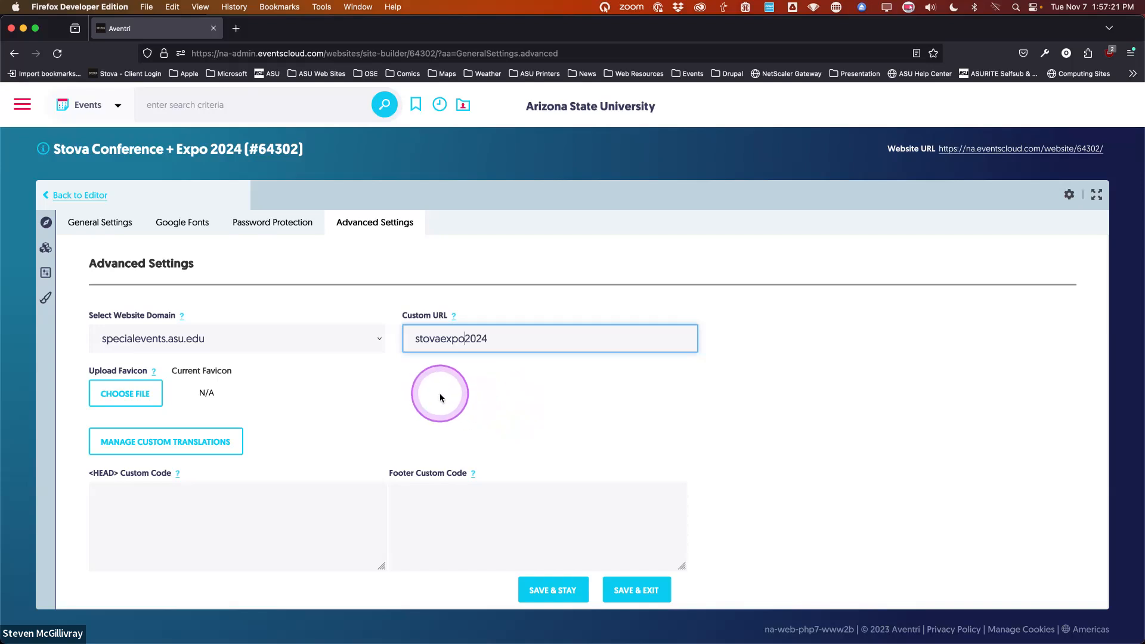
click(554, 591)
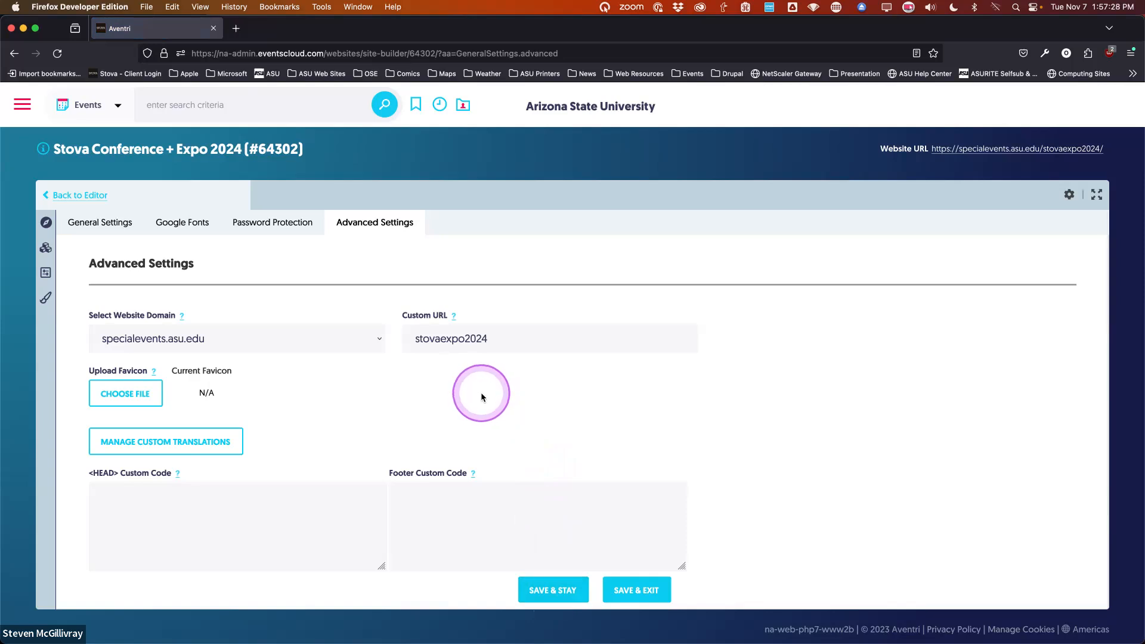
click(509, 339)
key(Tab)
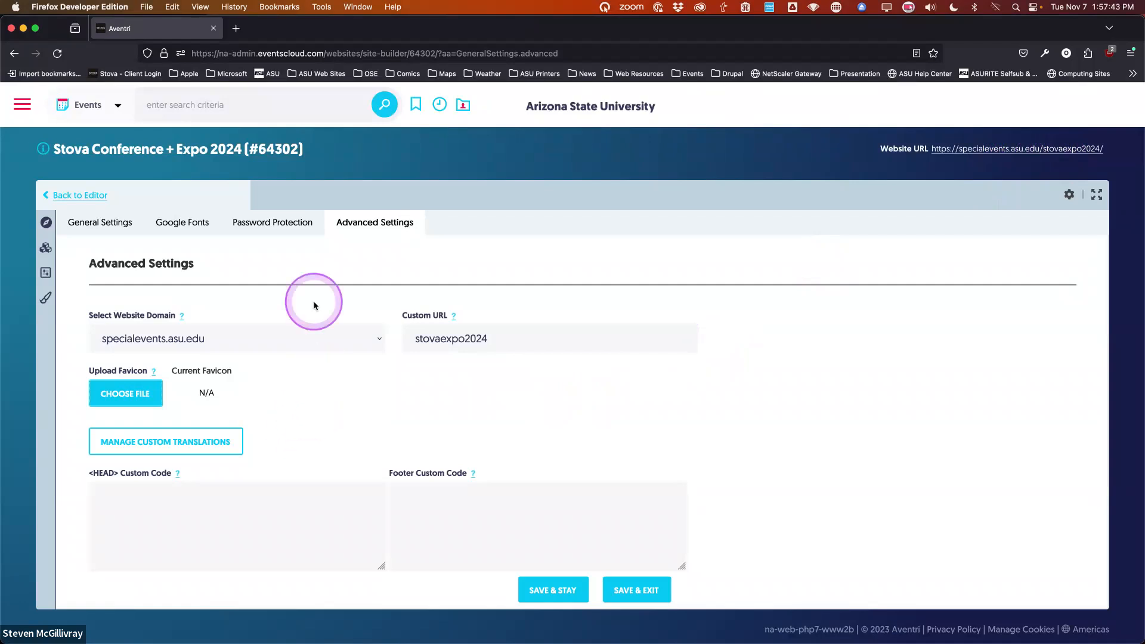
Return to the layout editor, open the page management, and examine the Home page's properties and layout options
click(78, 202)
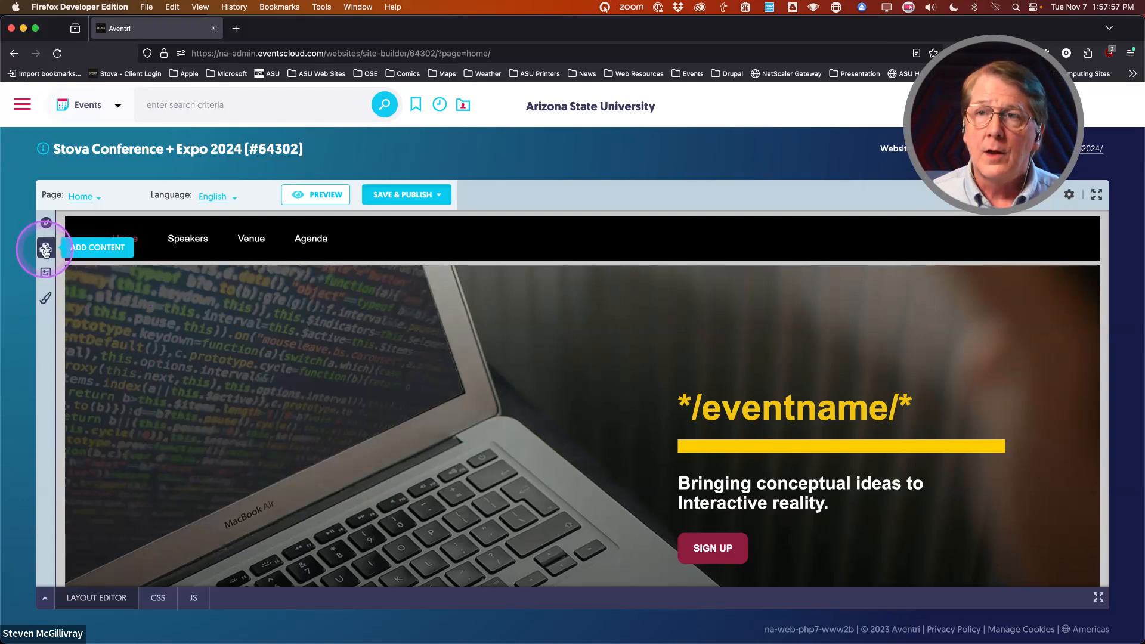
click(47, 273)
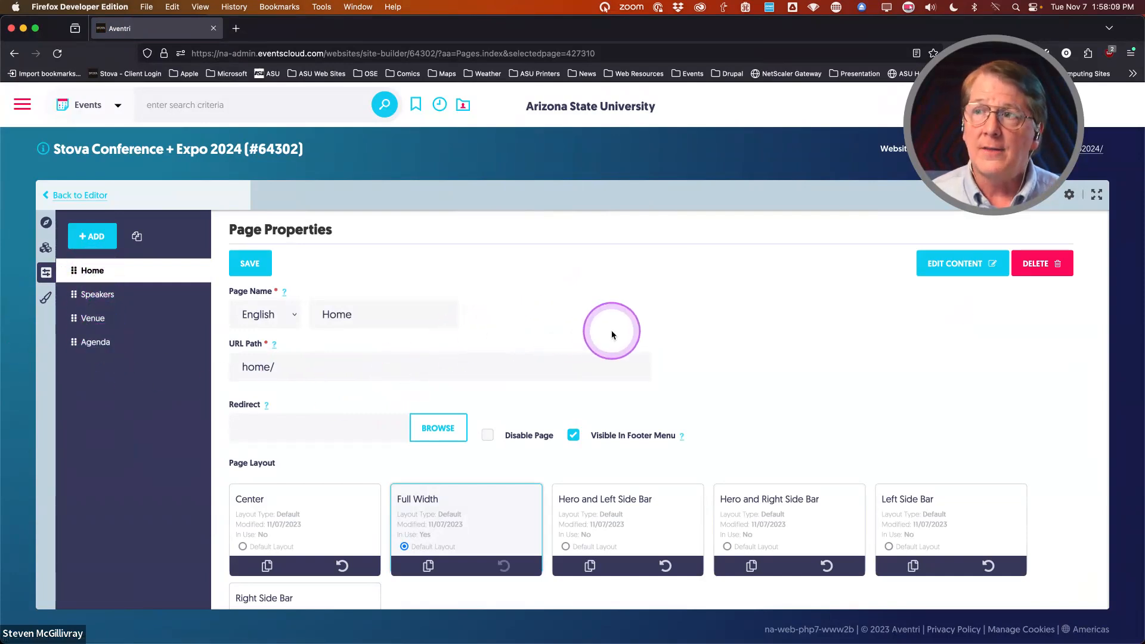
scroll(545, 472, down, 3)
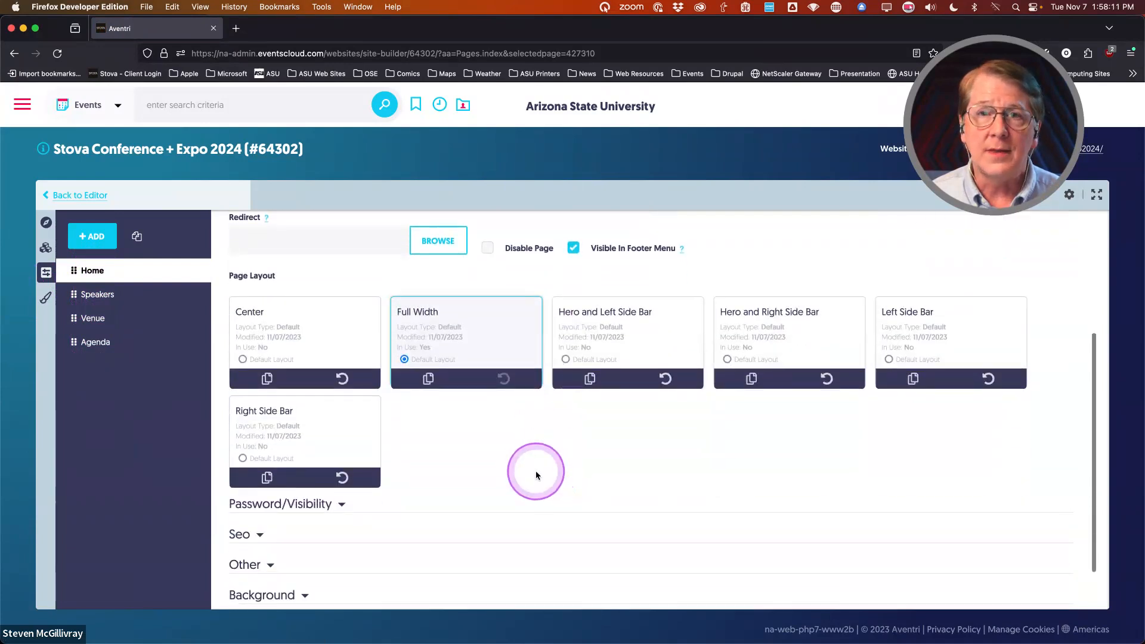
scroll(537, 476, up, 1)
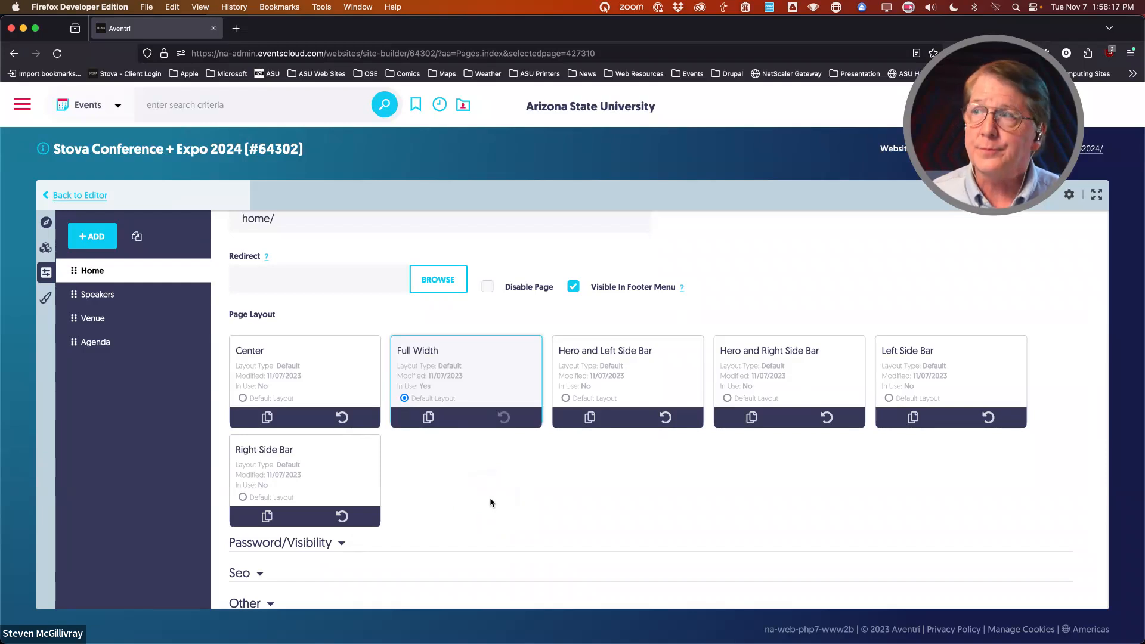
scroll(491, 503, up, 3)
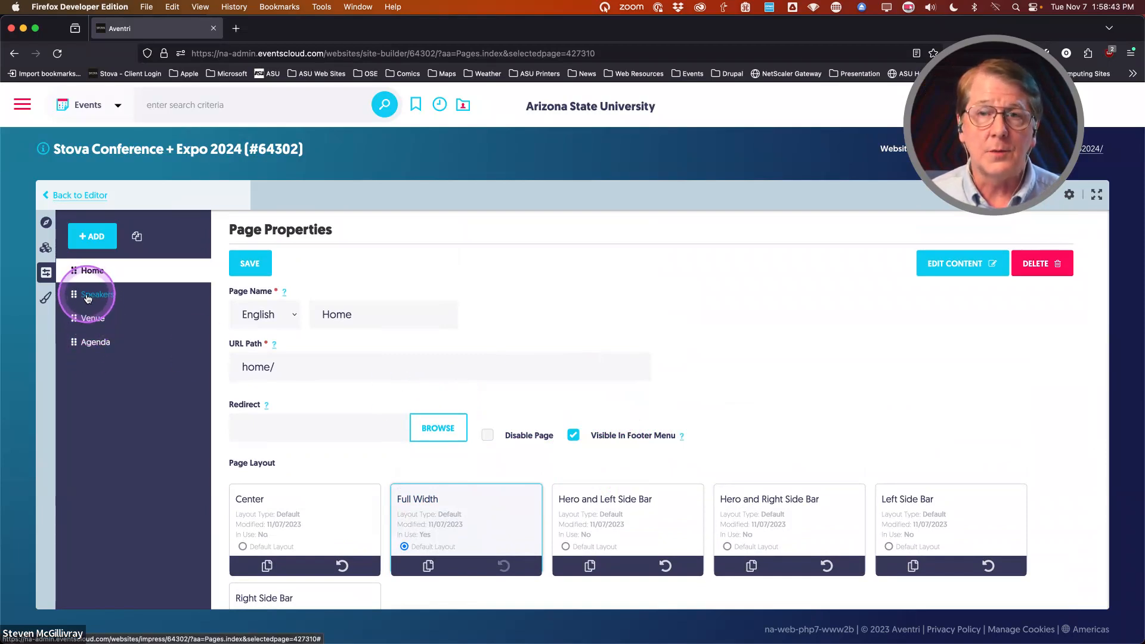
Delete the Venue page from the website's page list and confirm the deletion
click(89, 319)
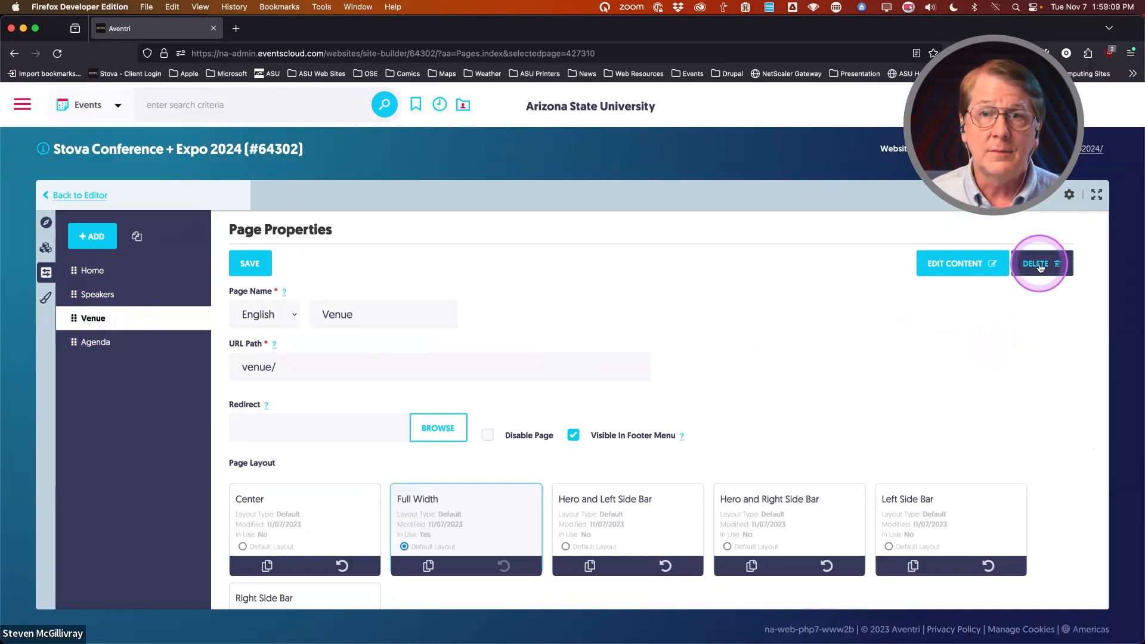
click(1041, 267)
click(662, 383)
click(93, 380)
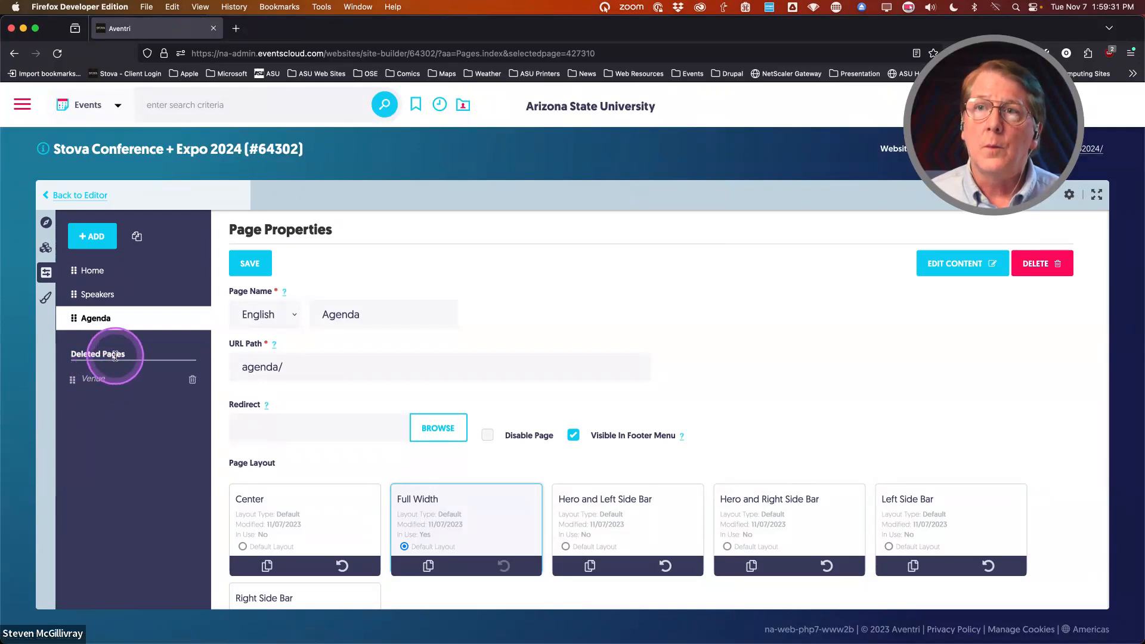
Add a new page titled Exhibitors with inherited global content, the Full Width (Default) layout and the Bottom position
click(93, 238)
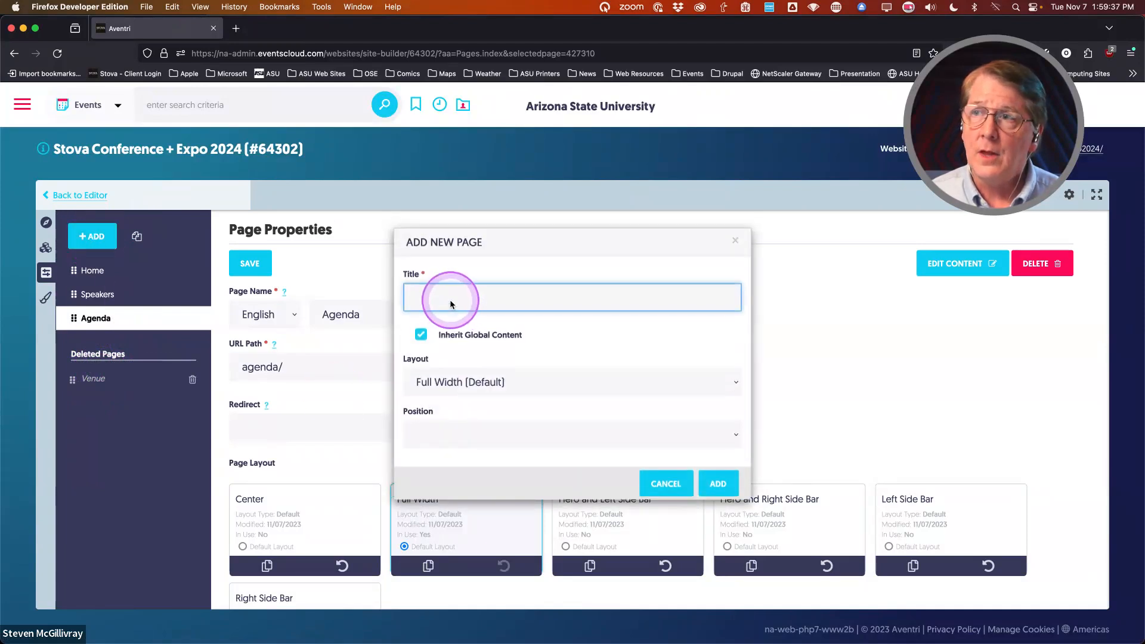
text(Exhi)
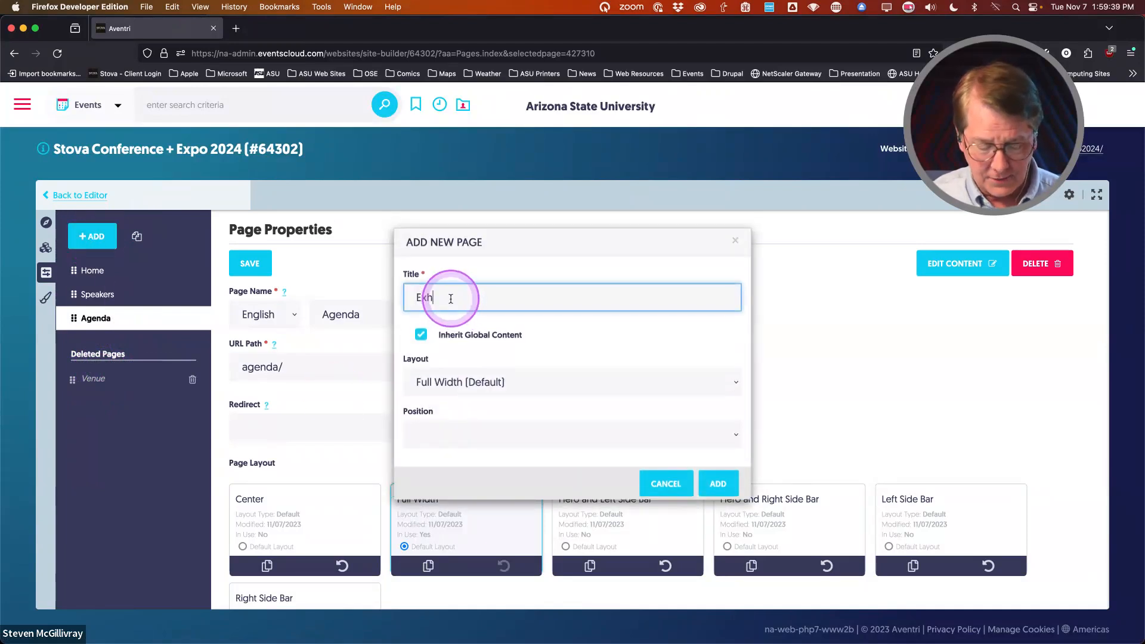
text(bitors)
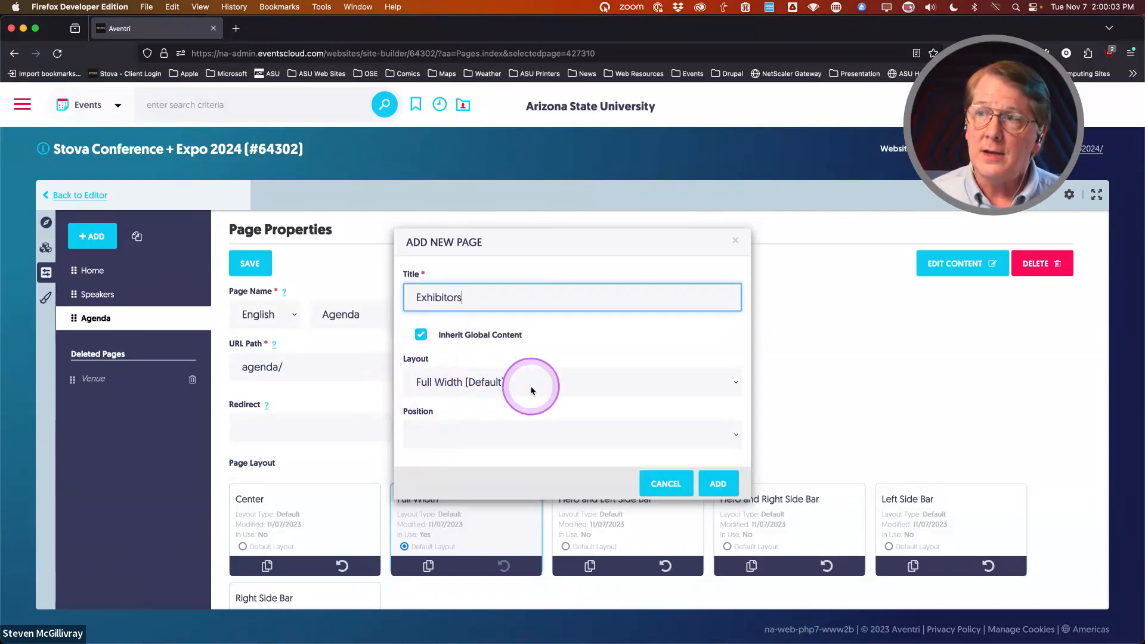
click(592, 383)
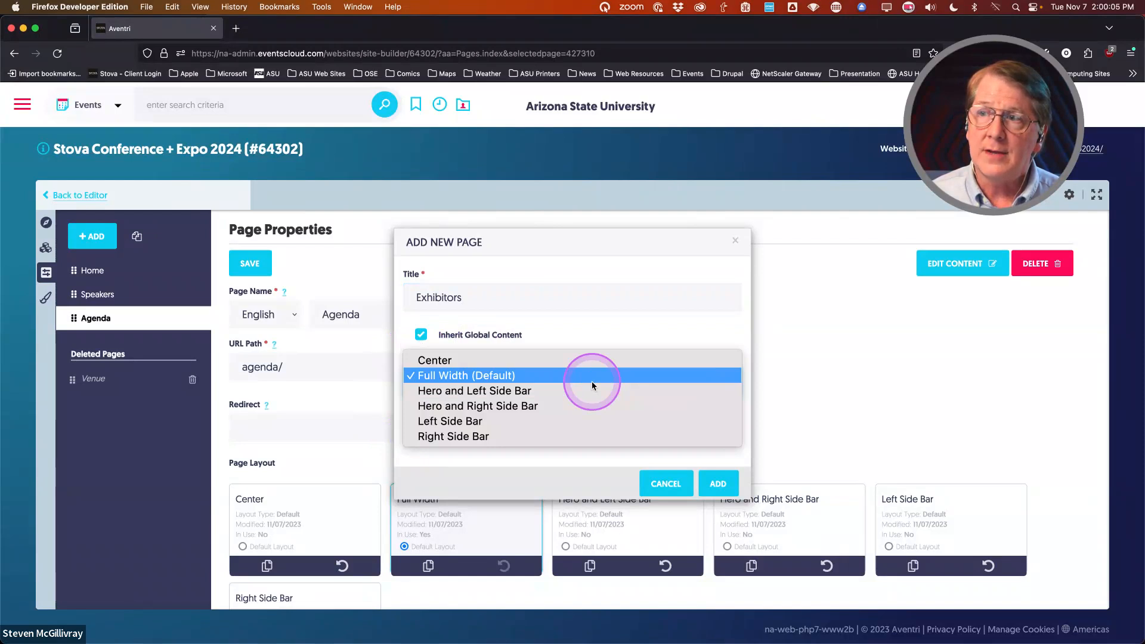
click(615, 341)
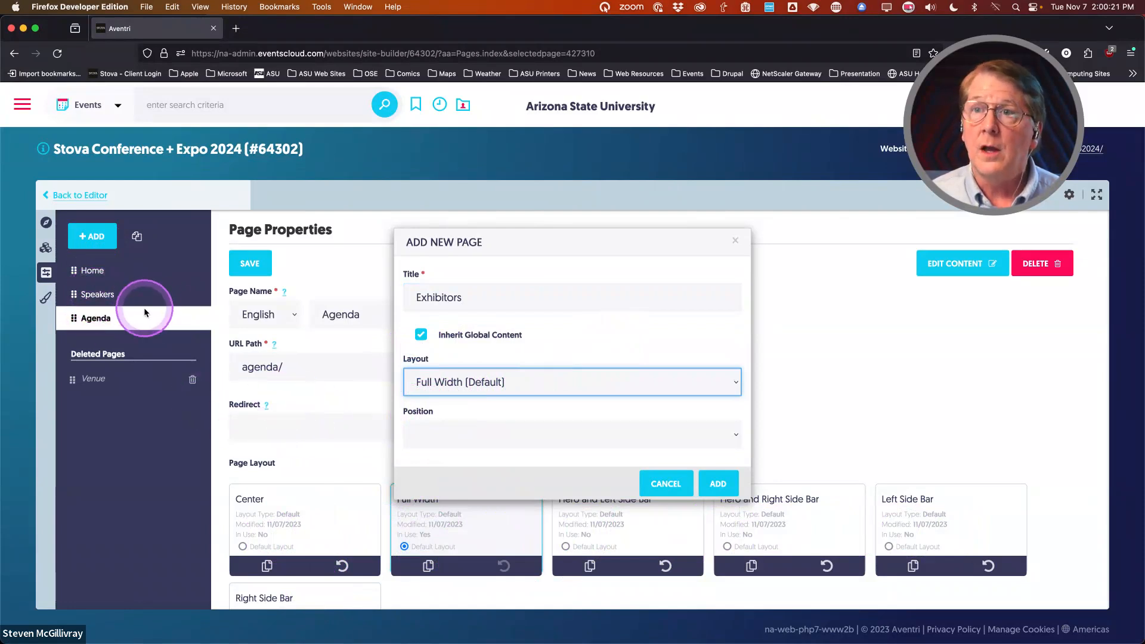
click(600, 434)
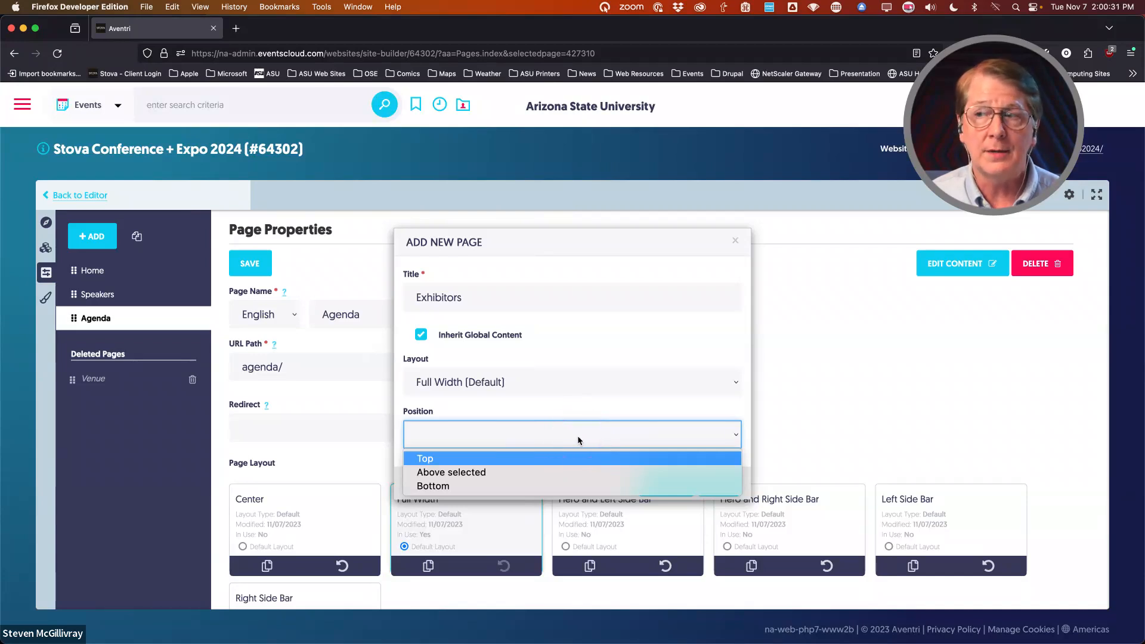
click(430, 486)
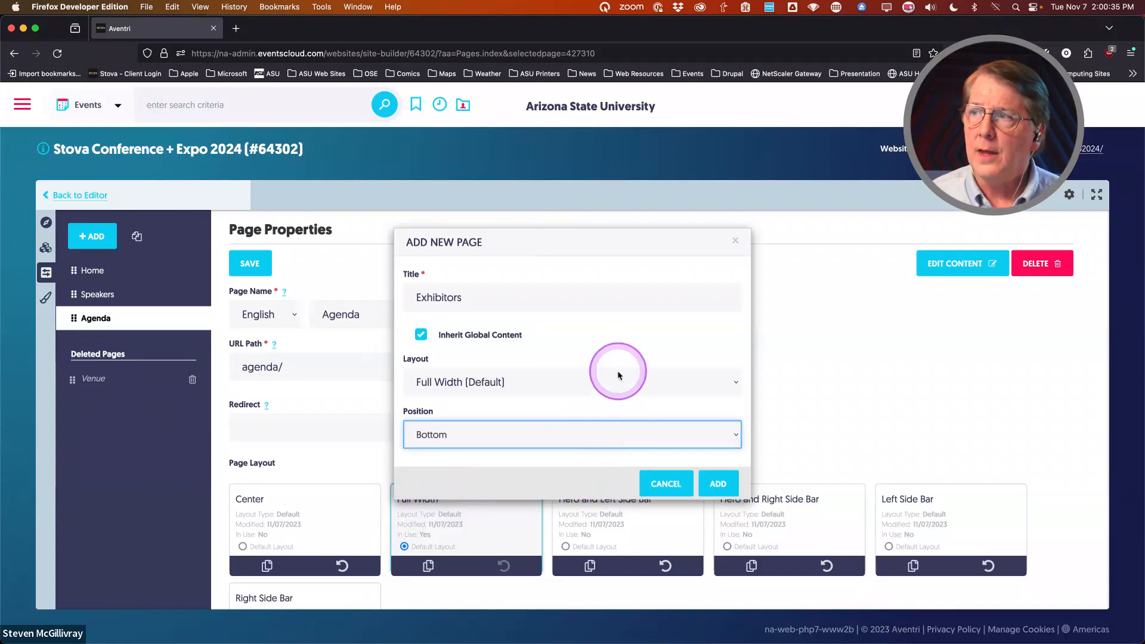
click(712, 485)
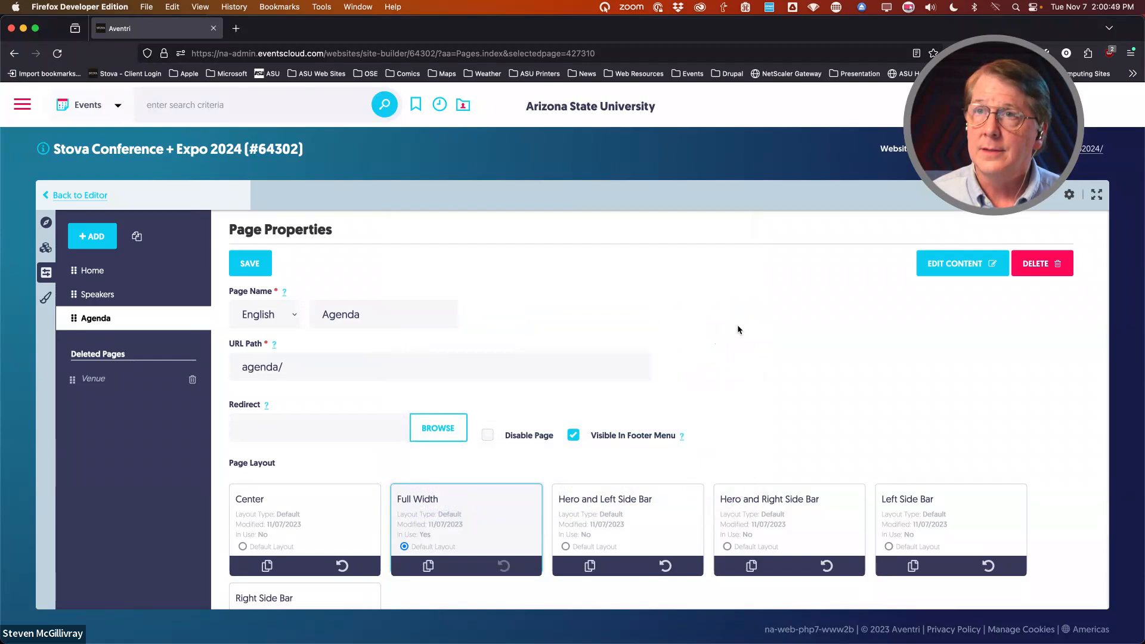
click(92, 236)
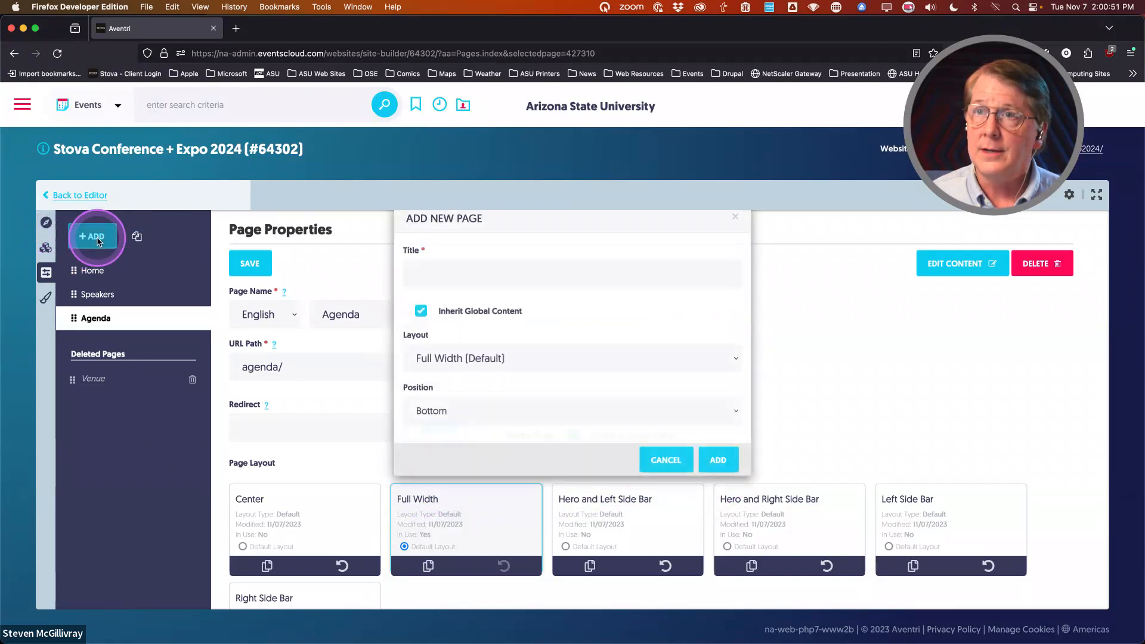
text(E)
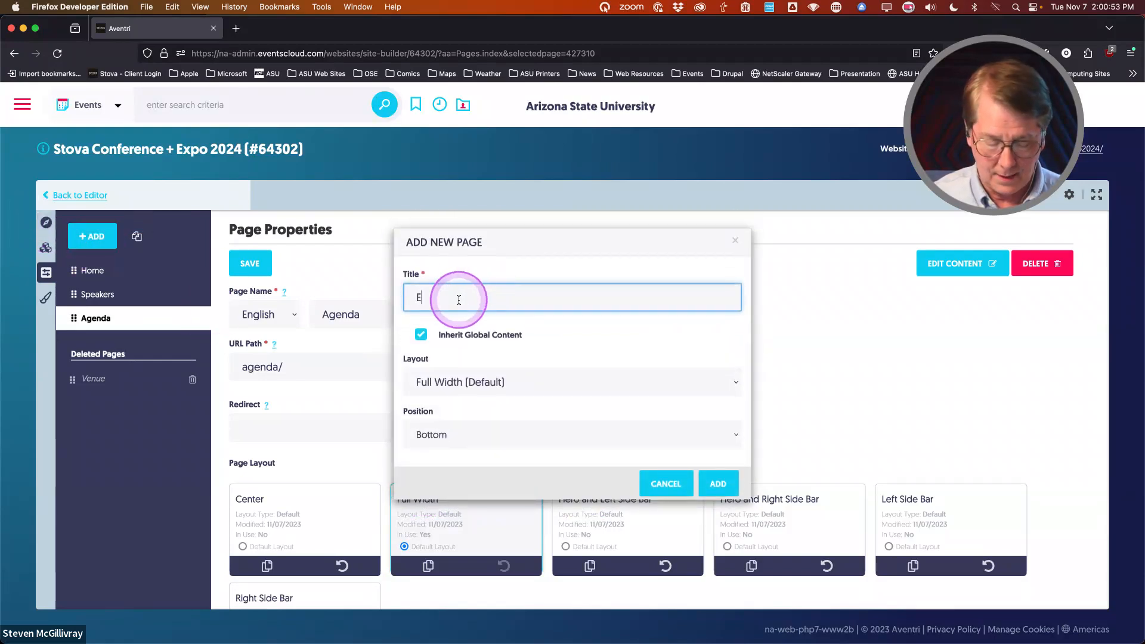
text(xhibitor)
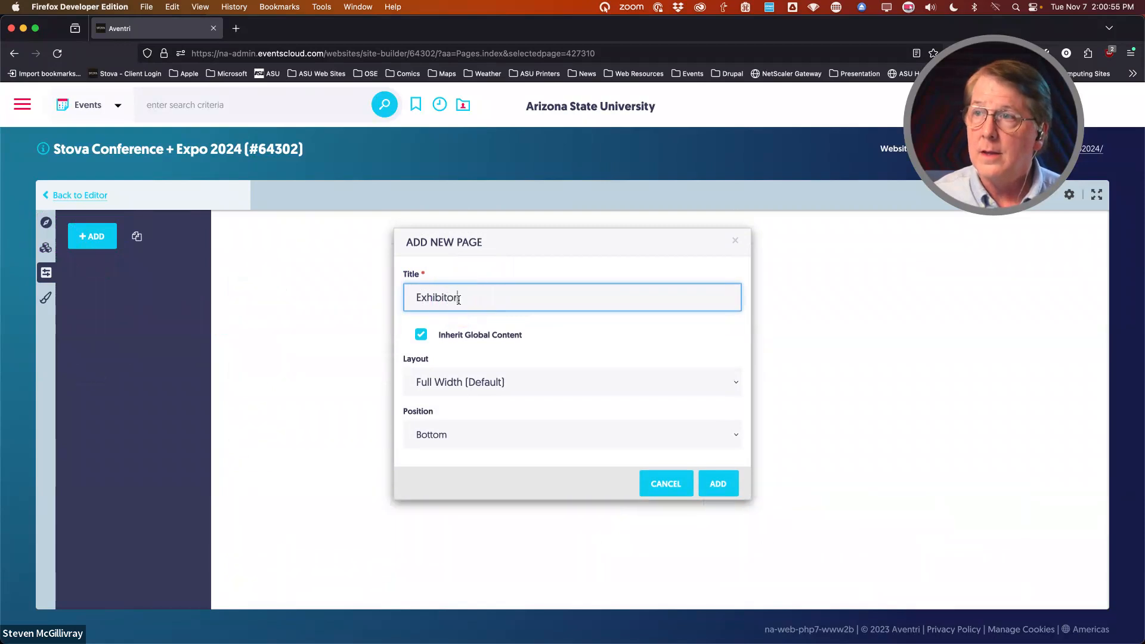
click(736, 241)
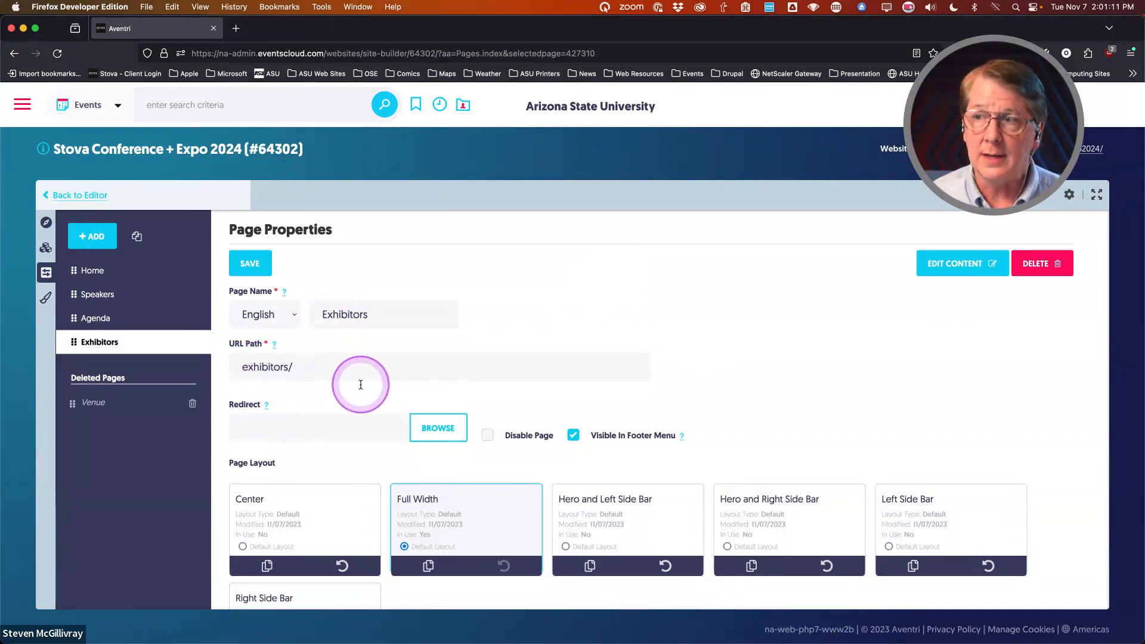
Examine the Exhibitors page's properties, return to the layout editor, and check the list of pages available for editing
scroll(381, 387, down, 2)
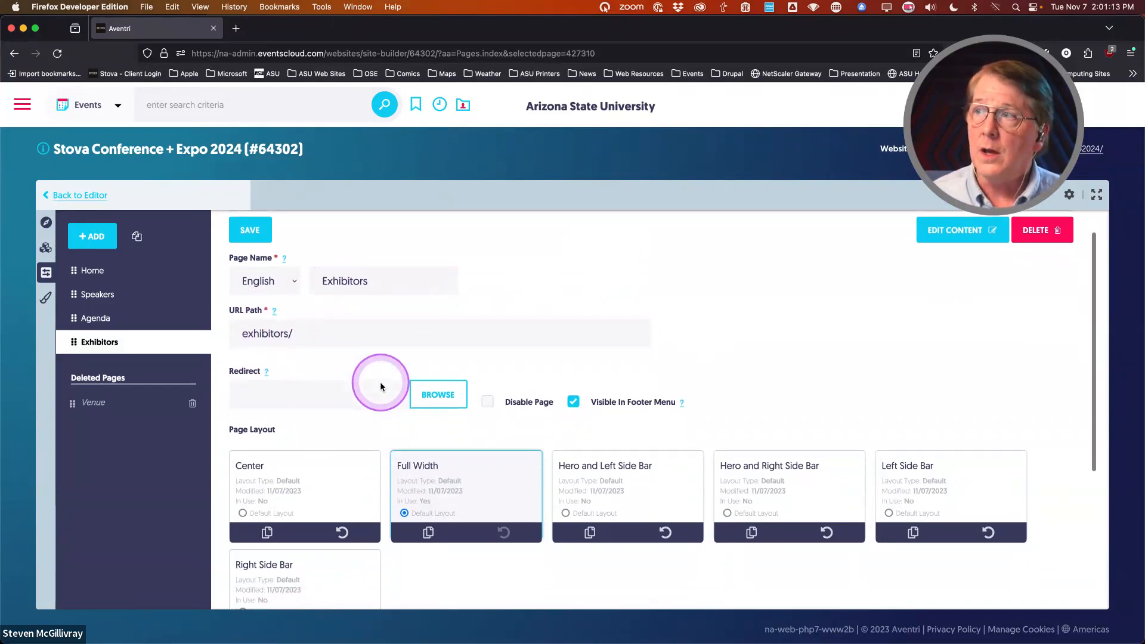
scroll(381, 386, up, 2)
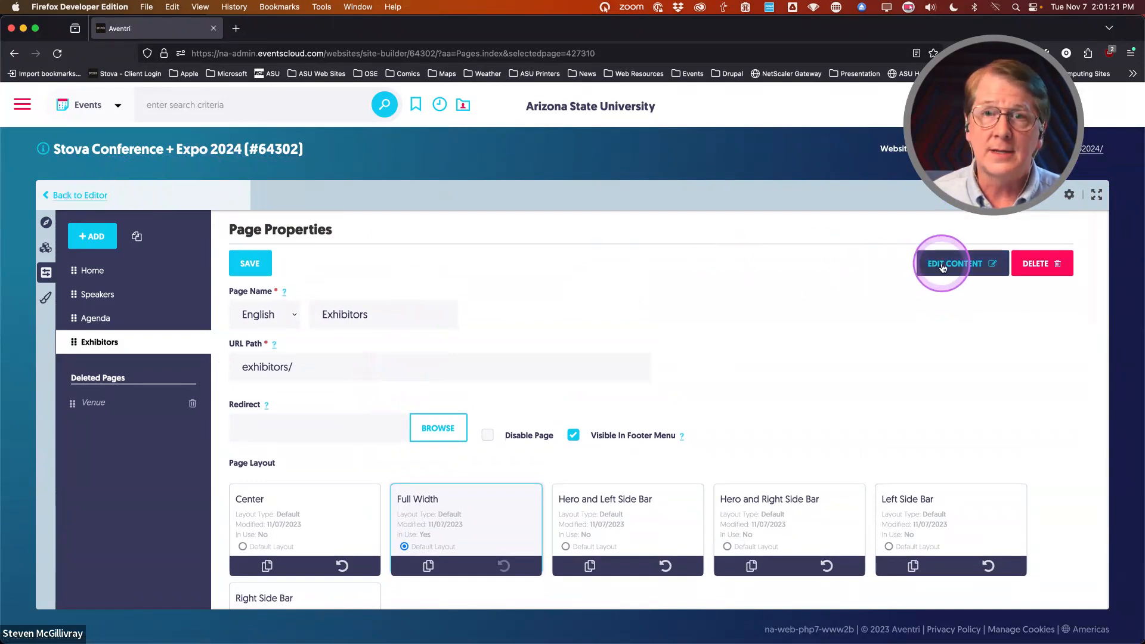
click(83, 197)
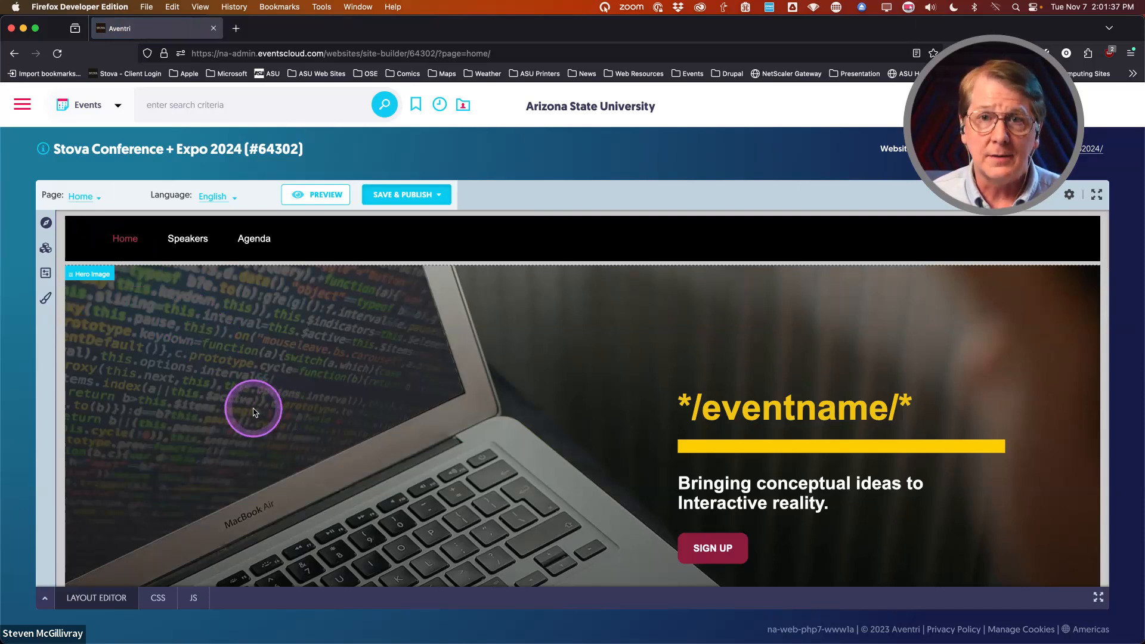
click(76, 199)
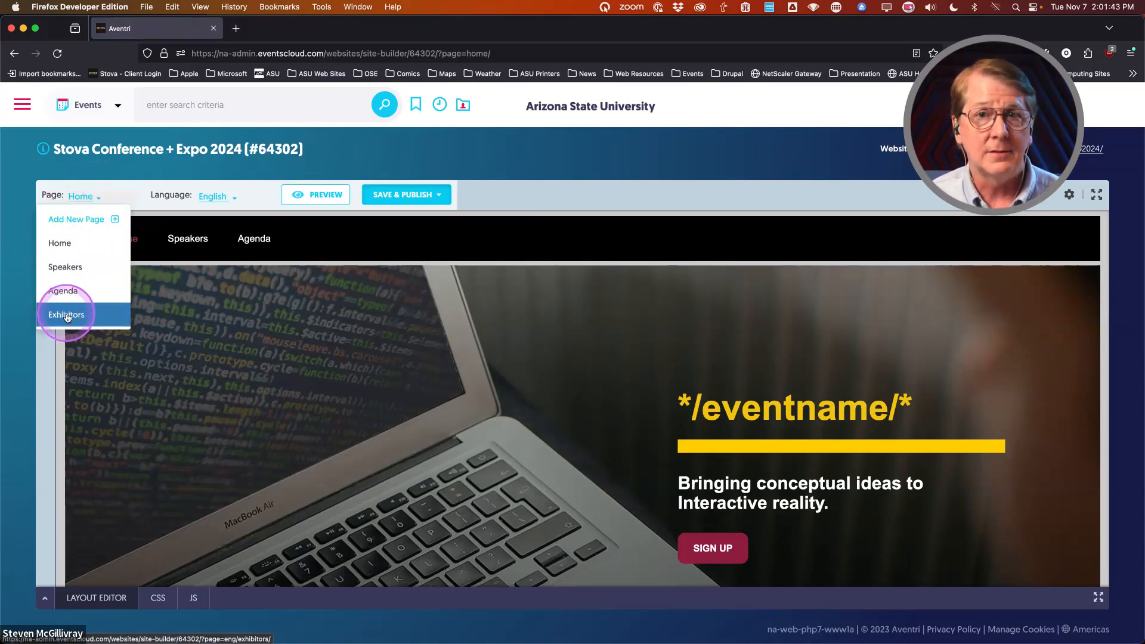
click(266, 363)
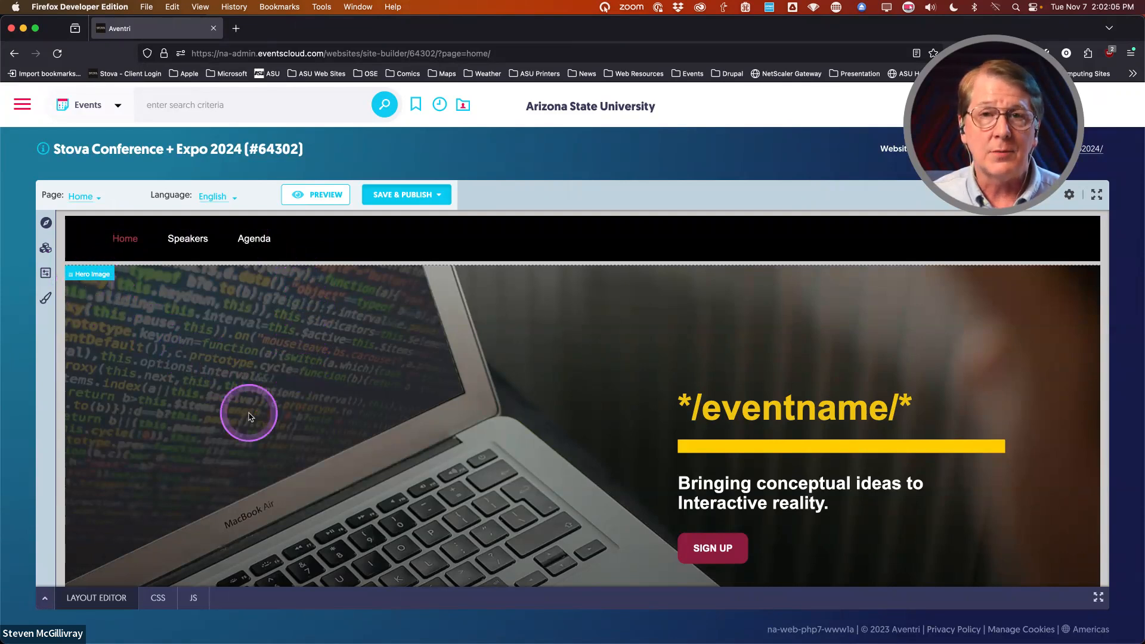
Look through the Home page's content from the hero image to The Venue section and back
scroll(249, 417, down, 3)
scroll(249, 416, down, 5)
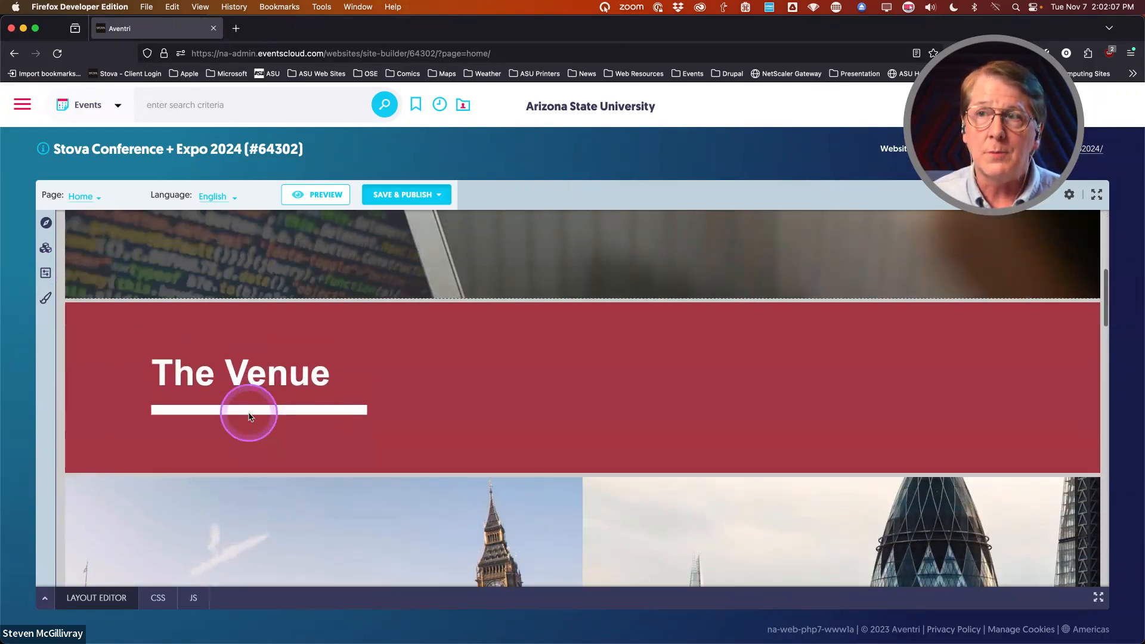
scroll(249, 416, up, 8)
scroll(249, 417, down, 2)
scroll(249, 417, down, 2)
scroll(249, 416, up, 3)
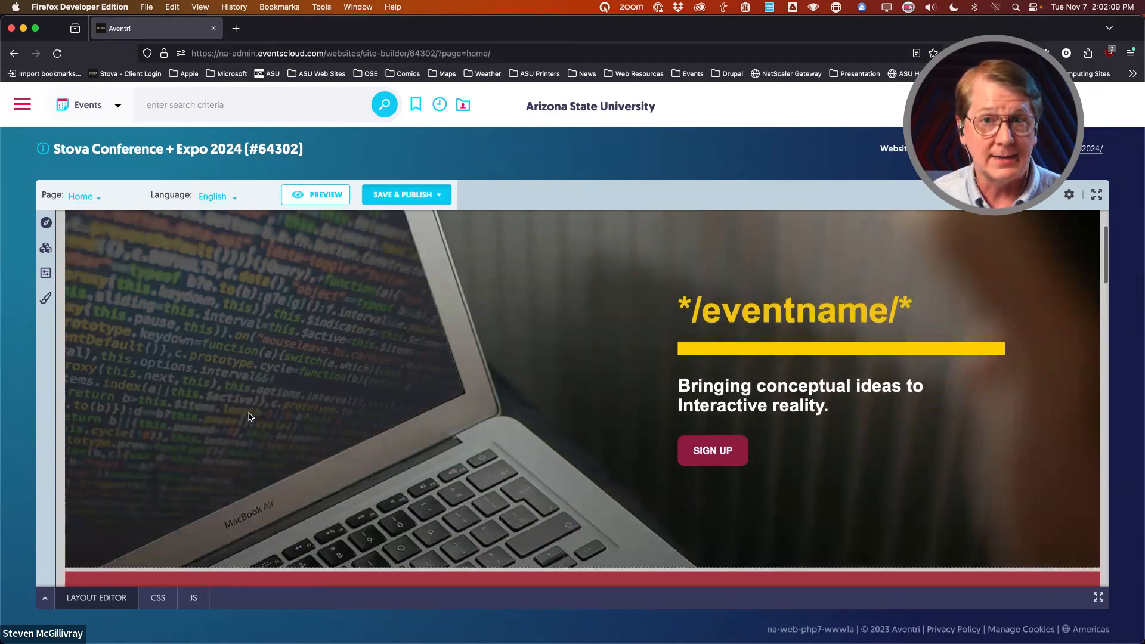
Examine the Home page's hero image and The Venue containers, selecting the hero container to inspect its content blocks and container controls
scroll(249, 416, down, 1)
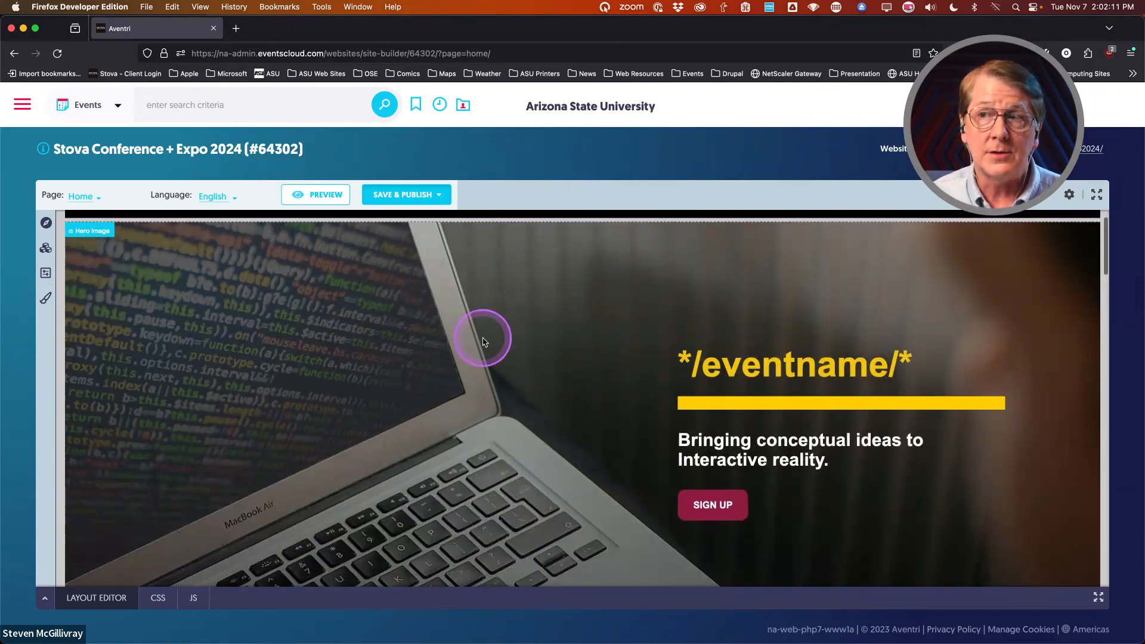
scroll(241, 352, down, 5)
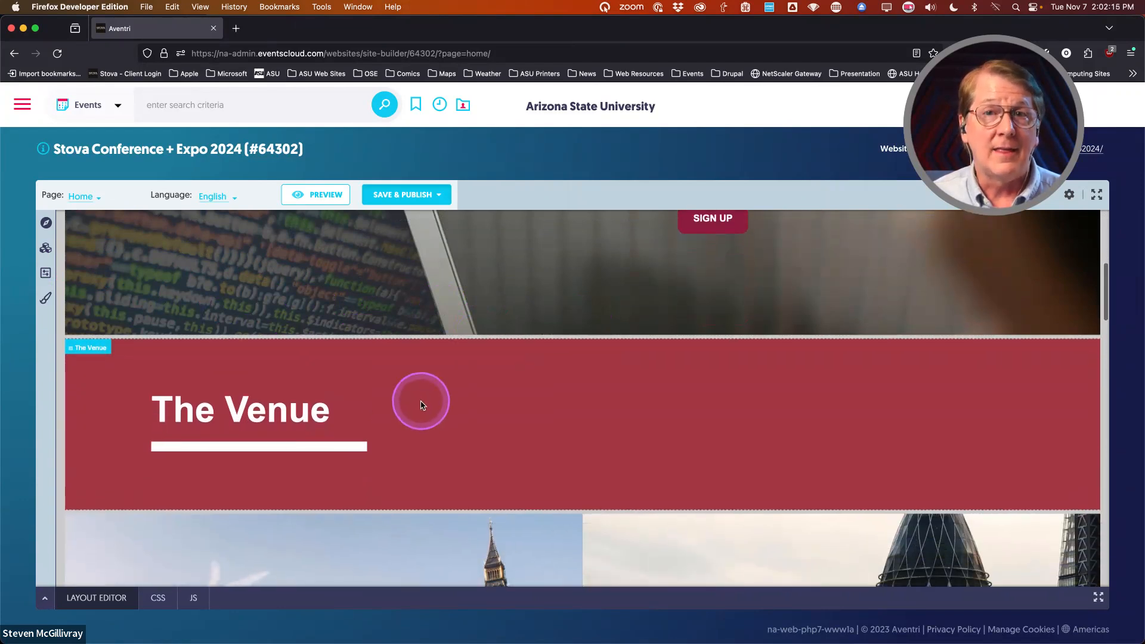
scroll(123, 378, down, 1)
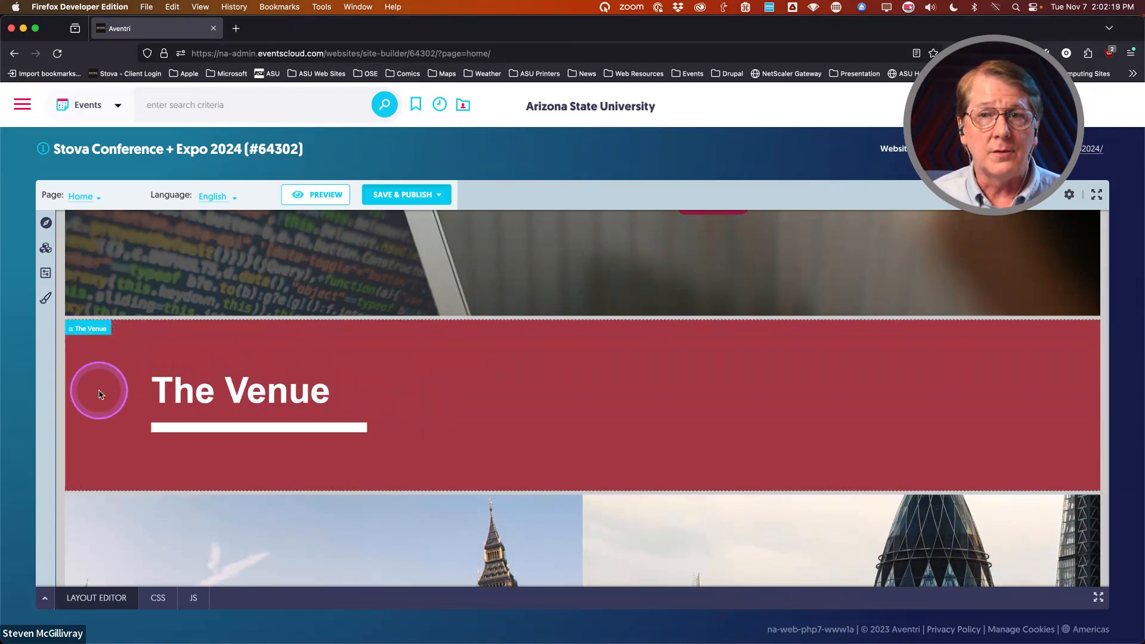
scroll(99, 391, down, 2)
scroll(102, 390, up, 3)
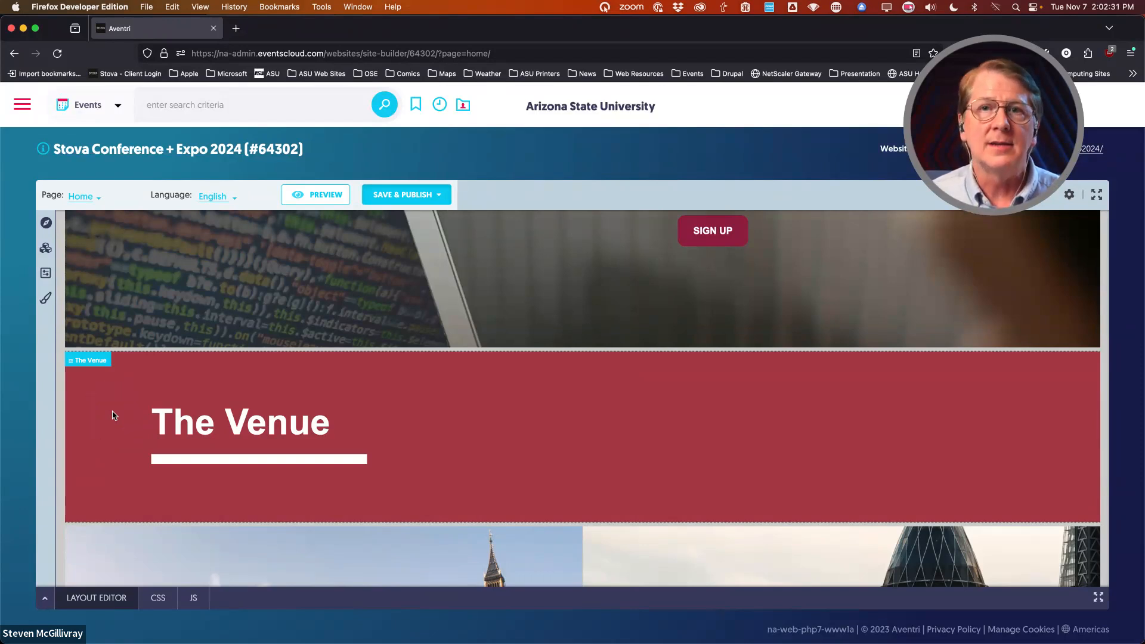
scroll(179, 388, up, 5)
click(251, 339)
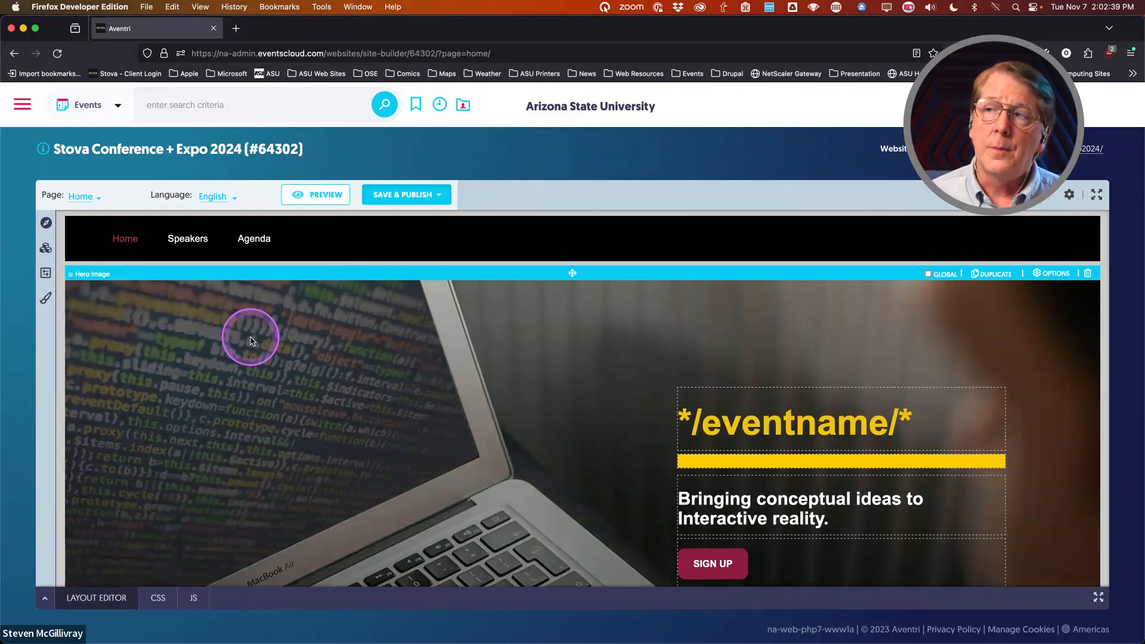
click(256, 370)
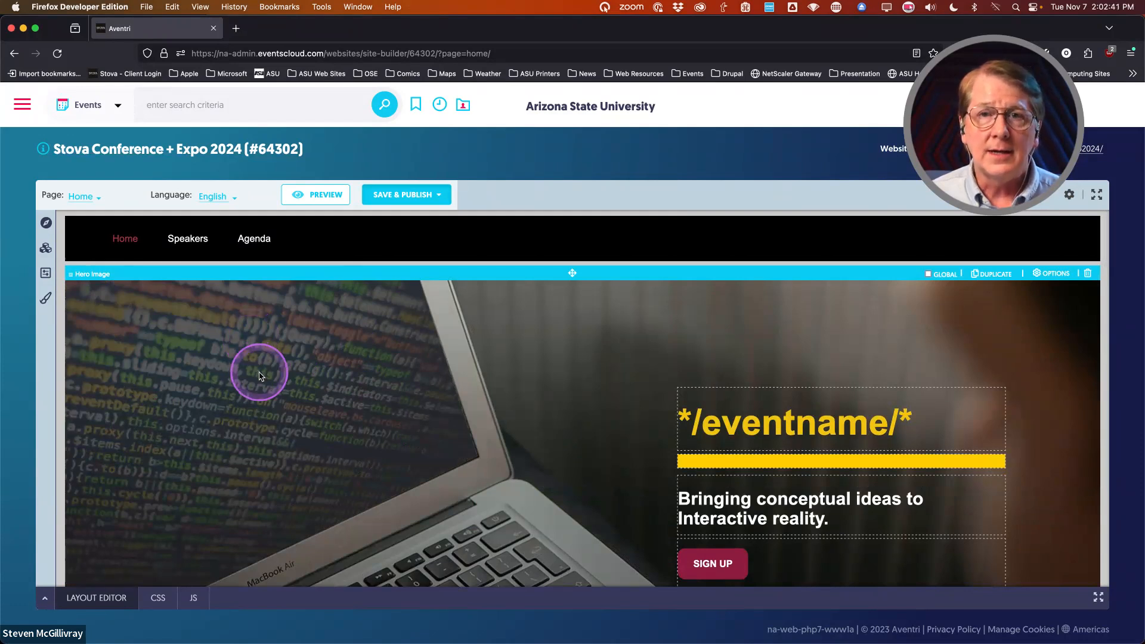
scroll(258, 374, down, 3)
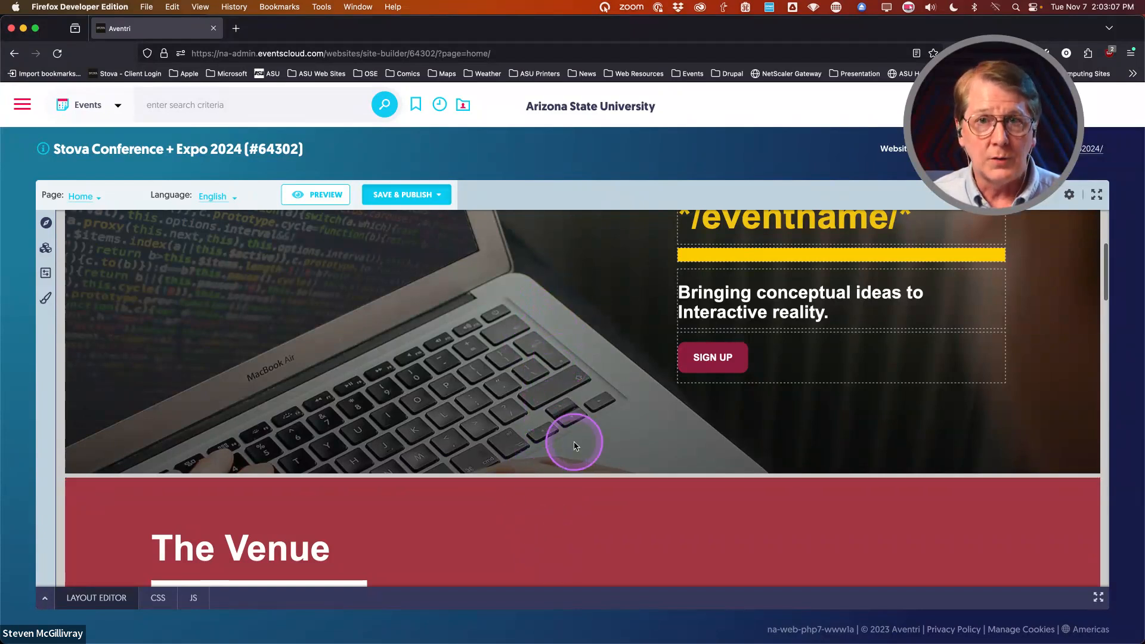
scroll(572, 441, up, 3)
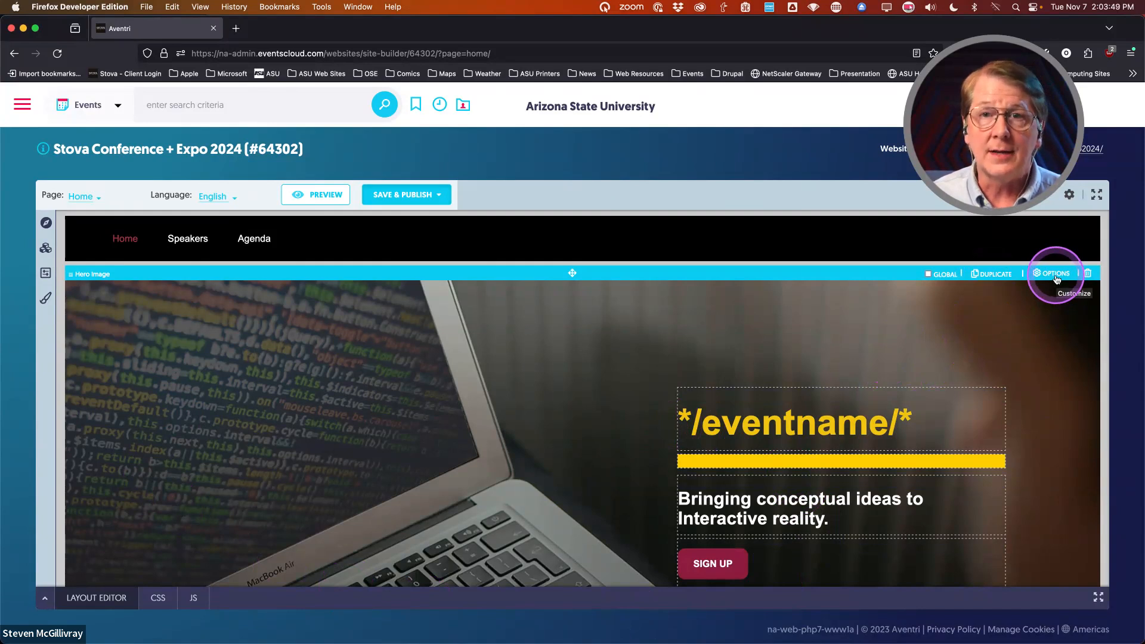
scroll(564, 337, down, 3)
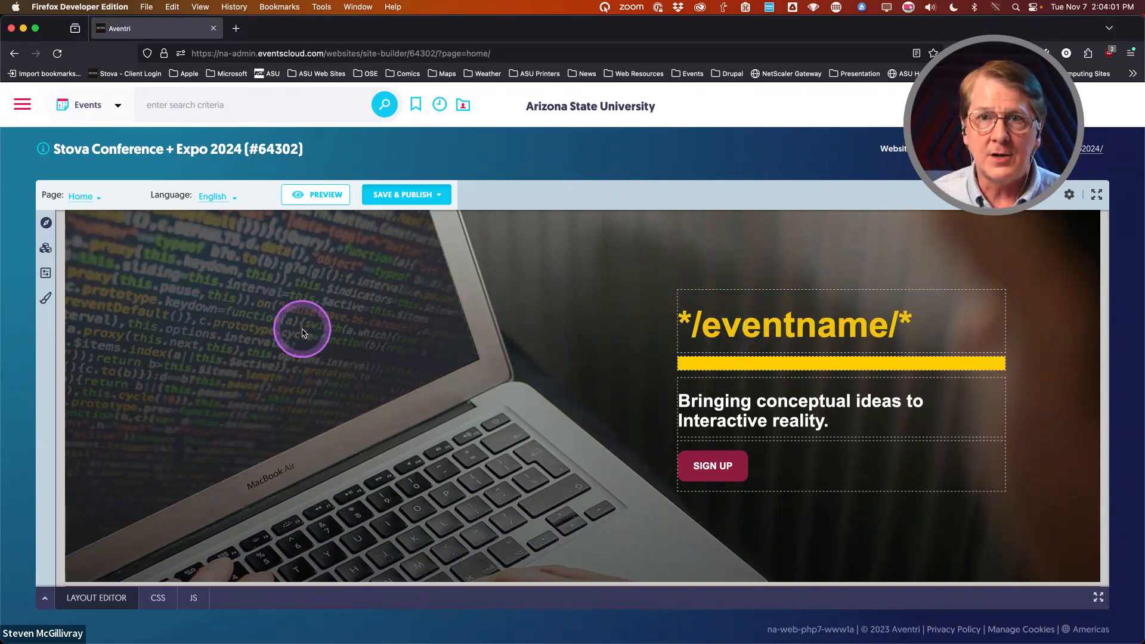
Inspect the hero's event name heading in the text editor and the yellow bar's image settings, leaving both unchanged
click(743, 321)
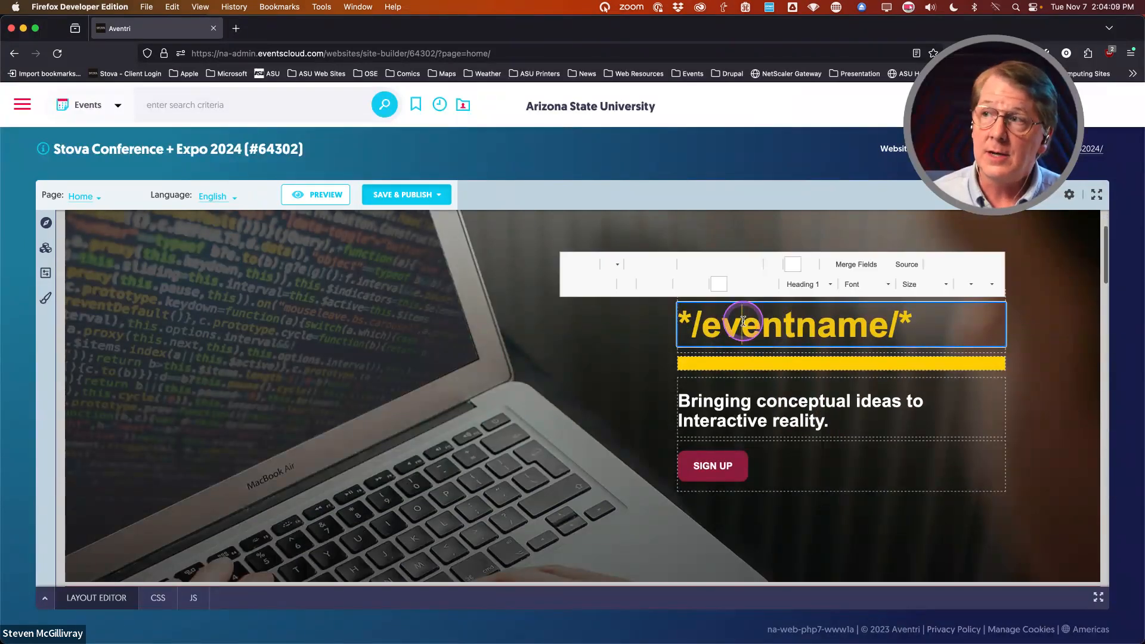
double_click(744, 364)
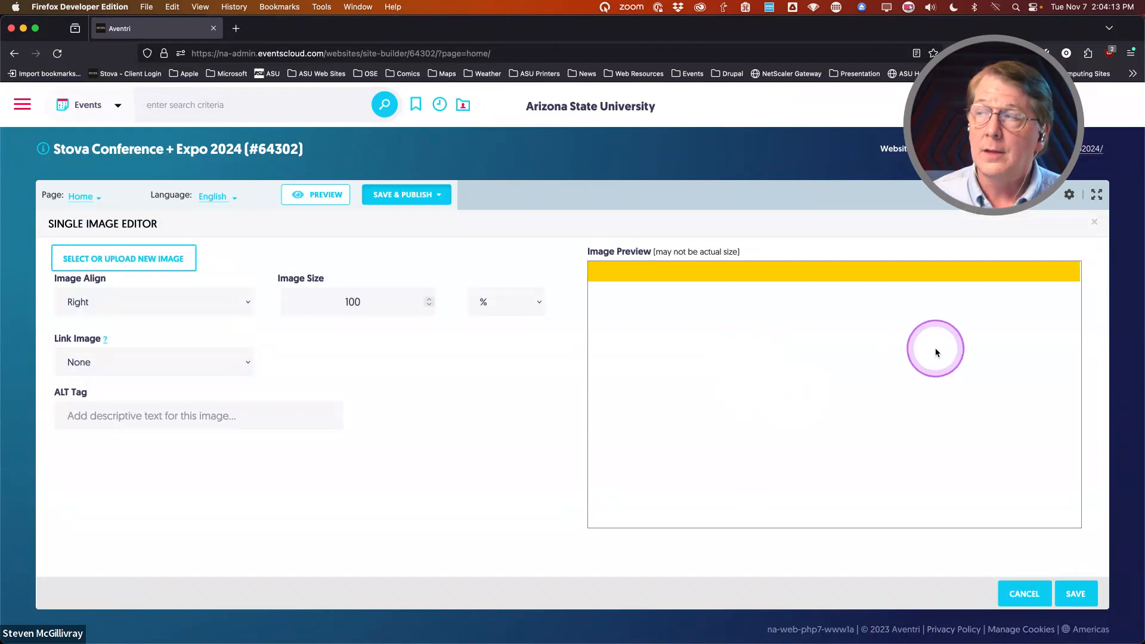
click(1036, 582)
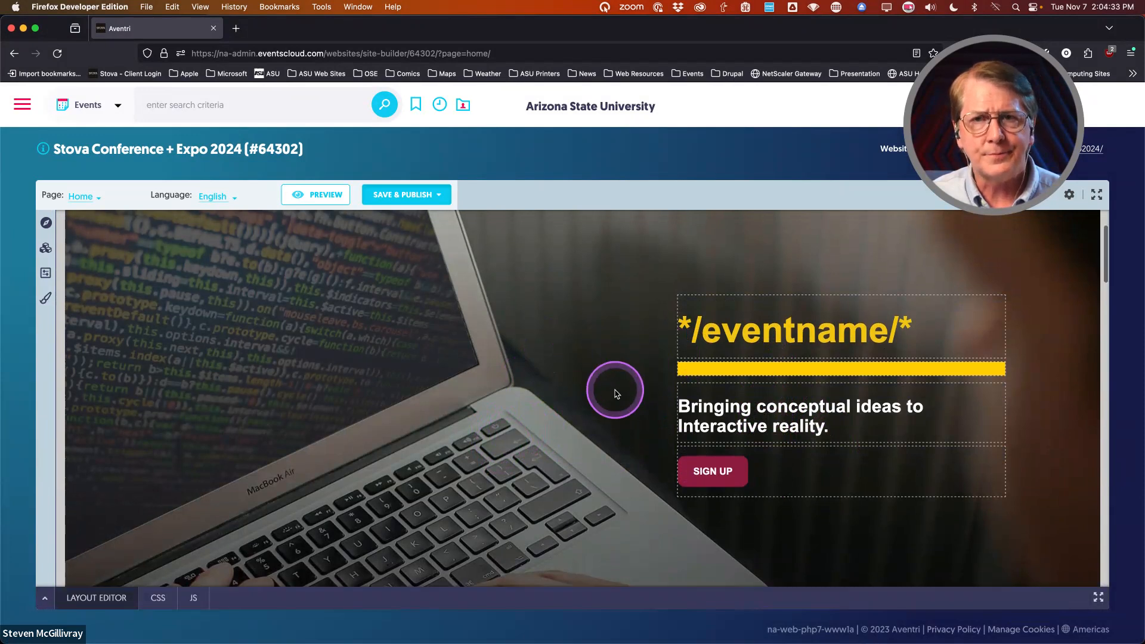
Open the Hero Image container's options and narrow its first hidden column to the minimum width
scroll(591, 397, up, 2)
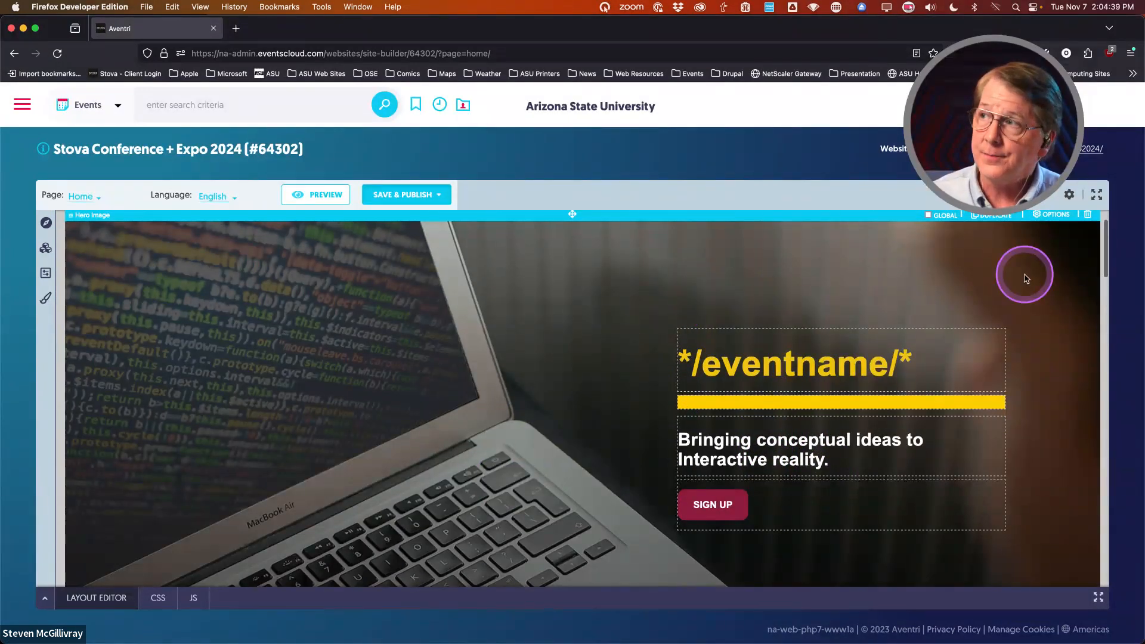
click(1060, 217)
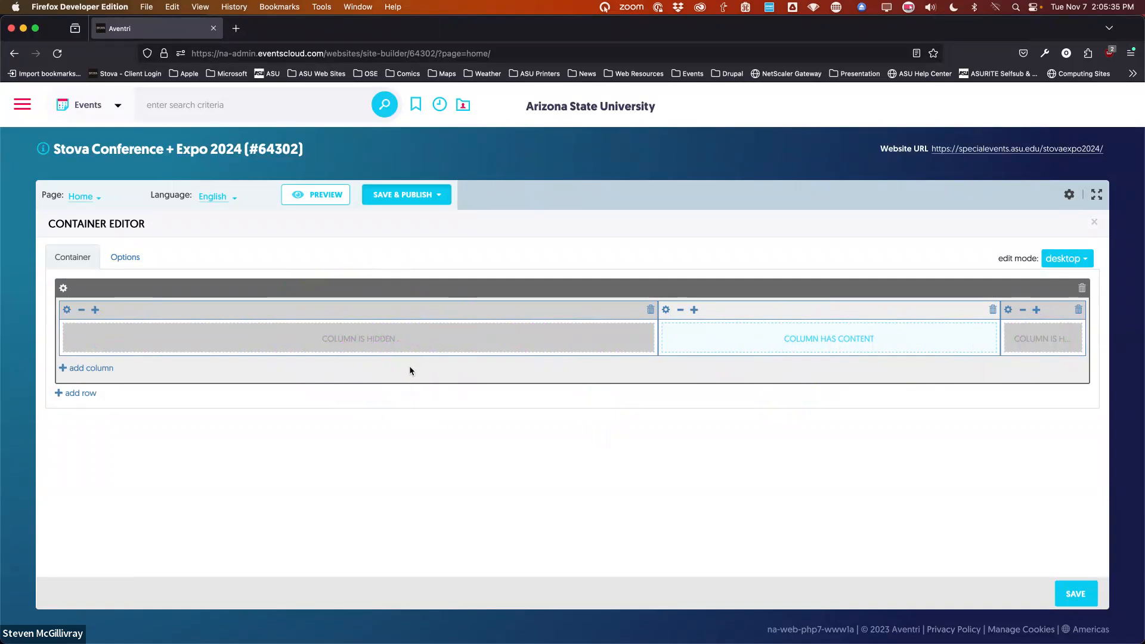
click(81, 311)
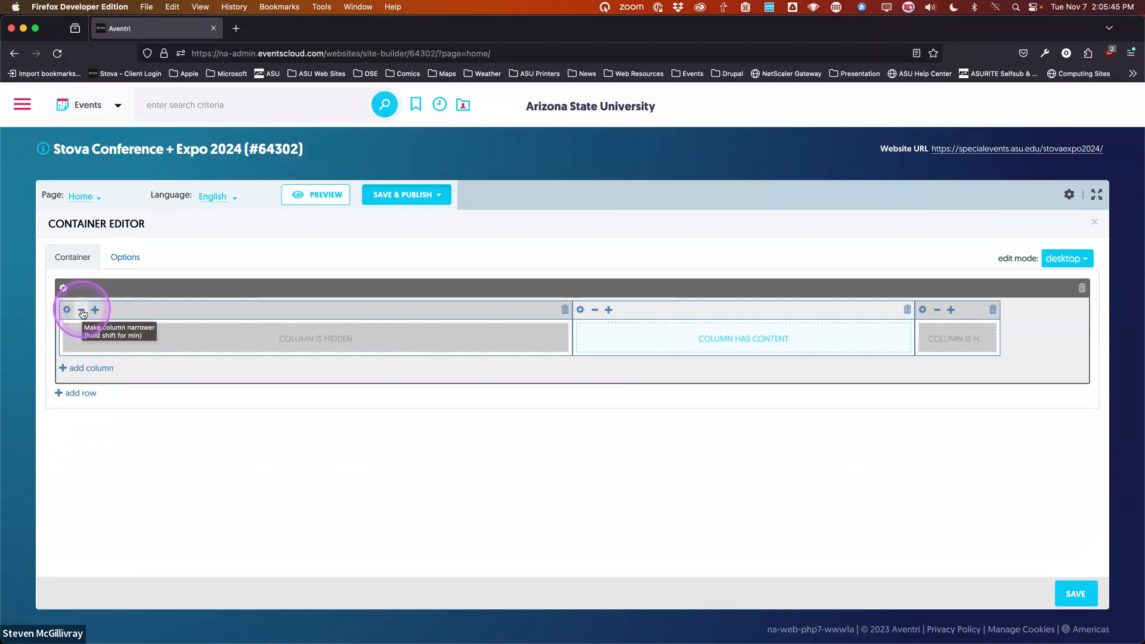
click(82, 311)
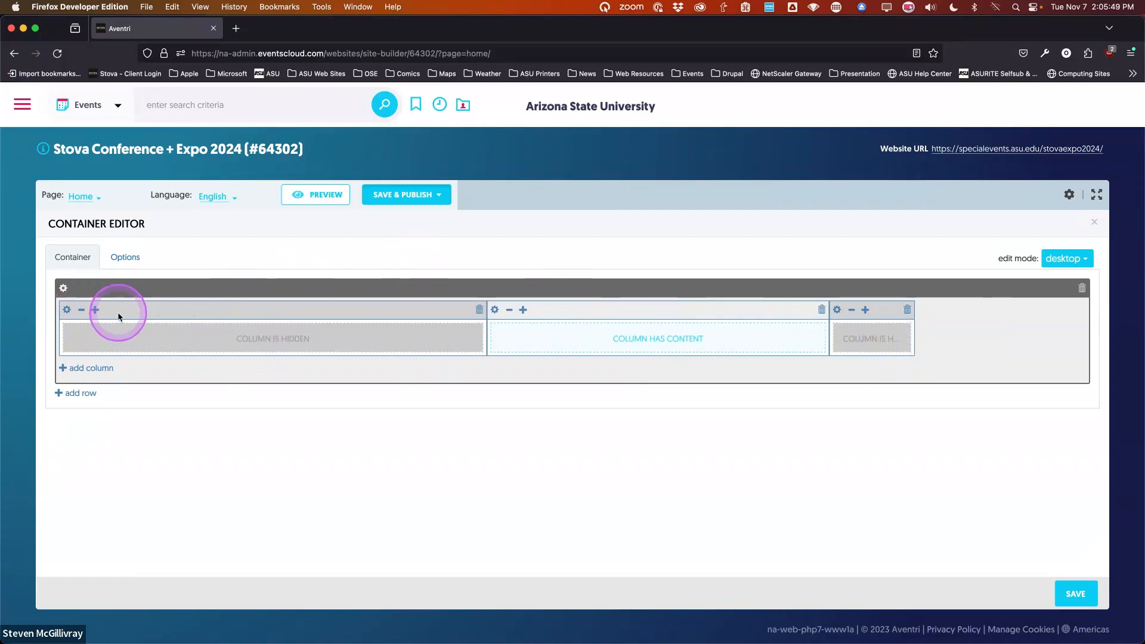
click(82, 310)
click(82, 310)
click(81, 310)
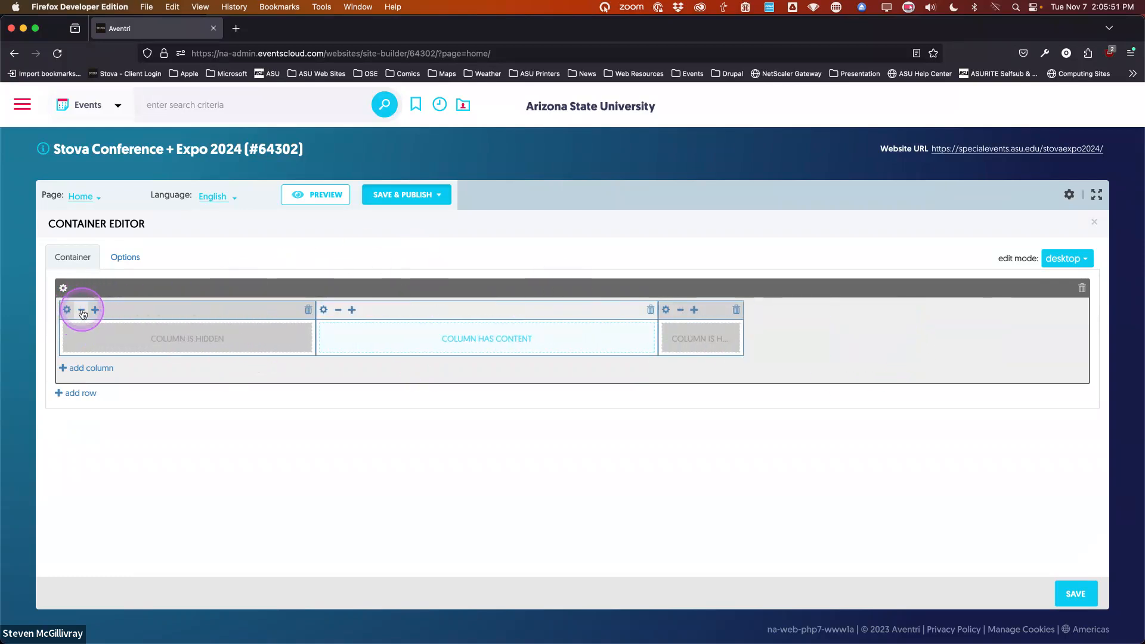
click(82, 310)
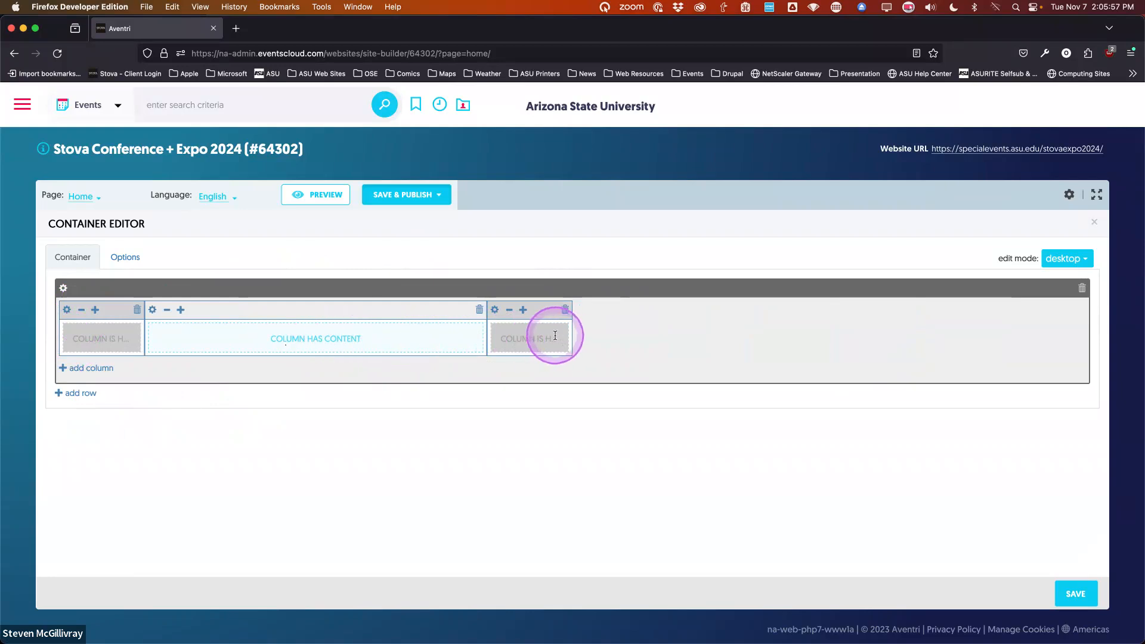
Widen the hidden column after the content column by three increments
click(523, 311)
click(523, 310)
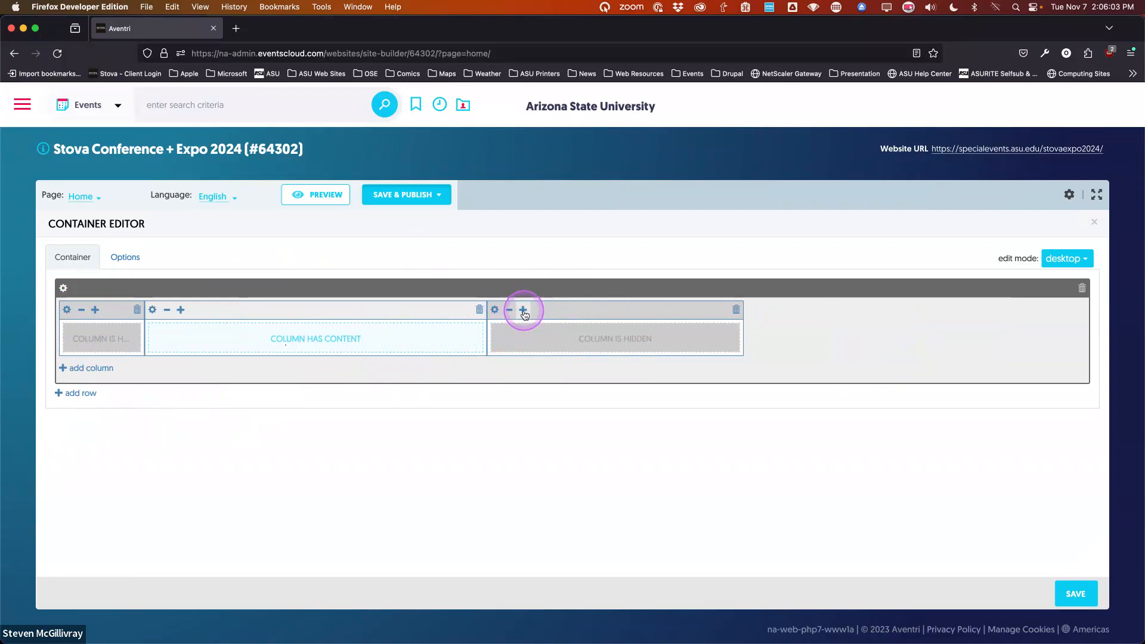
click(523, 311)
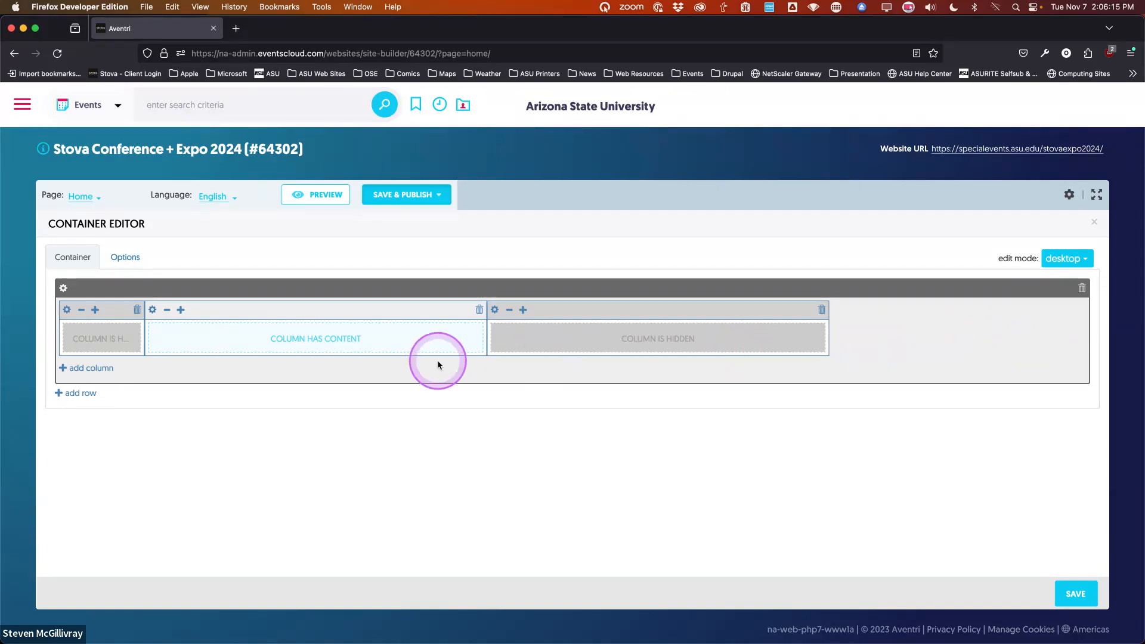
Add a fourth column to the hero container's row and narrow it by two increments
click(90, 370)
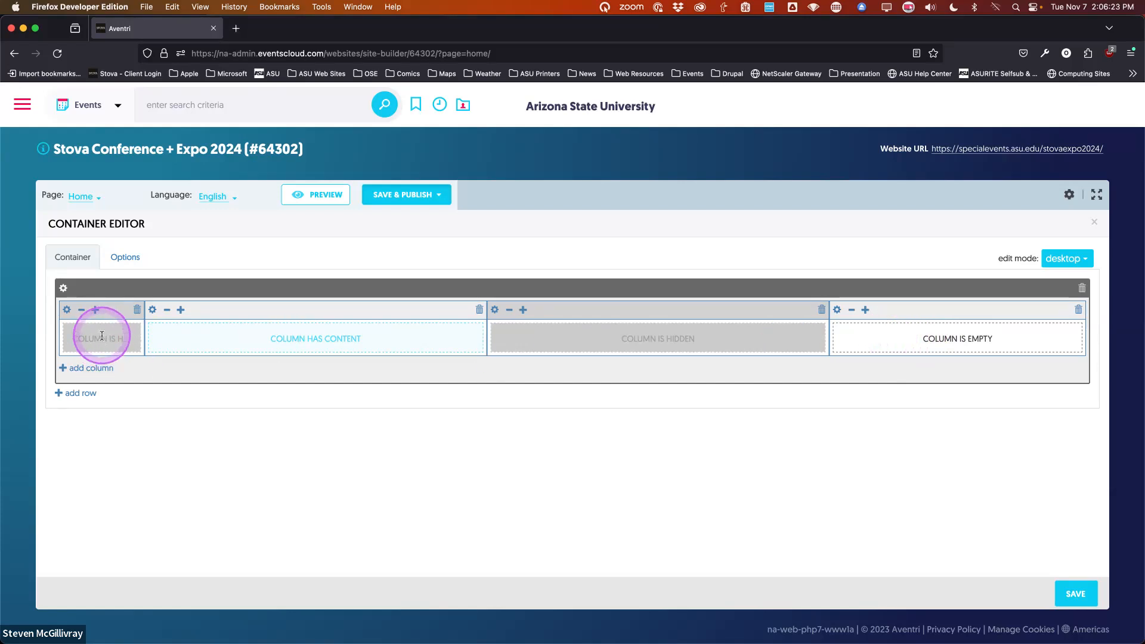
click(854, 311)
click(854, 311)
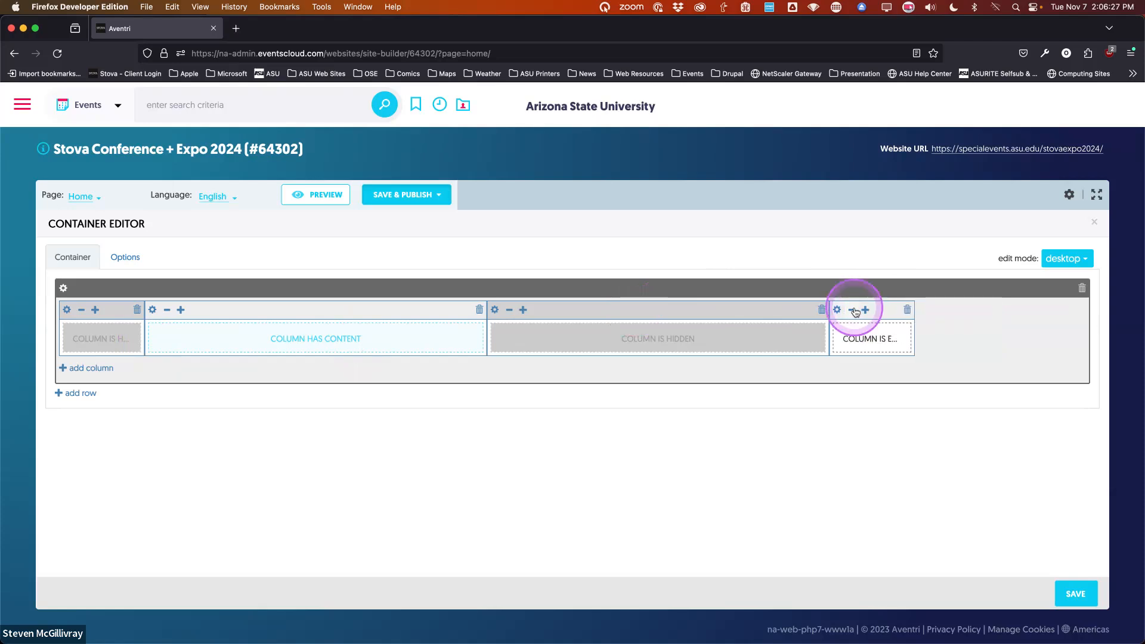
Widen the content column and the hidden column after it by one increment each so both have equal width
click(524, 309)
click(180, 310)
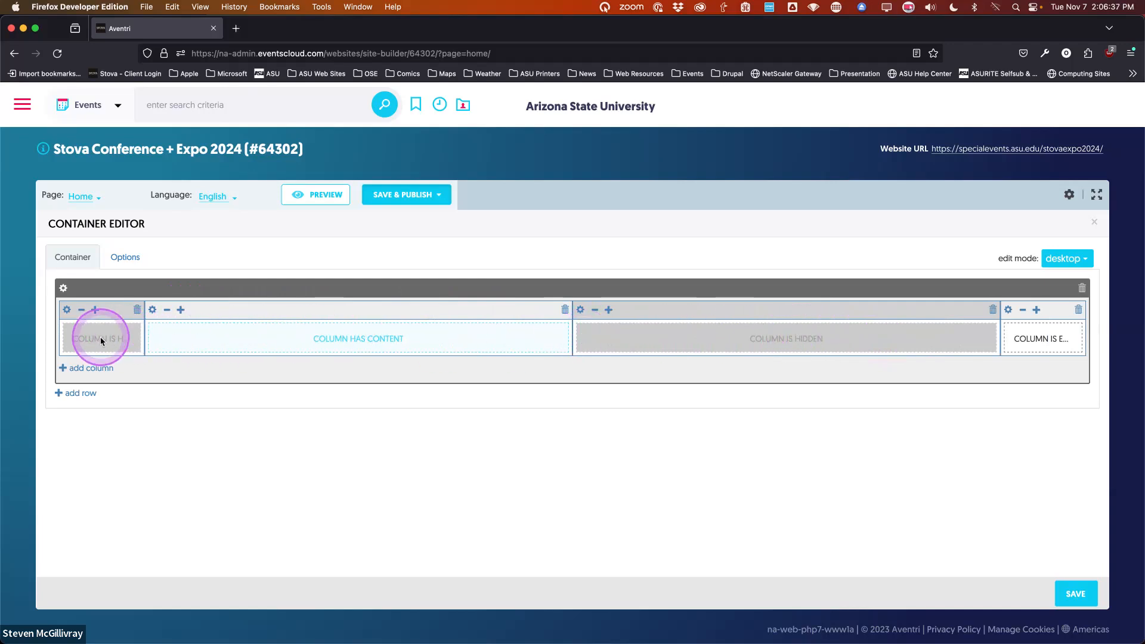
click(181, 310)
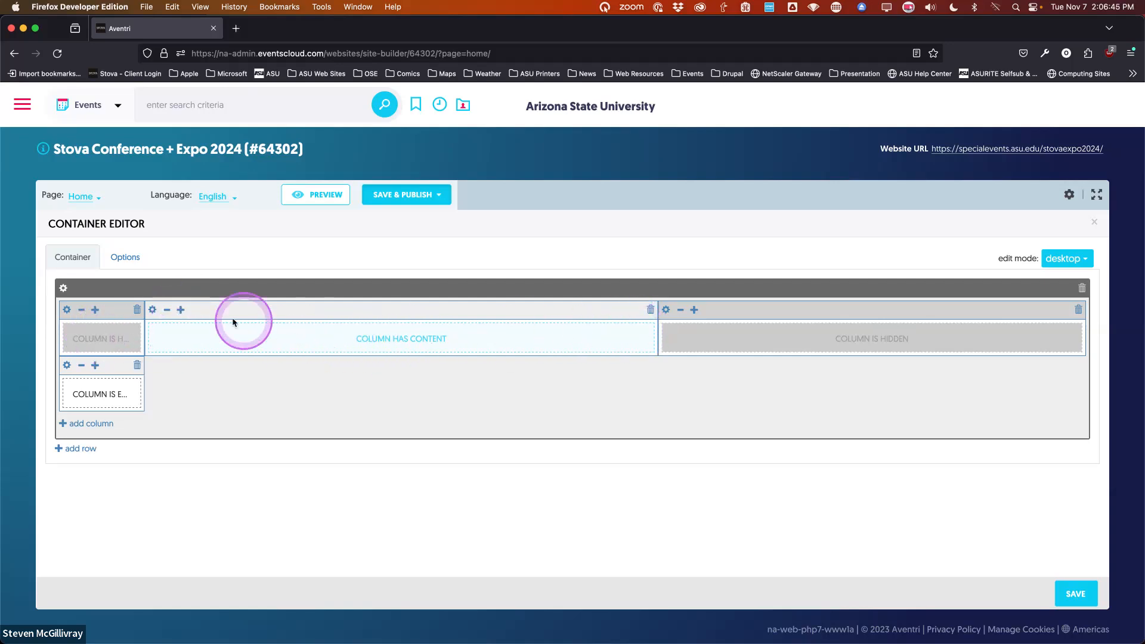
click(168, 311)
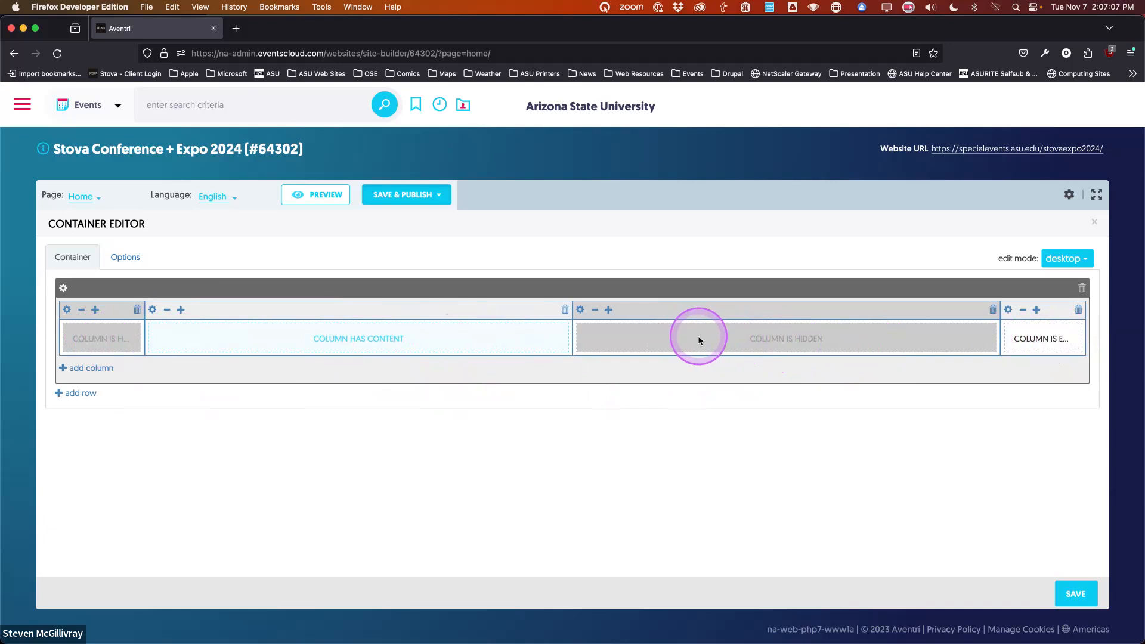
Hide the empty fourth column through its column settings, then collapse those settings
click(1009, 312)
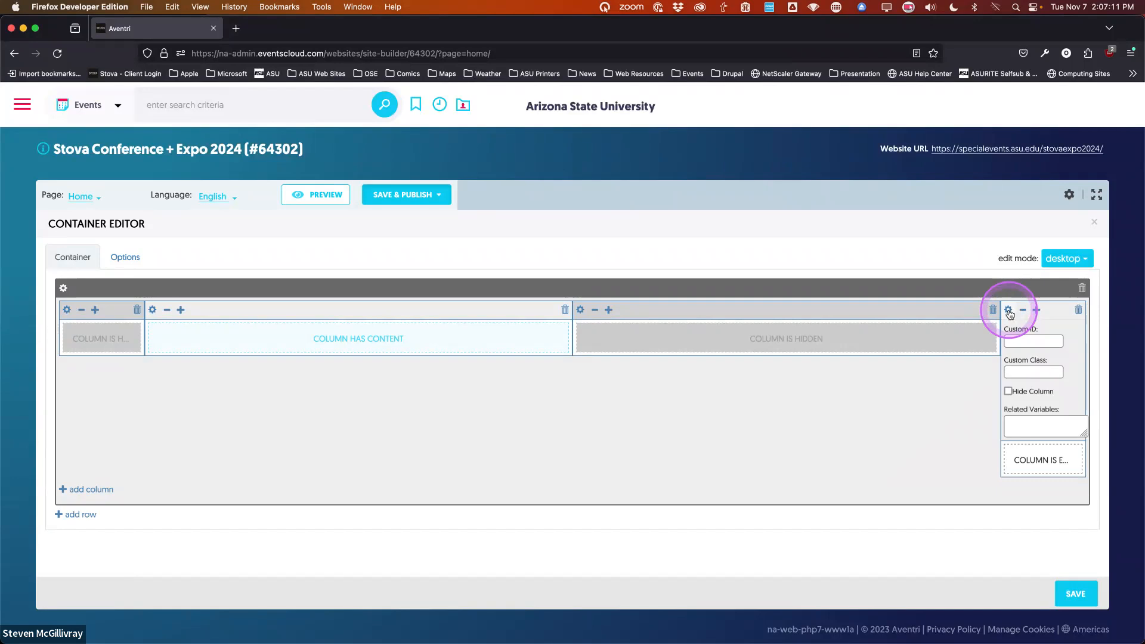
click(1009, 392)
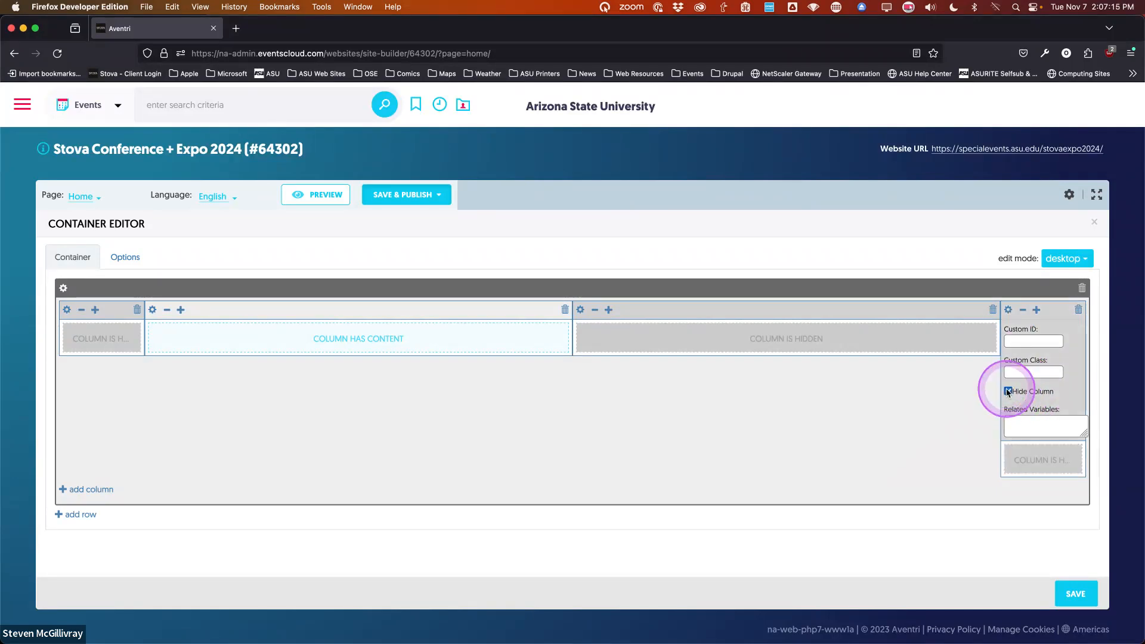
click(1008, 309)
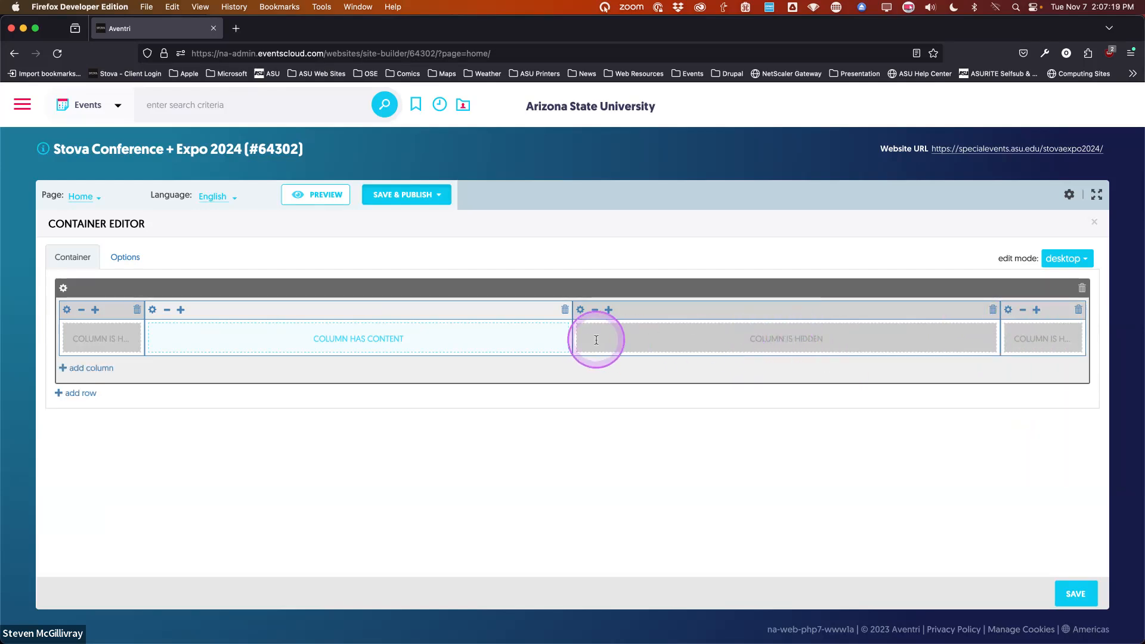
Unhide the third column in the hero container's row and save the container layout
click(581, 310)
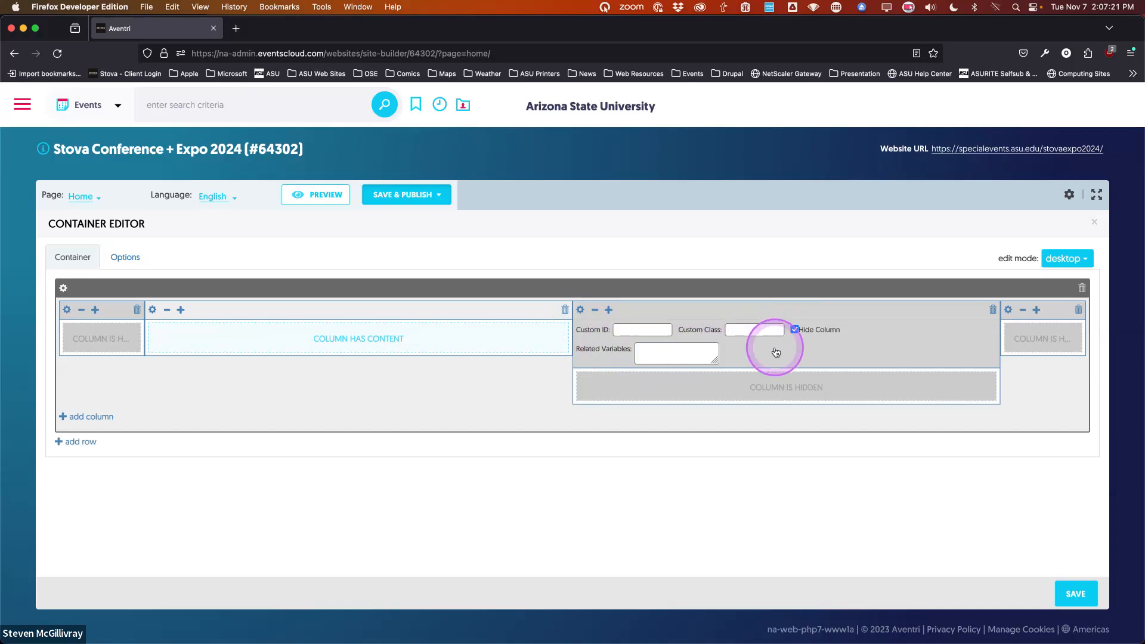
click(796, 330)
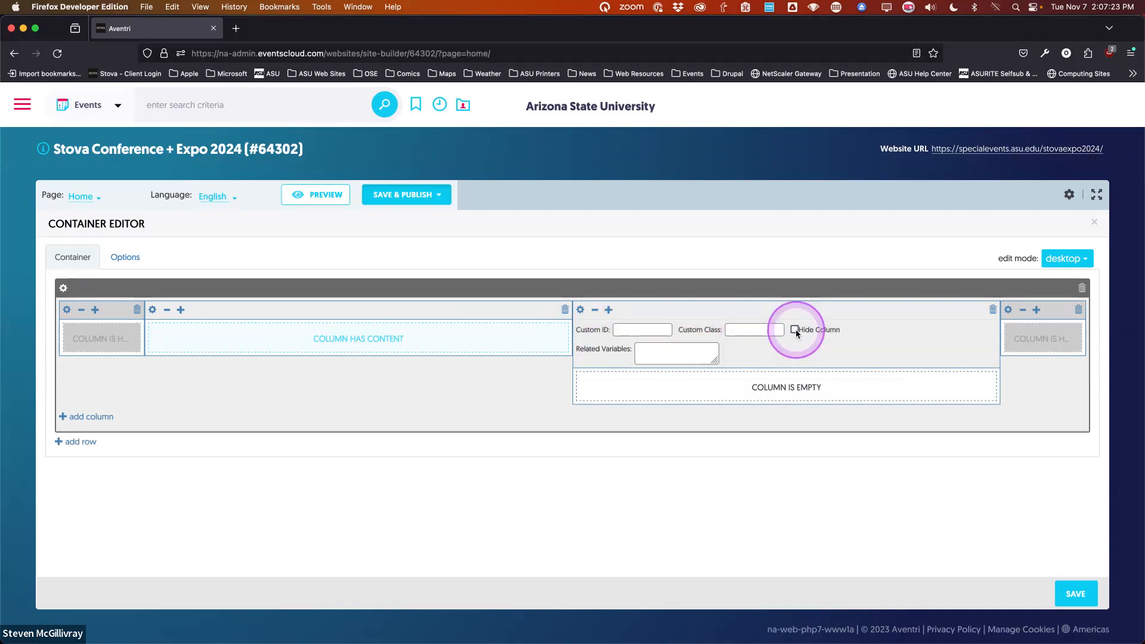
click(581, 309)
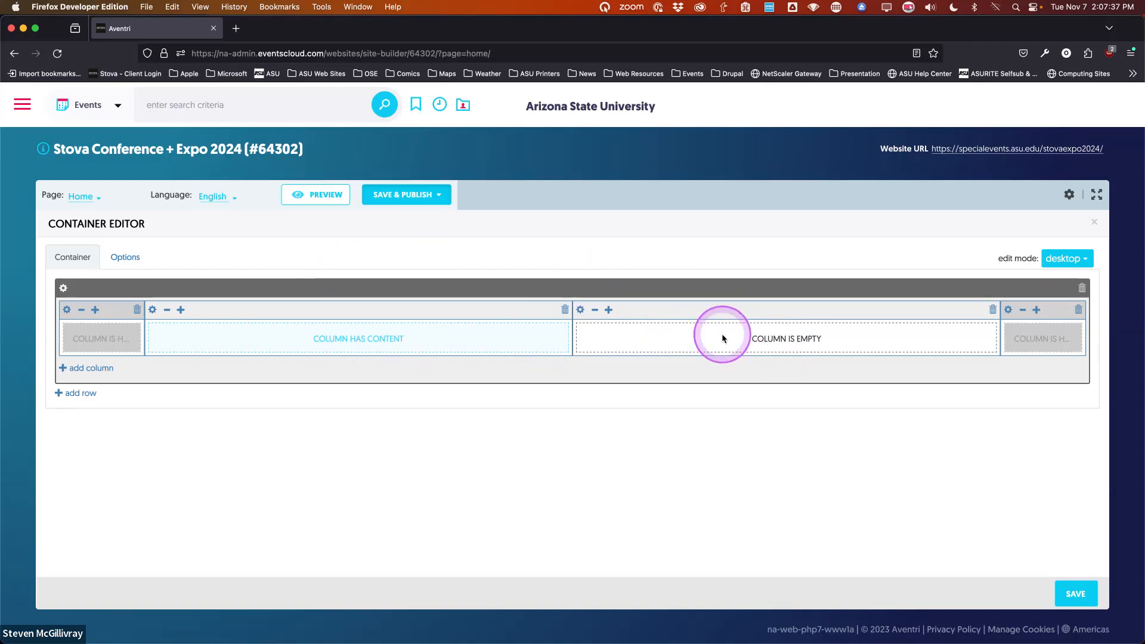
click(1075, 595)
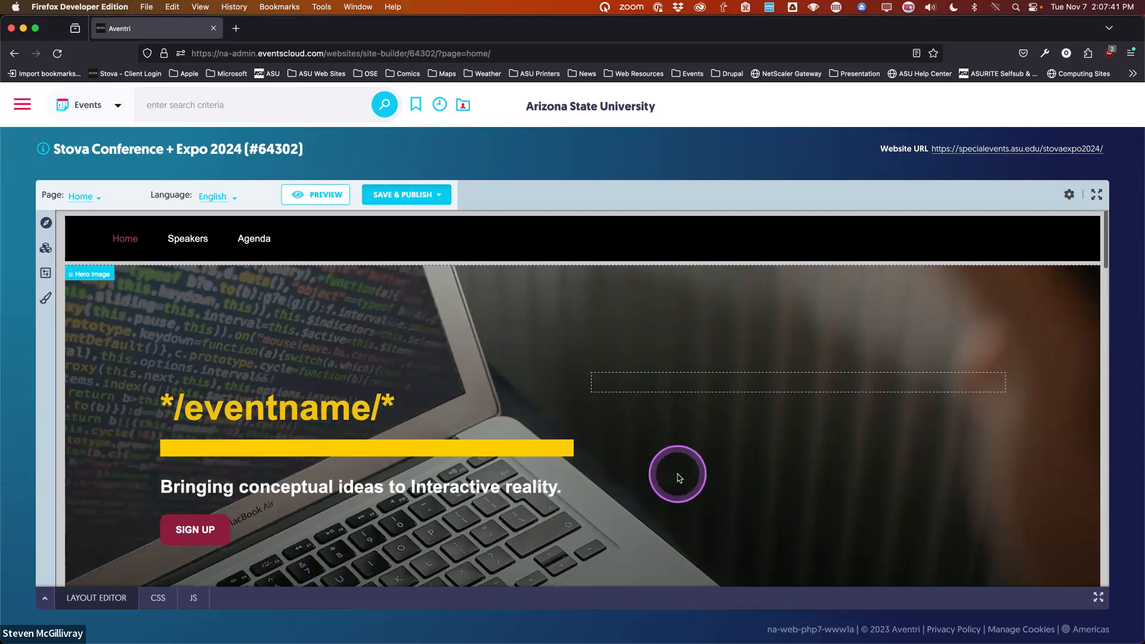
Move the event name heading into the empty second content column of the hero container
scroll(683, 480, down, 2)
scroll(680, 477, up, 1)
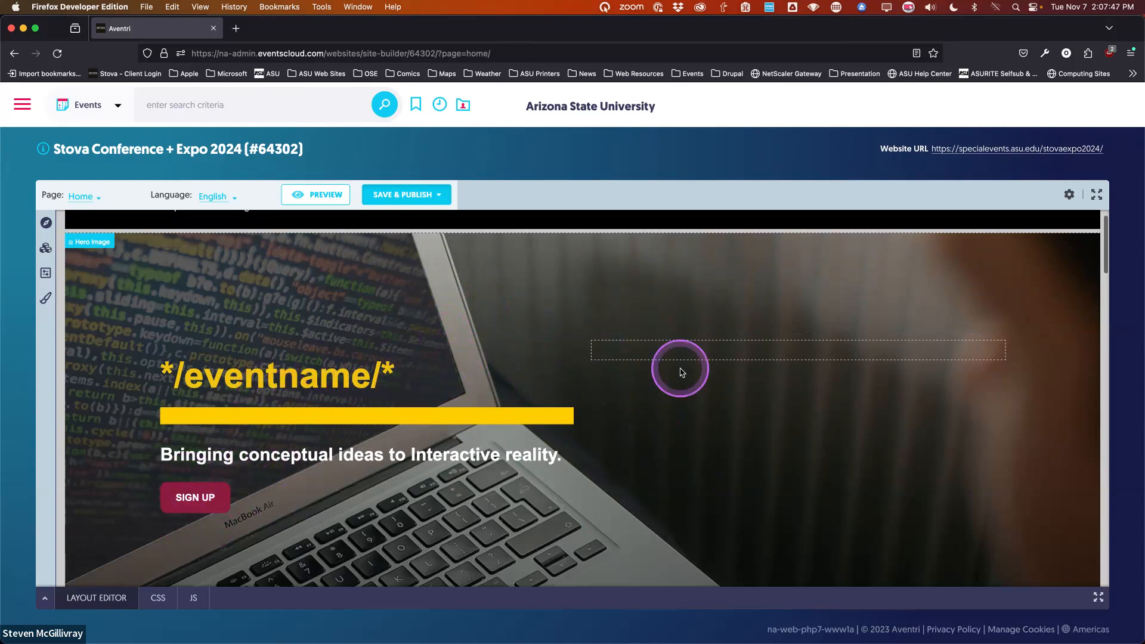
click(276, 380)
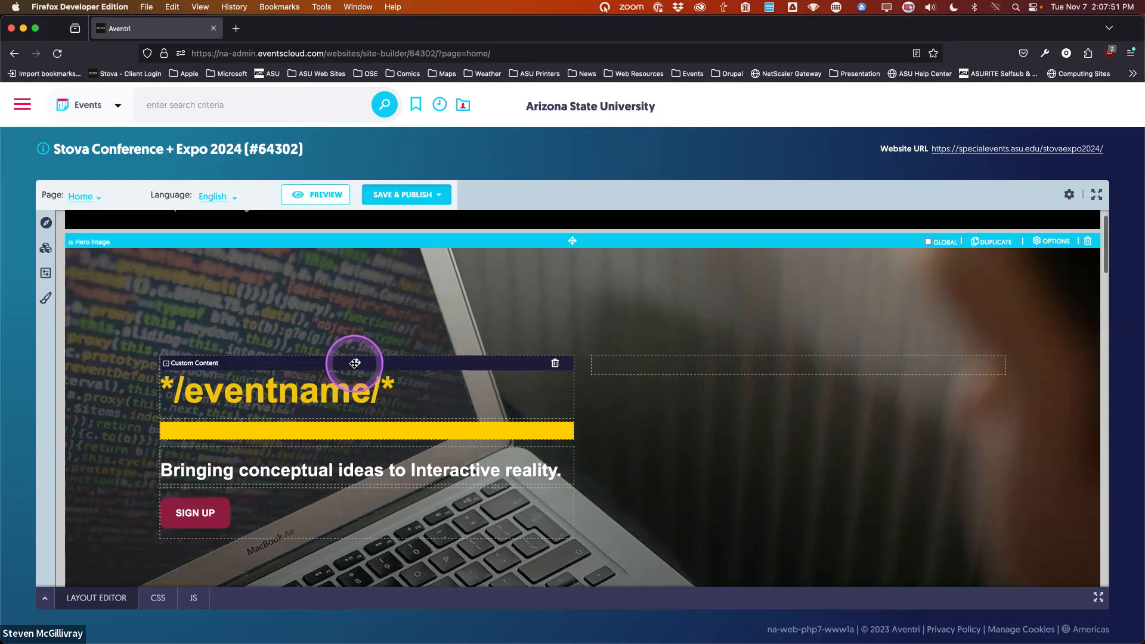
drag(358, 366, 683, 355)
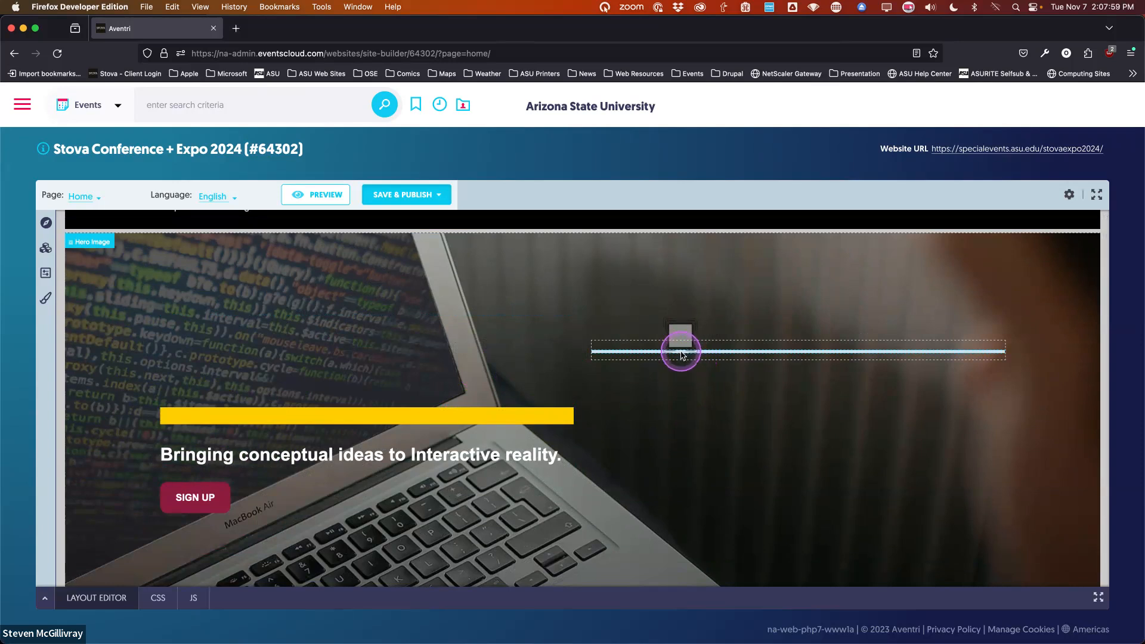
drag(683, 355, 680, 352)
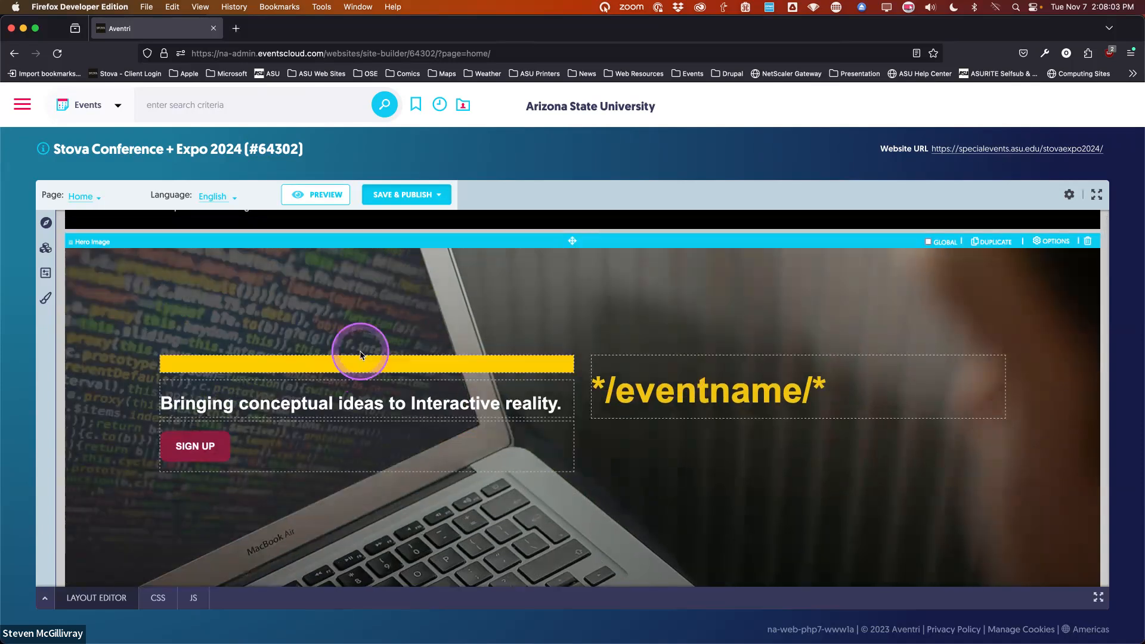
Move the yellow bar image, the tagline and the SIGN UP button beneath the event name heading, keeping their order
mouse_move(351, 369)
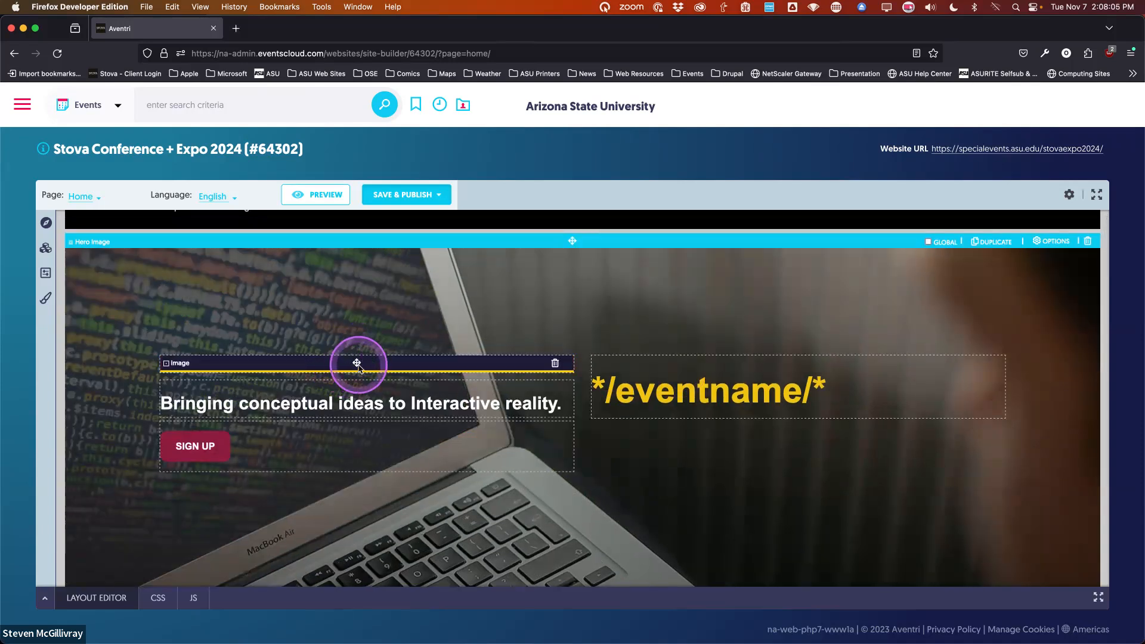
drag(358, 364, 661, 402)
mouse_move(329, 366)
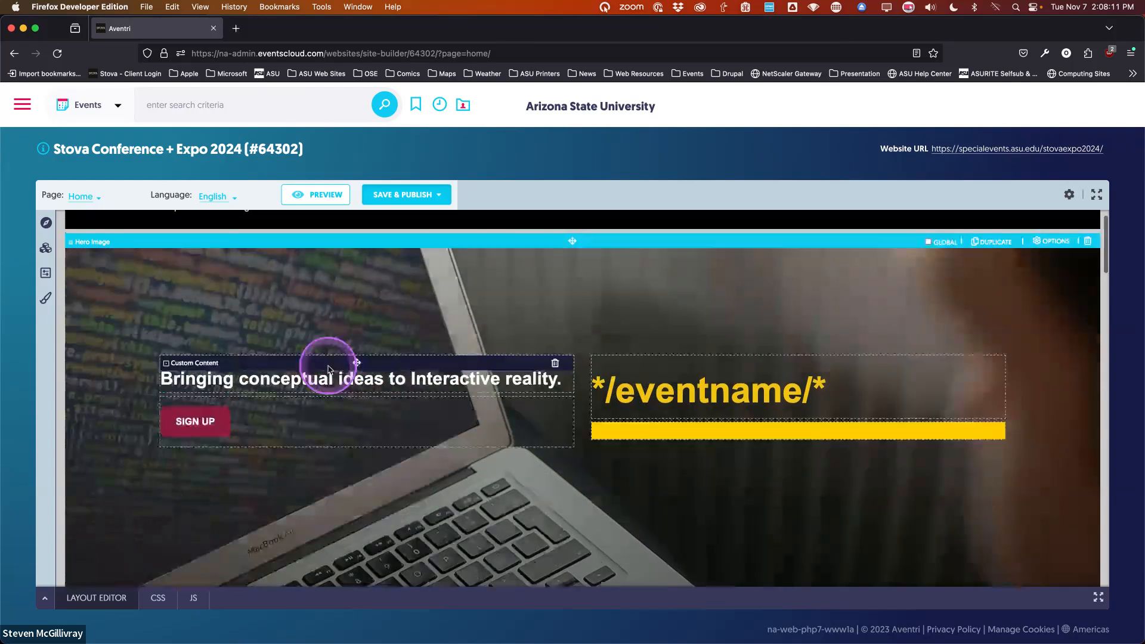
drag(357, 364, 725, 449)
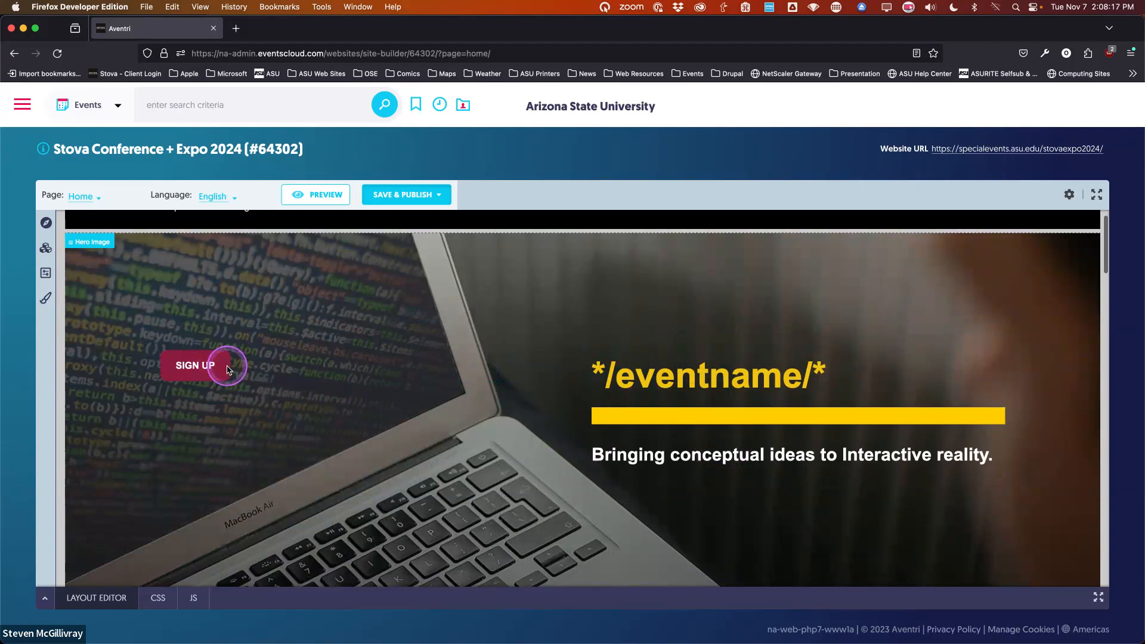
mouse_move(369, 368)
drag(357, 363, 717, 478)
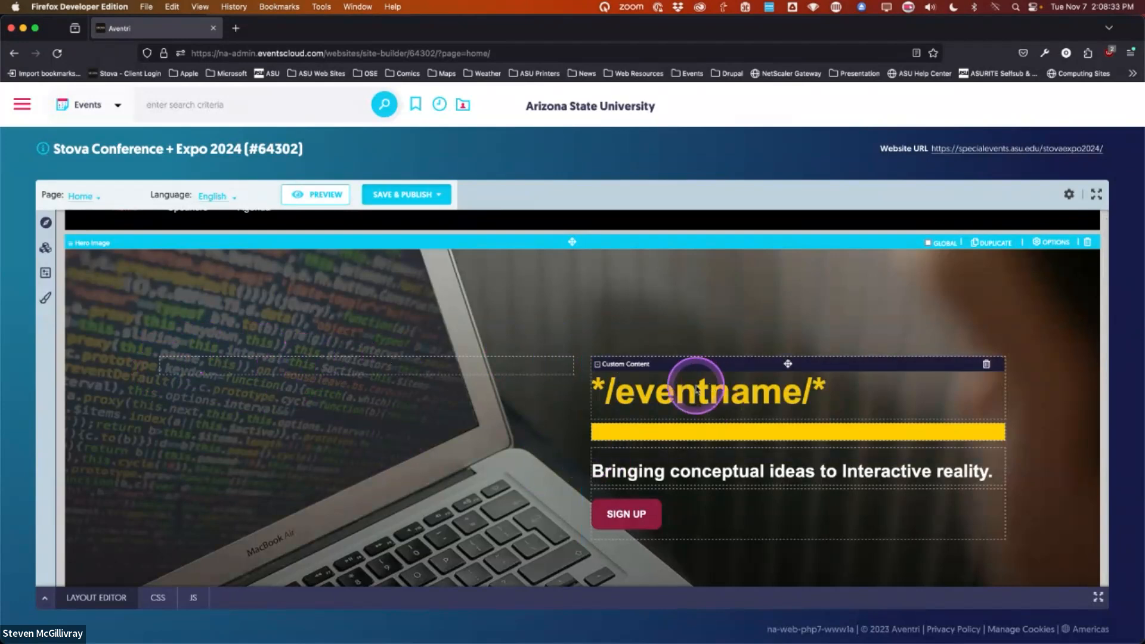
Open the event name heading for inline editing and examine its text formatting and insertion options
click(658, 396)
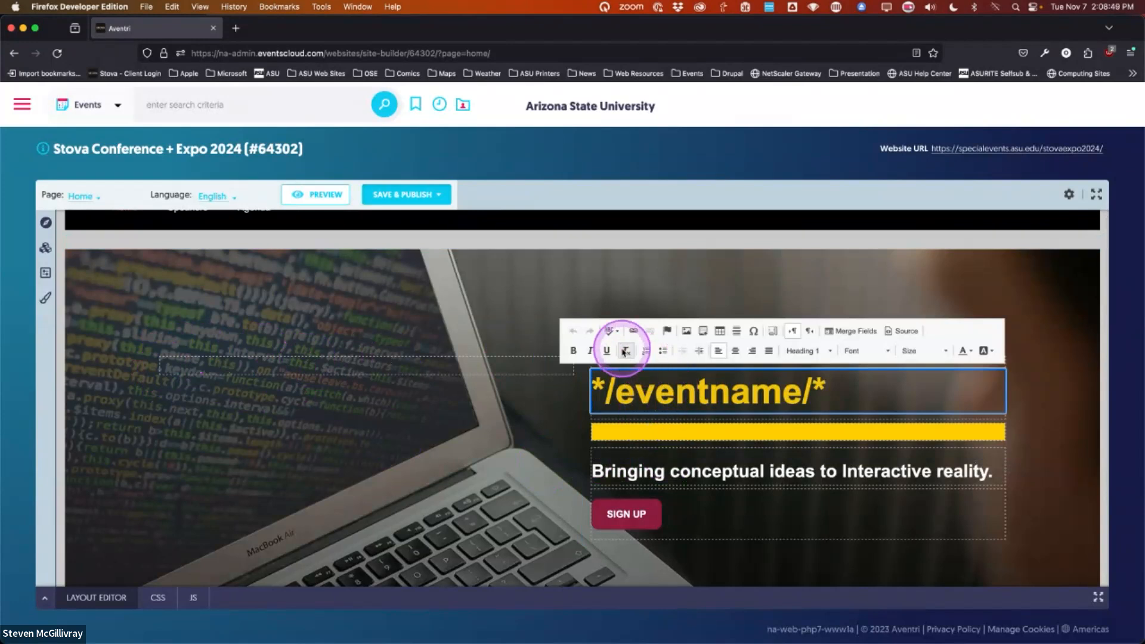
click(688, 334)
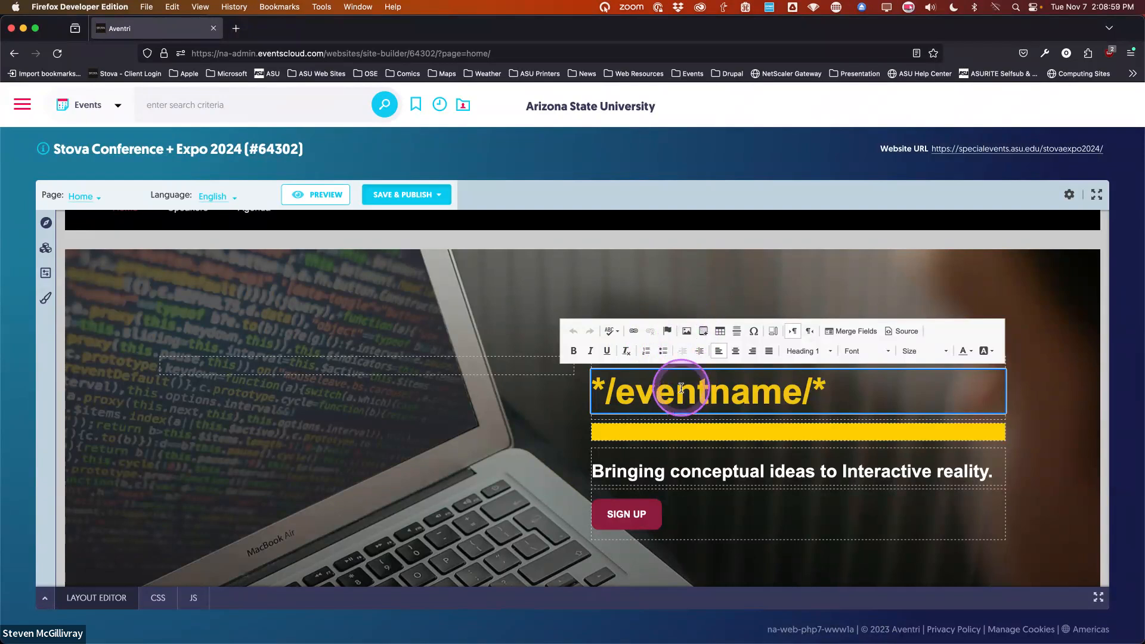
click(711, 406)
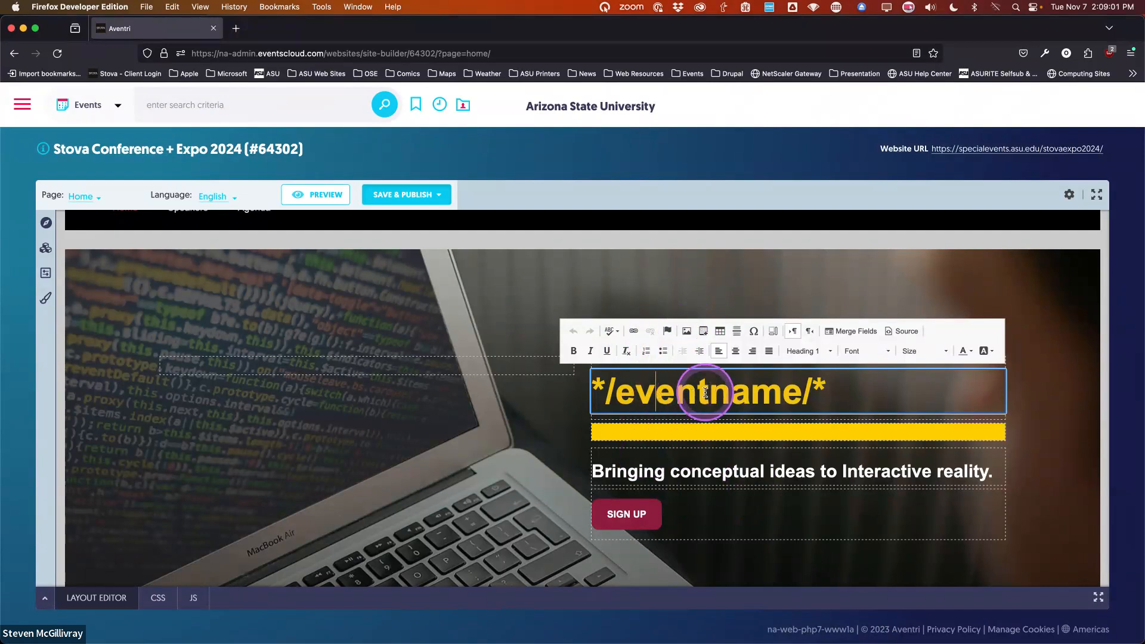
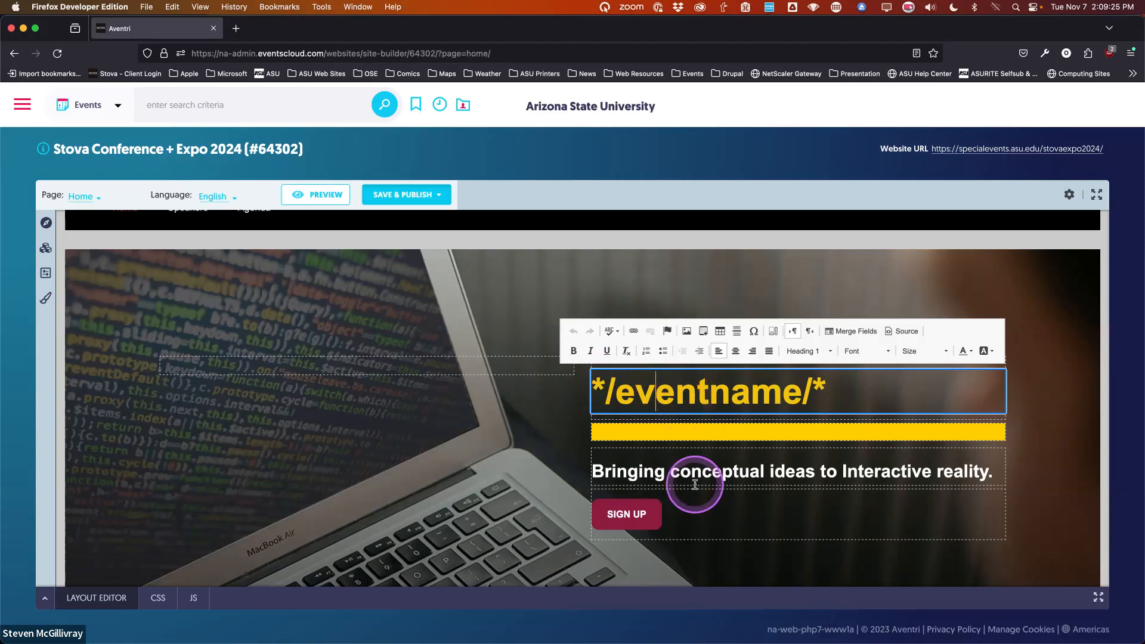
click(657, 393)
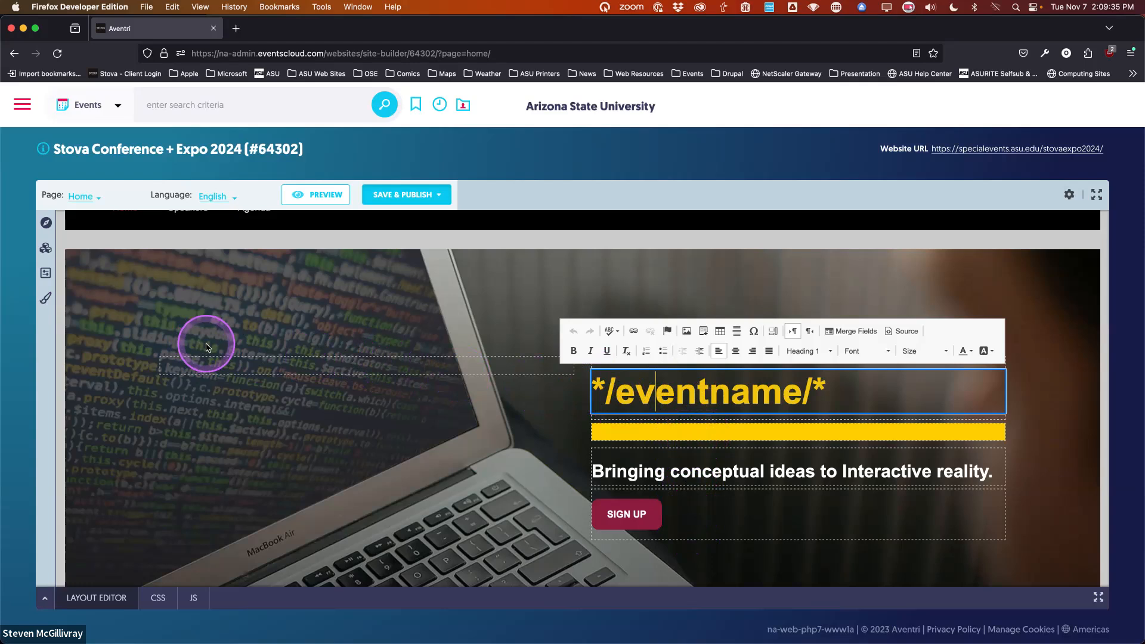
Add an image element to the hero's emptied column and open the WB Demoi folder within College of Really Cool Ideas (CRCI)
click(46, 249)
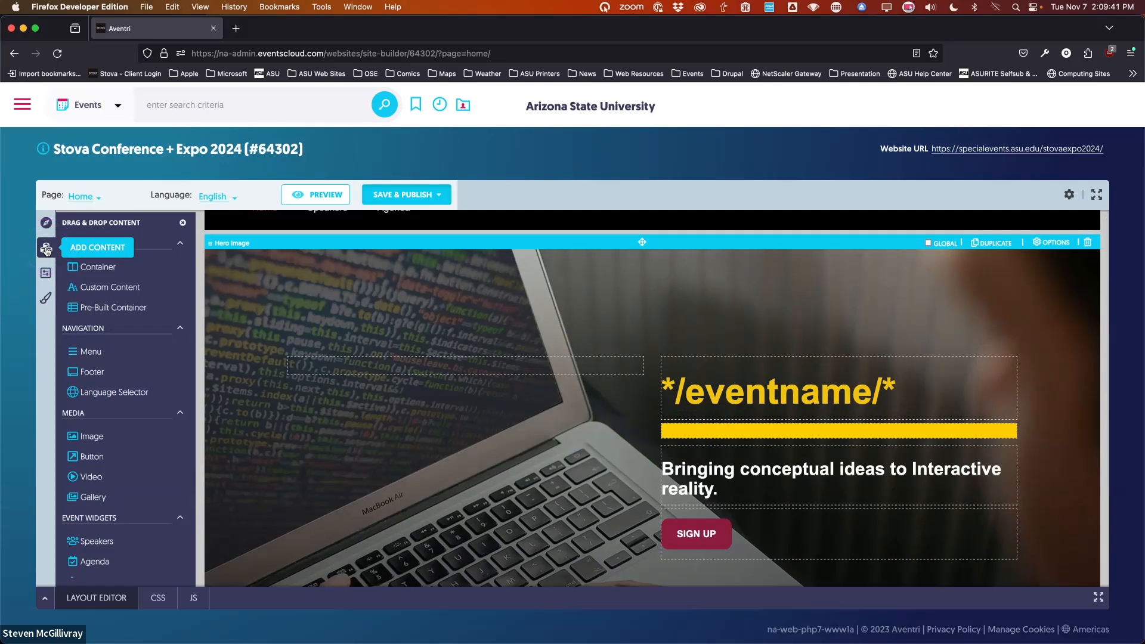
drag(76, 441, 348, 349)
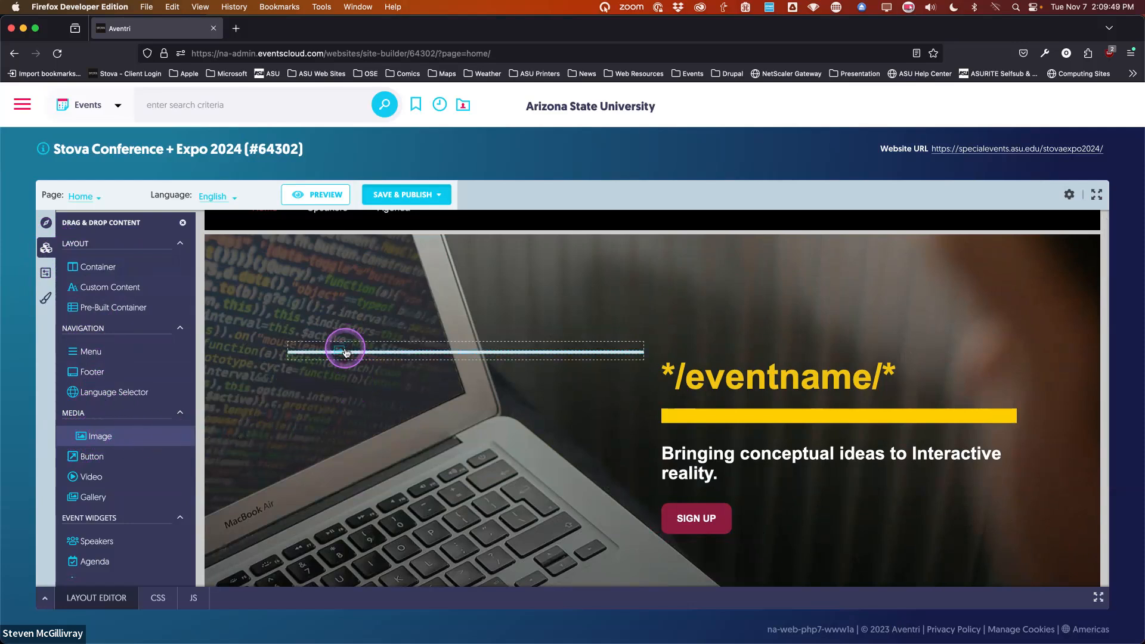
drag(346, 352, 347, 350)
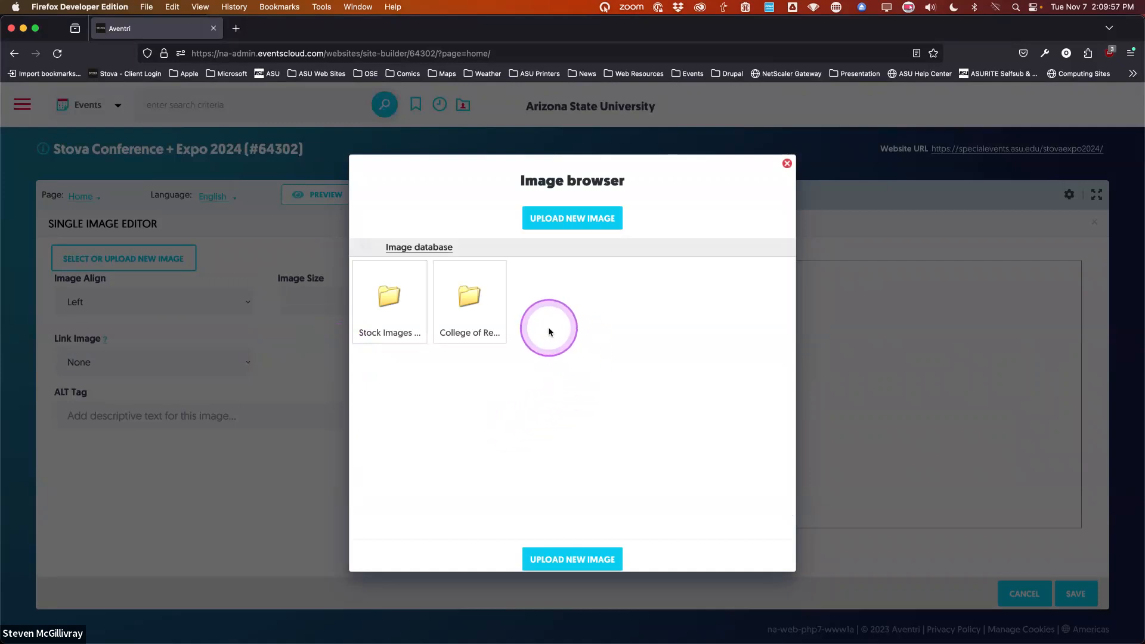
click(471, 297)
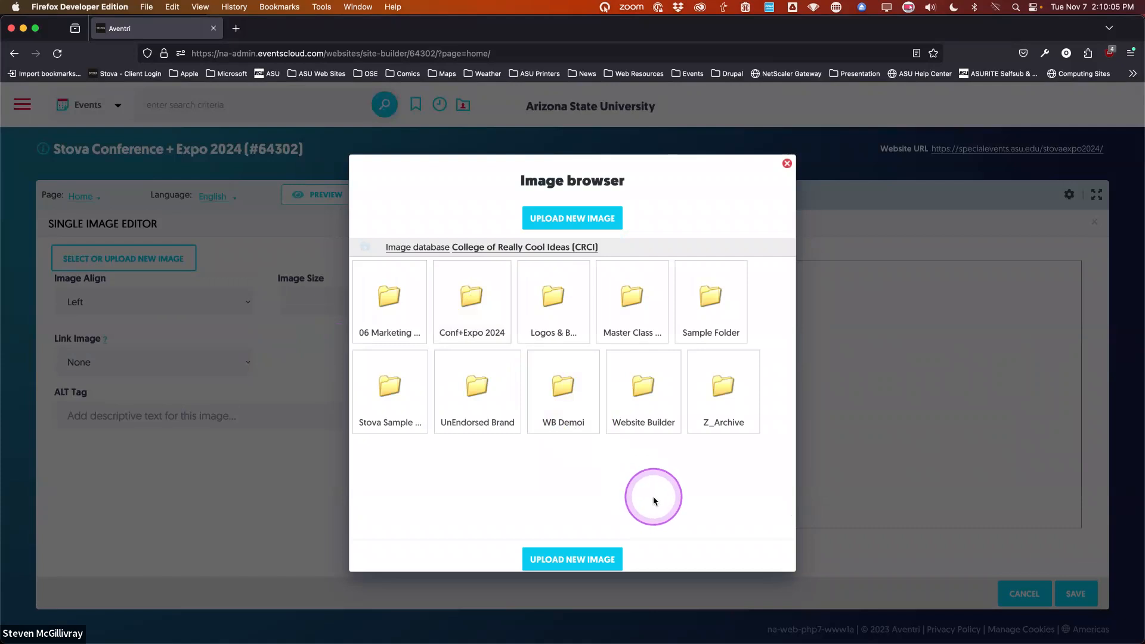
click(563, 388)
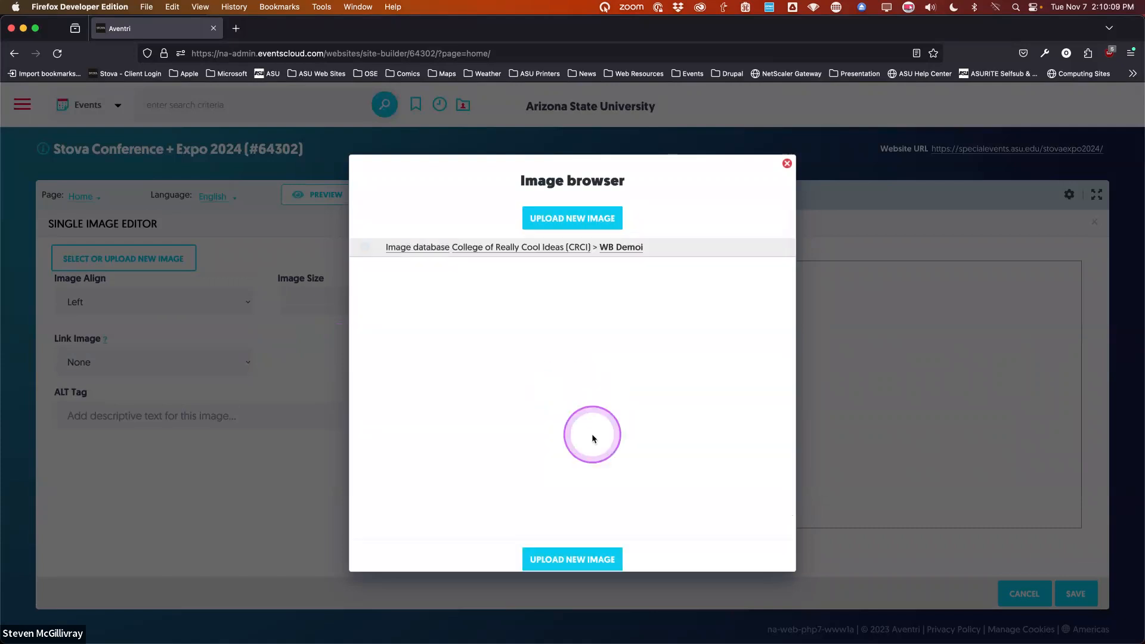
Start a new image upload and browse the computer to the 08 Website Builder folder
click(573, 559)
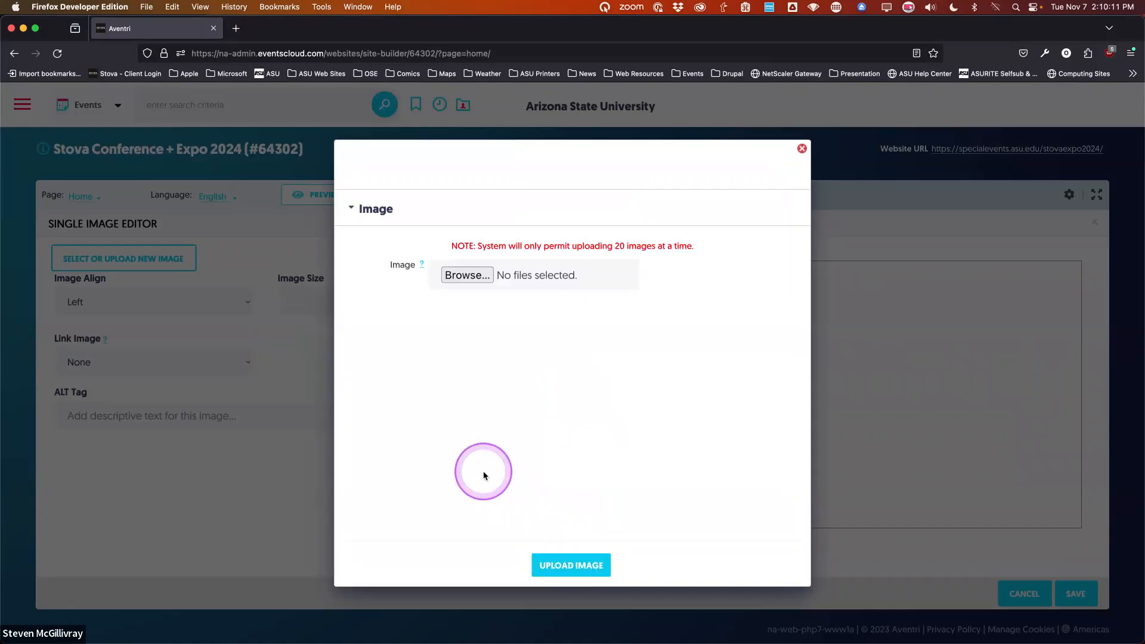
click(481, 276)
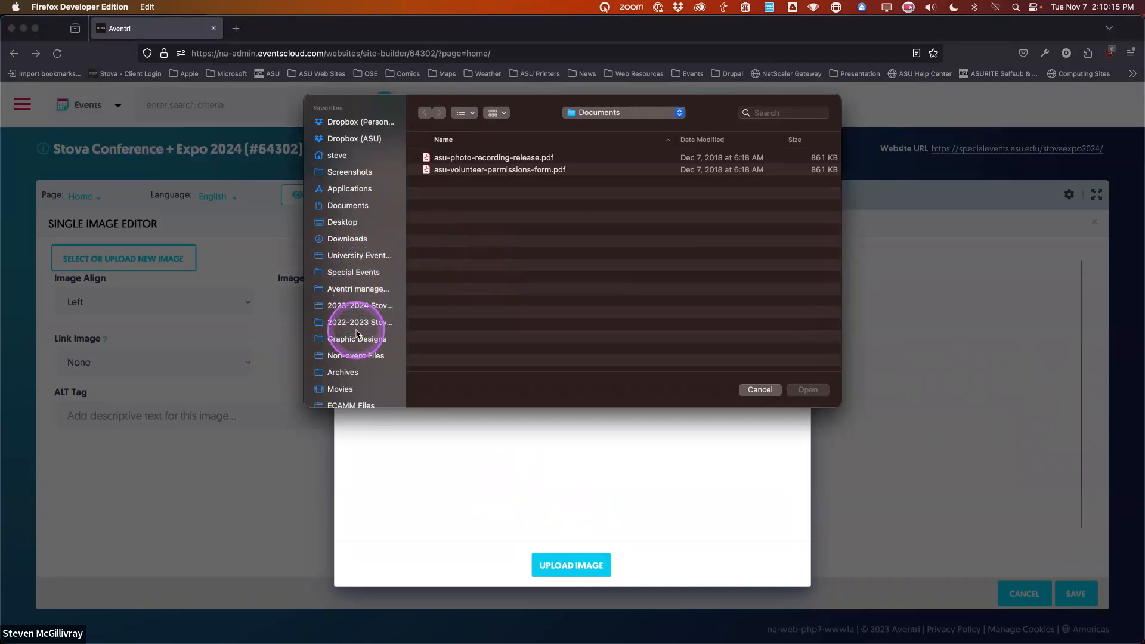
click(357, 290)
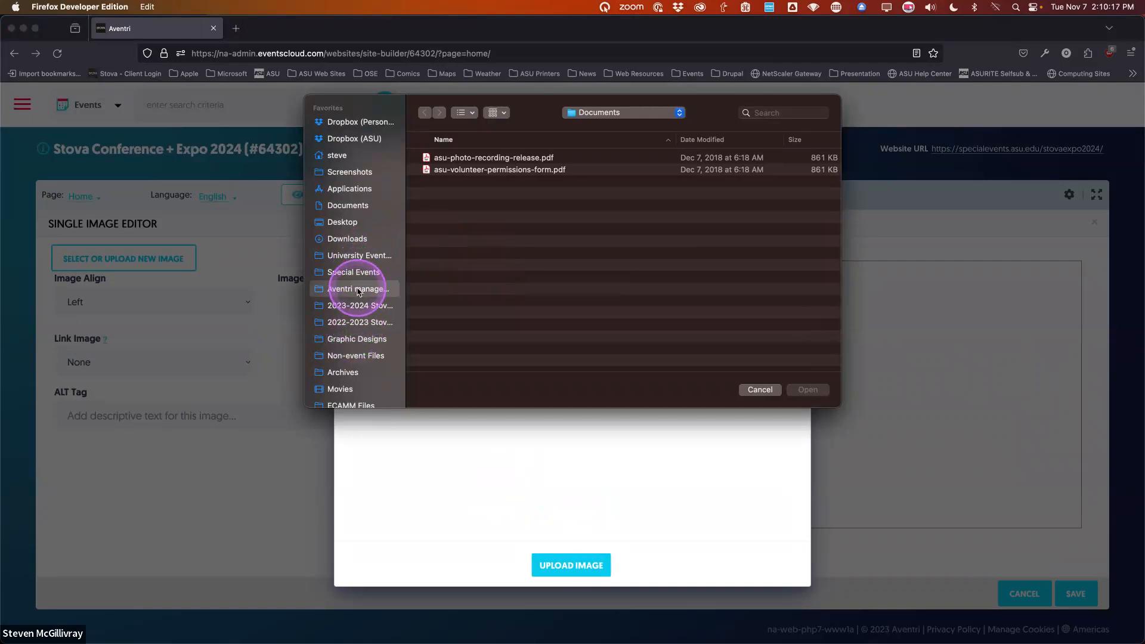
double_click(487, 157)
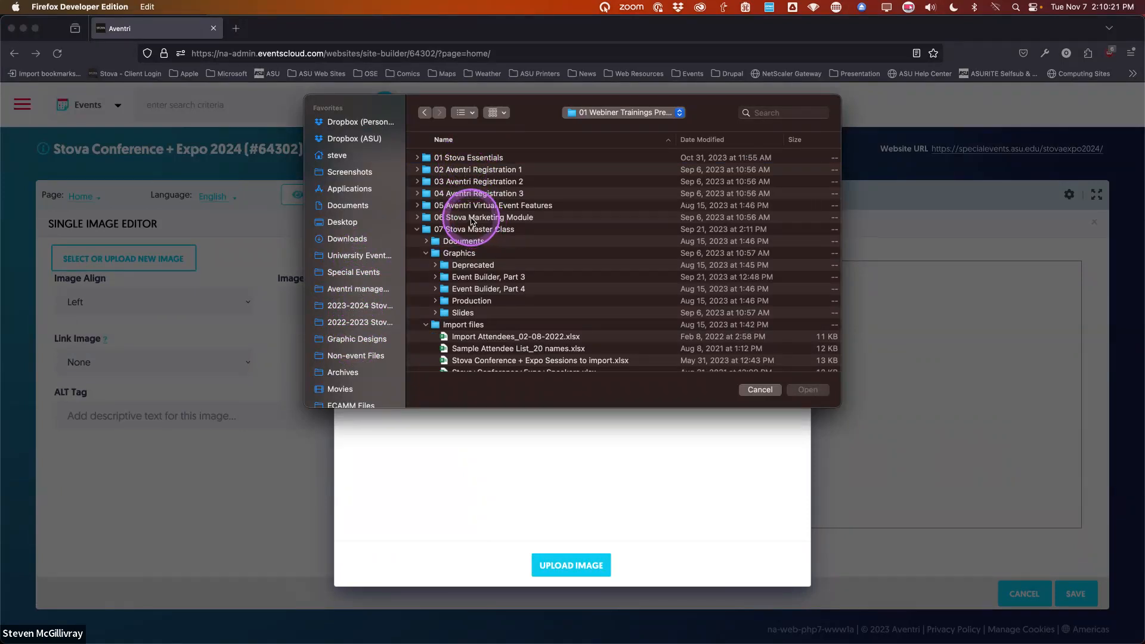
click(418, 230)
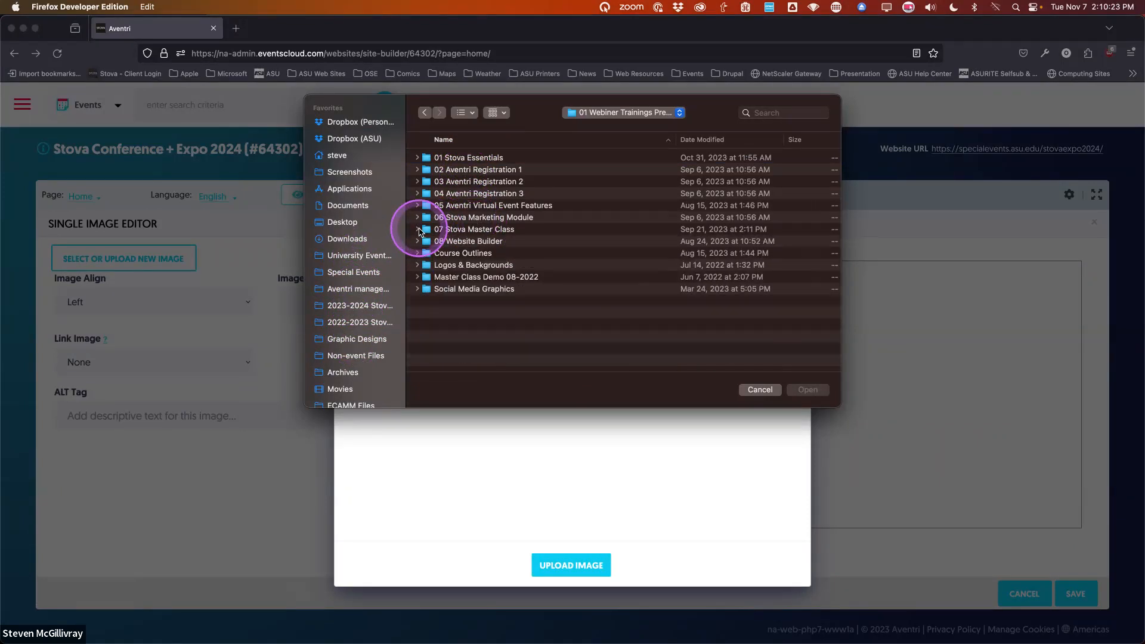
double_click(462, 242)
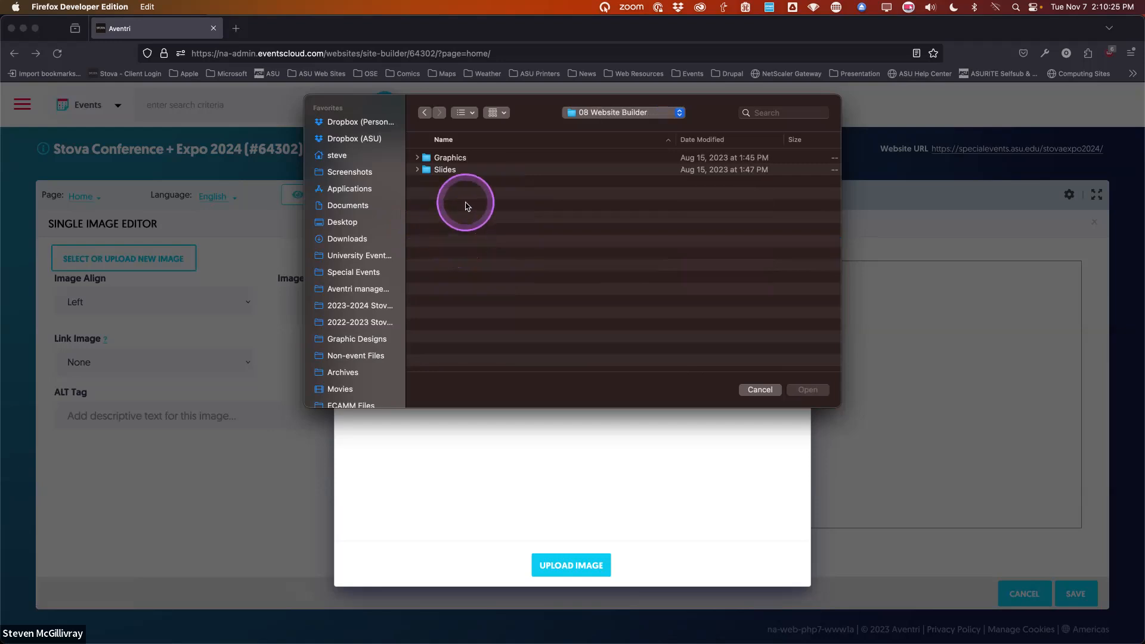
Upload booth add-ons.jpeg, booth.jpg, exhibitor-people.jpg, Hero image.jpg and STOVA_C+E_TE_Banner_RGB_white.png from the Graphics folder into WB Demoi
click(420, 158)
click(420, 158)
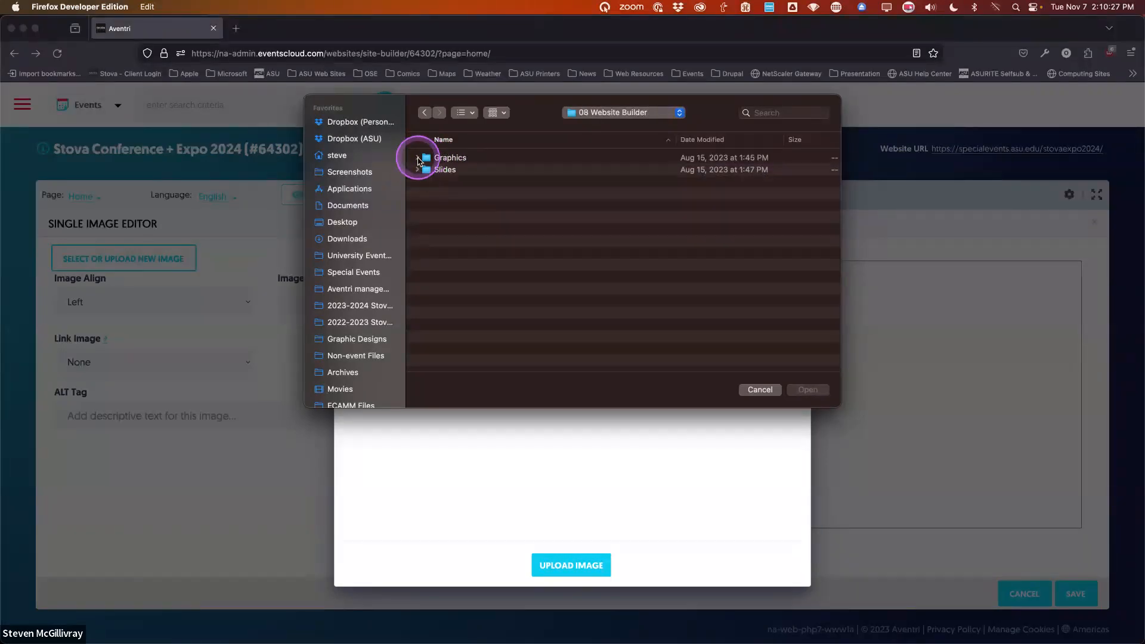
click(421, 158)
click(481, 171)
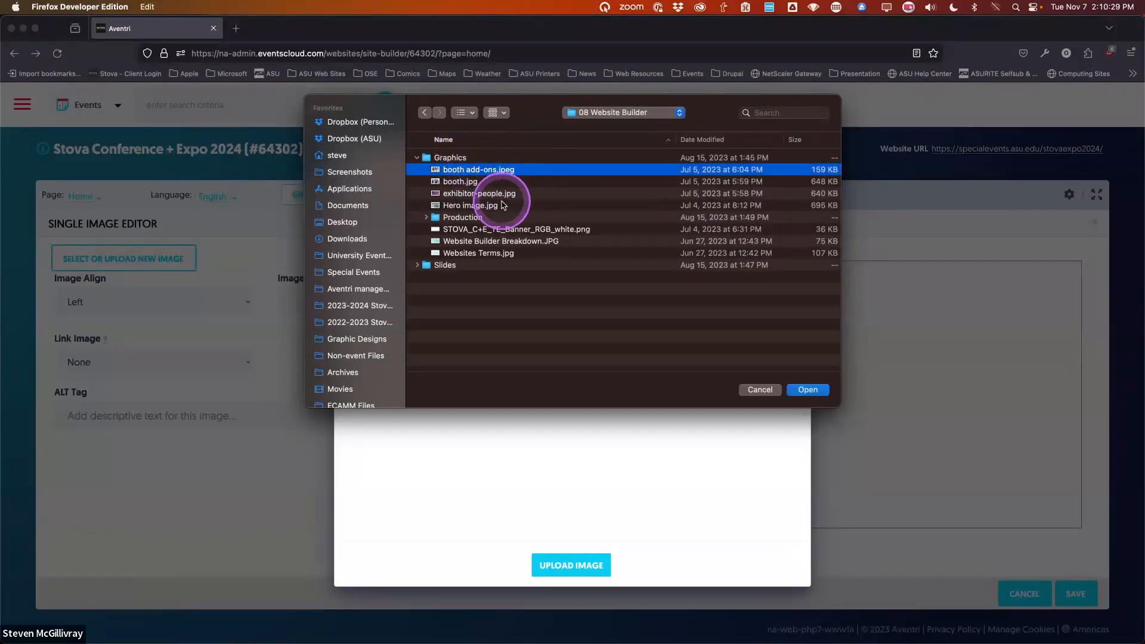
shift+click(492, 207)
super+click(501, 229)
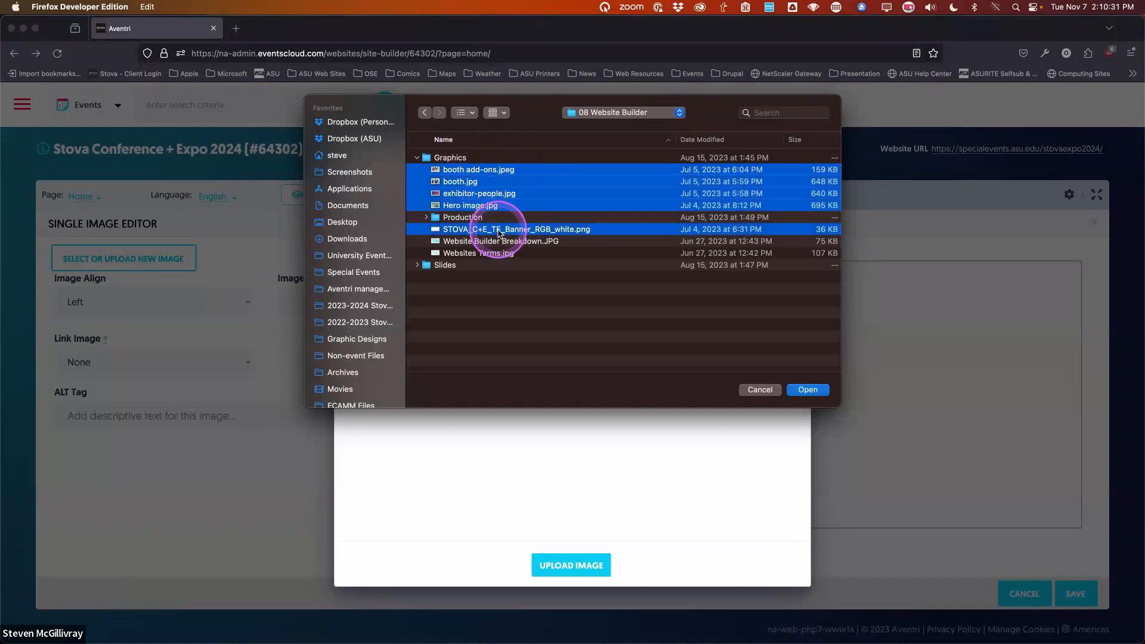
click(809, 389)
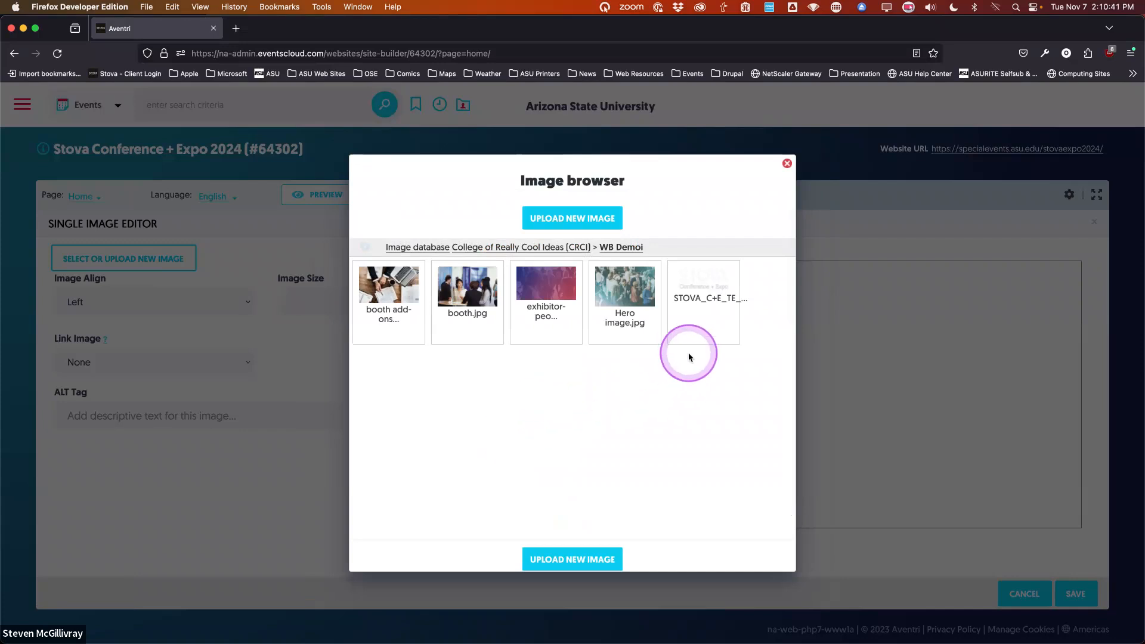
Use the white STOVA Conference + Expo banner as the column's image, review the link options keeping None, and save it
click(698, 310)
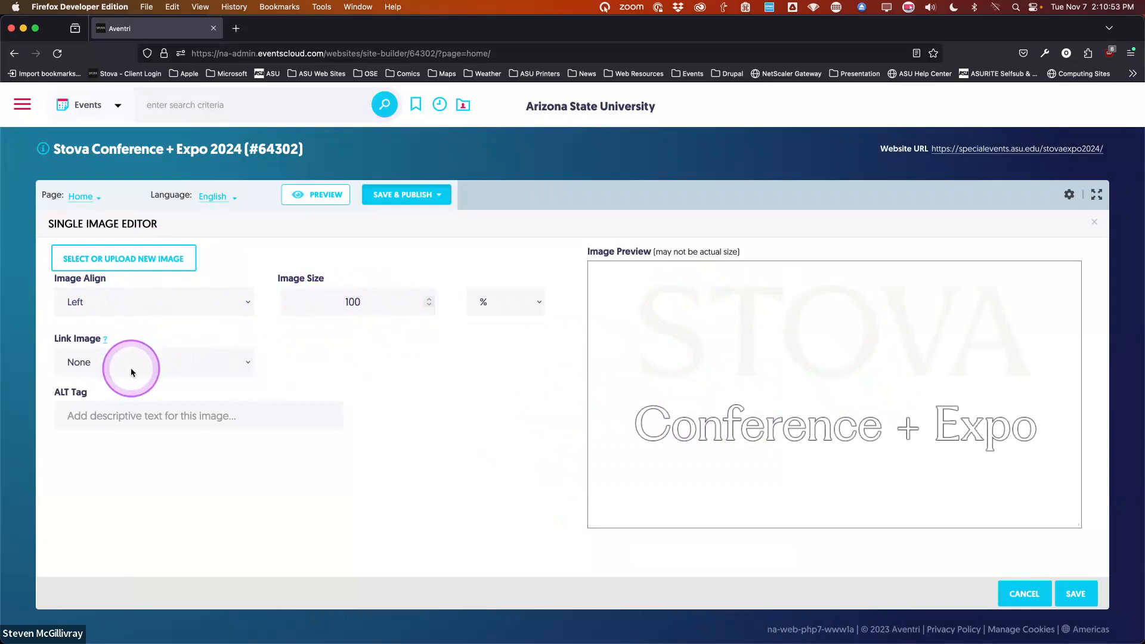
click(170, 364)
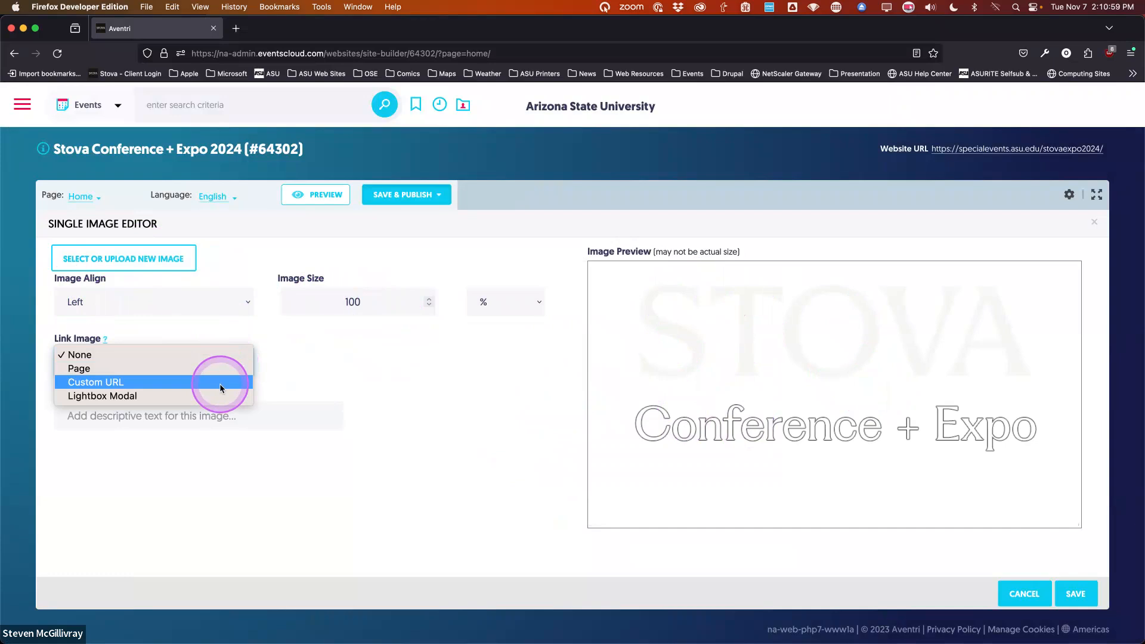
click(329, 374)
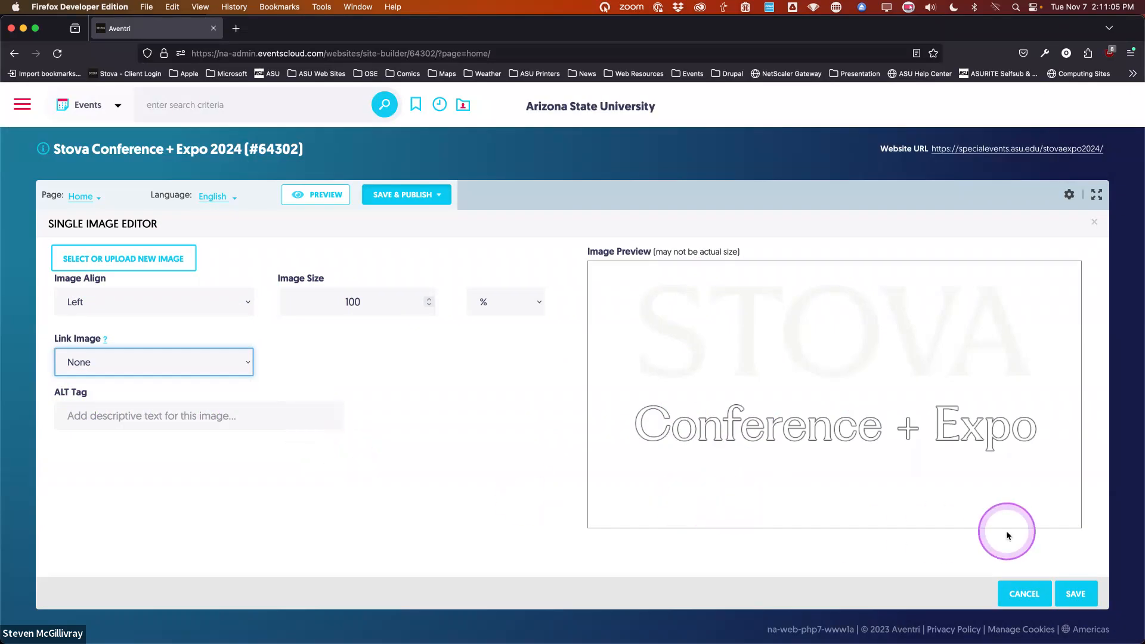
click(1079, 595)
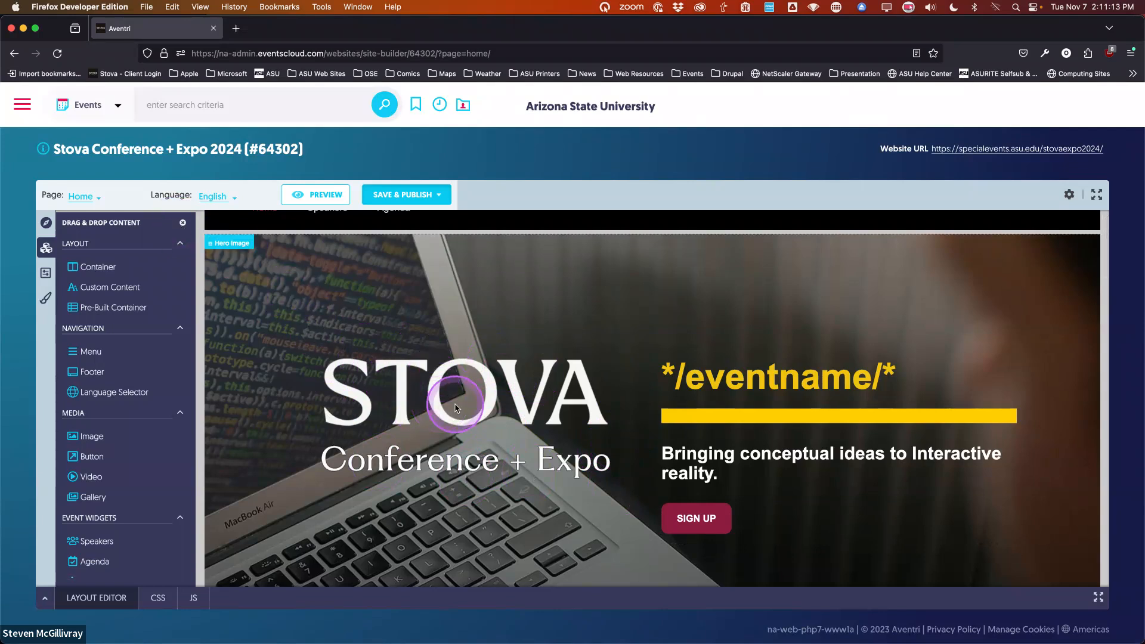
Reopen the STOVA banner's image editor from the page to examine its settings, and save it
click(410, 405)
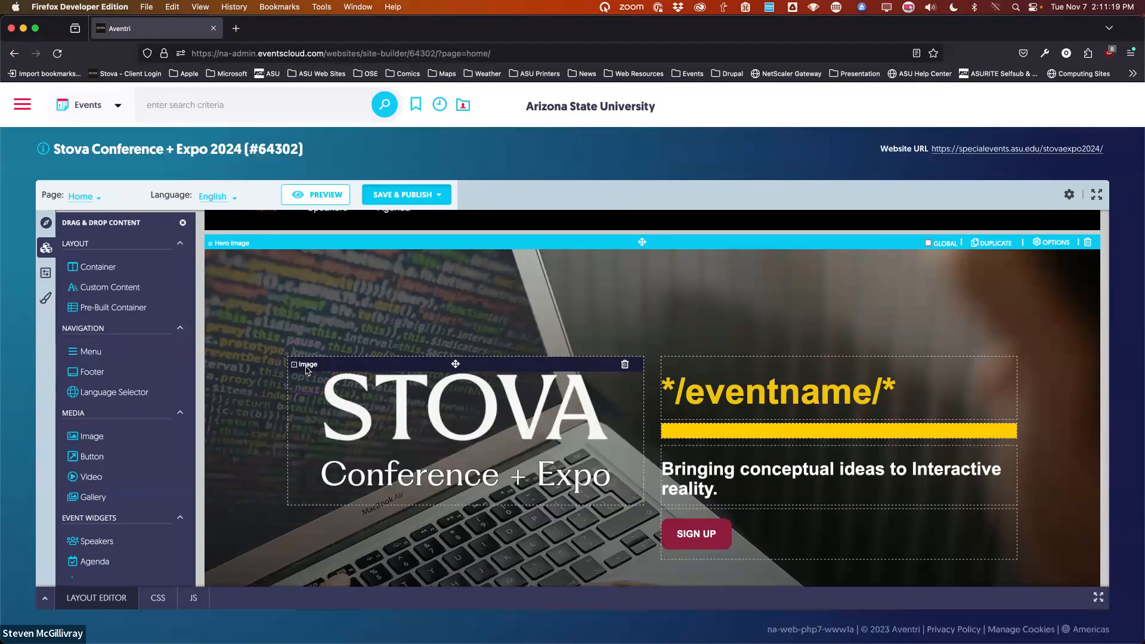
double_click(412, 423)
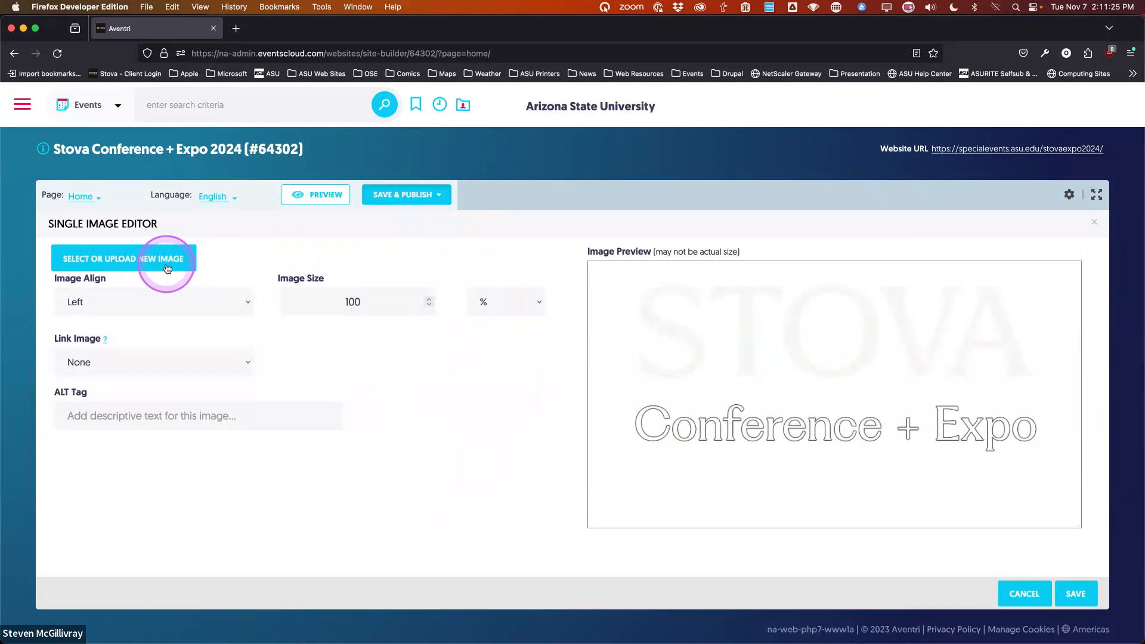
click(1075, 595)
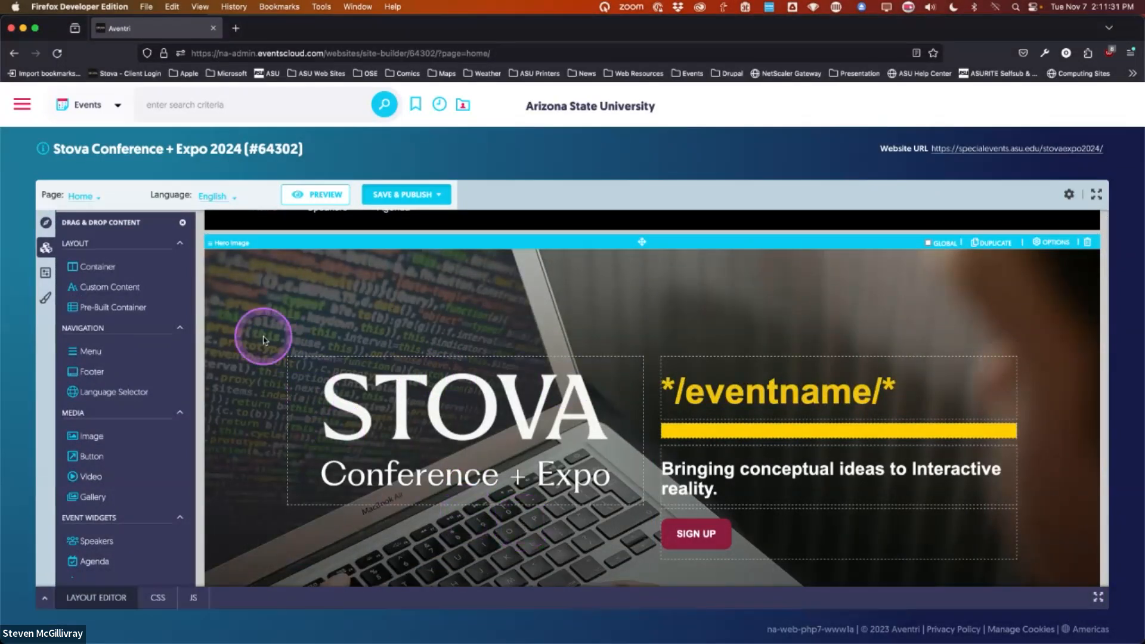
Collapse the drag-and-drop content panel to view the Home page hero section at full width
click(183, 225)
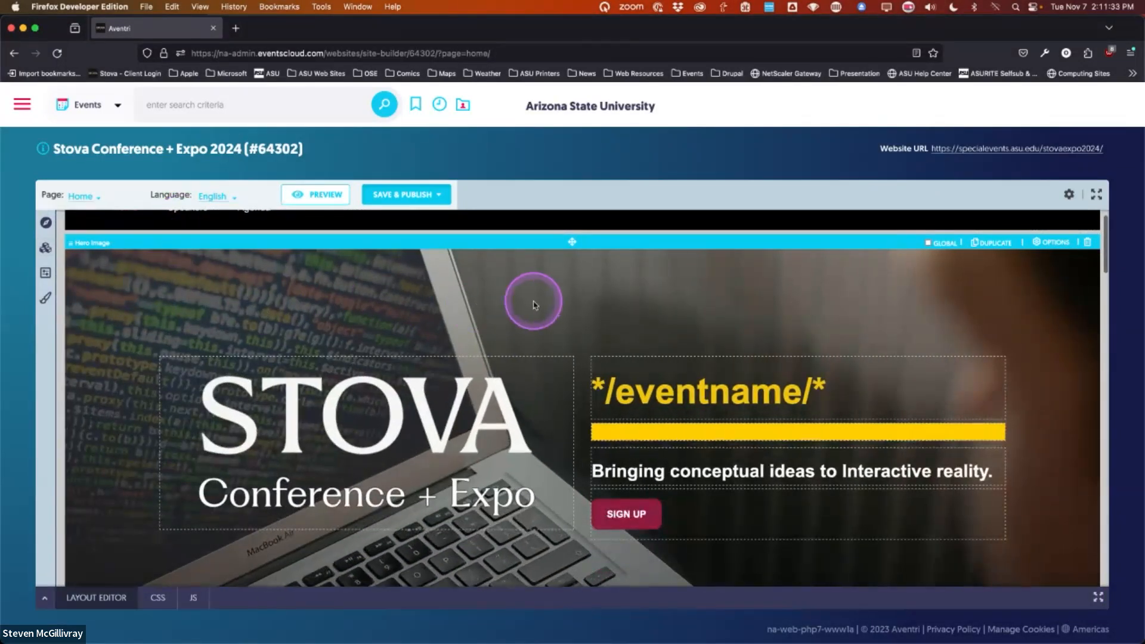
scroll(111, 361, down, 2)
scroll(110, 358, up, 5)
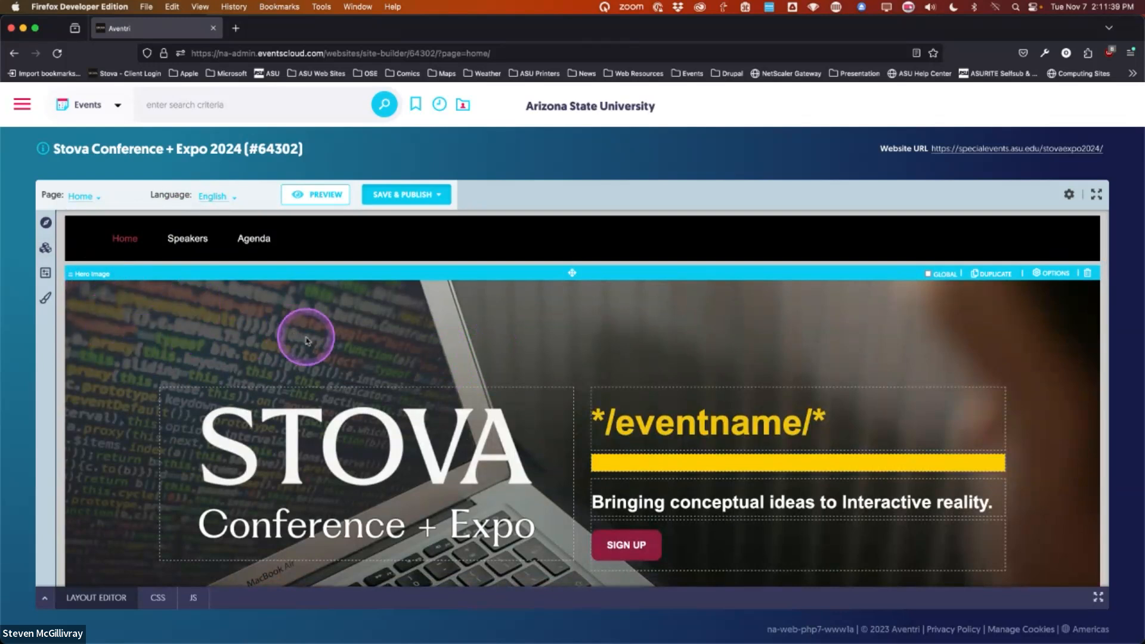
scroll(307, 336, down, 1)
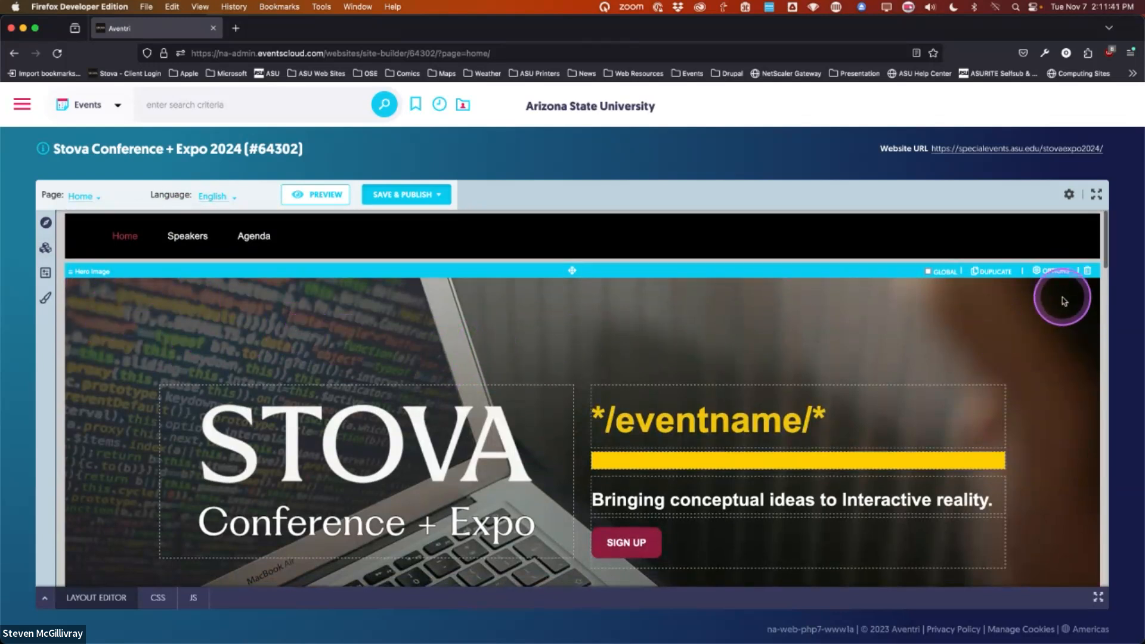
Replace the hero container's background image with Hero image.jpg from the College of Really Cool Ideas (CRCI) > WB Demoi folder
click(1056, 272)
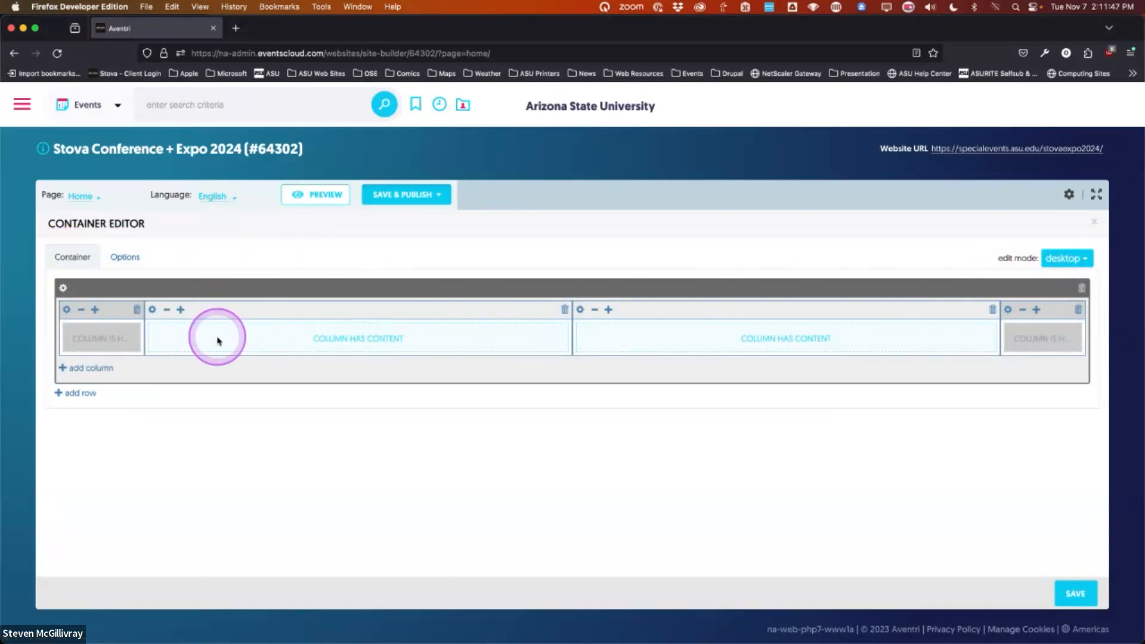
click(126, 258)
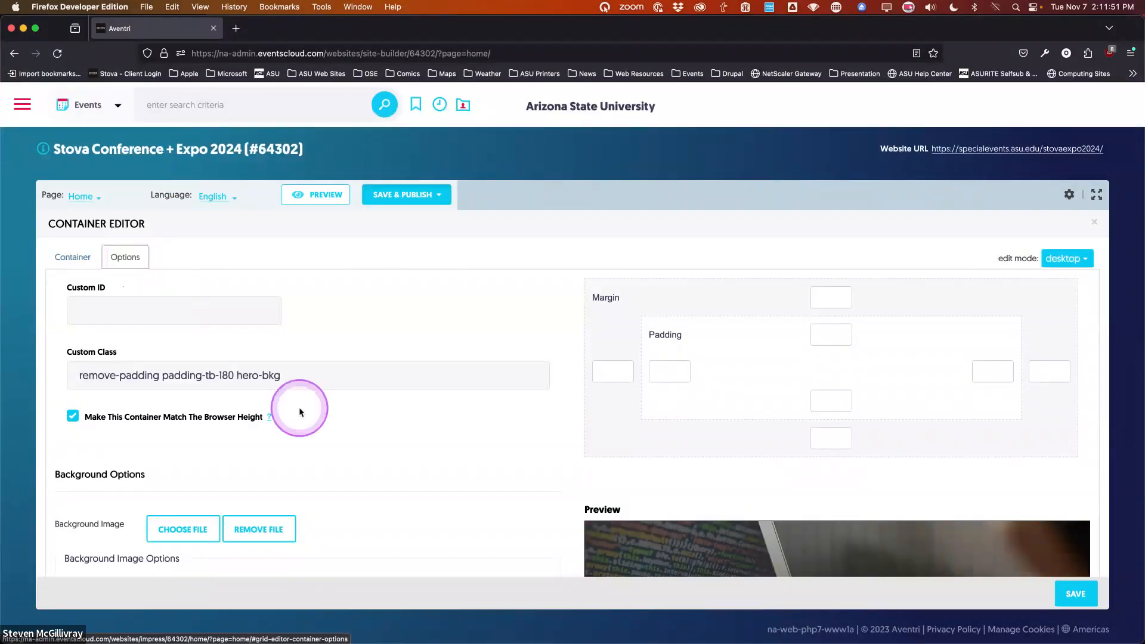
scroll(581, 468, down, 4)
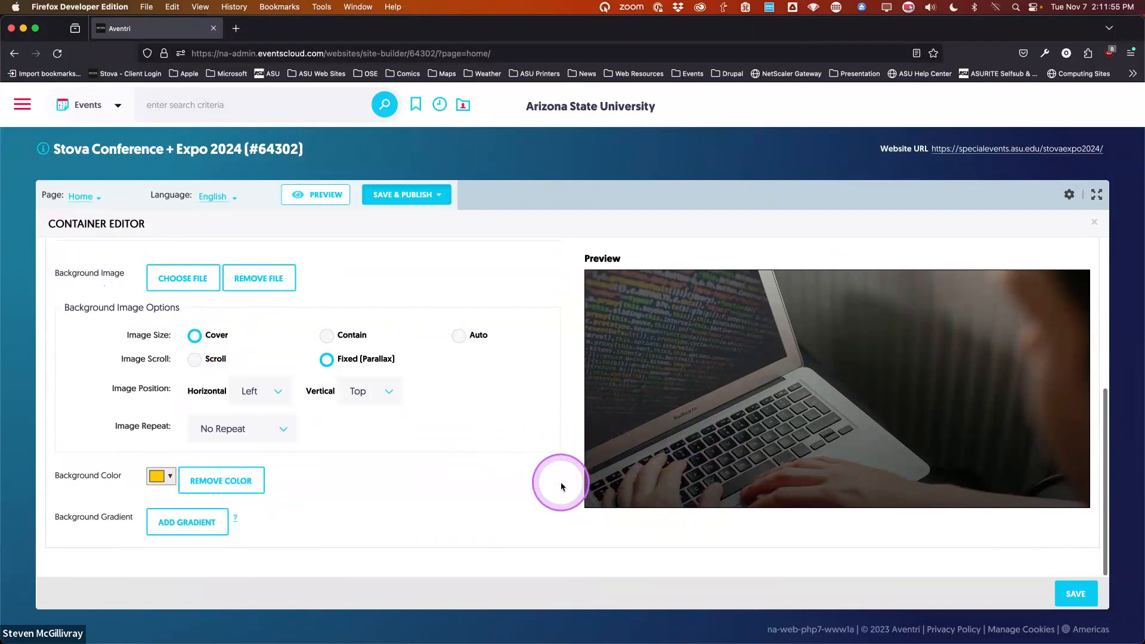
scroll(561, 486, up, 1)
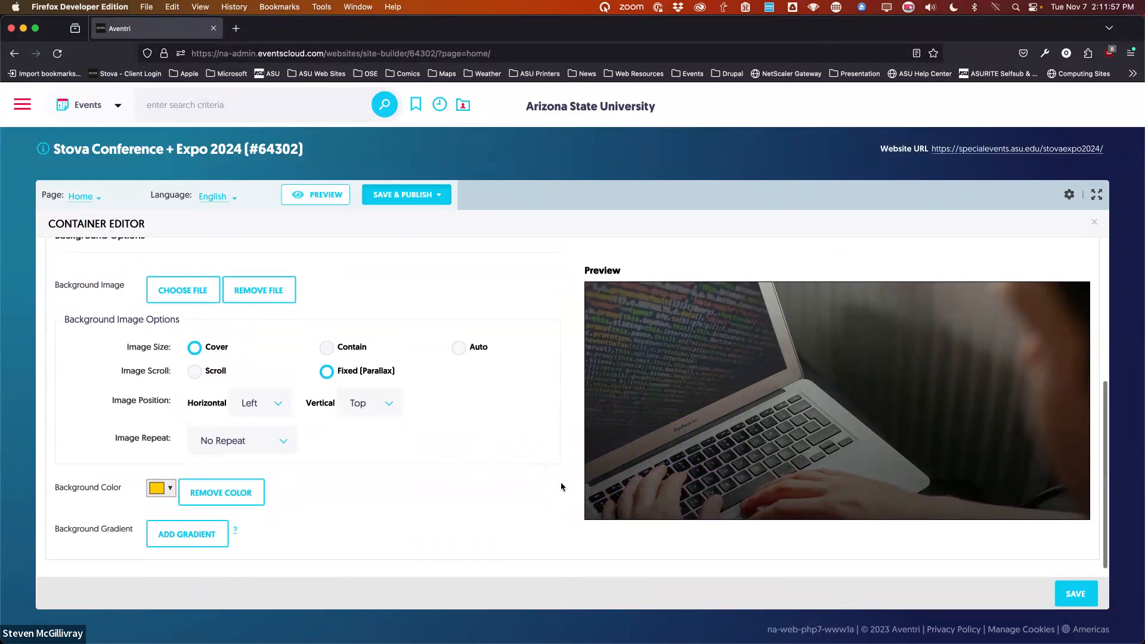
click(175, 294)
click(469, 302)
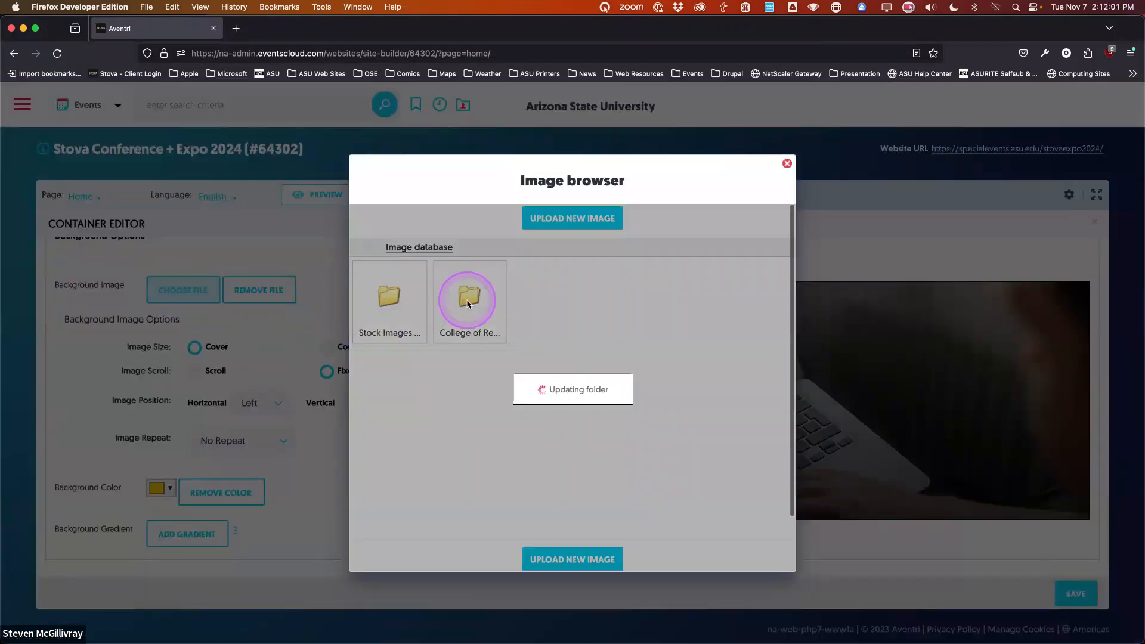
click(555, 383)
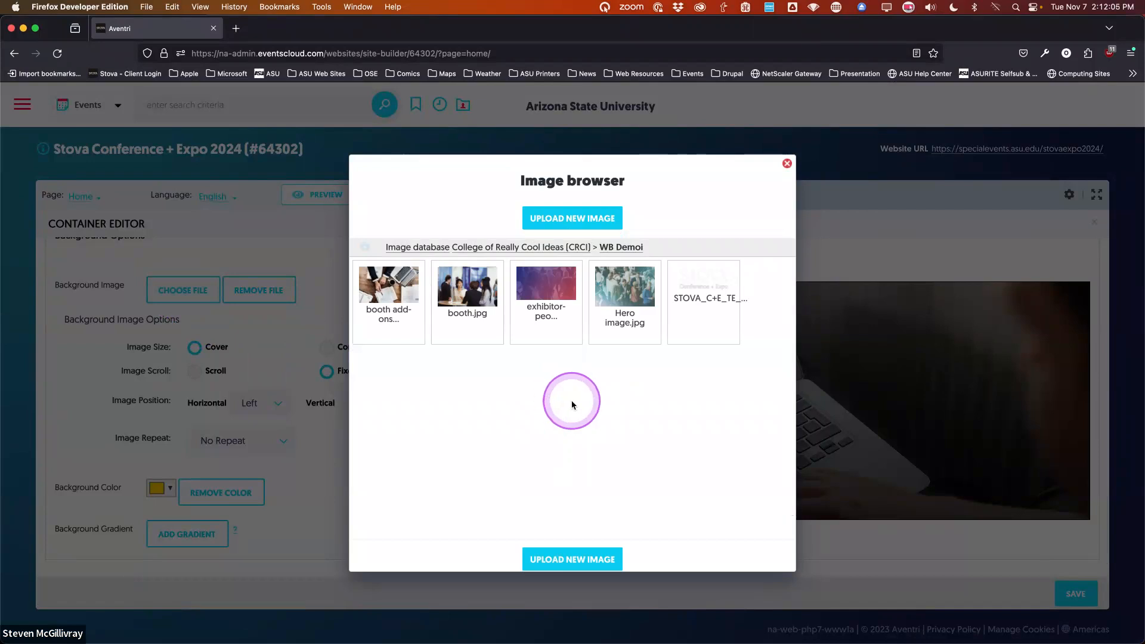
click(617, 292)
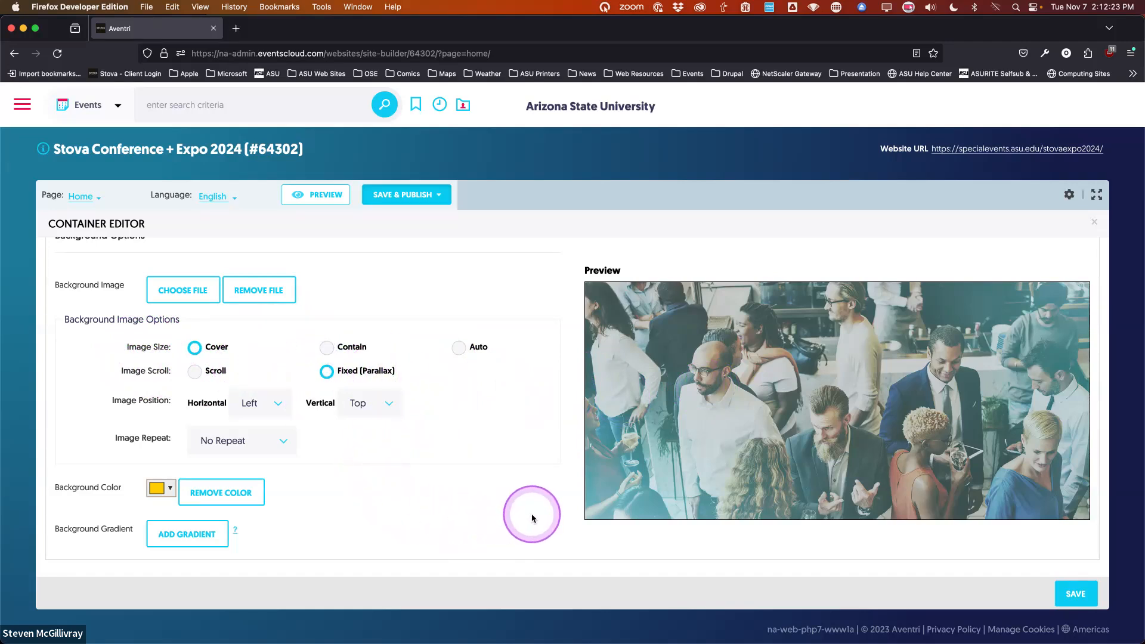
Review the custom classes on the hero container and save the container with its new background image
scroll(532, 517, up, 5)
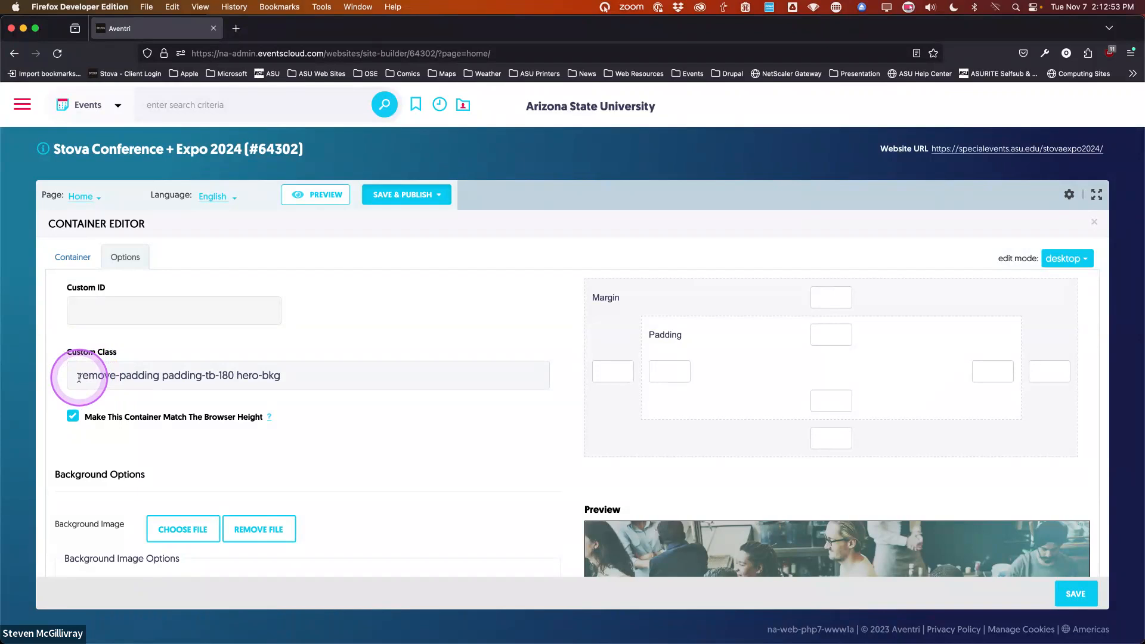
click(182, 376)
click(395, 439)
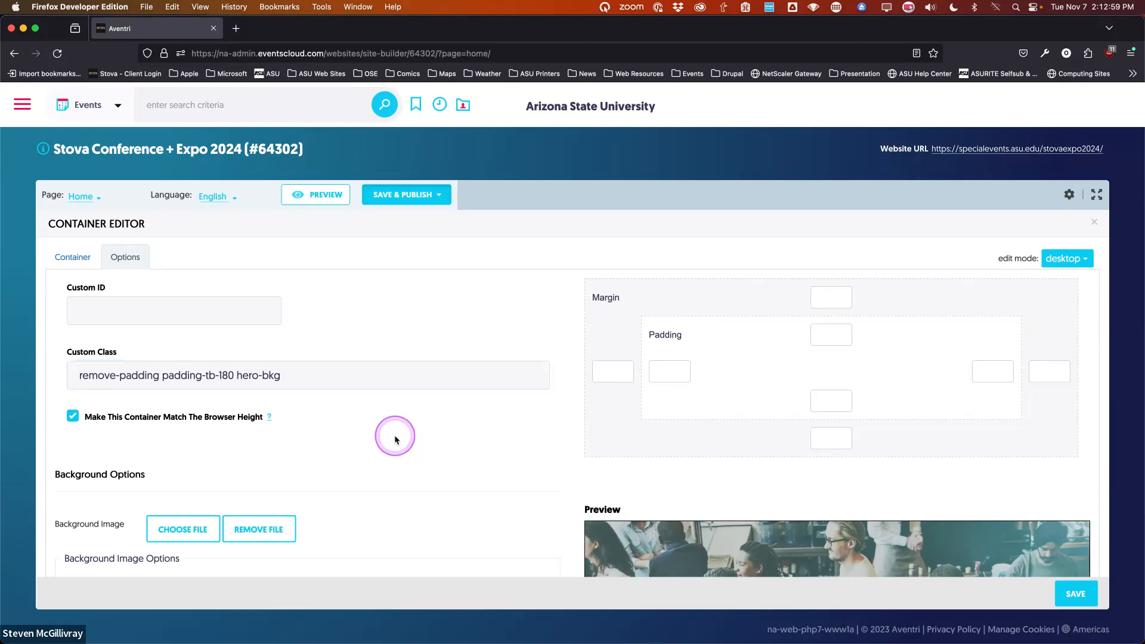
click(1080, 594)
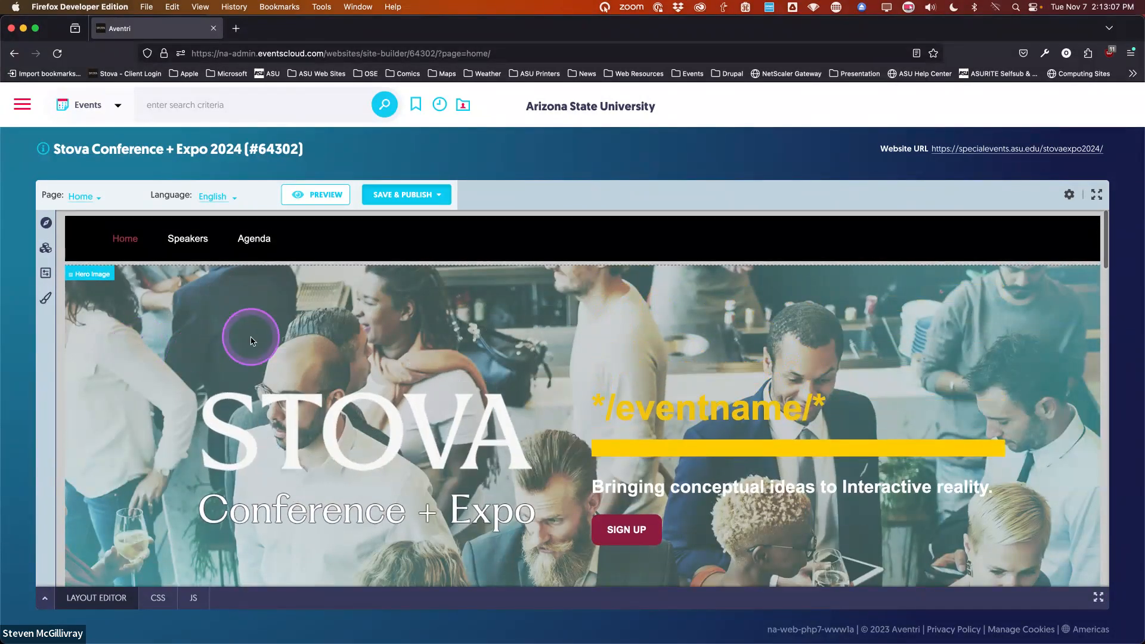
Set the hero container's margin to 100 on all four sides and save it
click(251, 336)
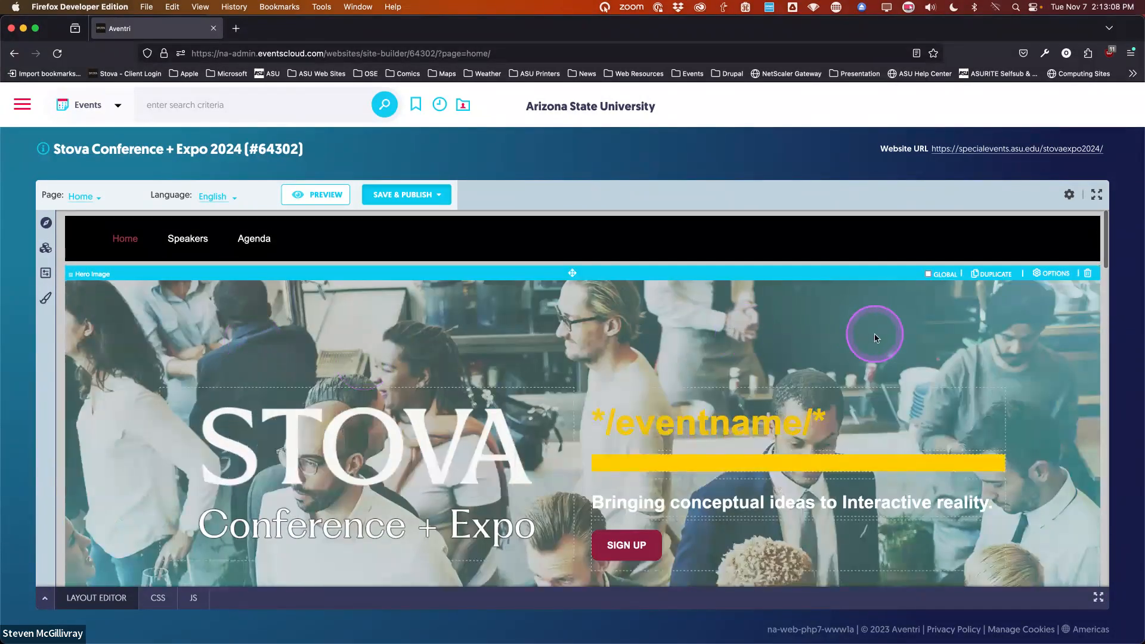
click(1054, 280)
click(120, 258)
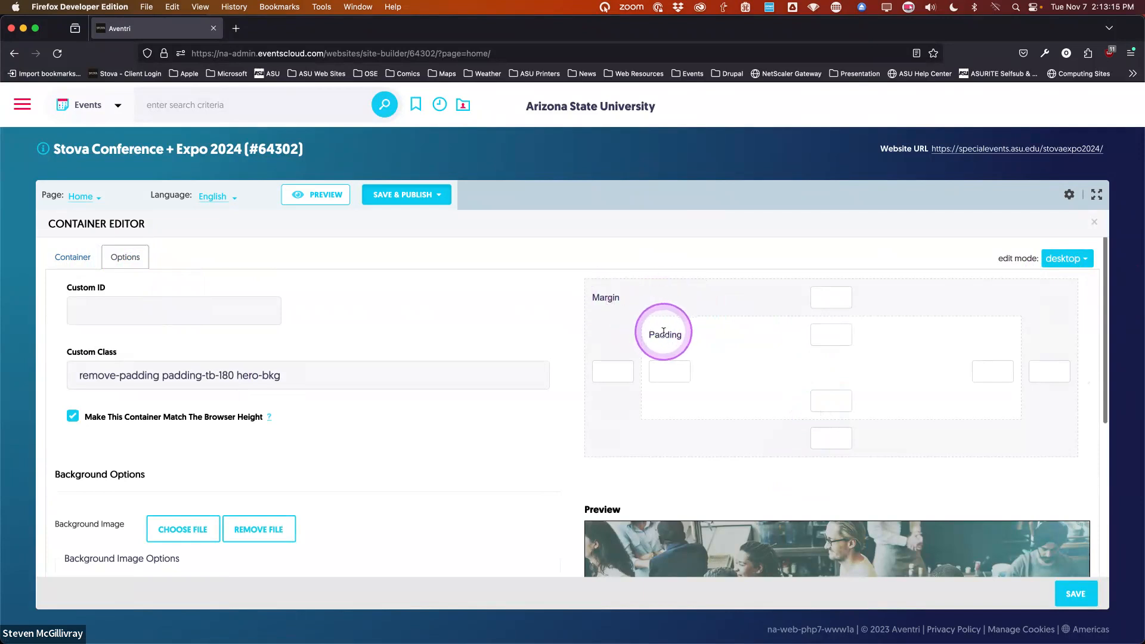
click(618, 374)
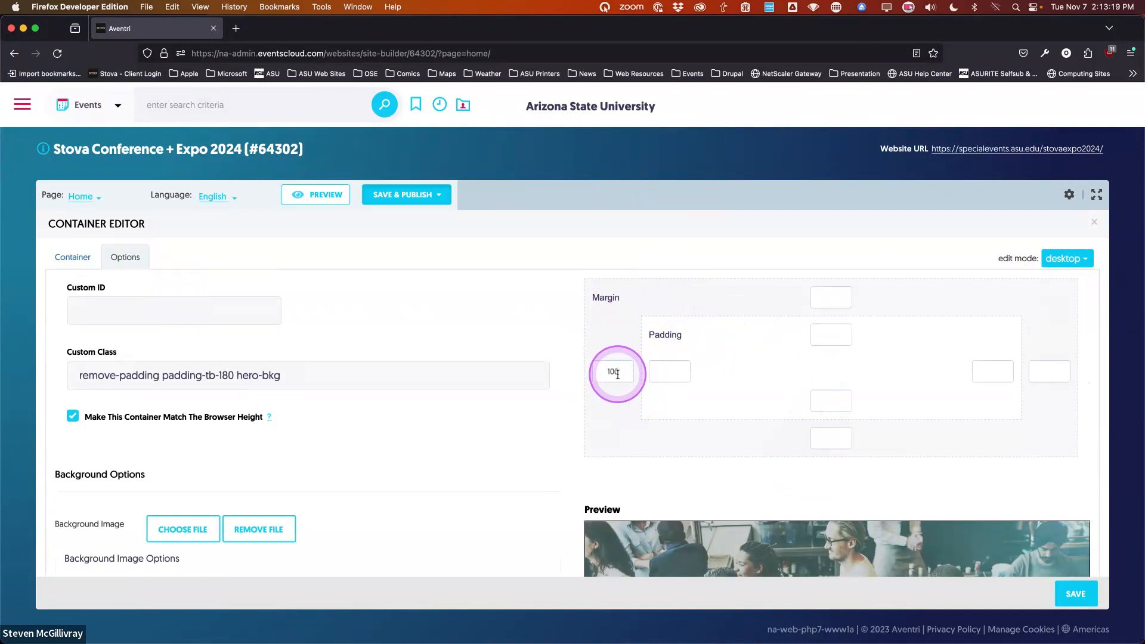
click(840, 298)
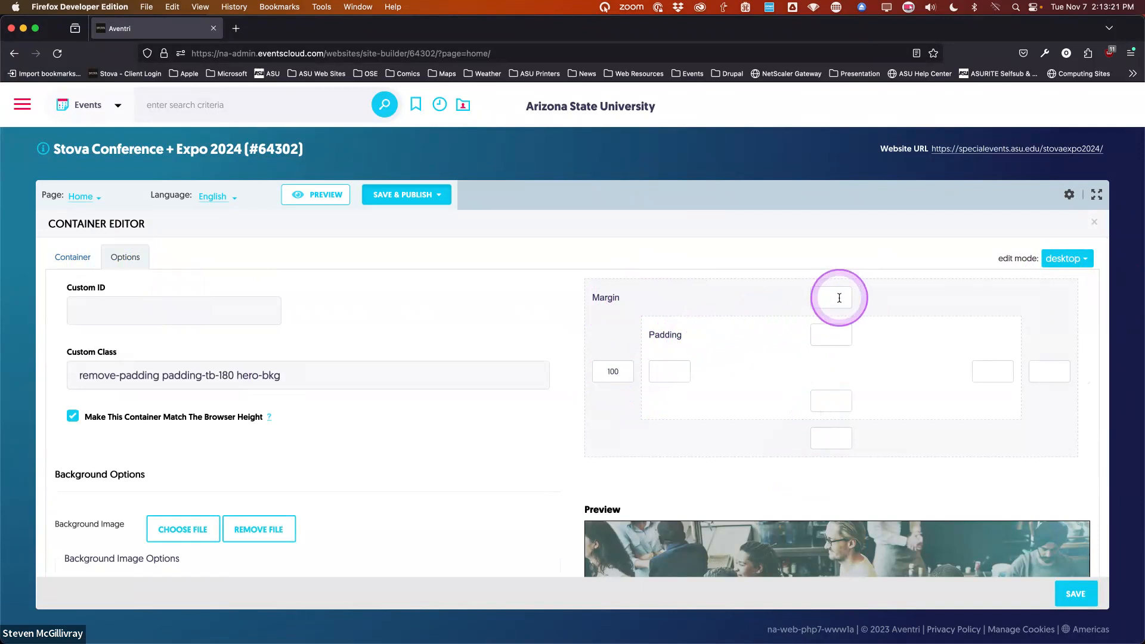
click(1043, 371)
text(100)
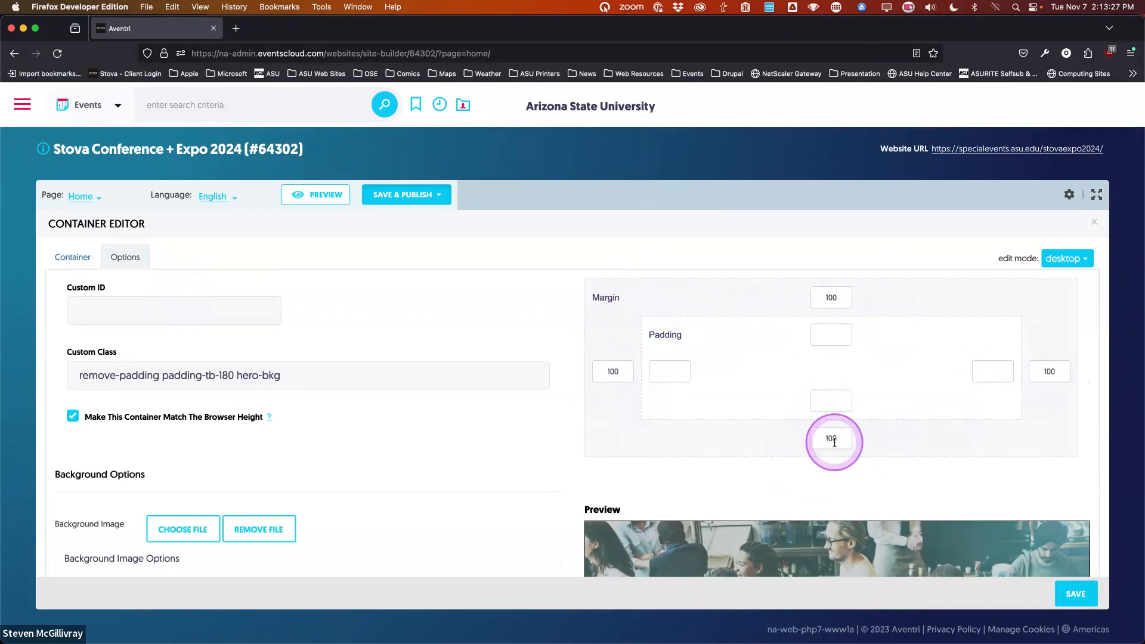
click(1085, 595)
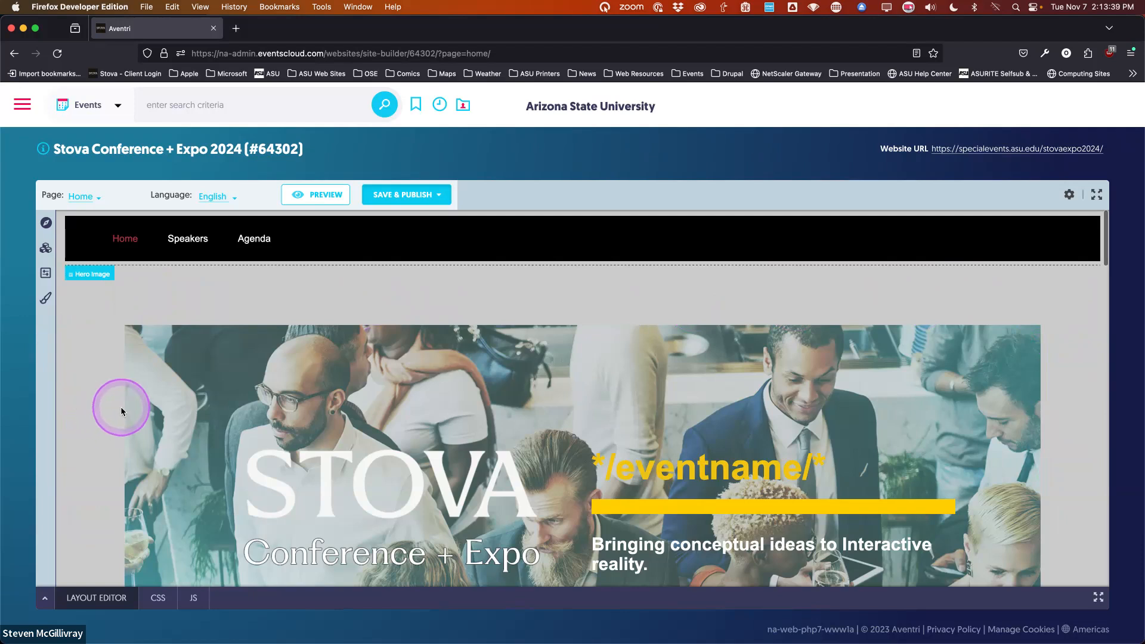
Reopen the hero container's options, clear the left and top margins, and set the left and top padding to 100
mouse_move(406, 414)
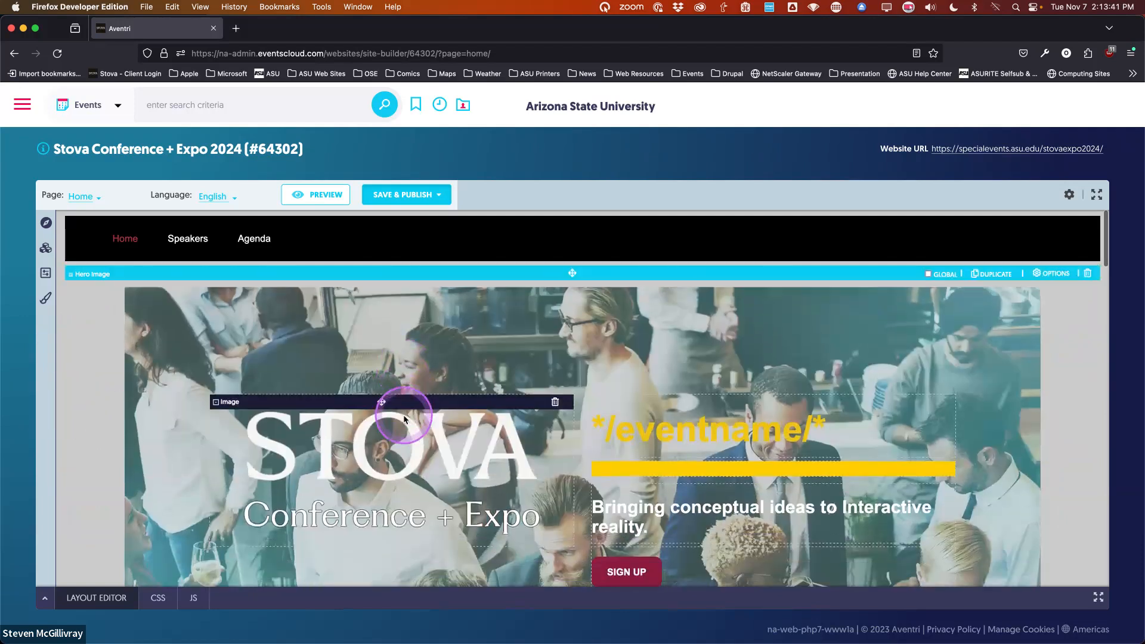
click(1045, 275)
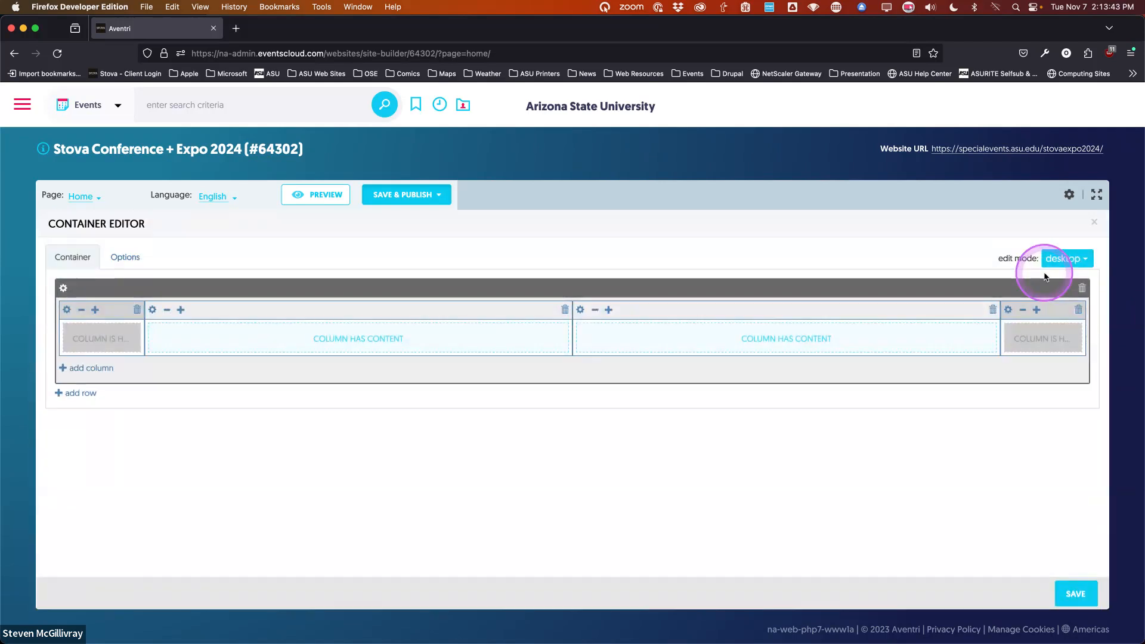
click(119, 264)
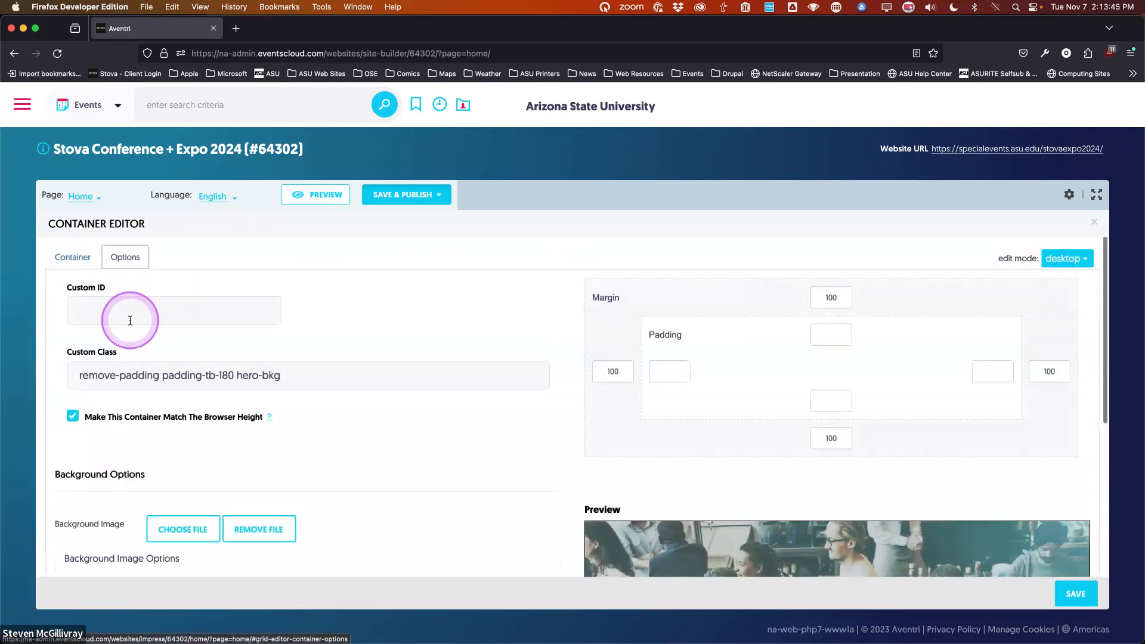
double_click(614, 372)
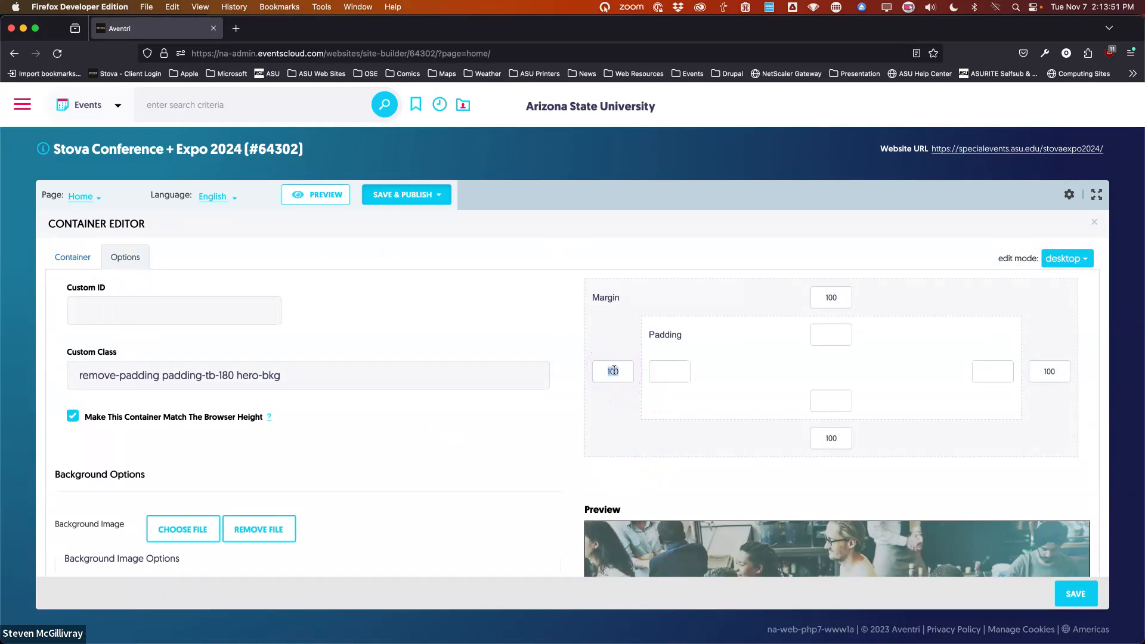
click(668, 372)
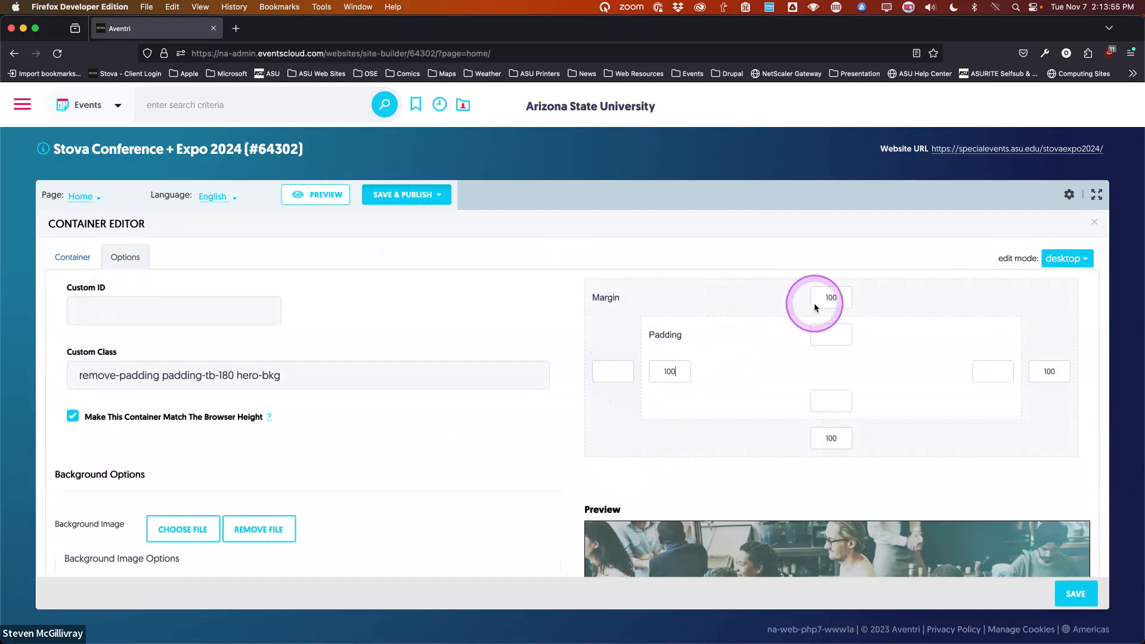
double_click(832, 297)
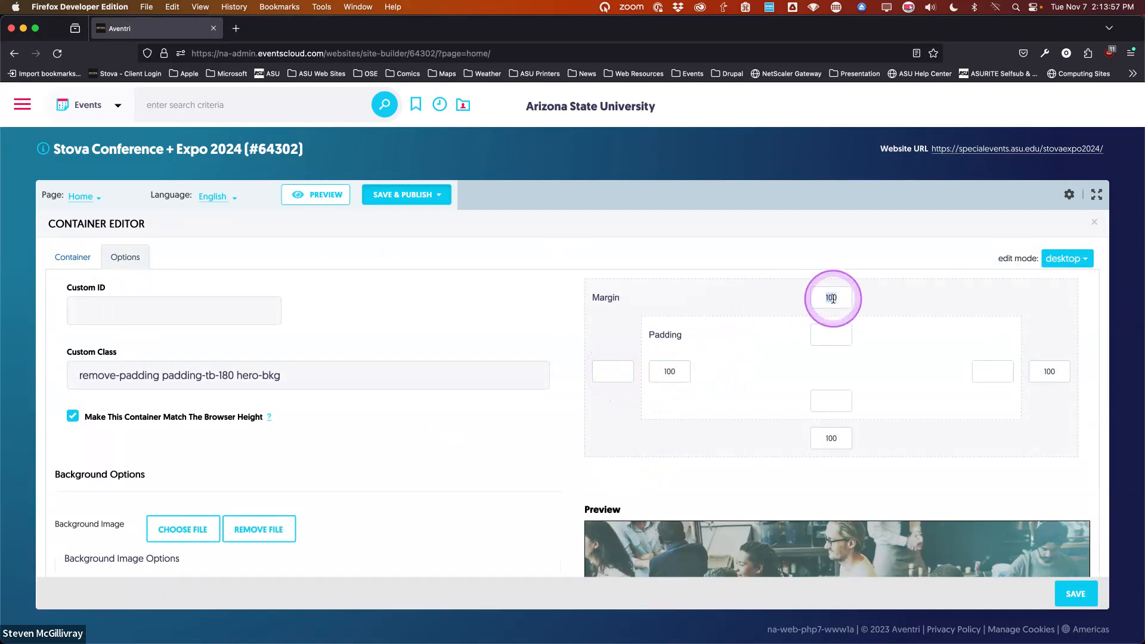
key(BackSpace)
click(830, 332)
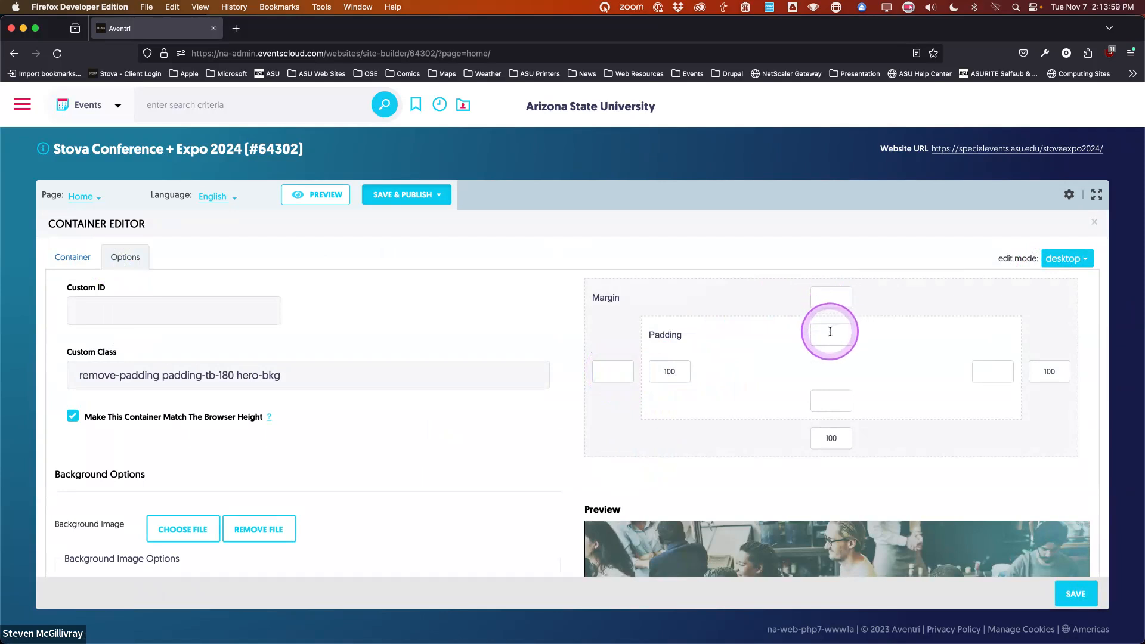
text(100)
Clear the hero container's right and bottom margins and set its right and bottom padding to 100
double_click(1048, 372)
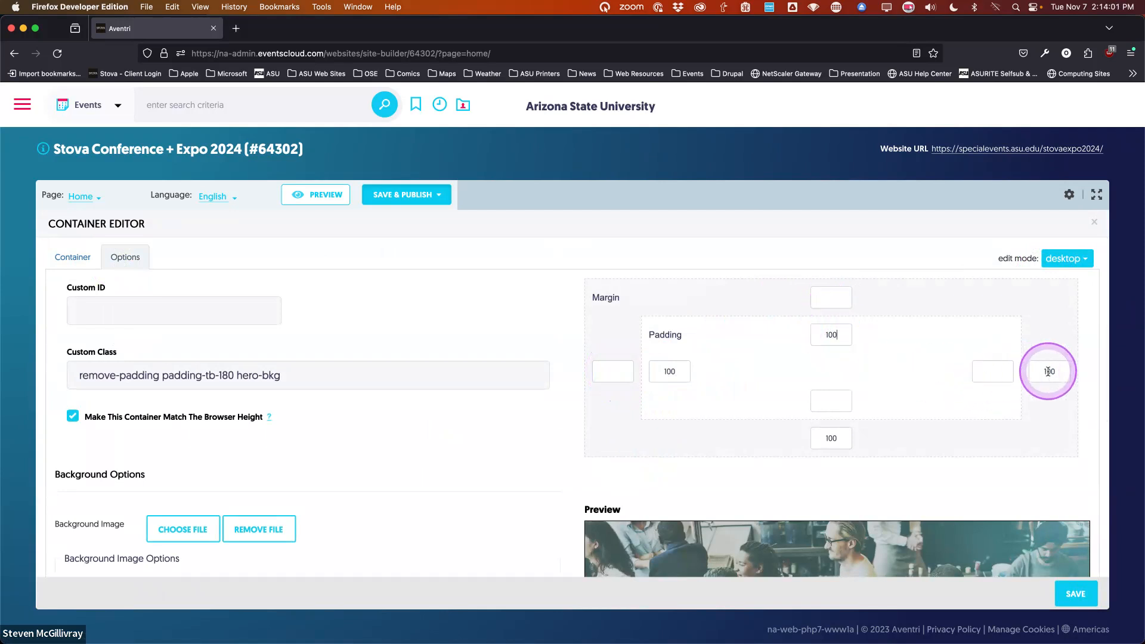
key(BackSpace)
click(994, 371)
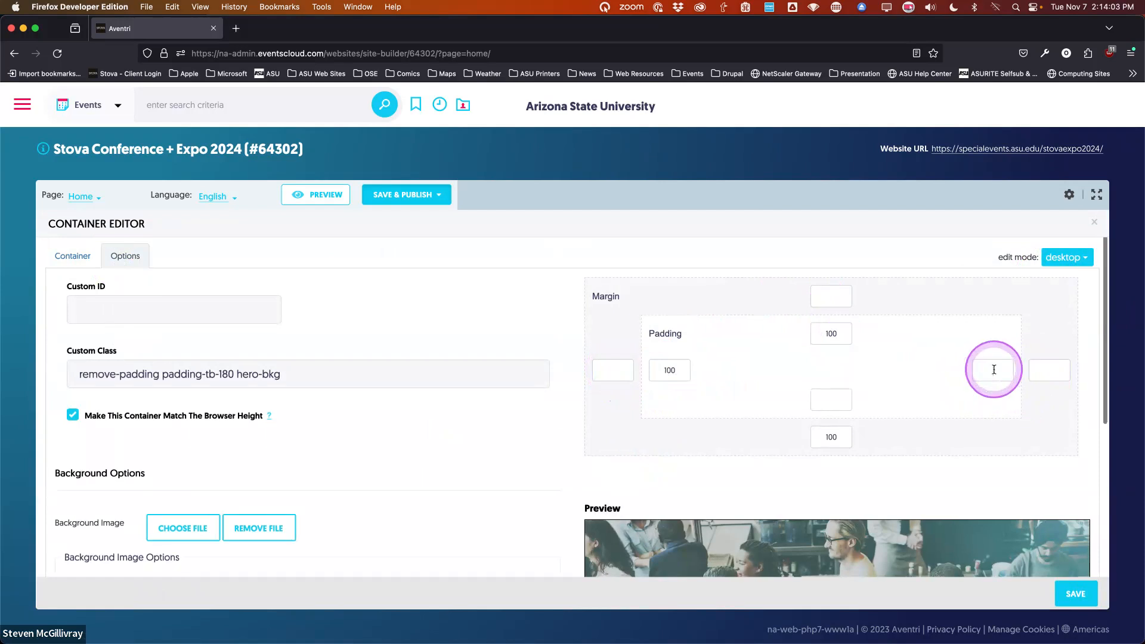
text(100)
double_click(832, 439)
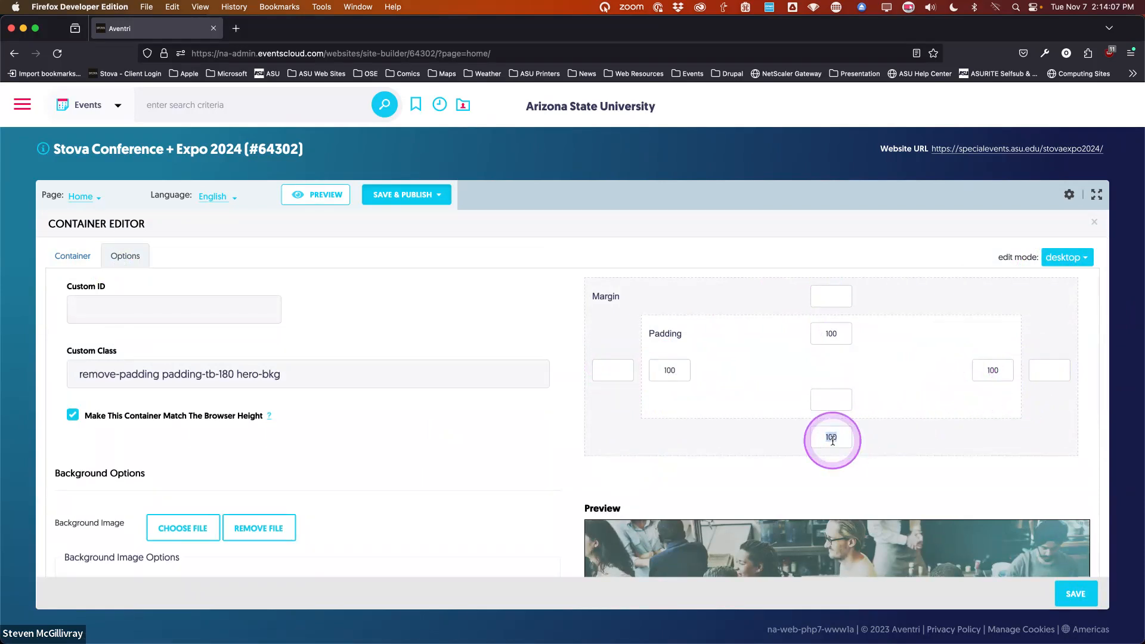
click(833, 398)
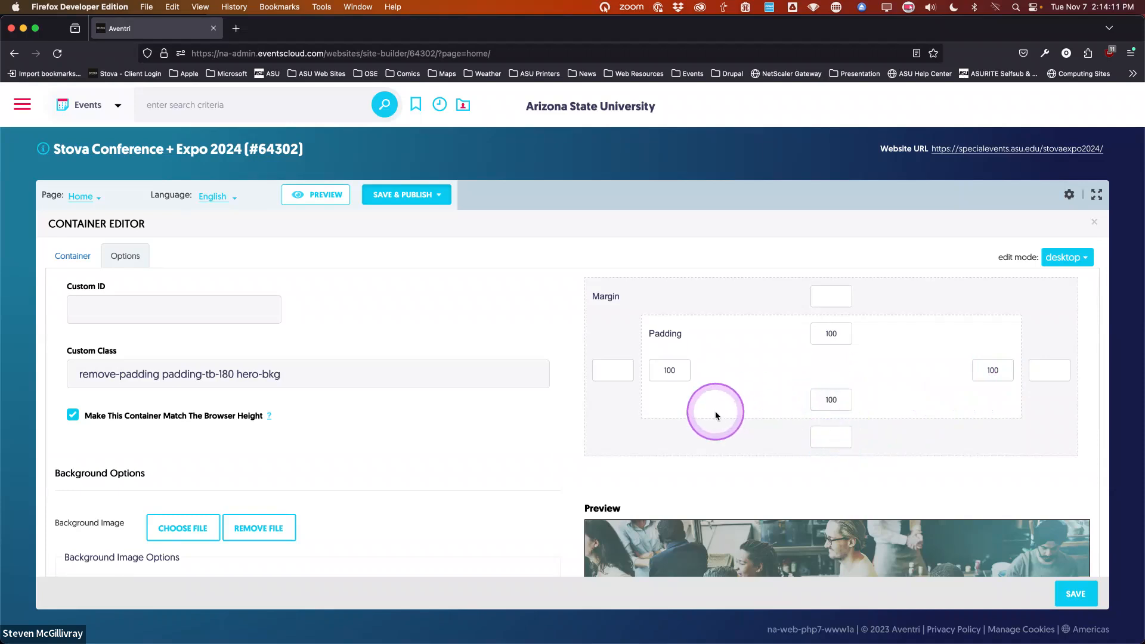
Remove the remove-padding and padding-tb-180 classes from the hero container, keeping only hero-bkg, and save it
drag(79, 376, 239, 378)
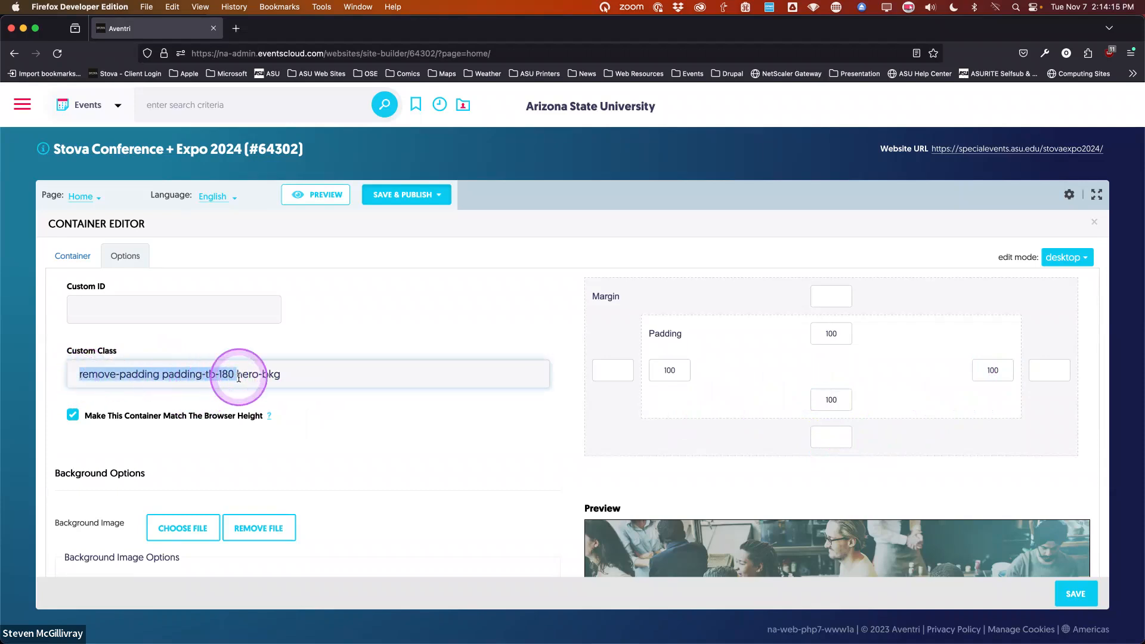
key(BackSpace)
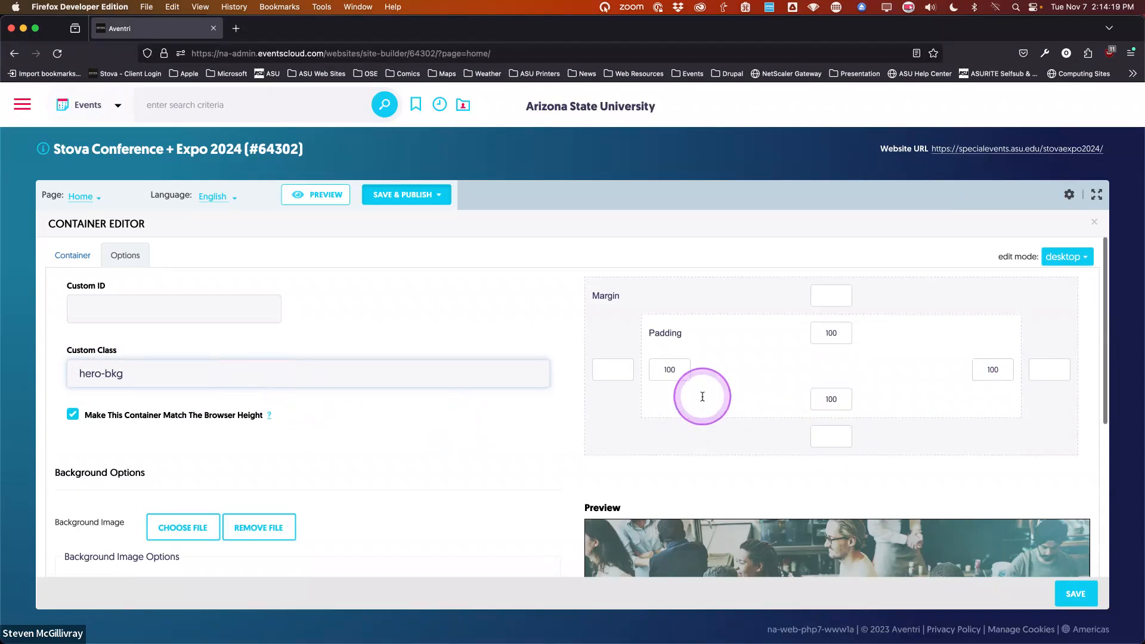
click(739, 411)
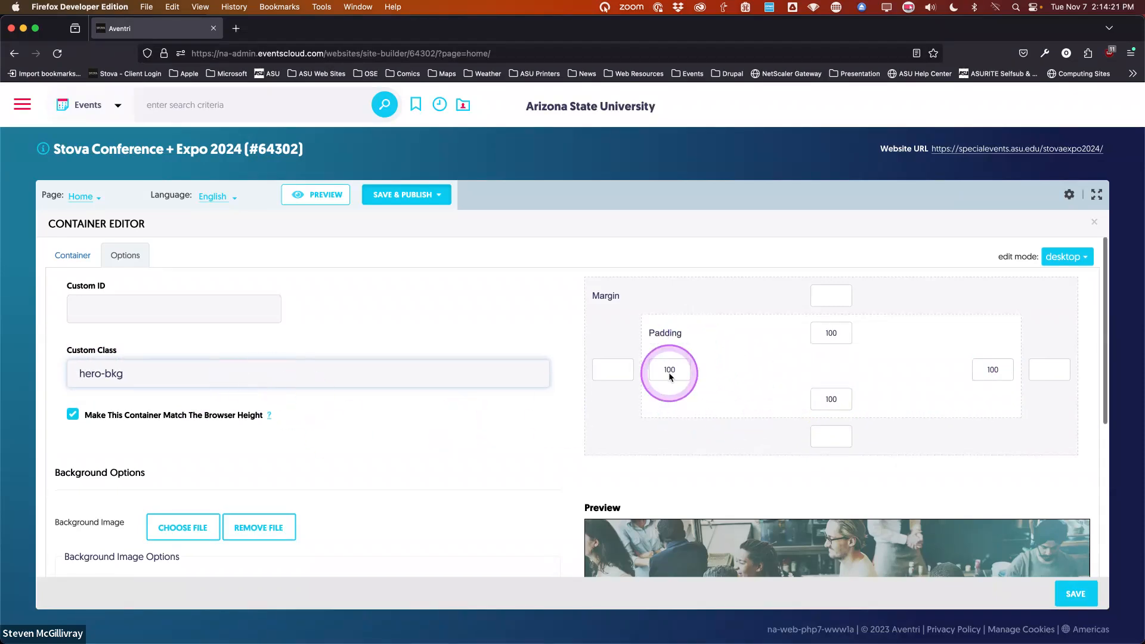
click(1074, 595)
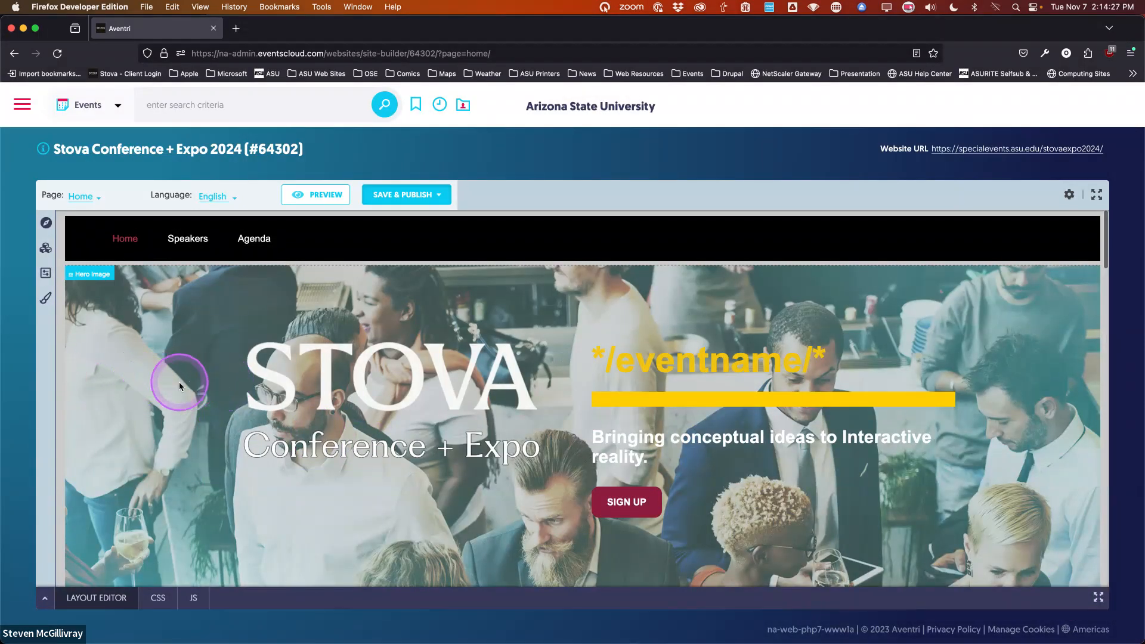
scroll(286, 278, down, 1)
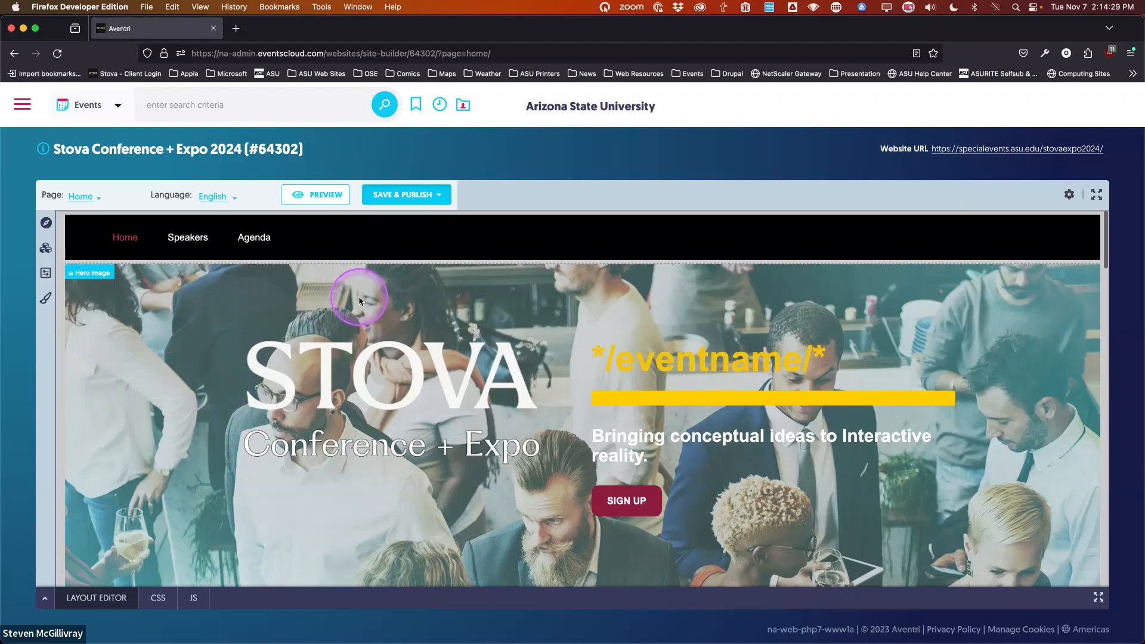
scroll(1050, 426, down, 4)
scroll(1052, 431, up, 2)
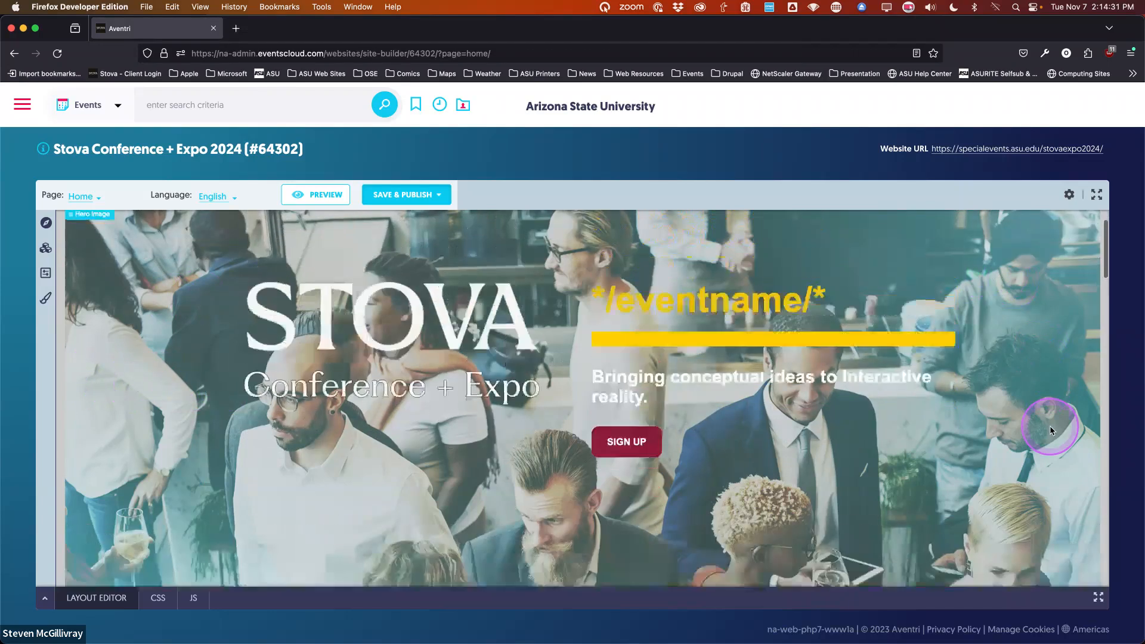
scroll(1052, 431, up, 2)
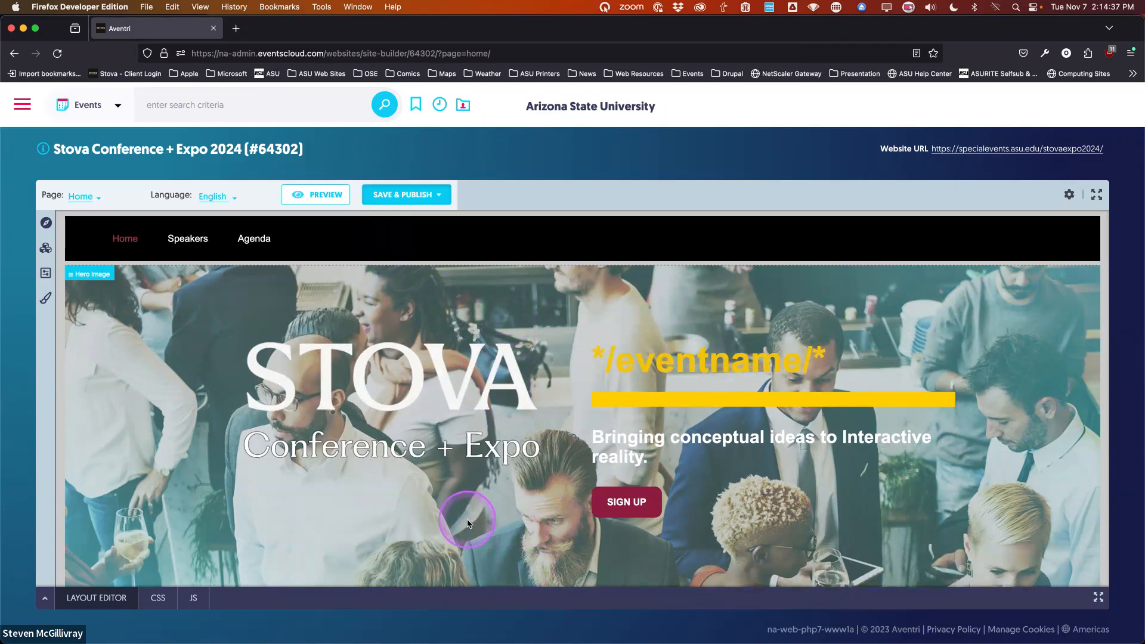
scroll(468, 524, down, 3)
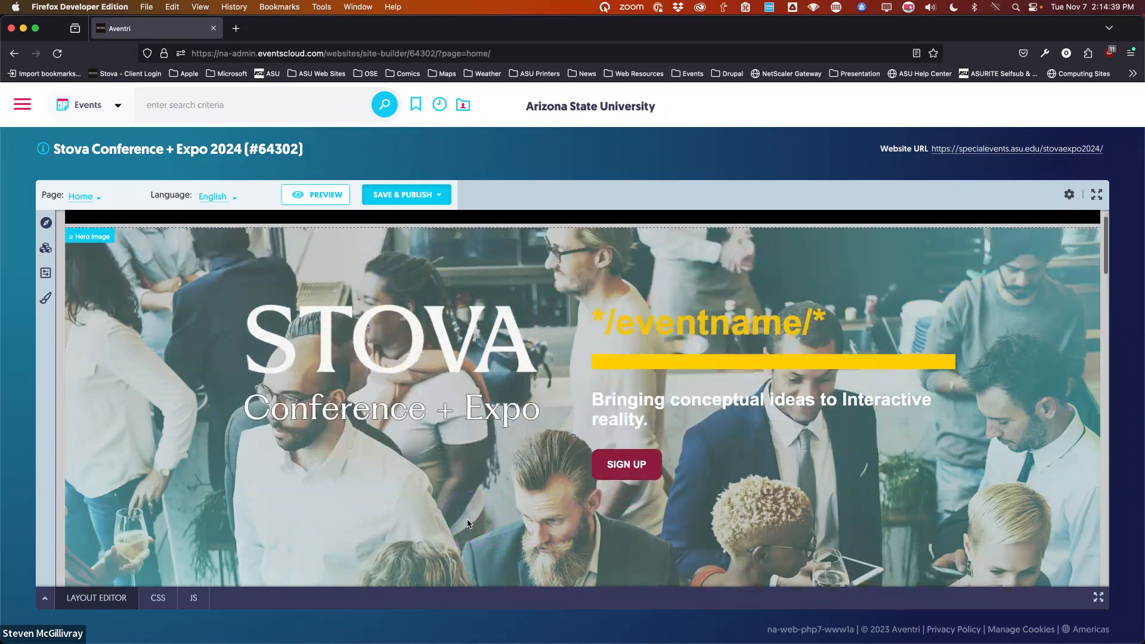
scroll(467, 524, up, 3)
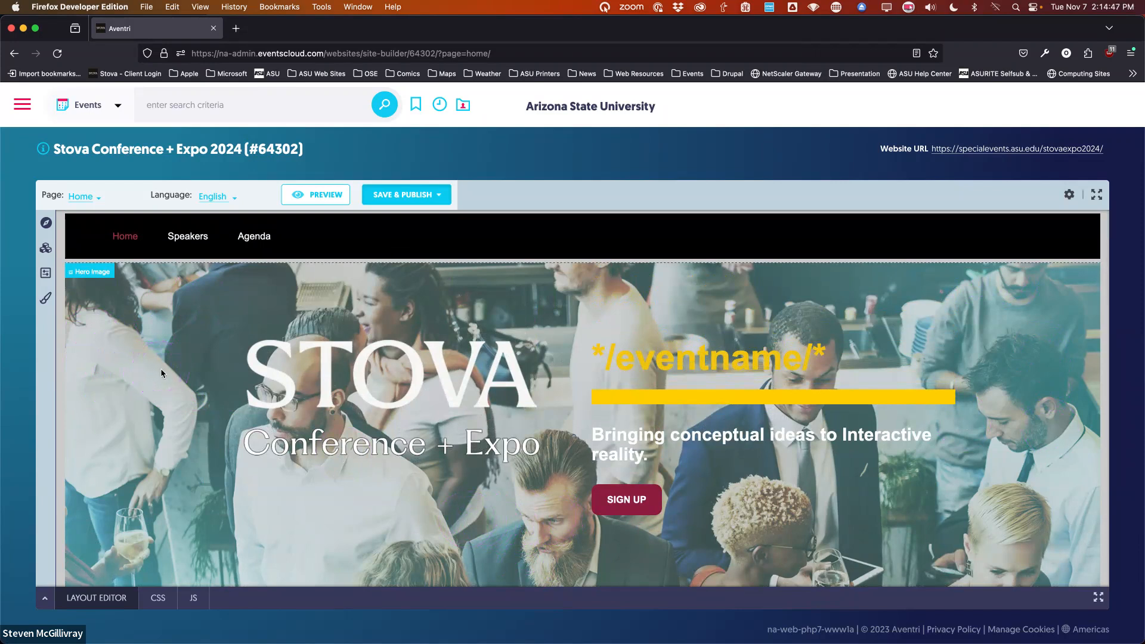
scroll(161, 373, up, 1)
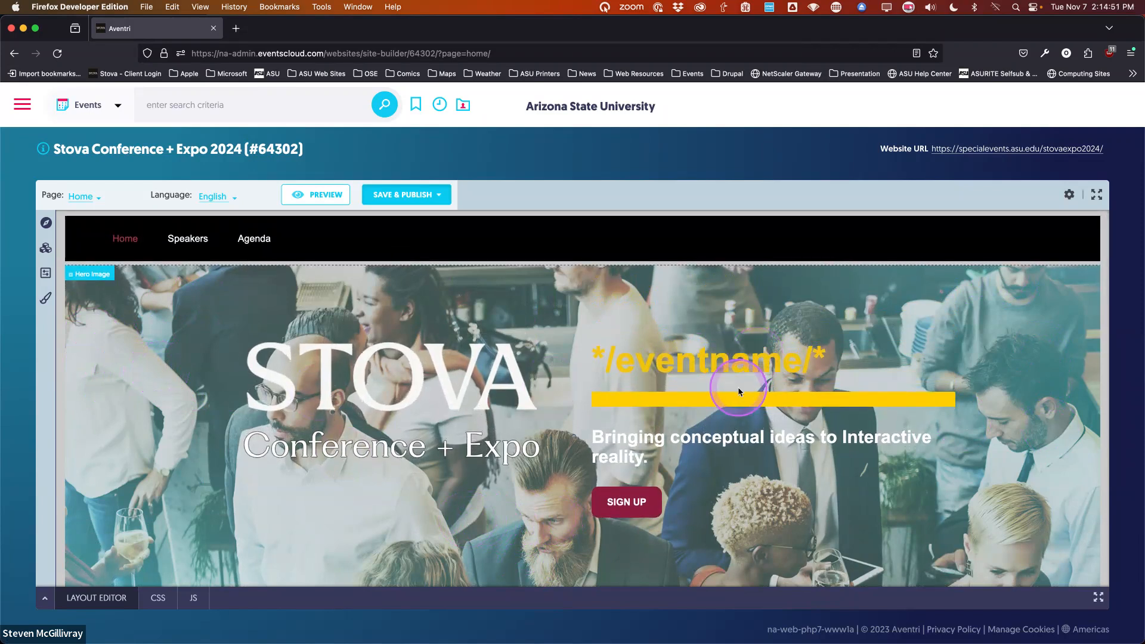
Examine the merge field categories available for the event name heading in the hero, and close them without inserting one
click(709, 389)
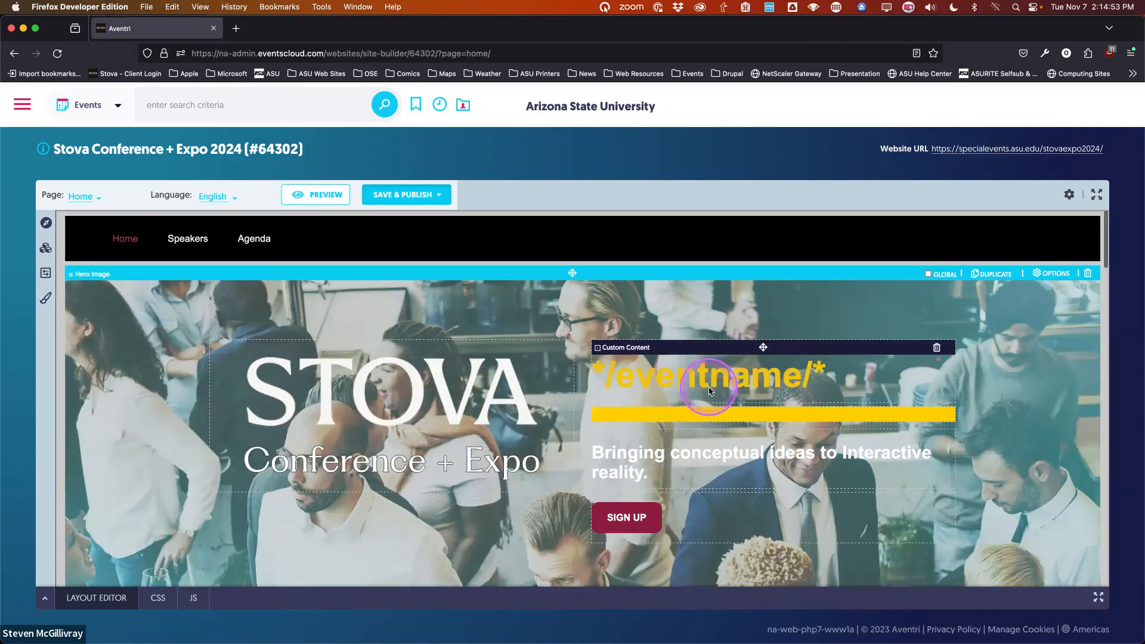
click(709, 388)
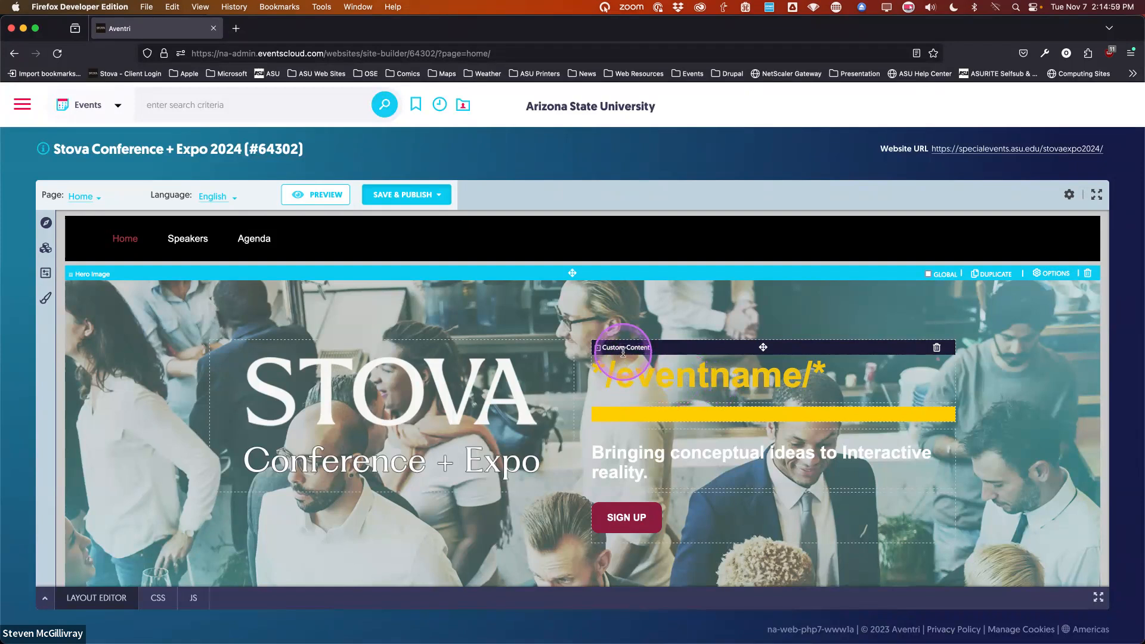
click(659, 380)
drag(592, 376, 838, 380)
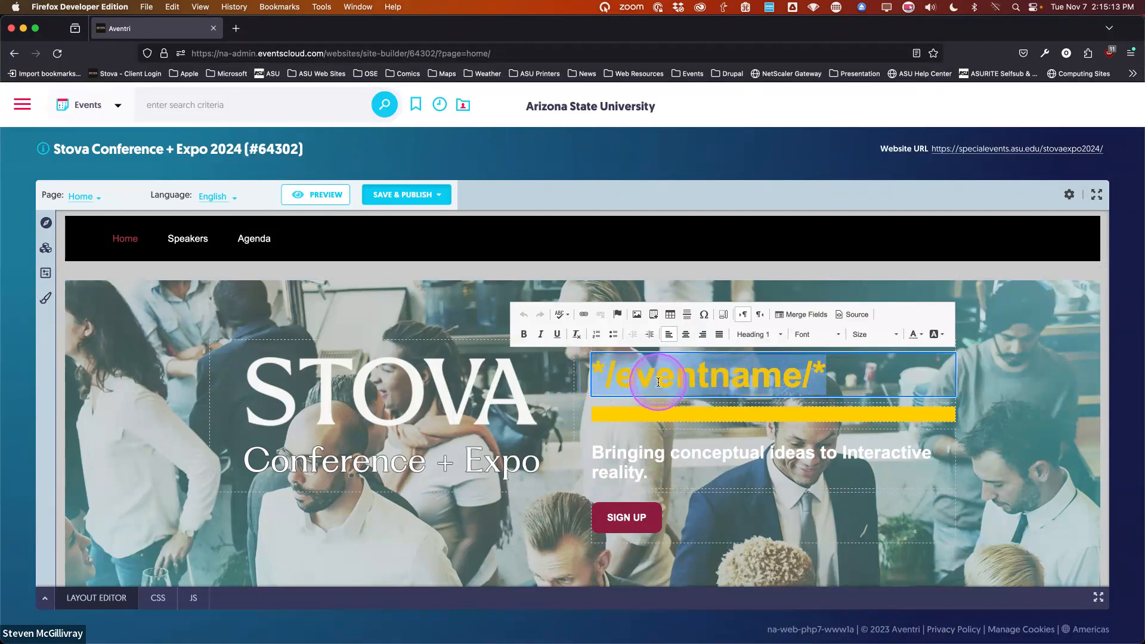
click(795, 317)
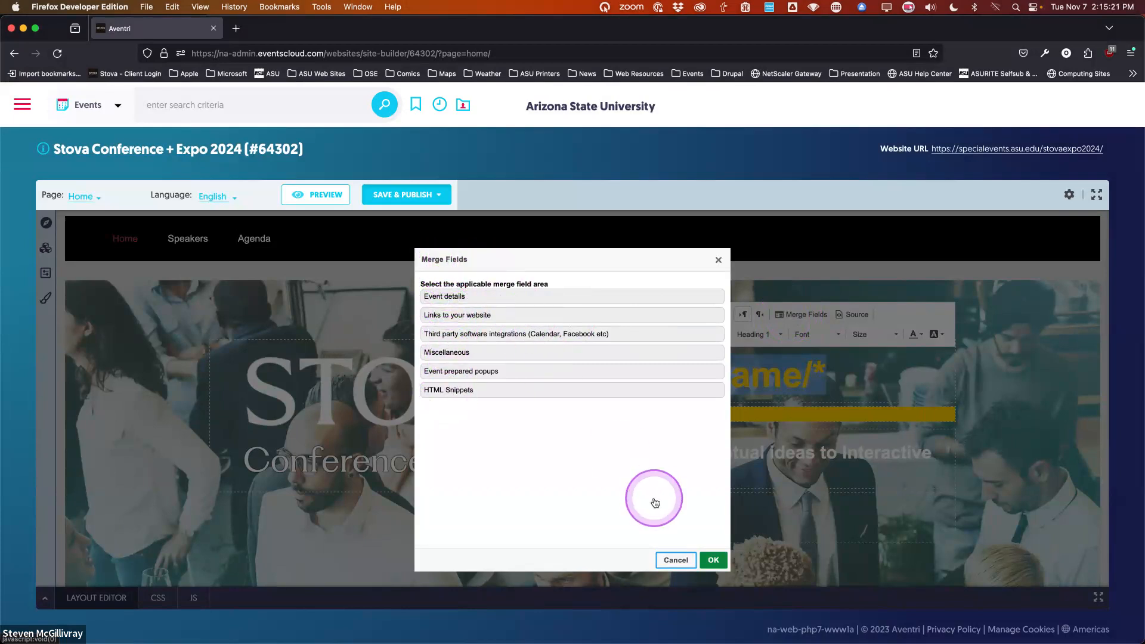
click(719, 261)
click(743, 316)
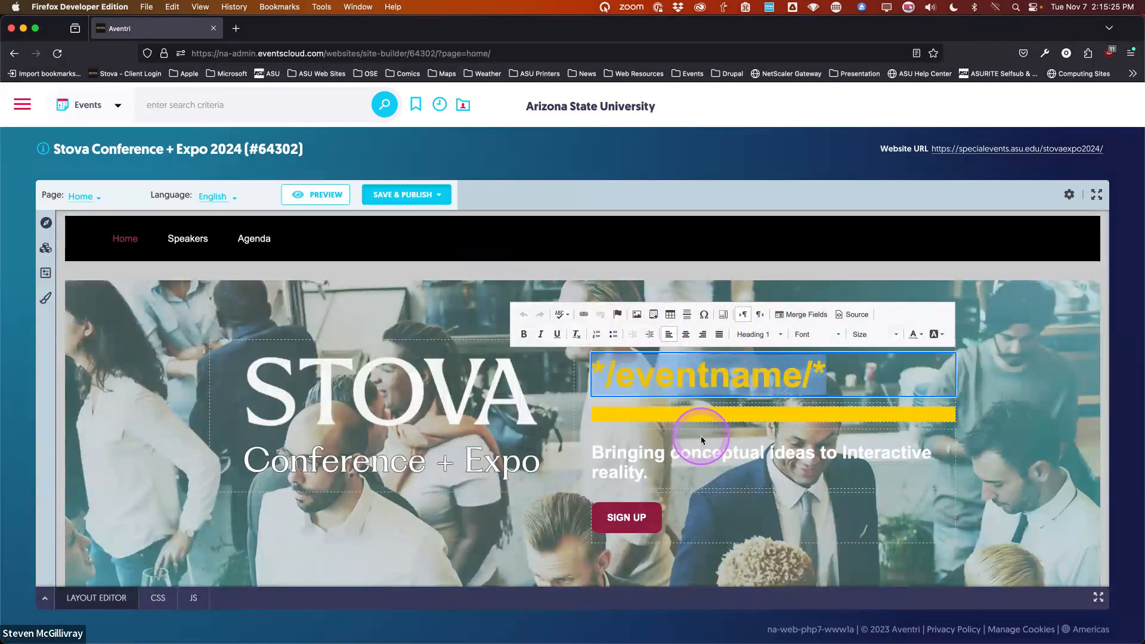
Add the line "Add some text" below the hero's "Bringing conceptual ideas to Interactive reality." heading and make it bold
click(670, 457)
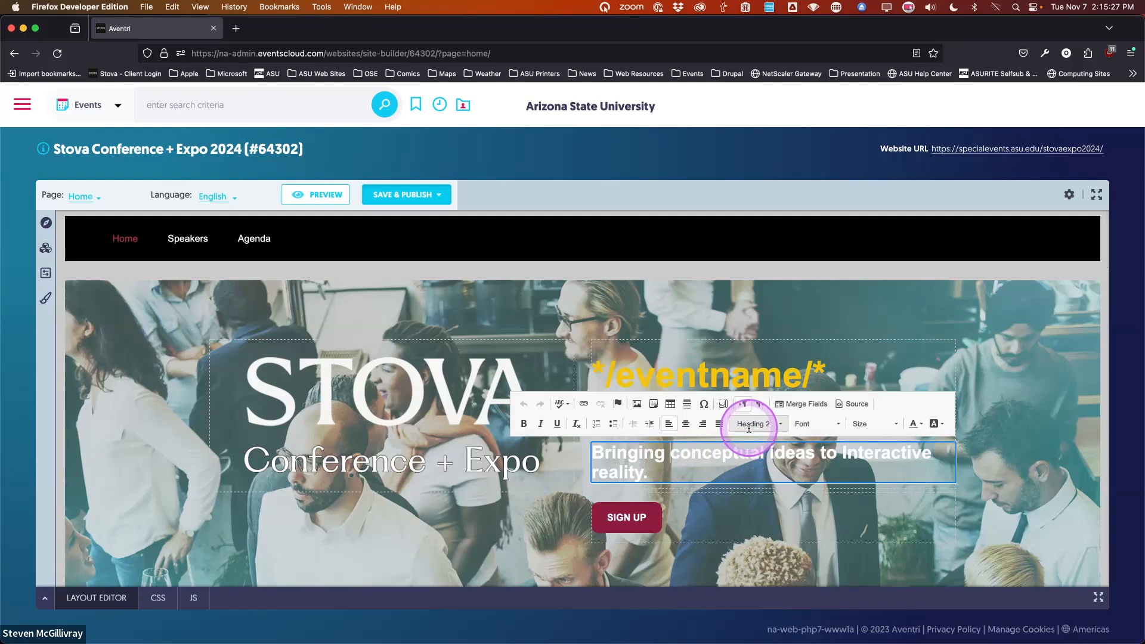
triple_click(631, 458)
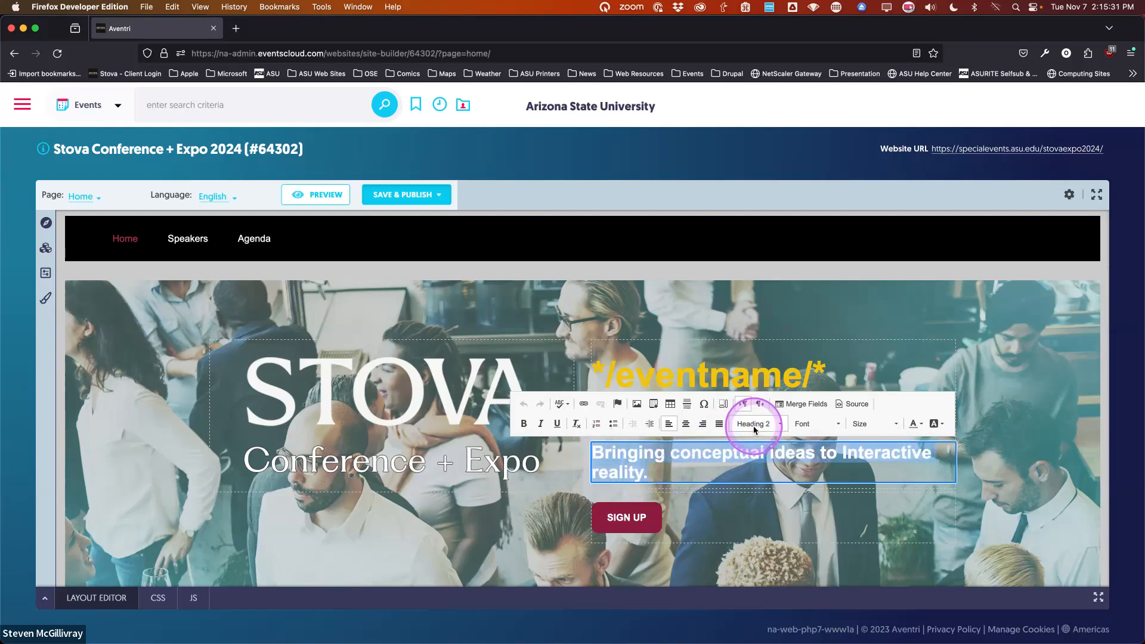
click(673, 470)
text(.)
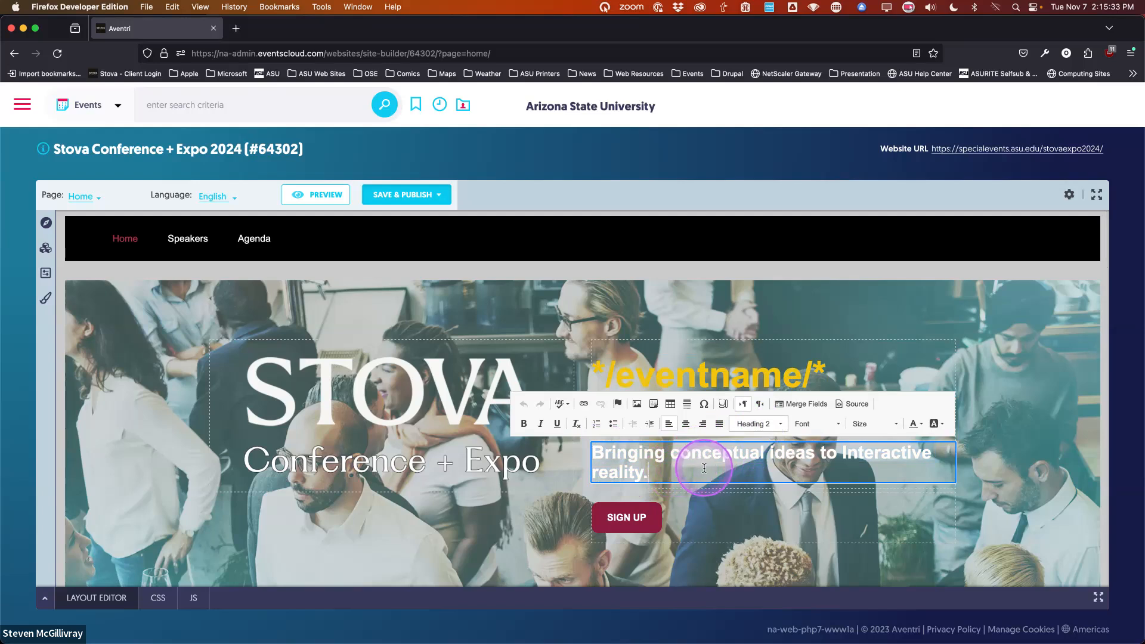
key(Return)
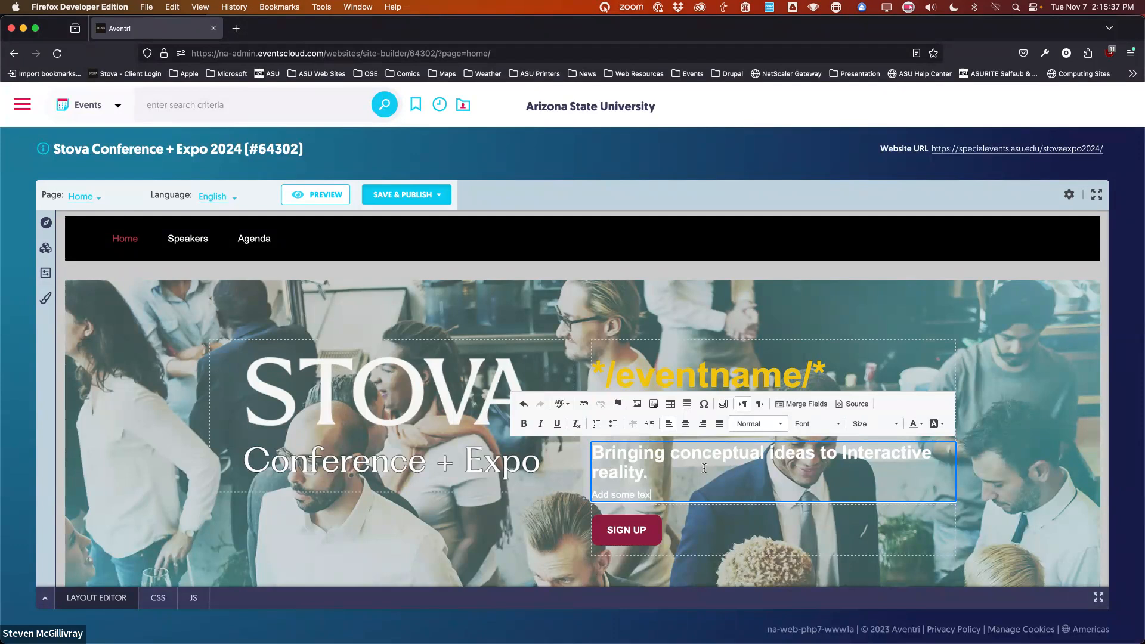
drag(655, 496, 589, 496)
click(524, 423)
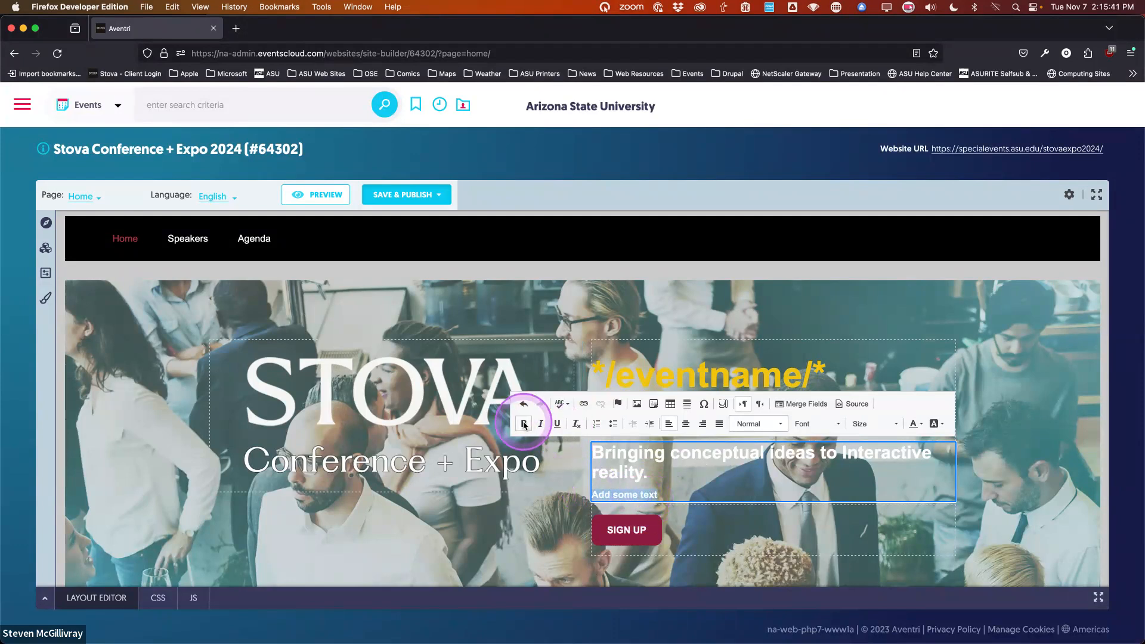
click(734, 465)
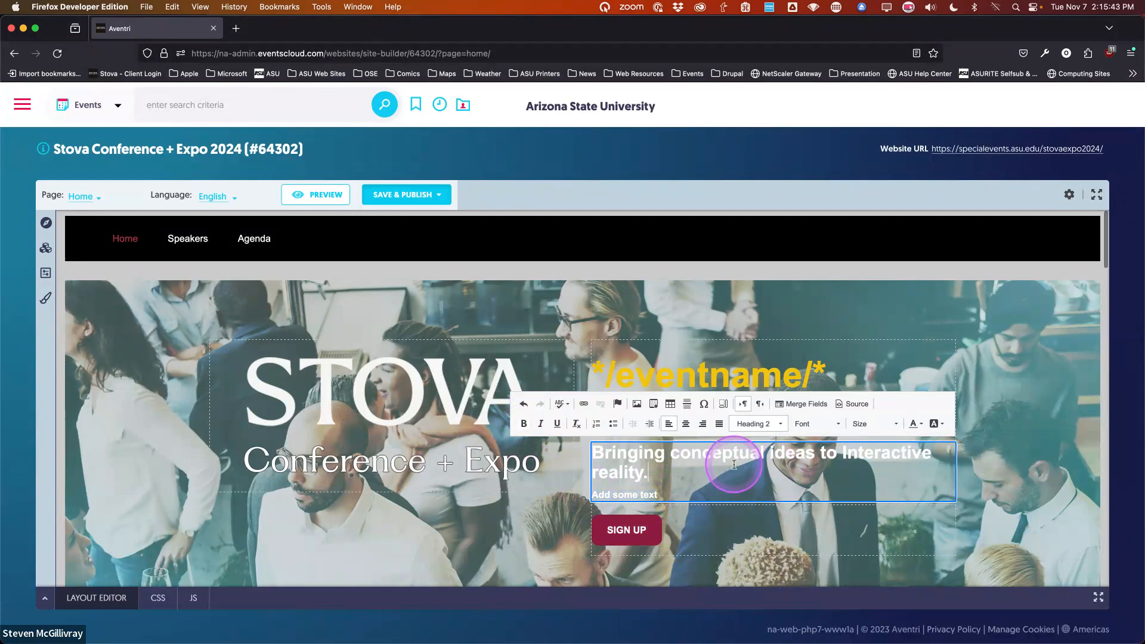
Change the hero's SIGN UP button to a New Registration Button with the text "Register Now"
scroll(663, 462, down, 1)
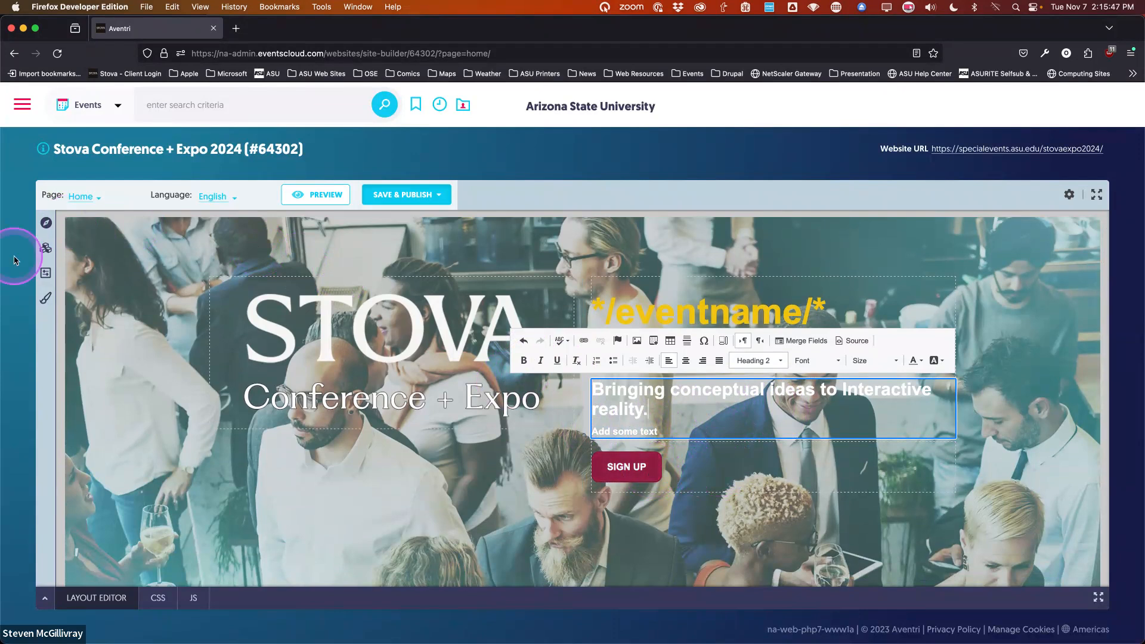
click(45, 250)
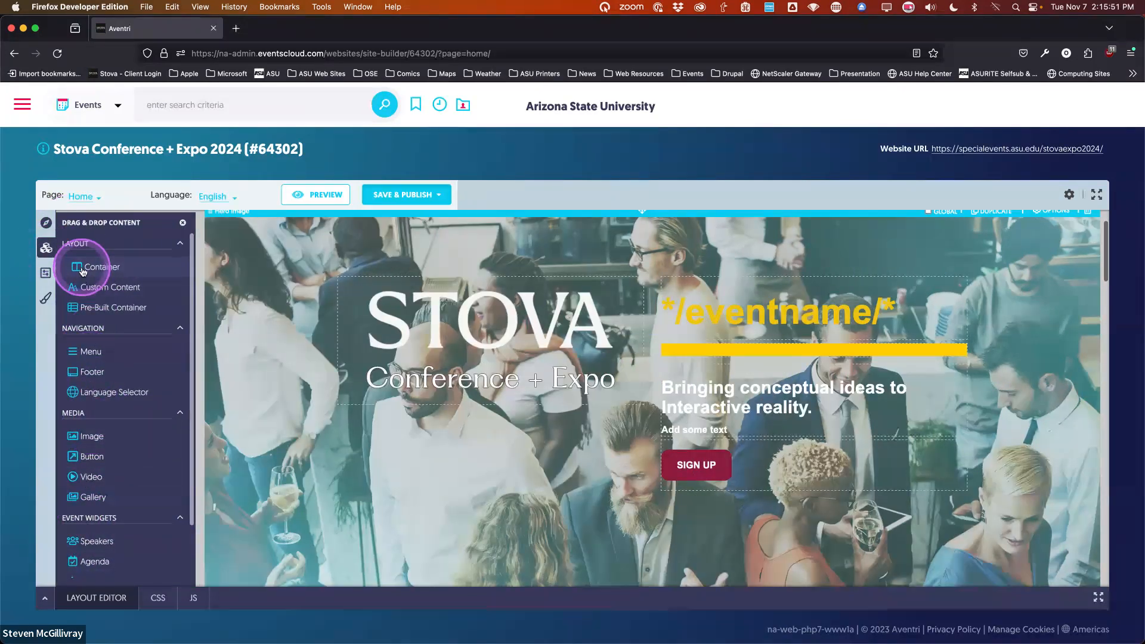
click(694, 466)
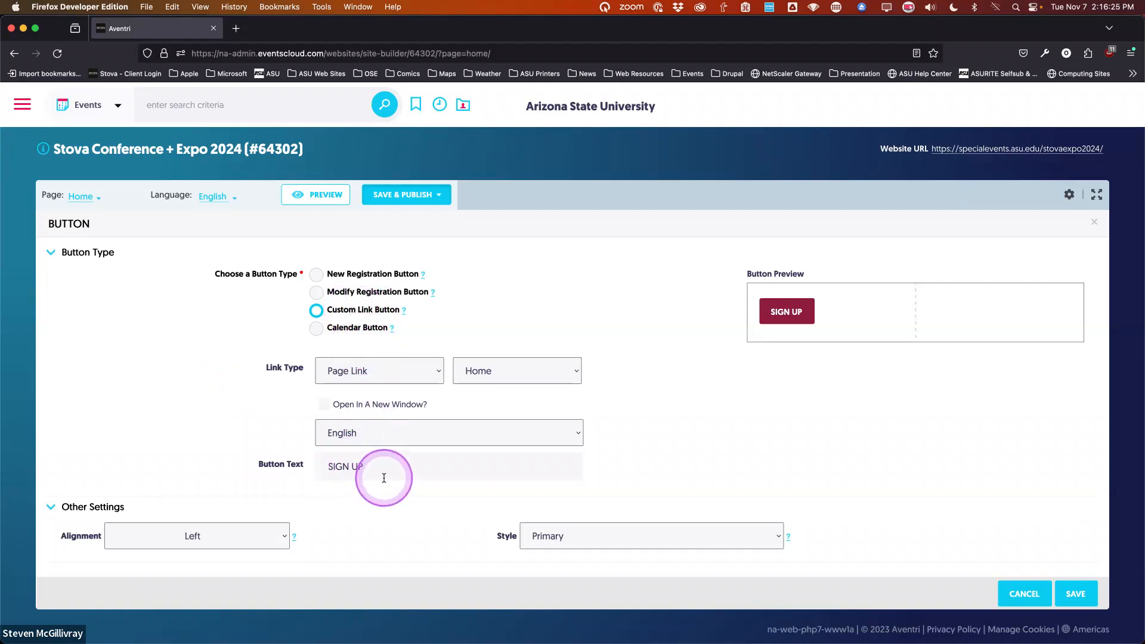
click(316, 275)
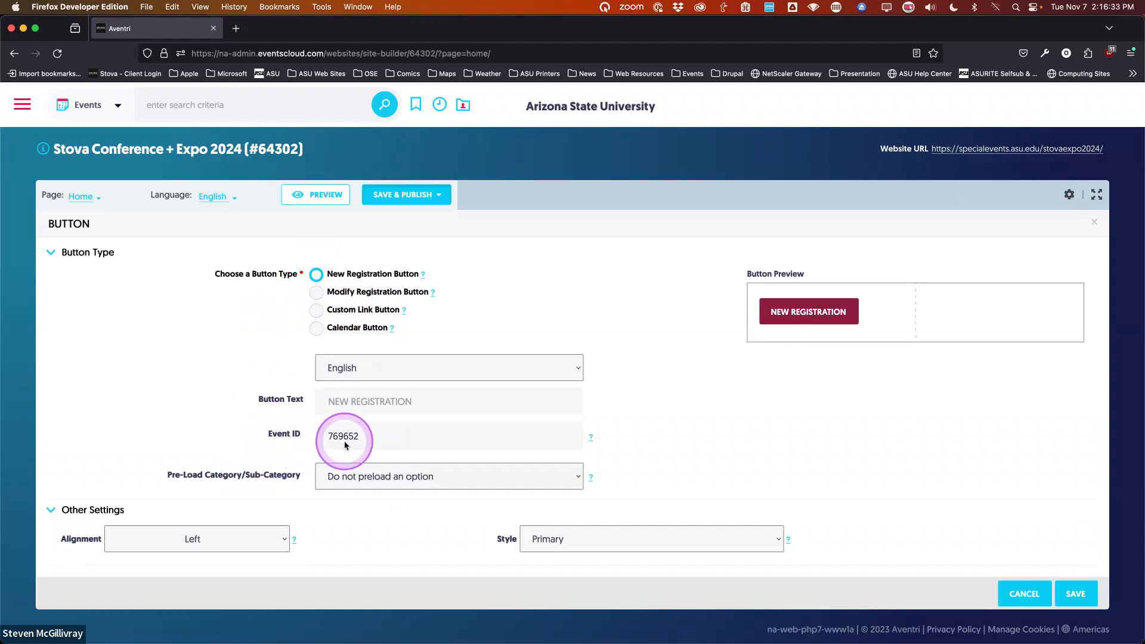
click(364, 400)
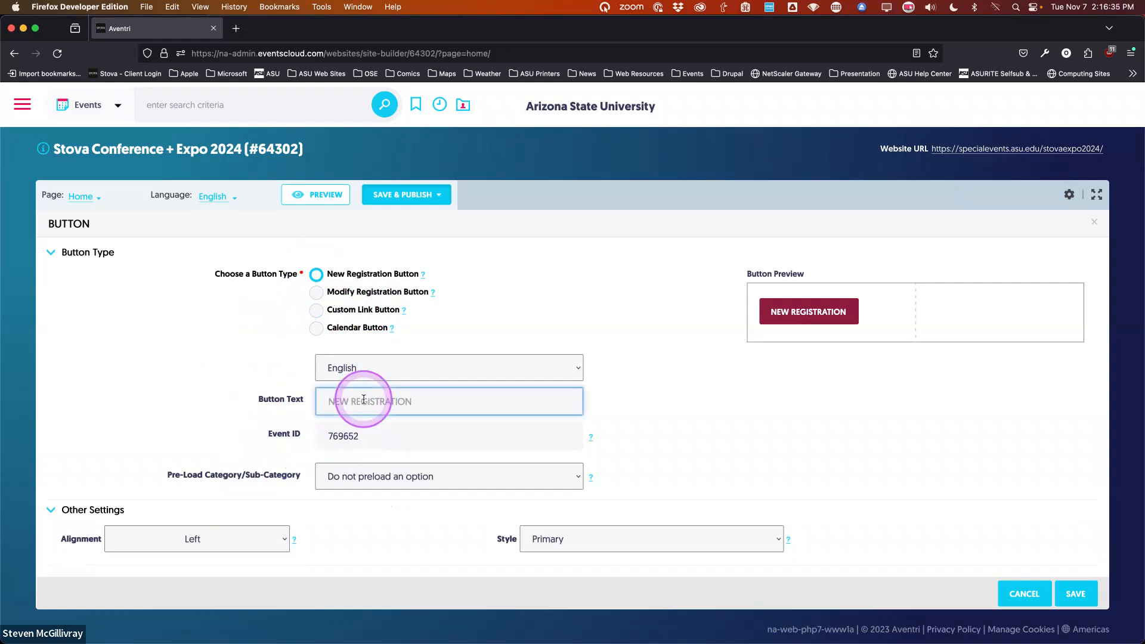
text(Register)
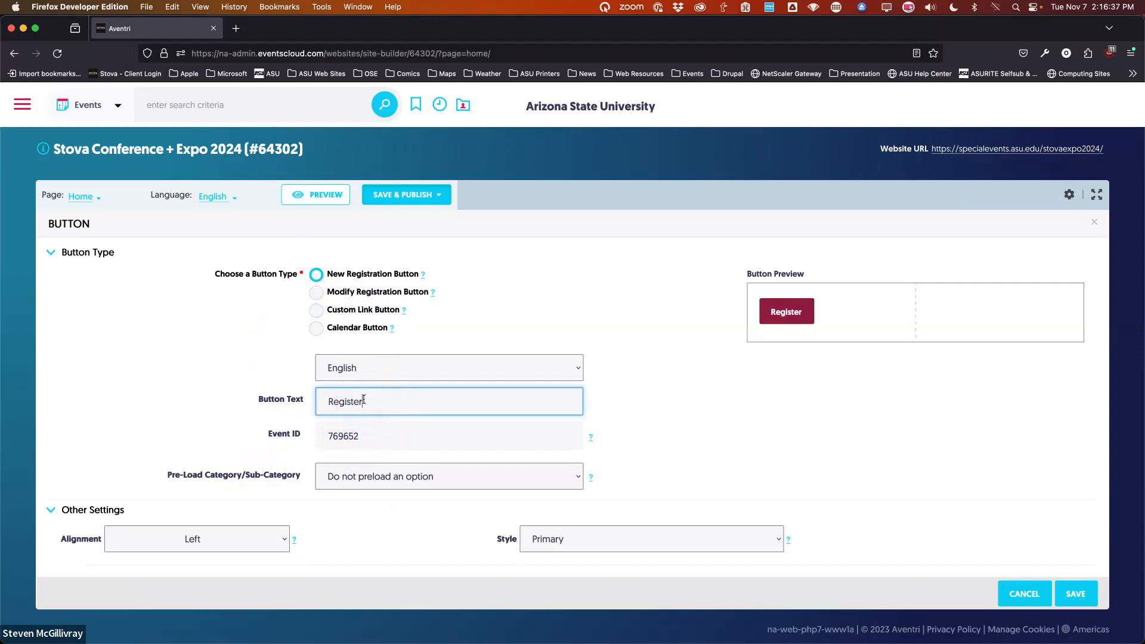
text( Ho)
key(BackSpace)
key(BackSpace)
text(Now)
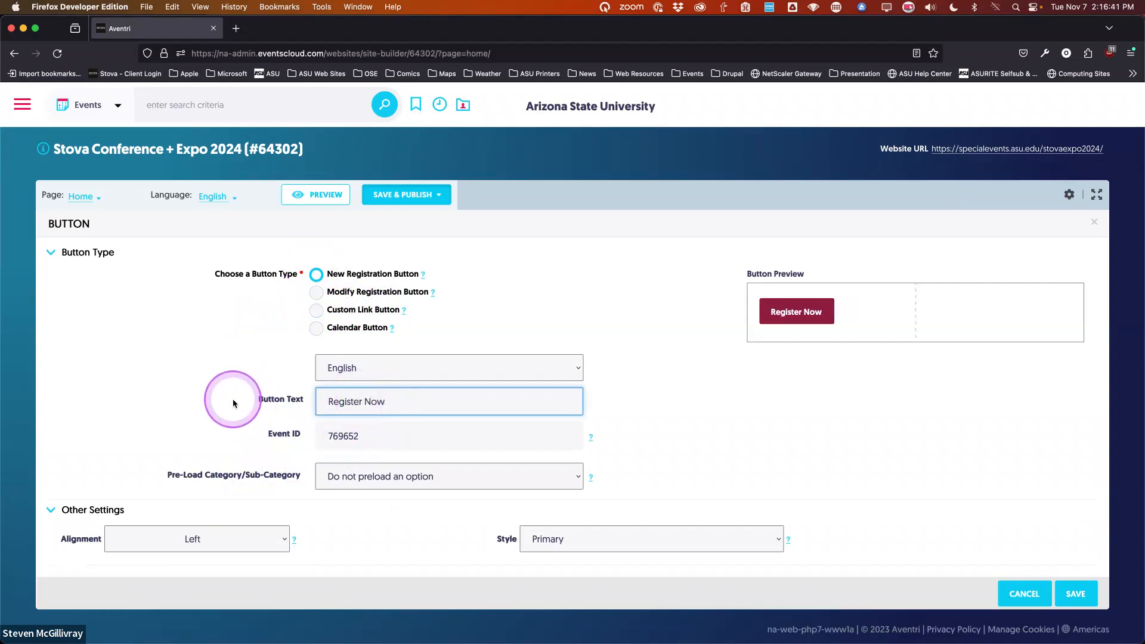
Try the Center and Right alignments for the registration button, set it back to Left, and save the button
click(200, 541)
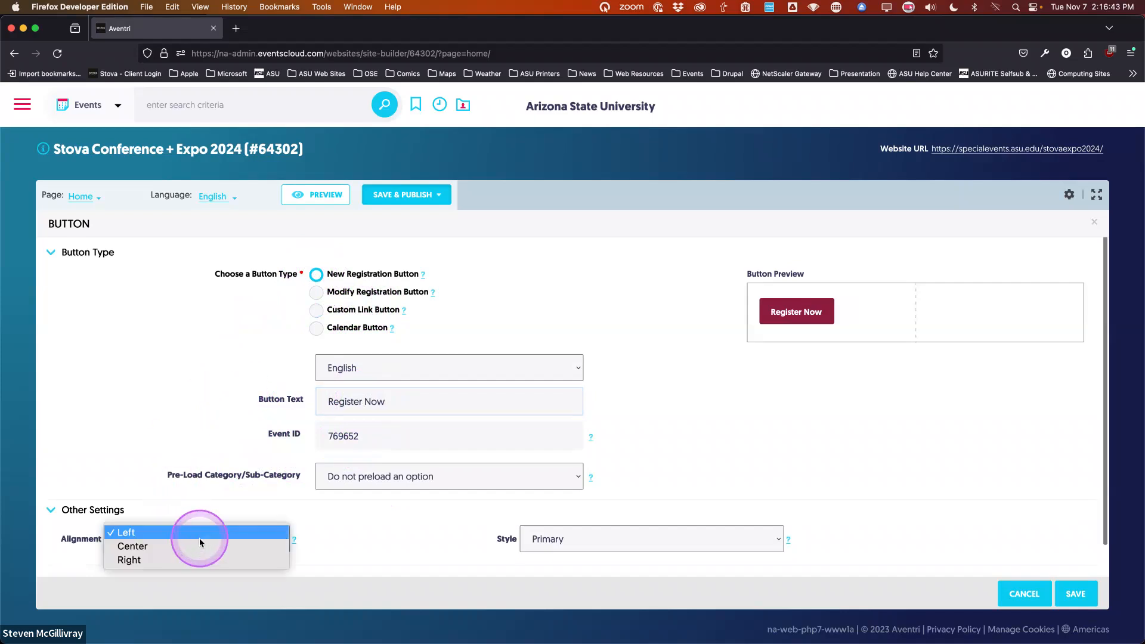
click(198, 547)
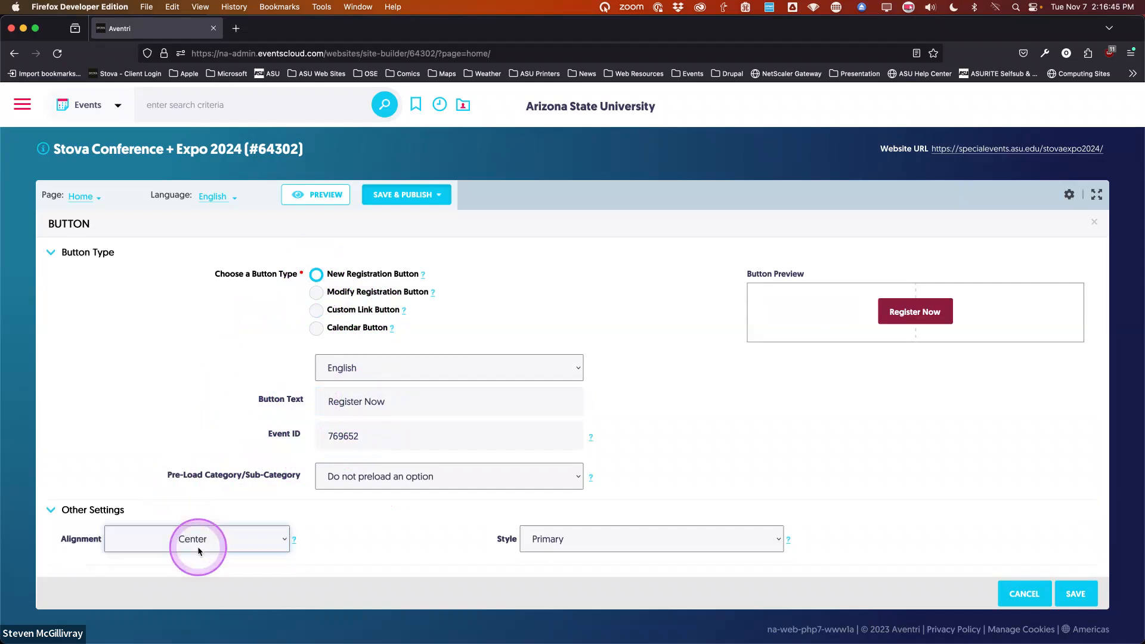
click(192, 540)
click(192, 542)
click(193, 540)
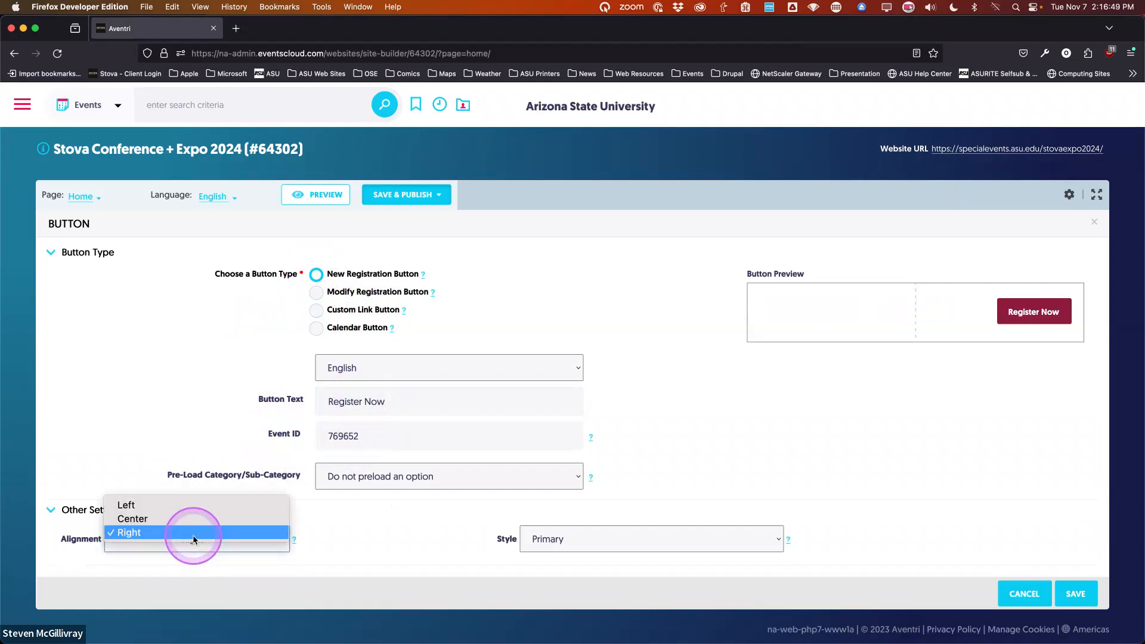
click(193, 505)
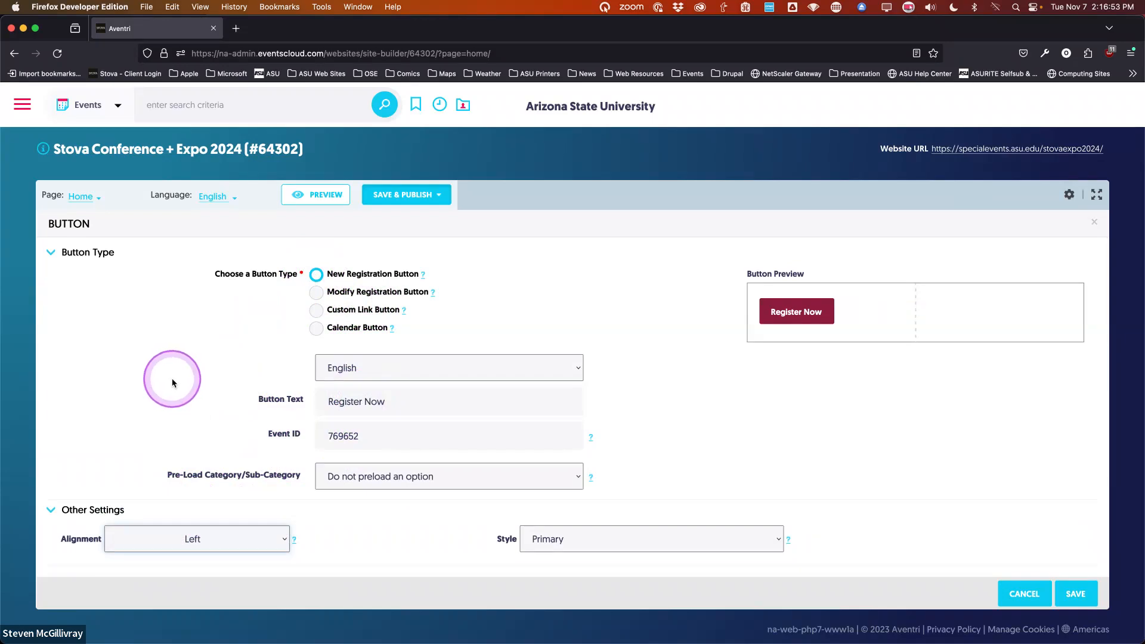
click(1075, 595)
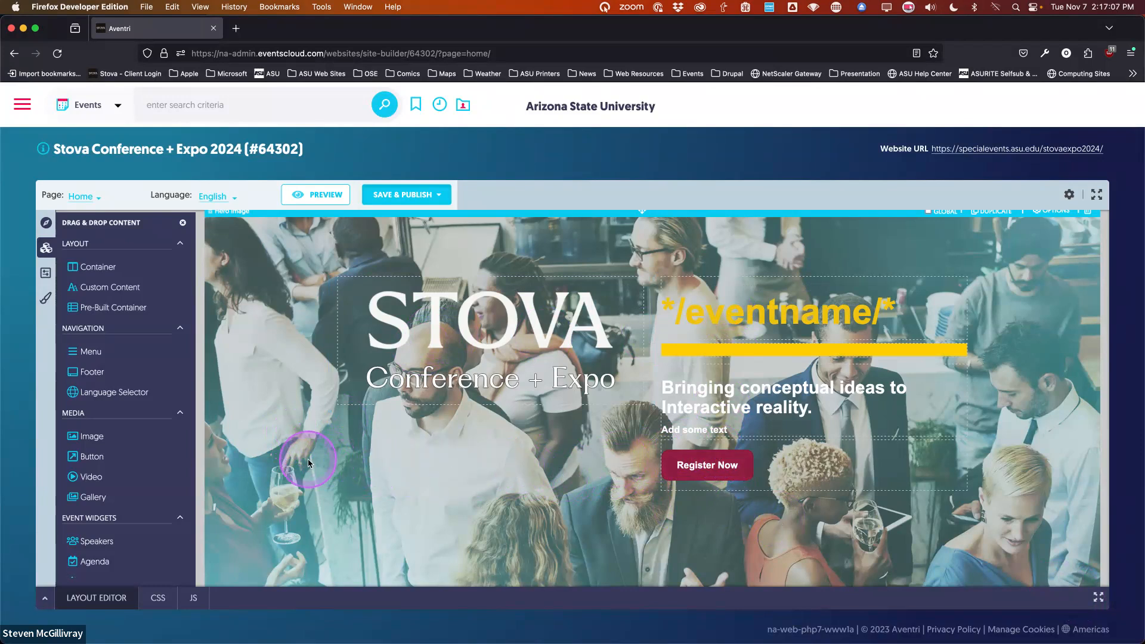
Switch the site builder from the Home page to the Exhibitors page
scroll(304, 460, up, 2)
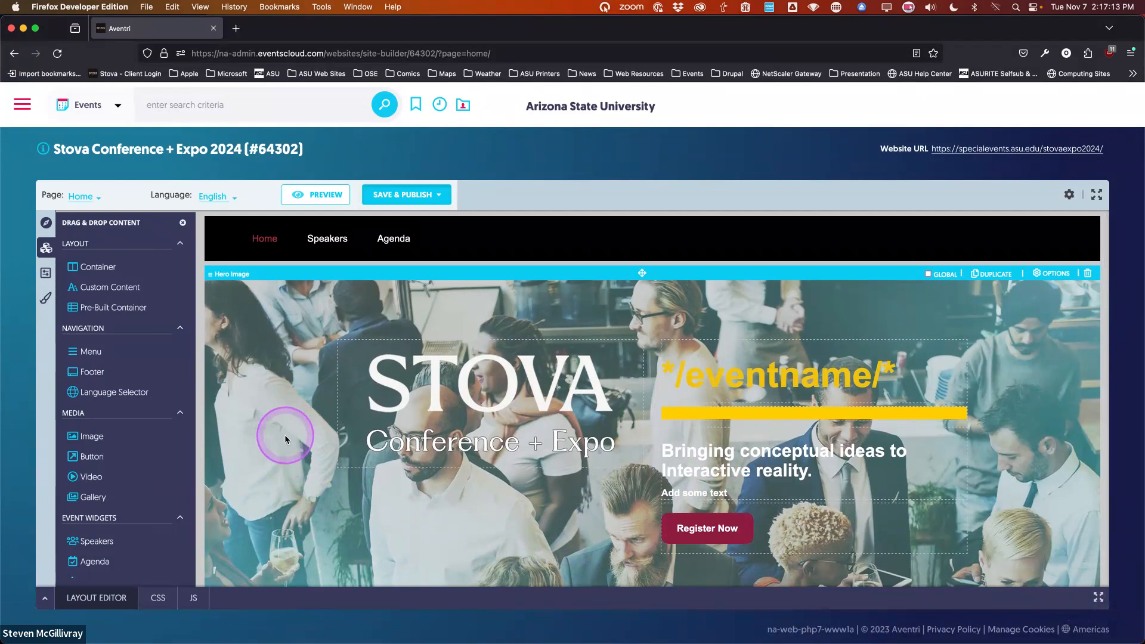
click(80, 197)
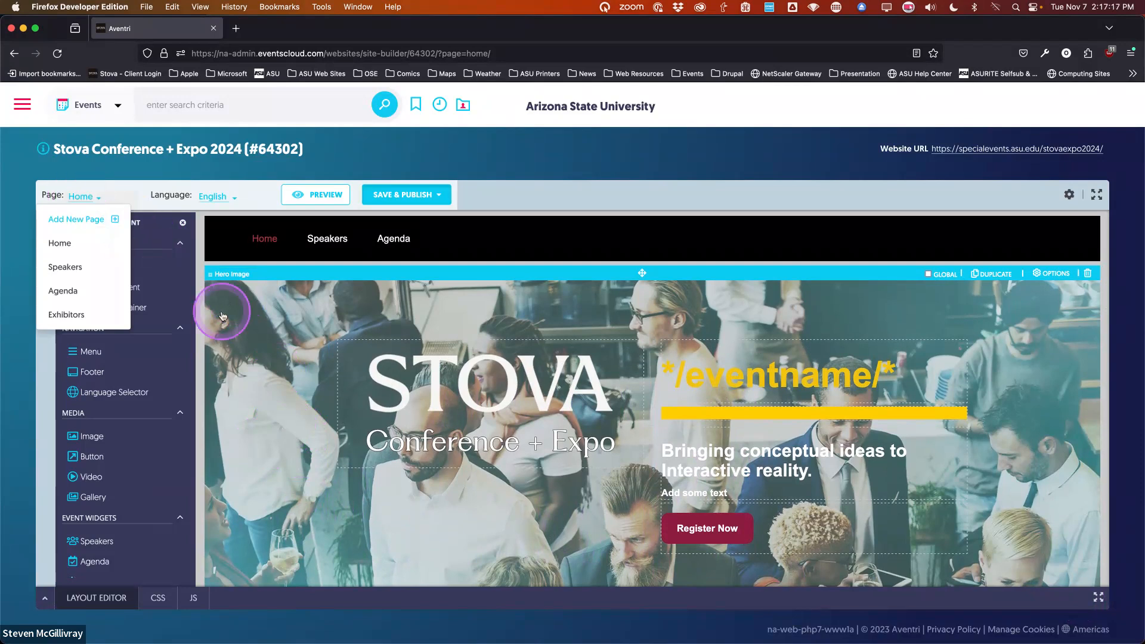
click(68, 315)
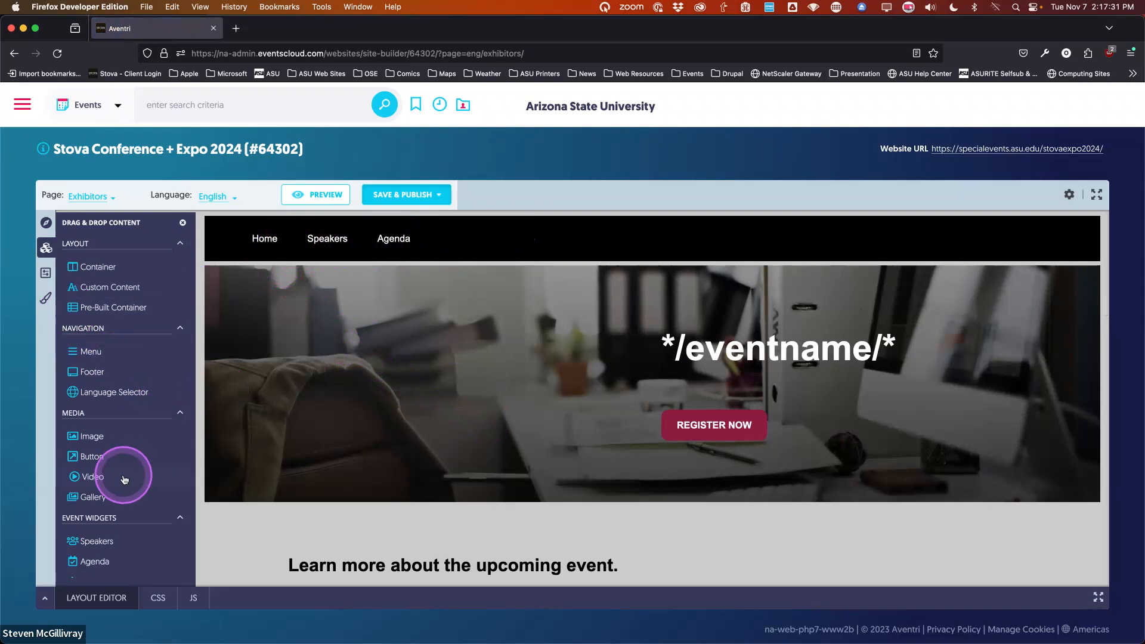
Add a Page menu item for the Exhibitors page to the navigation menu, keeping Exhibitors as its name
click(556, 244)
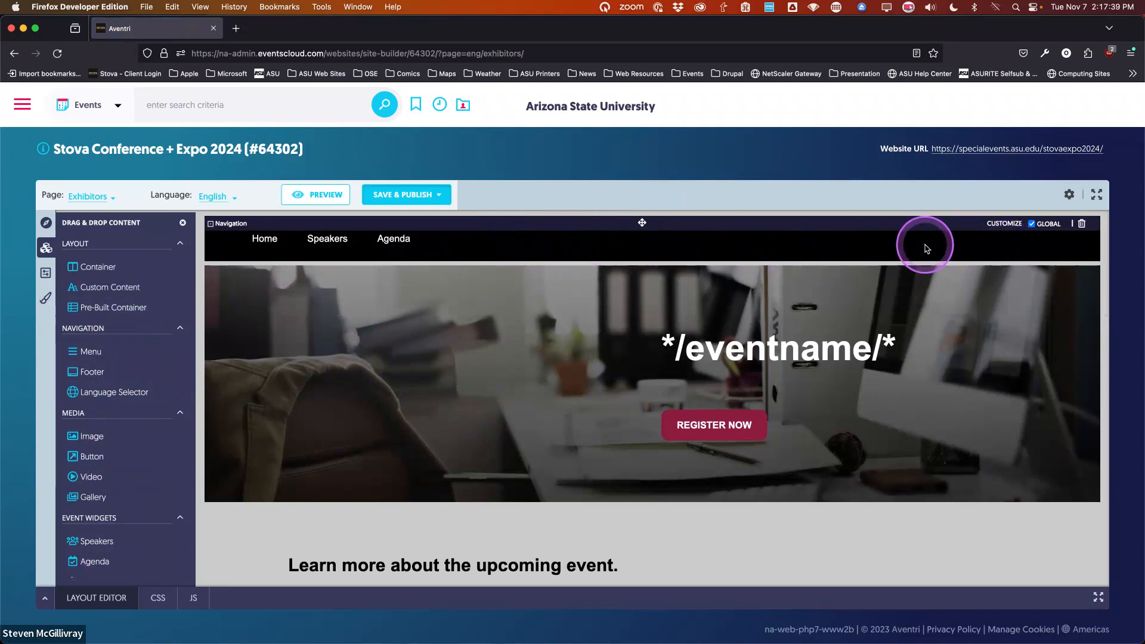
click(1004, 225)
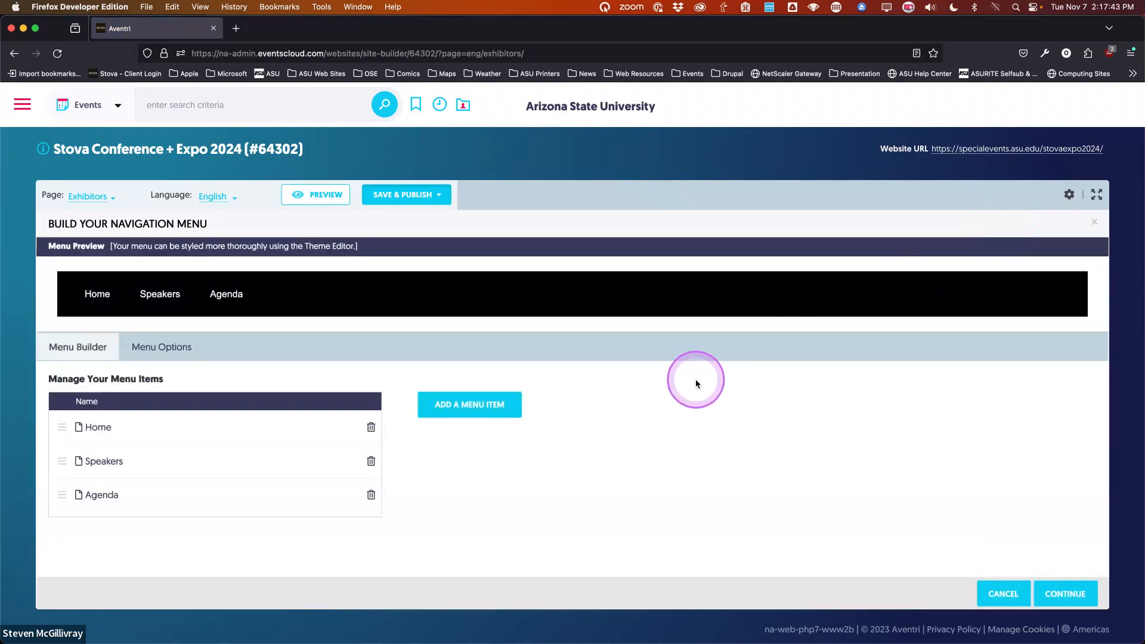
click(479, 411)
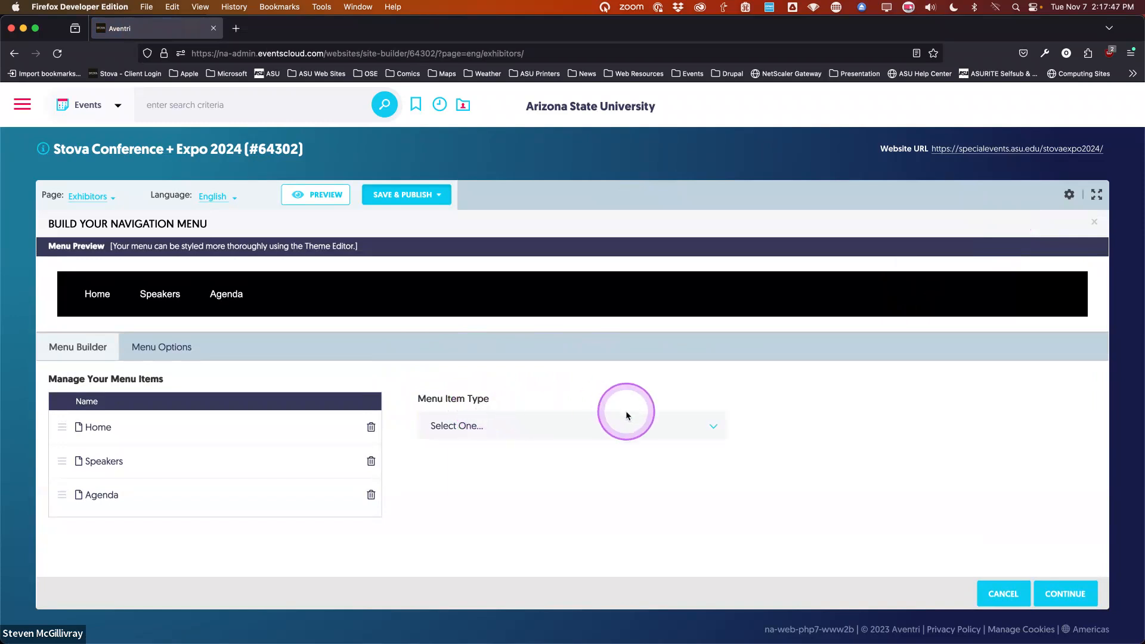
click(690, 425)
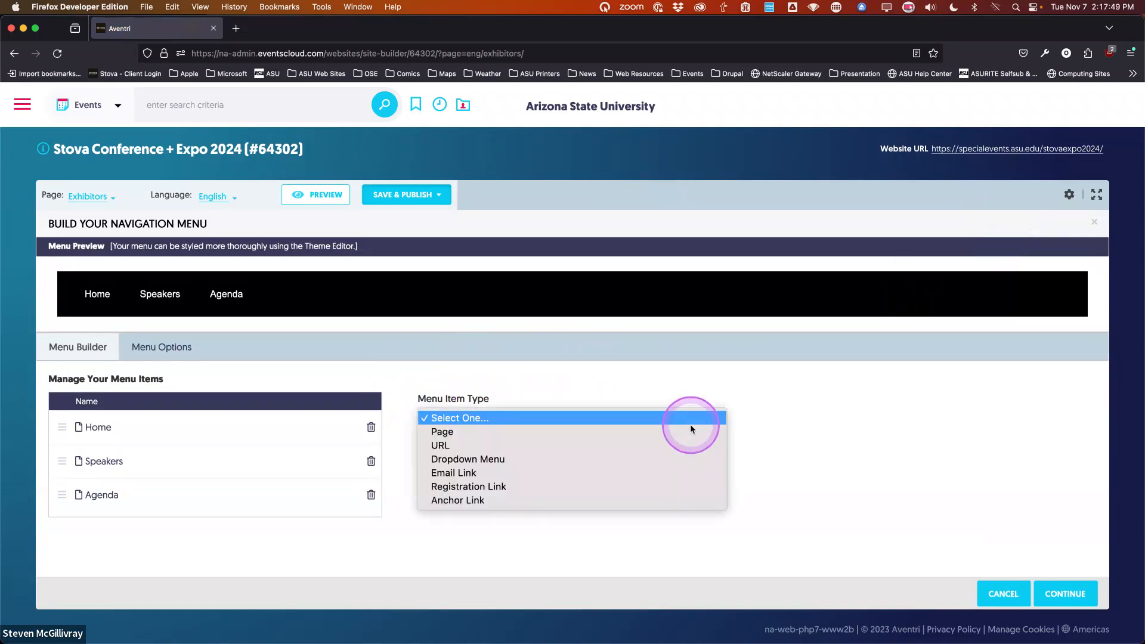
click(447, 433)
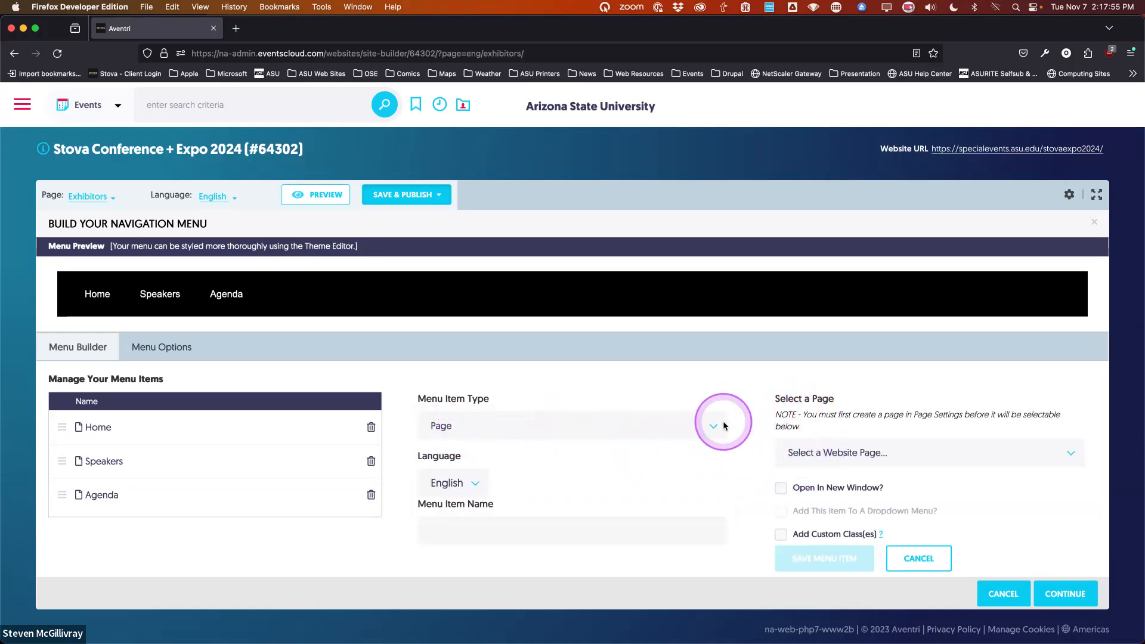
click(907, 453)
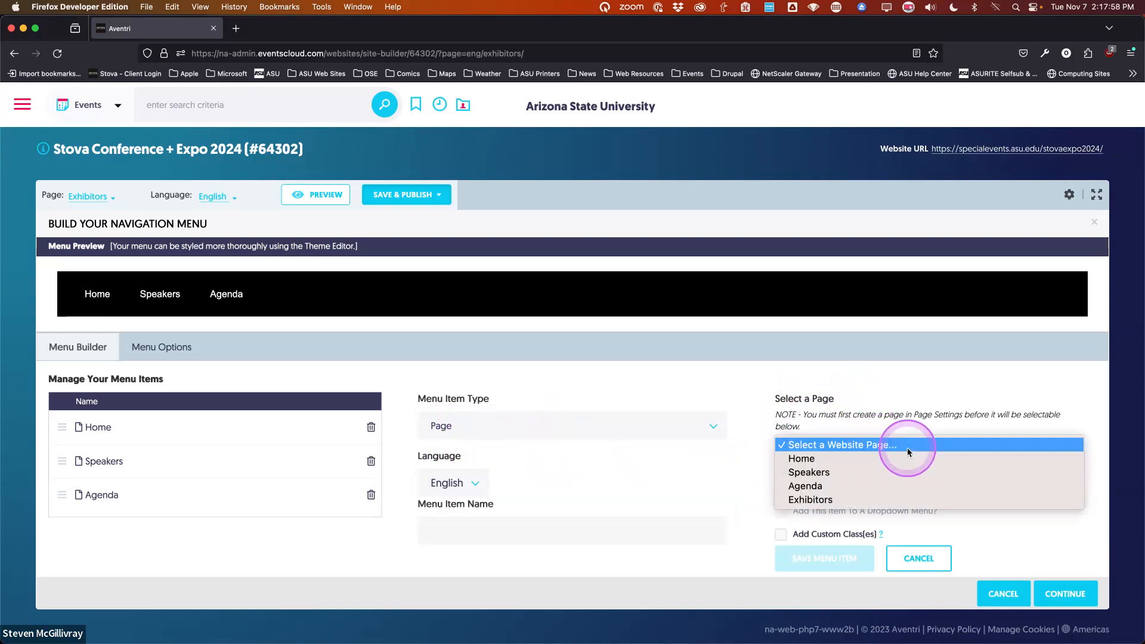
click(909, 502)
scroll(756, 473, down, 1)
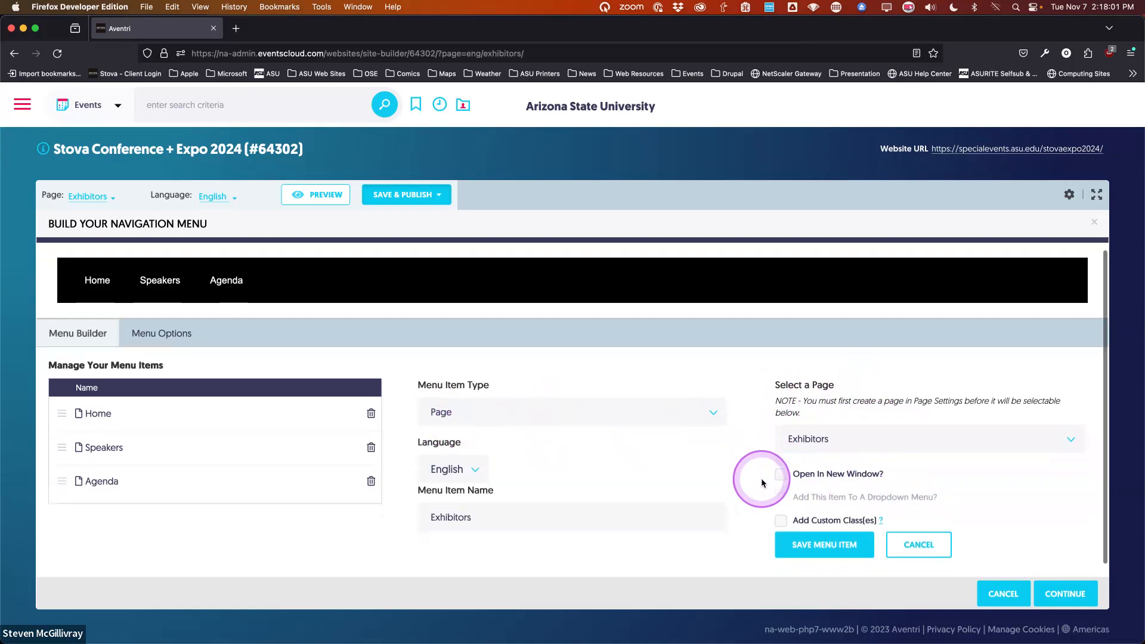
click(813, 537)
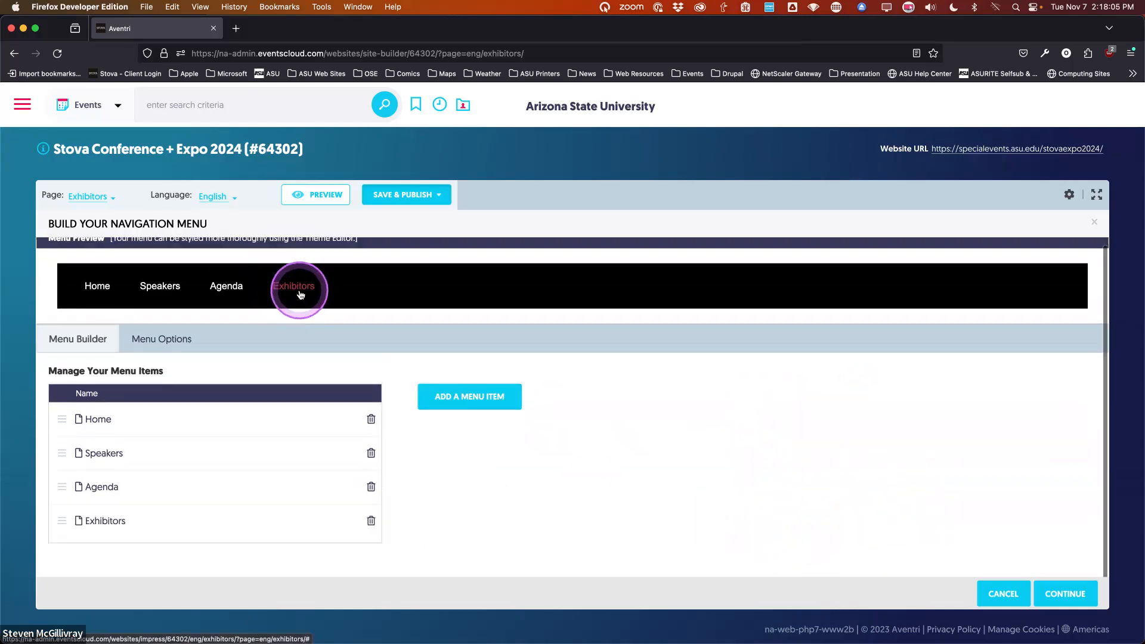
Check the types available for another menu item without choosing one, and apply the navigation menu changes
click(468, 396)
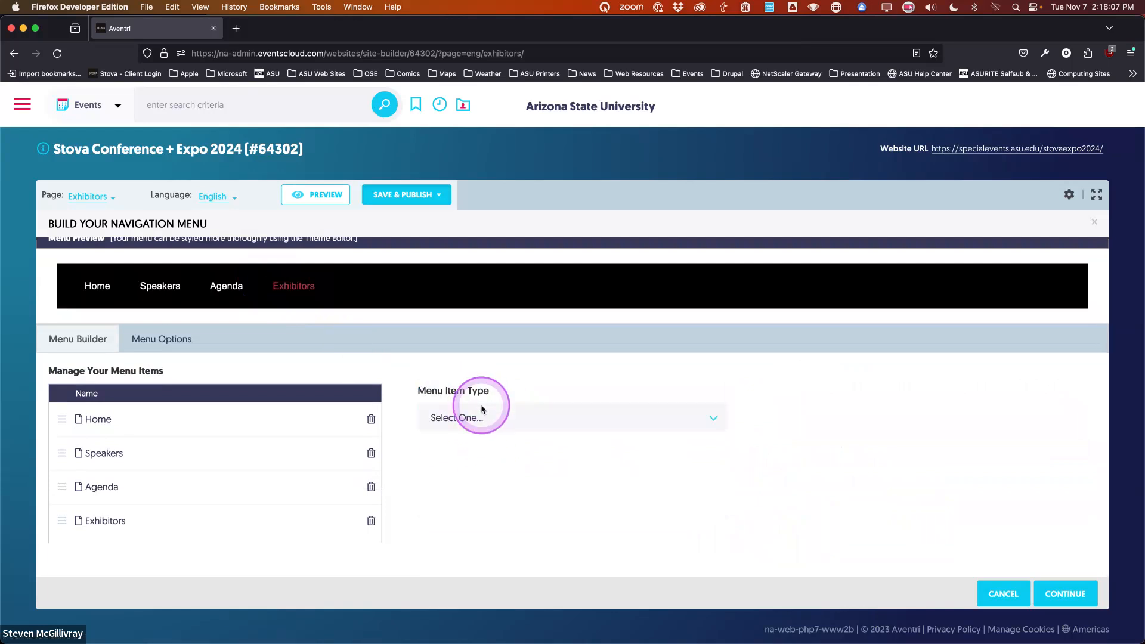
click(485, 413)
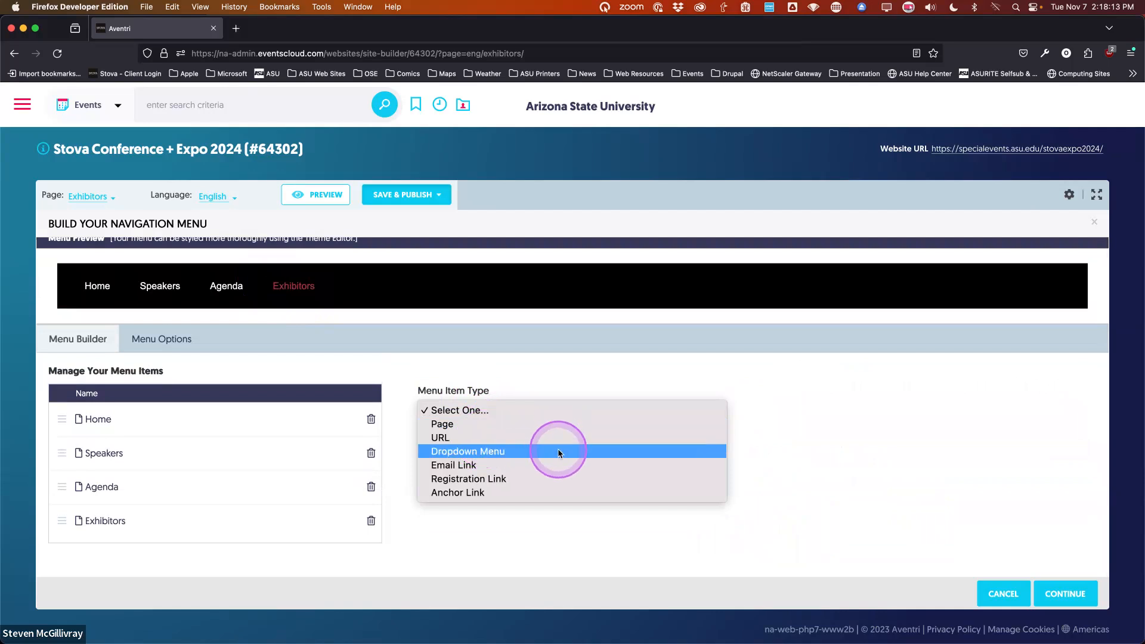
click(409, 381)
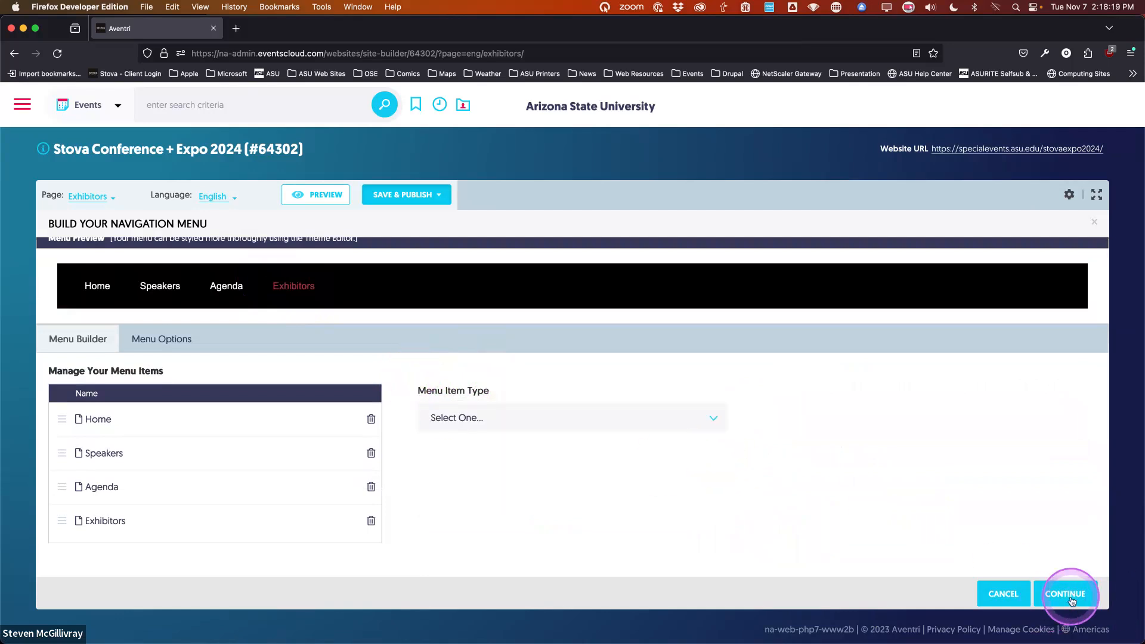
scroll(895, 529, up, 1)
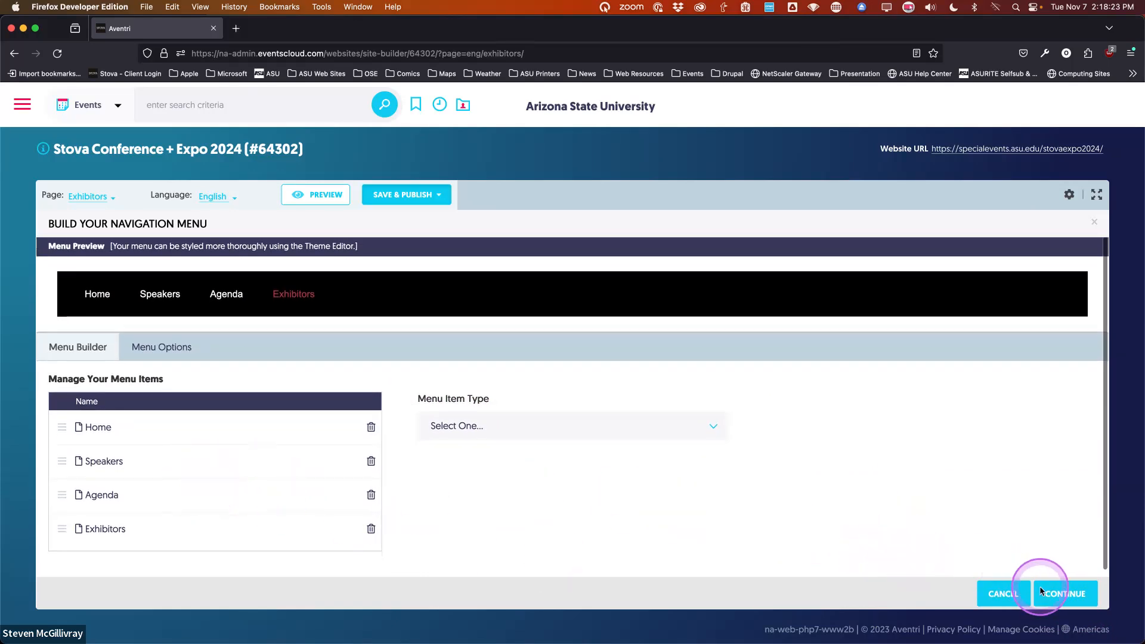
click(1053, 595)
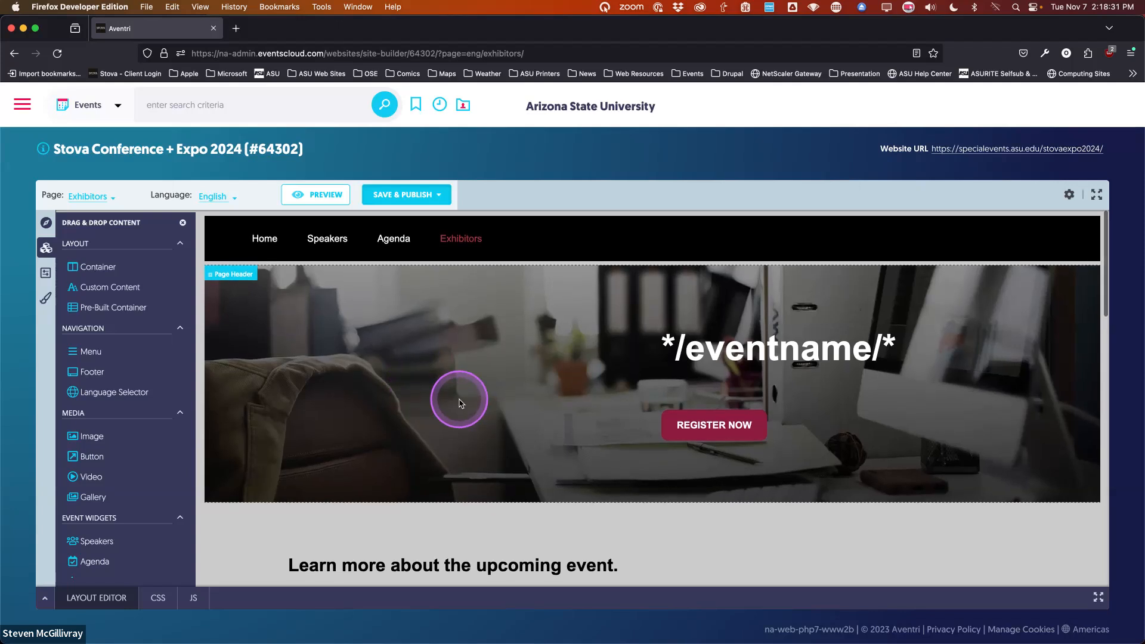
Examine the global sections on the Exhibitors page, from the Page Header through Event Information to the Download APP container
click(509, 351)
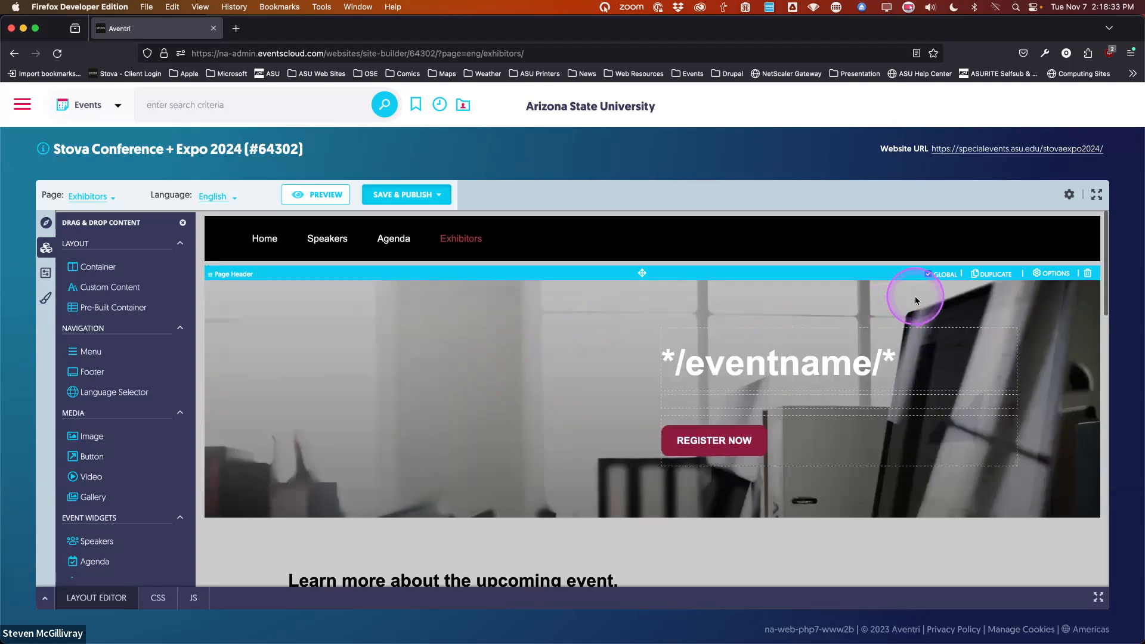
scroll(499, 328, down, 3)
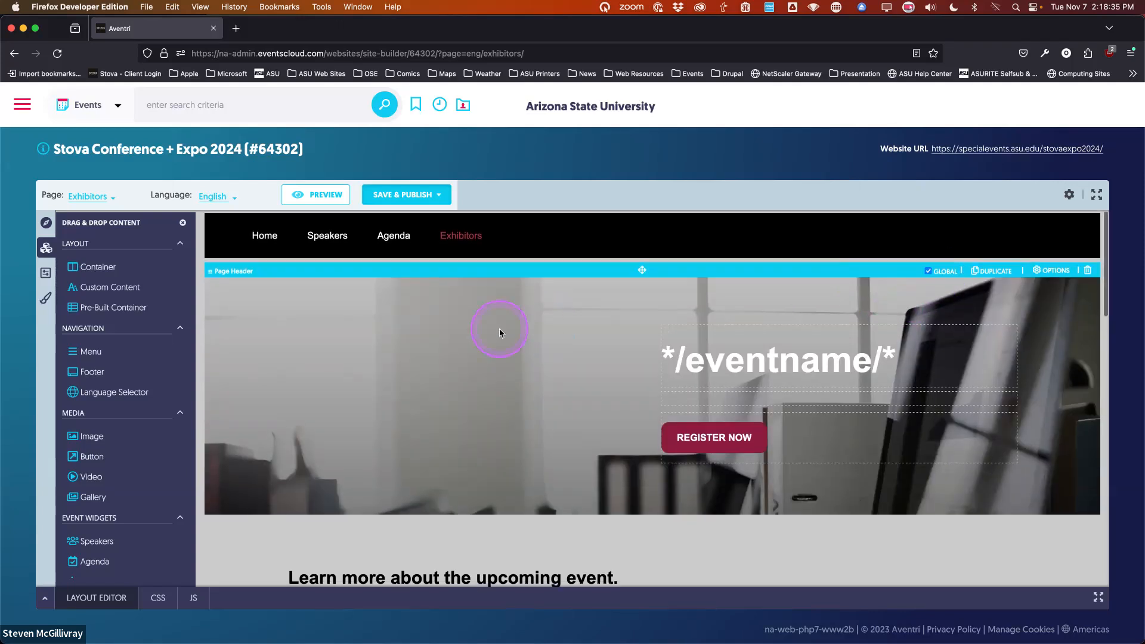
scroll(499, 333, down, 3)
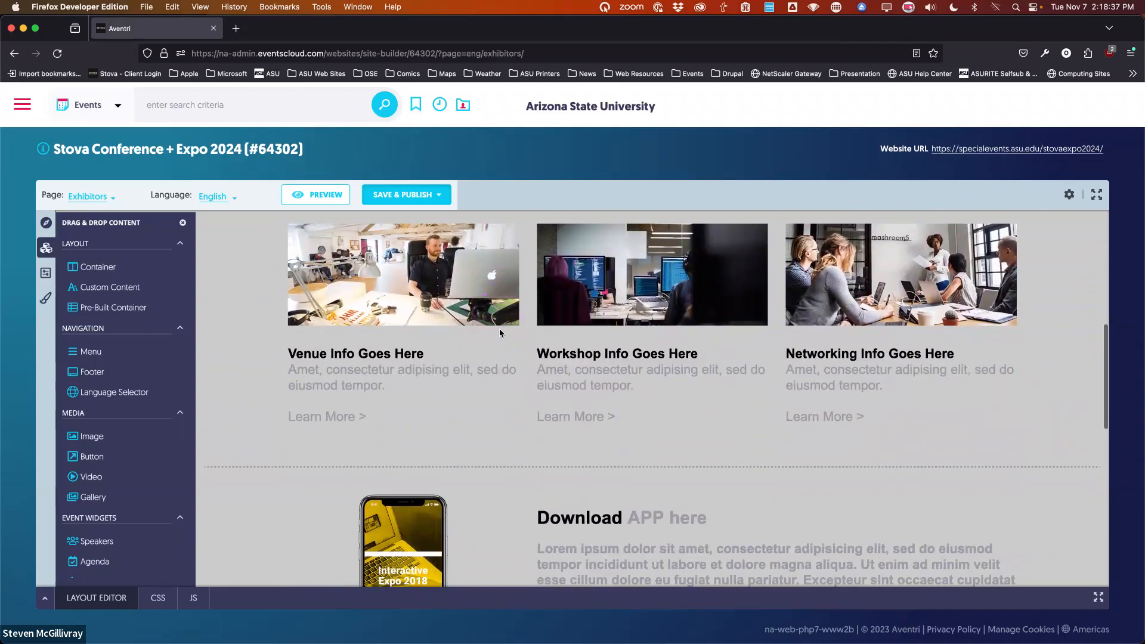
scroll(499, 328, up, 3)
scroll(499, 328, down, 1)
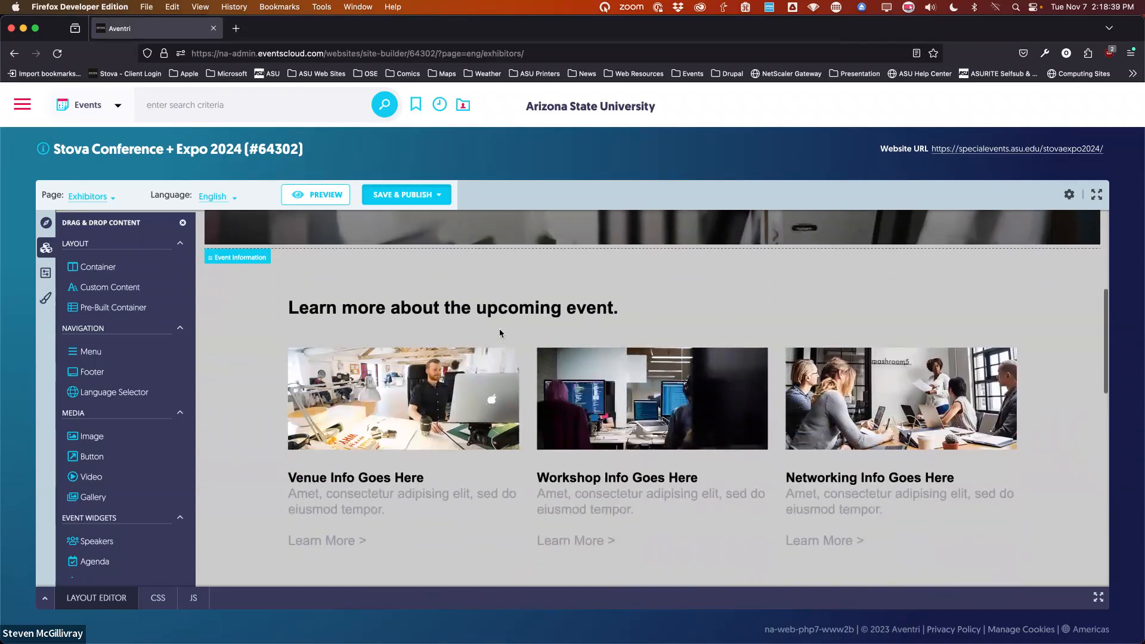
click(242, 349)
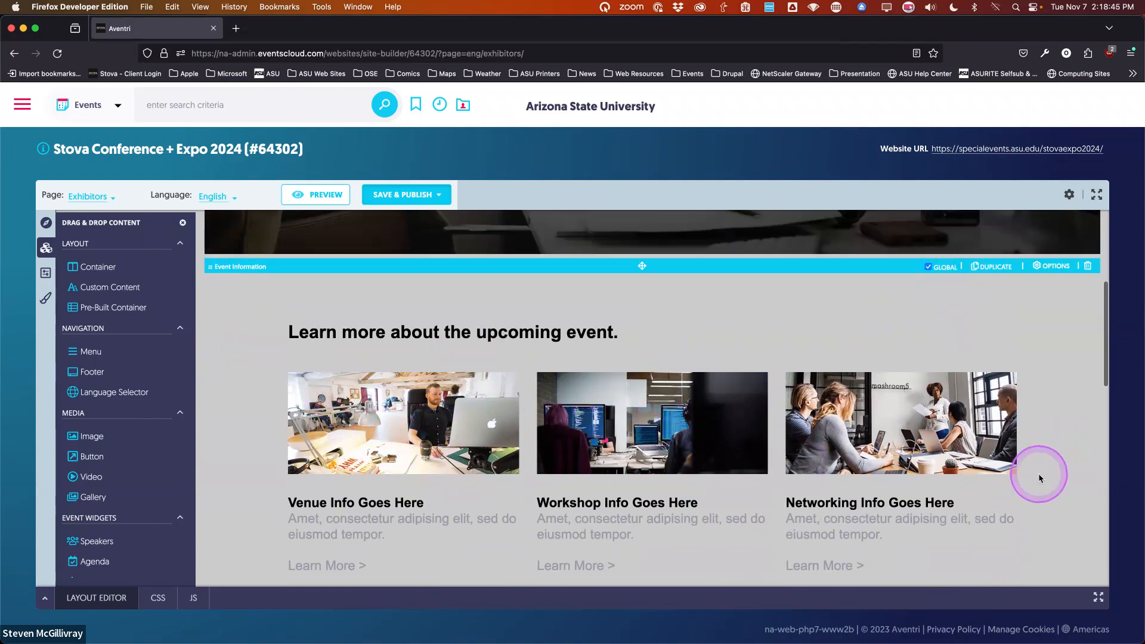
click(472, 473)
scroll(472, 472, down, 3)
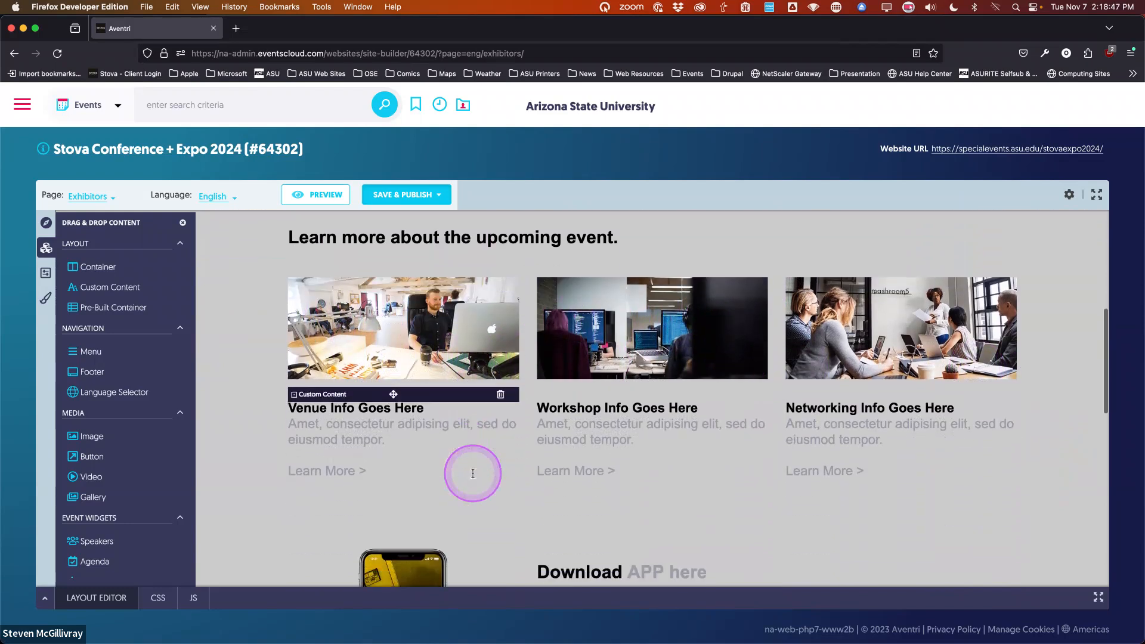
scroll(473, 473, down, 1)
scroll(473, 473, up, 10)
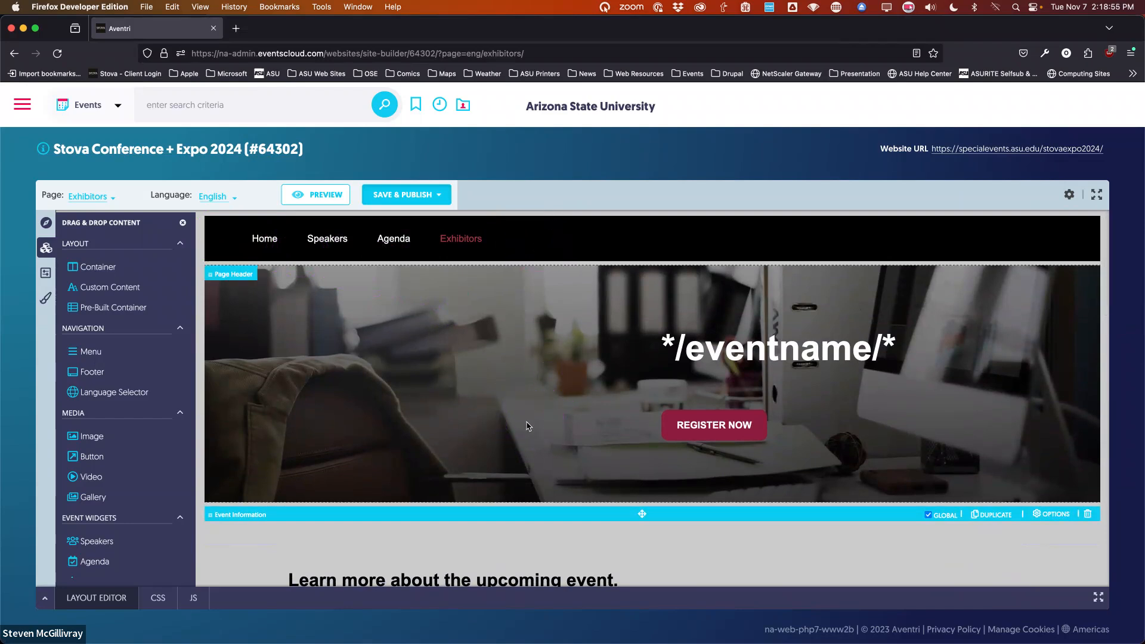
scroll(526, 426, down, 5)
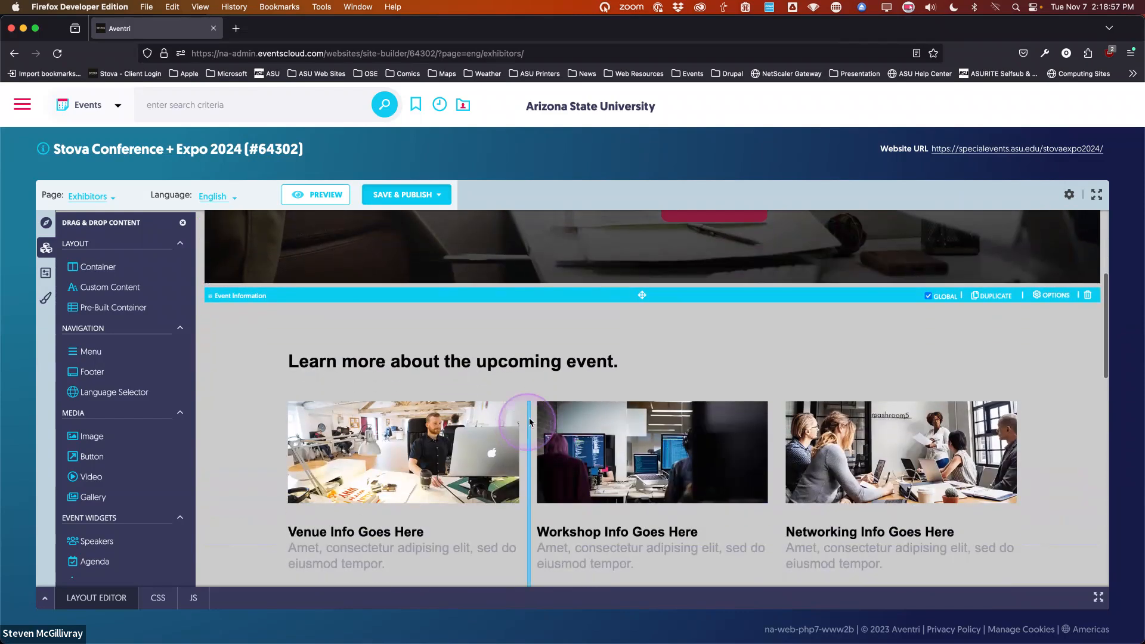
click(307, 354)
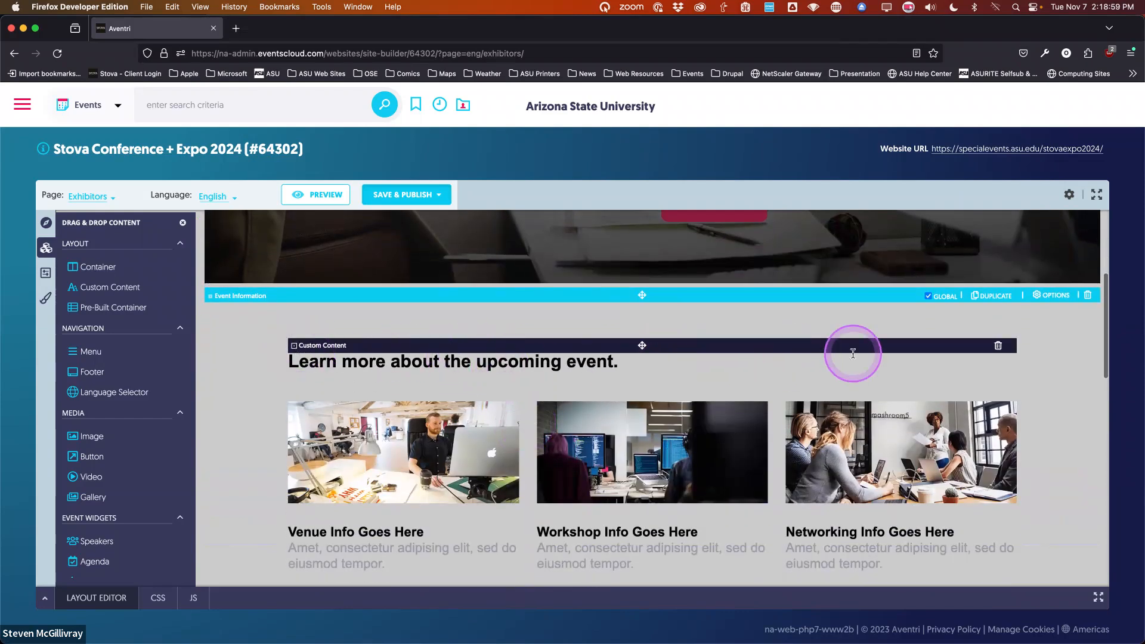
scroll(755, 428, down, 3)
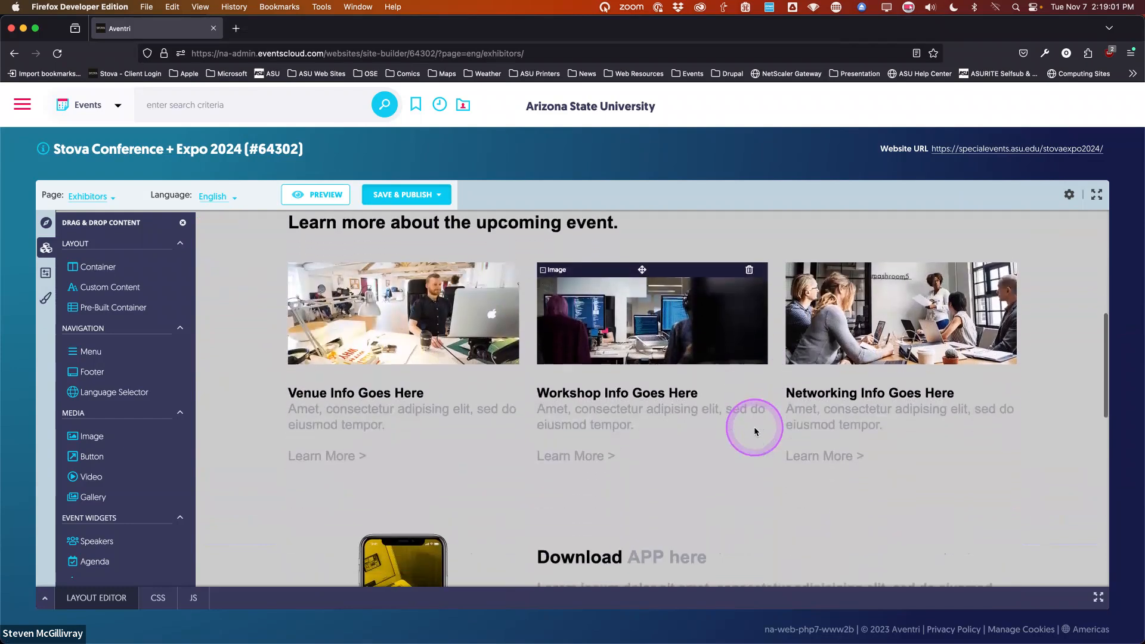
scroll(754, 427, down, 3)
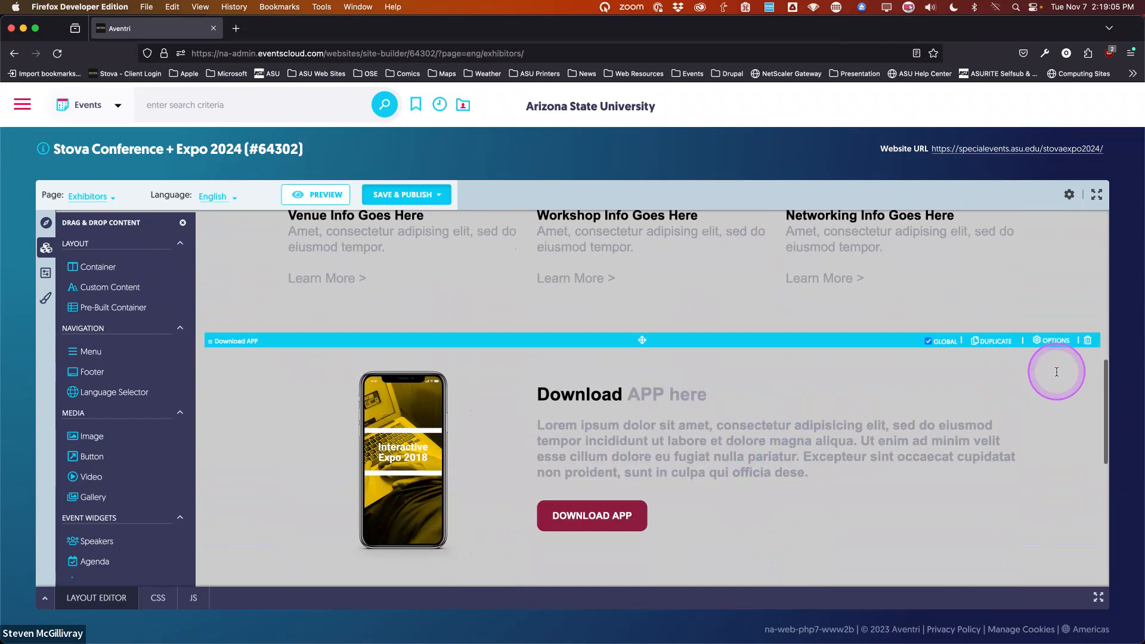
click(960, 351)
click(1089, 342)
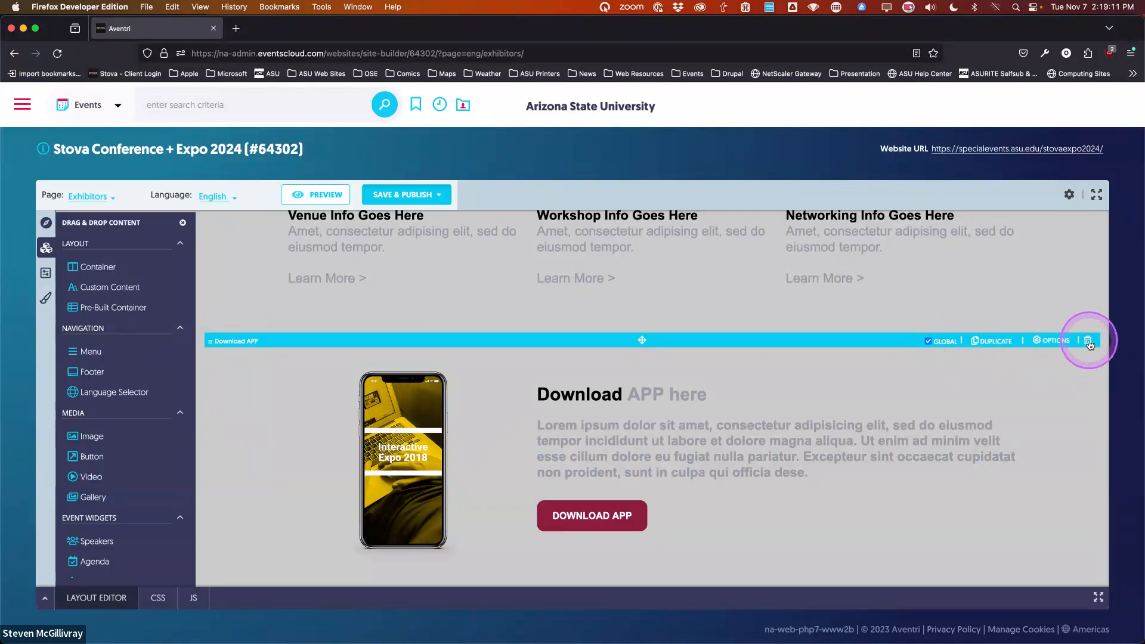
click(1089, 342)
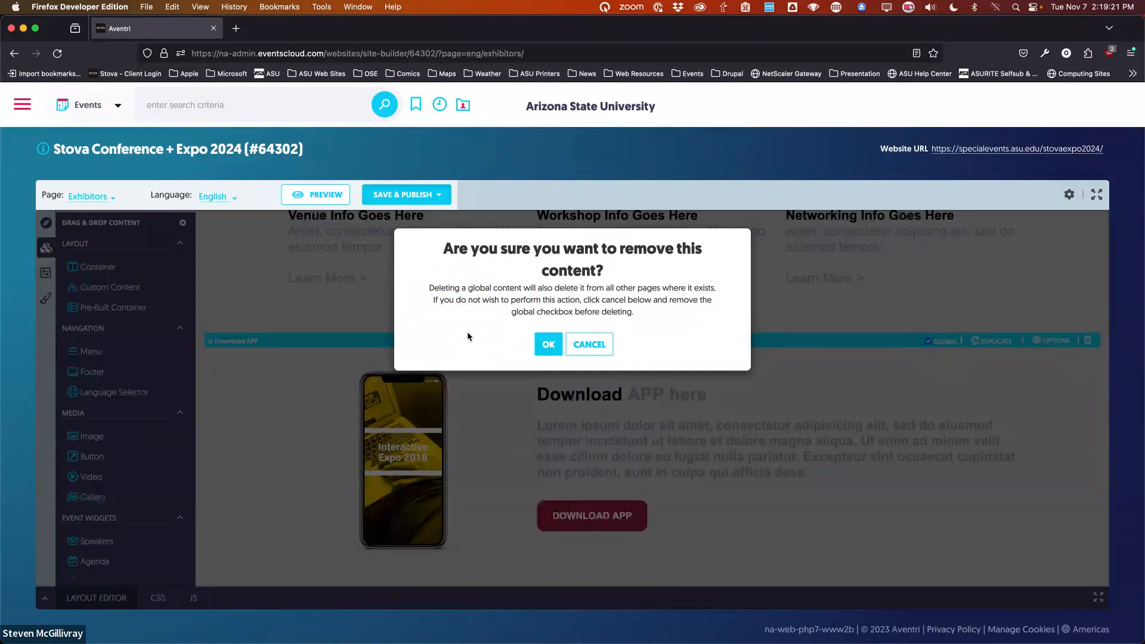
click(592, 344)
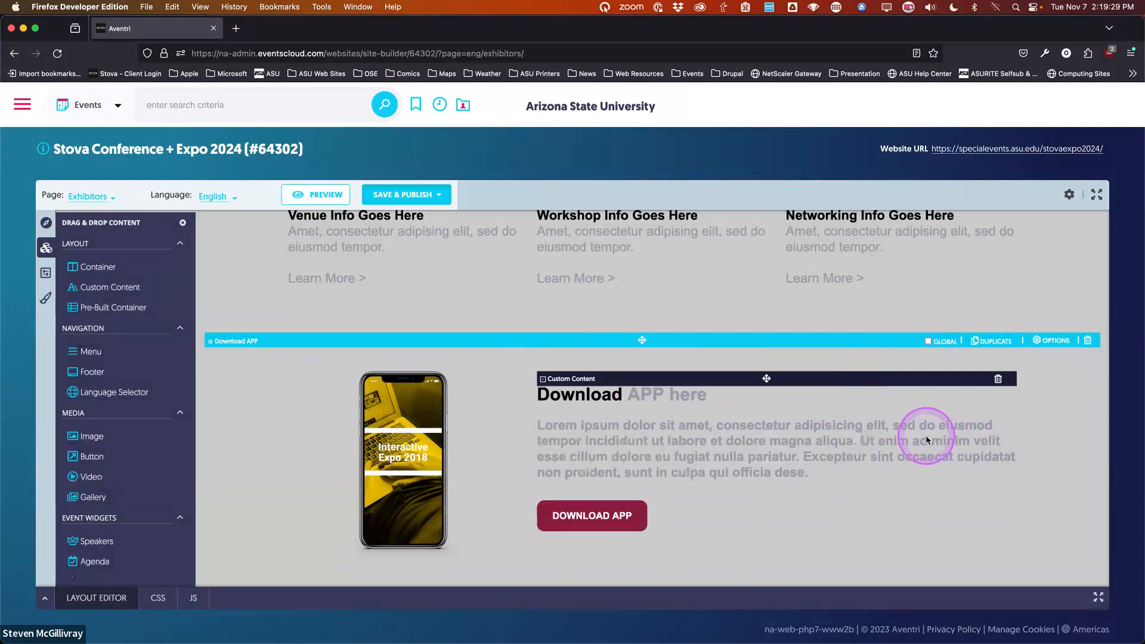
Turn off the Global setting of the Download APP container and delete it from the Exhibitors page only
click(1090, 342)
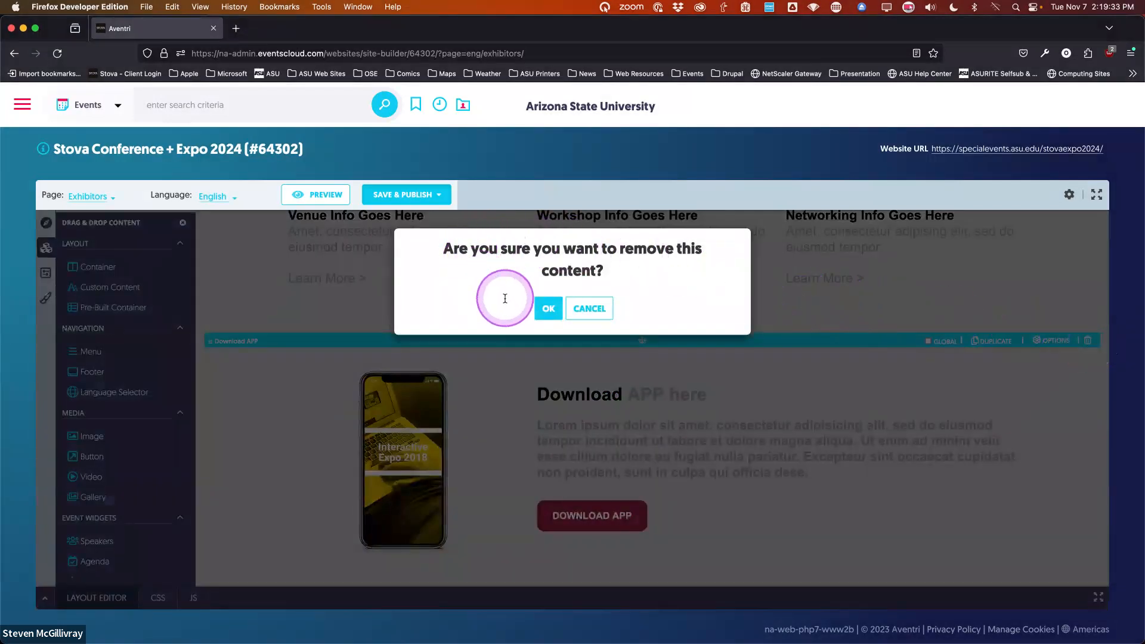
click(548, 309)
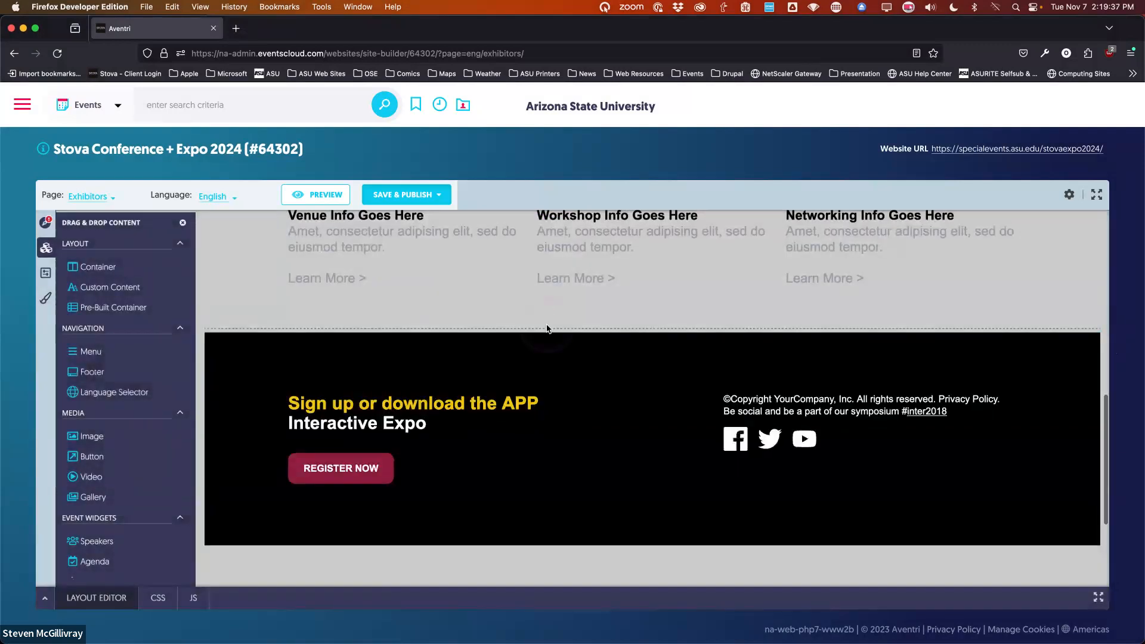
Review the grid layouts offered for a new container below the page header, and leave without choosing one
scroll(554, 384, up, 3)
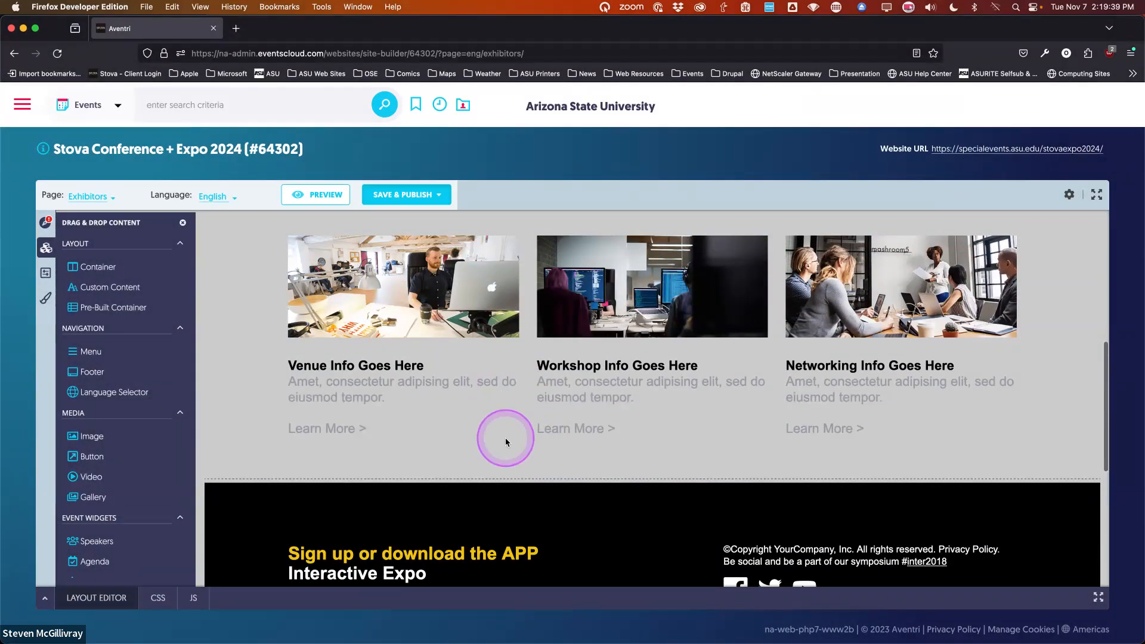
scroll(505, 449, up, 5)
scroll(506, 441, up, 1)
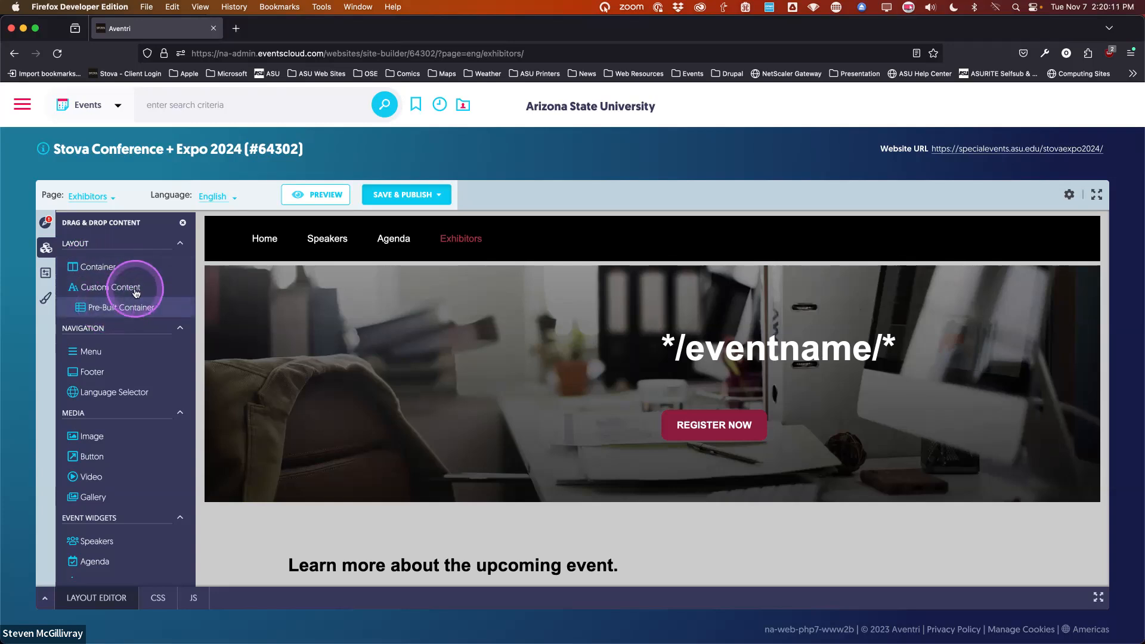
drag(100, 270, 386, 506)
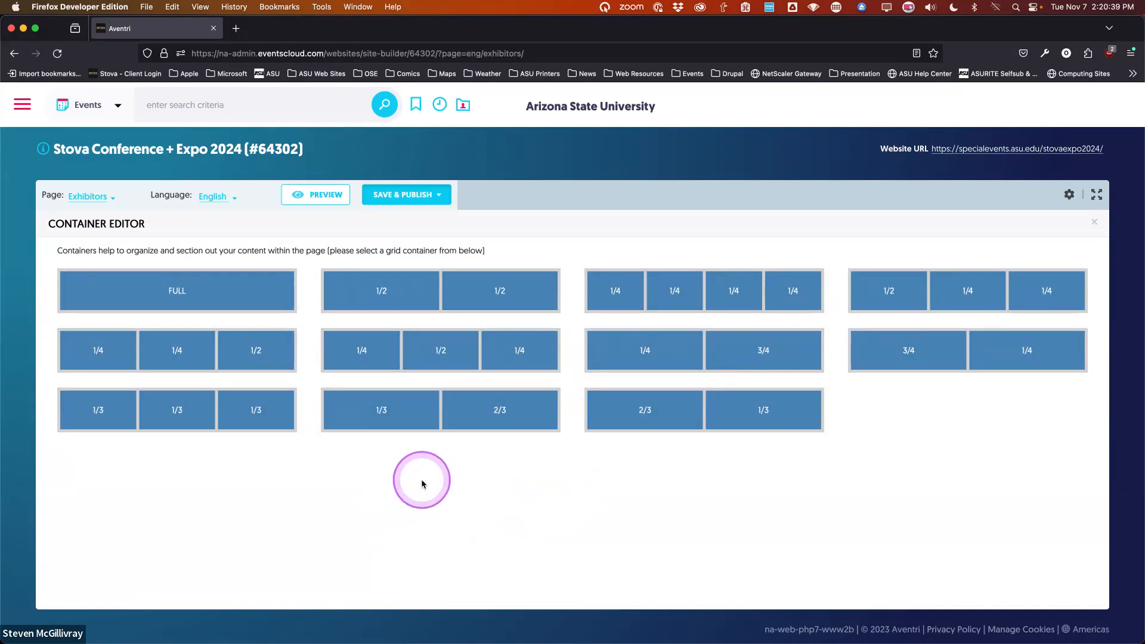
click(1095, 222)
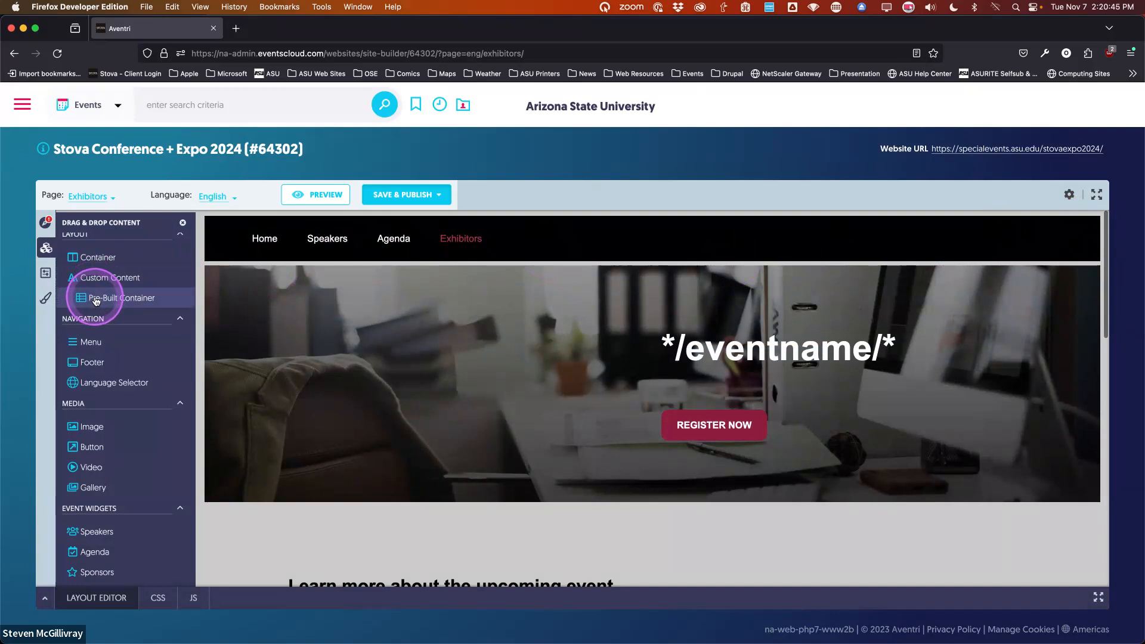
Bring up the pre-built container choices for the area below the page header and look through the Text Grids templates
drag(96, 301, 438, 477)
drag(438, 486, 439, 512)
scroll(179, 353, down, 5)
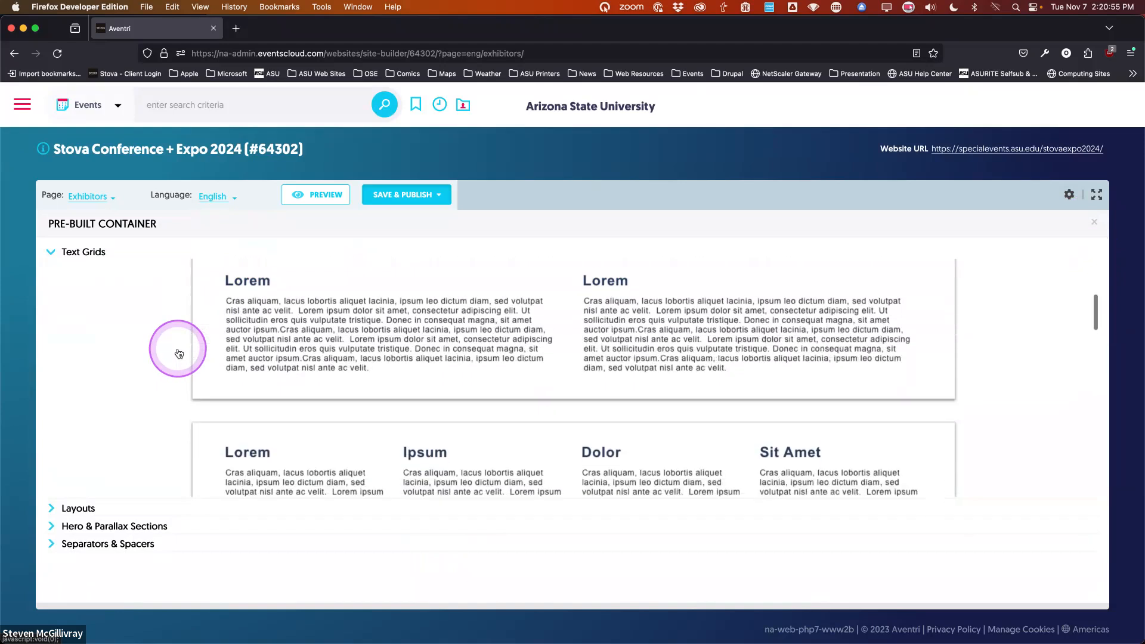
scroll(178, 354, down, 3)
scroll(178, 354, up, 3)
scroll(178, 353, down, 3)
scroll(179, 354, down, 5)
scroll(178, 354, down, 6)
scroll(178, 353, up, 8)
click(53, 253)
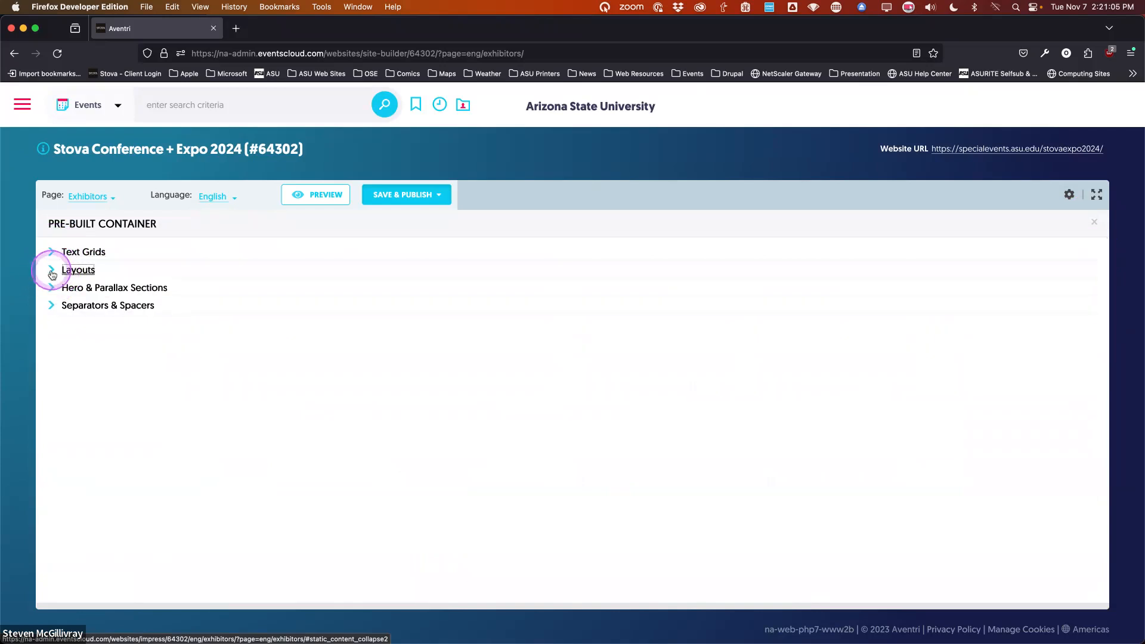
Look through the Layouts templates offered as pre-built containers
click(52, 272)
scroll(166, 372, down, 2)
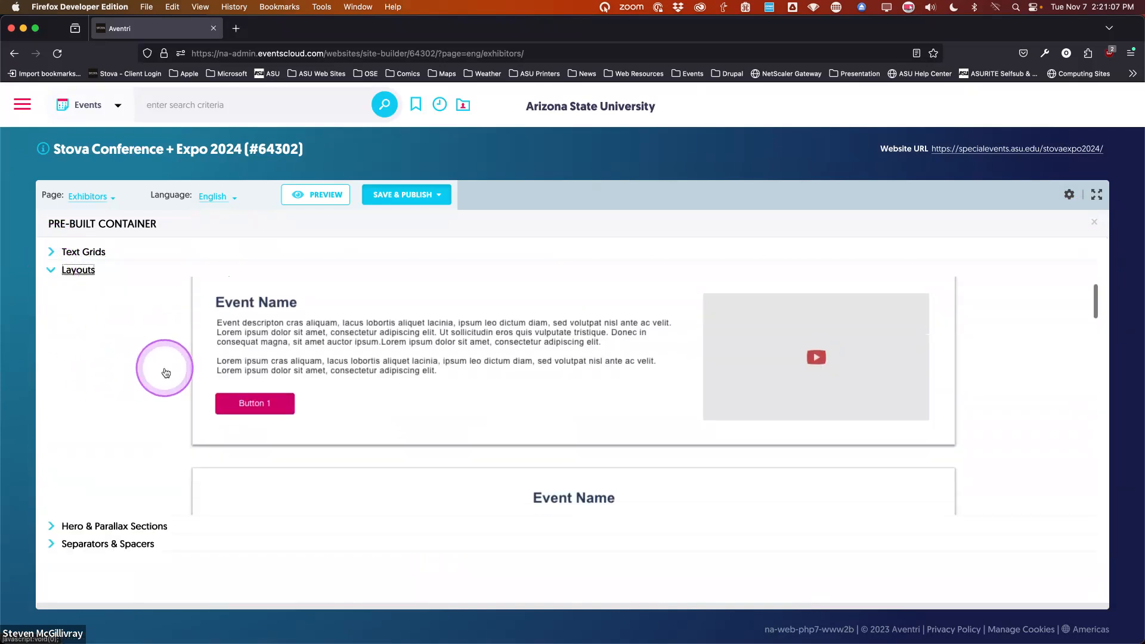
scroll(167, 375, down, 2)
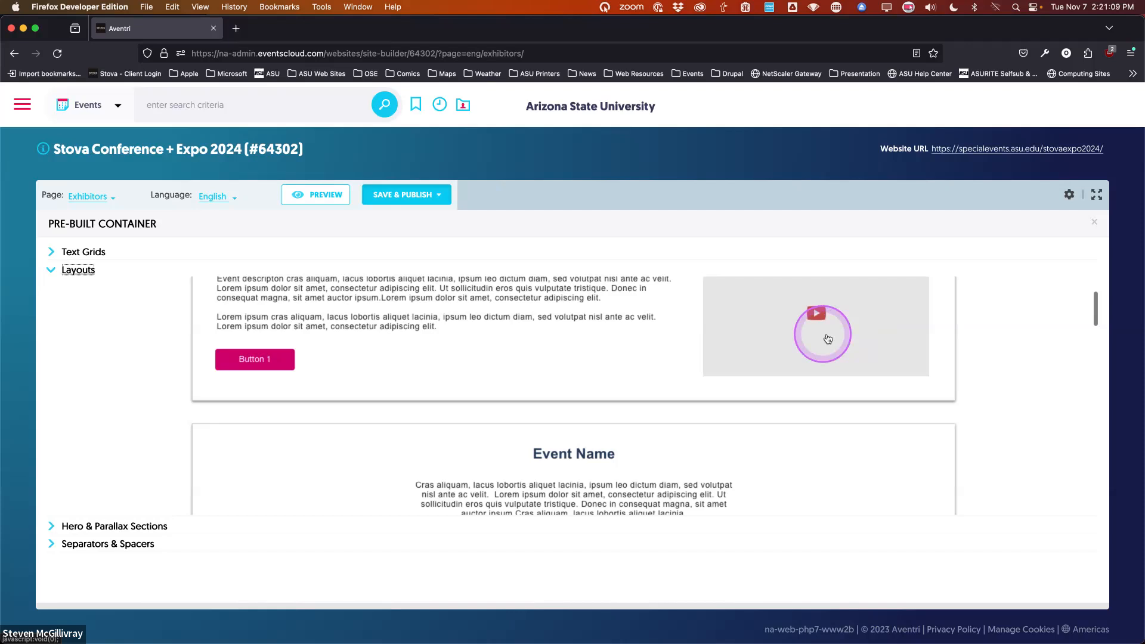
scroll(173, 384, down, 12)
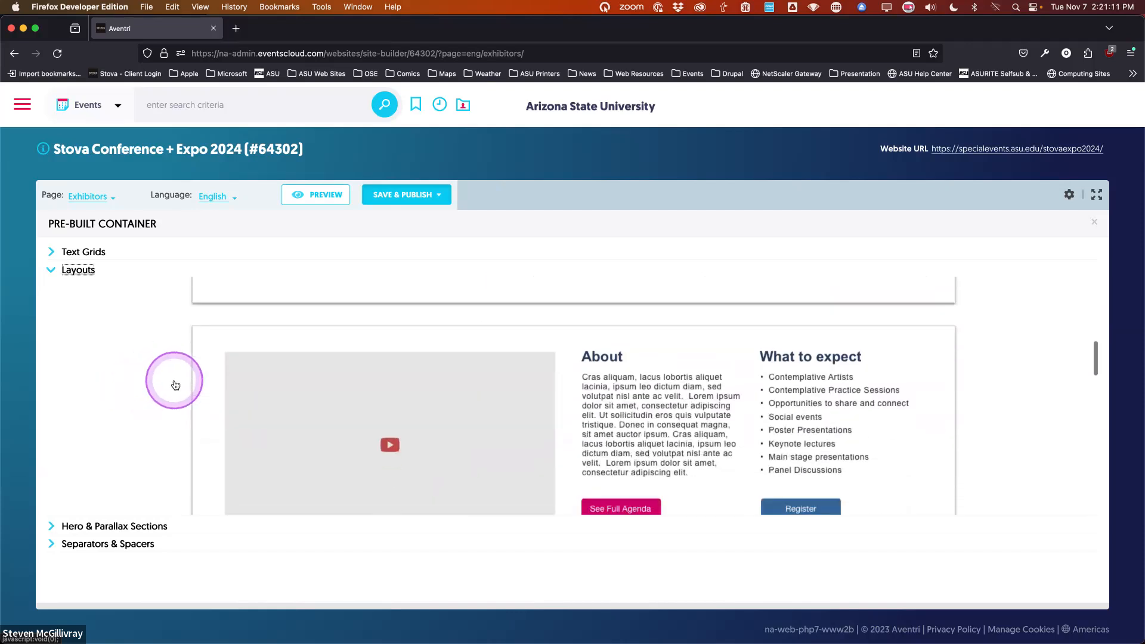
scroll(175, 384, down, 5)
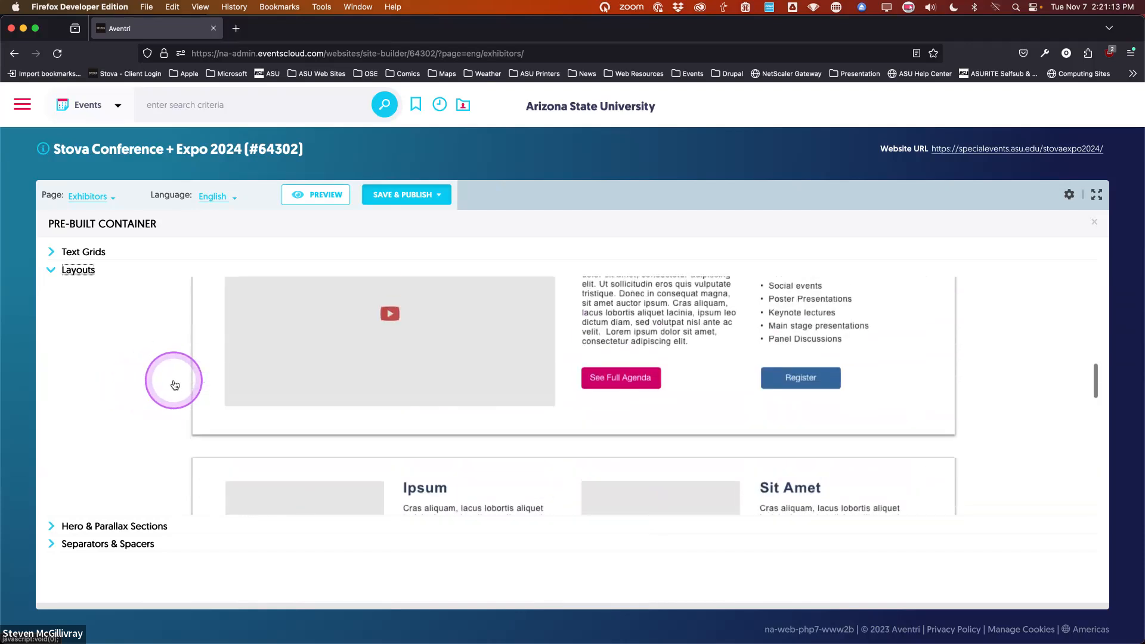
click(51, 269)
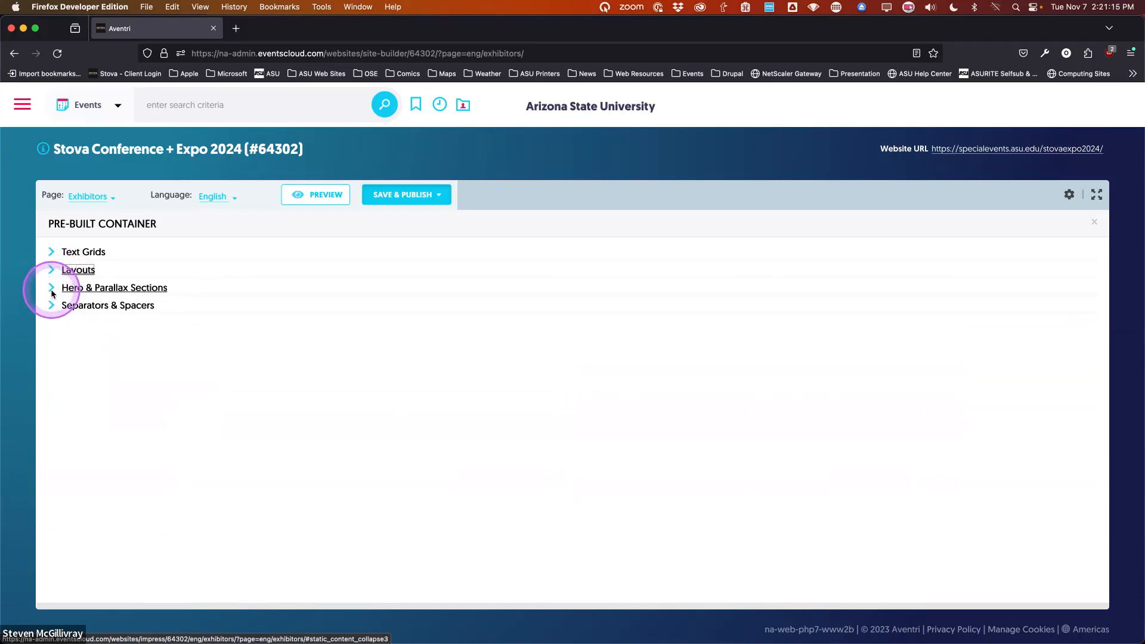
Look through the Hero & Parallax Sections and the Separators & Spacers templates offered as pre-built containers
click(51, 288)
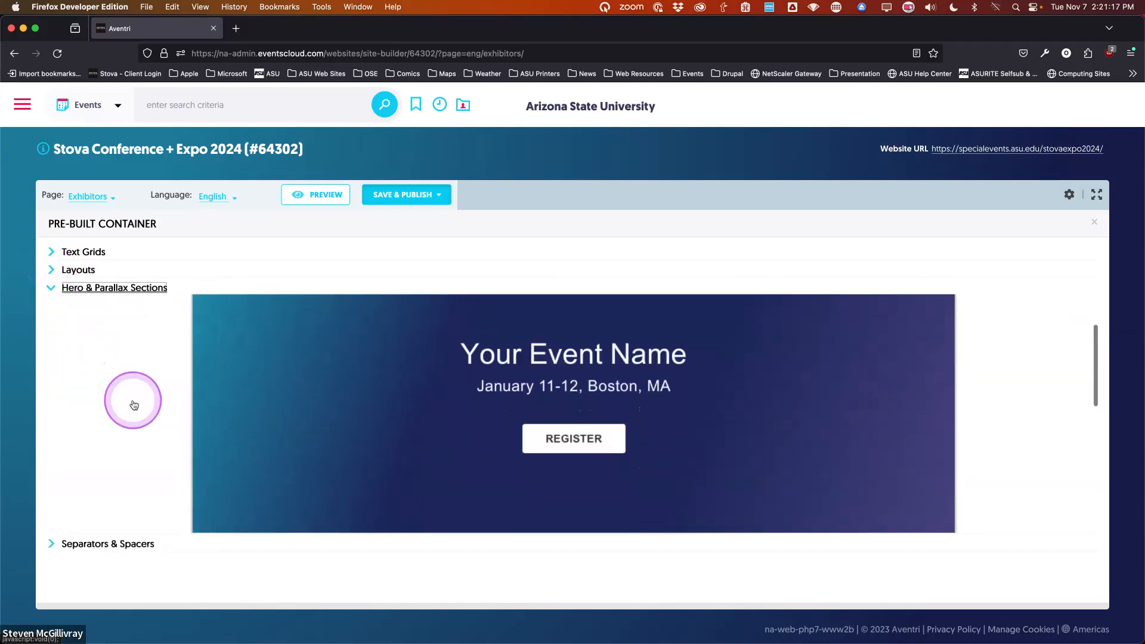
scroll(422, 416, down, 5)
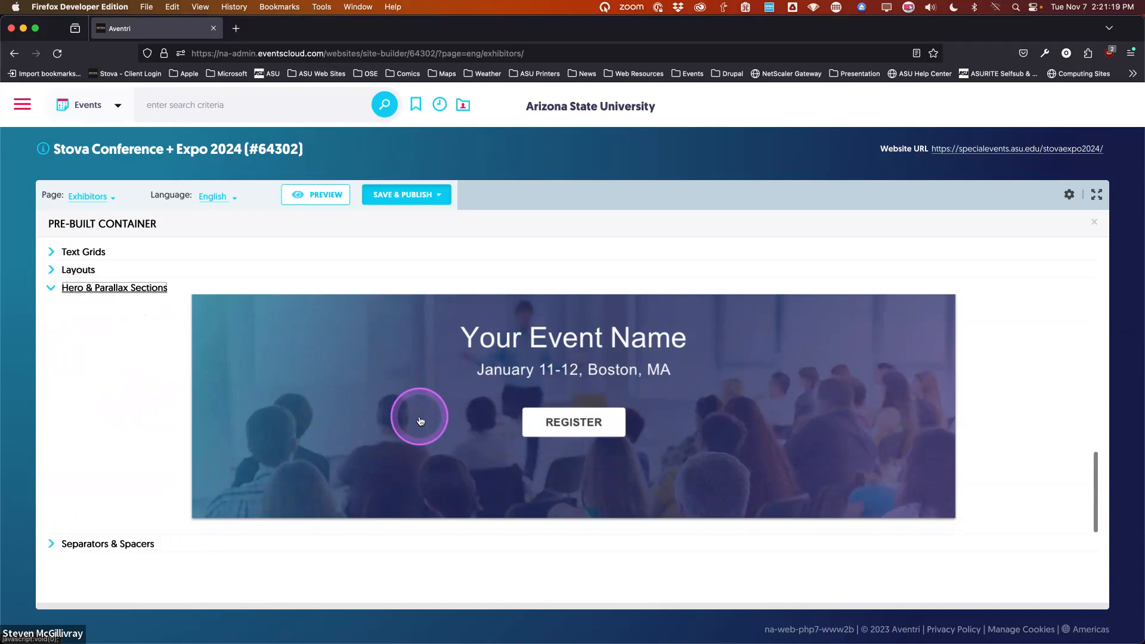
scroll(418, 418, up, 5)
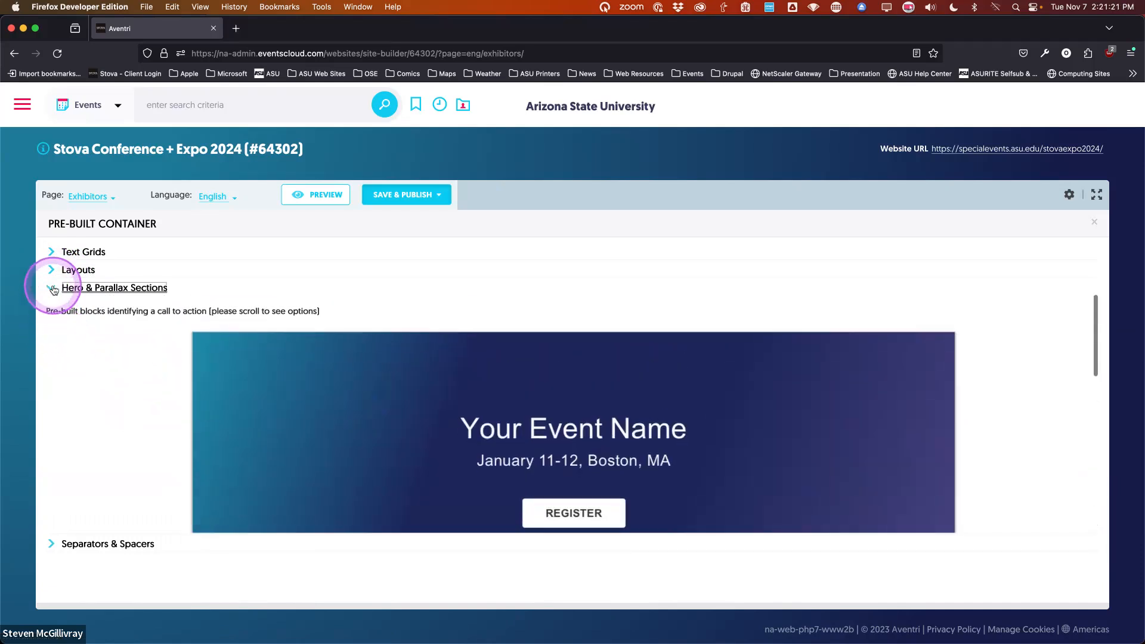
click(53, 289)
click(51, 306)
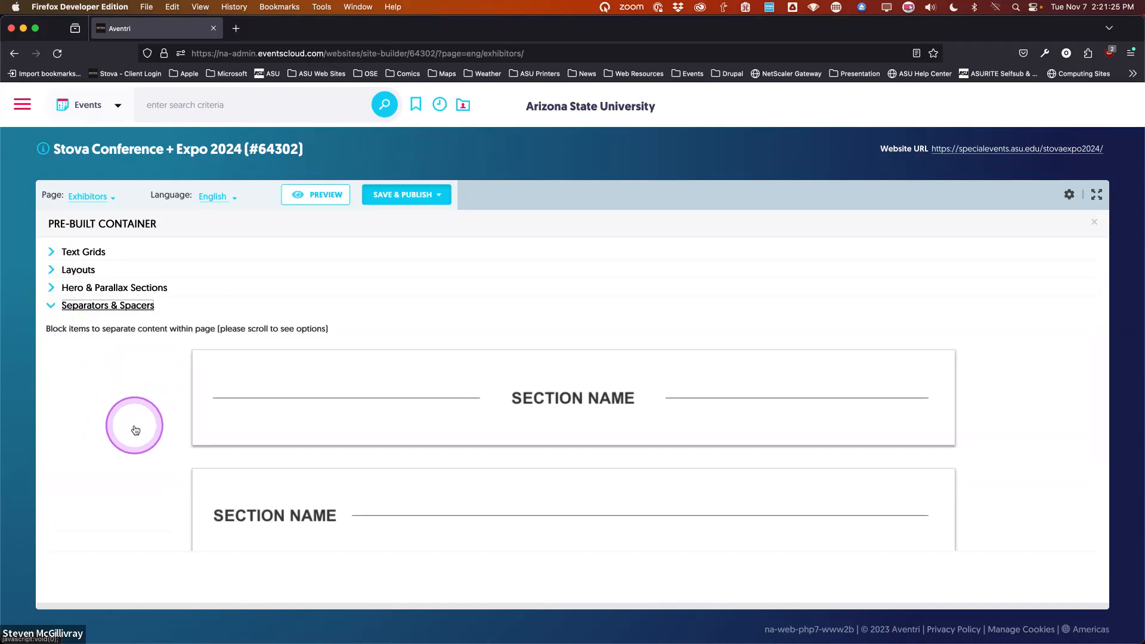
scroll(136, 430, down, 5)
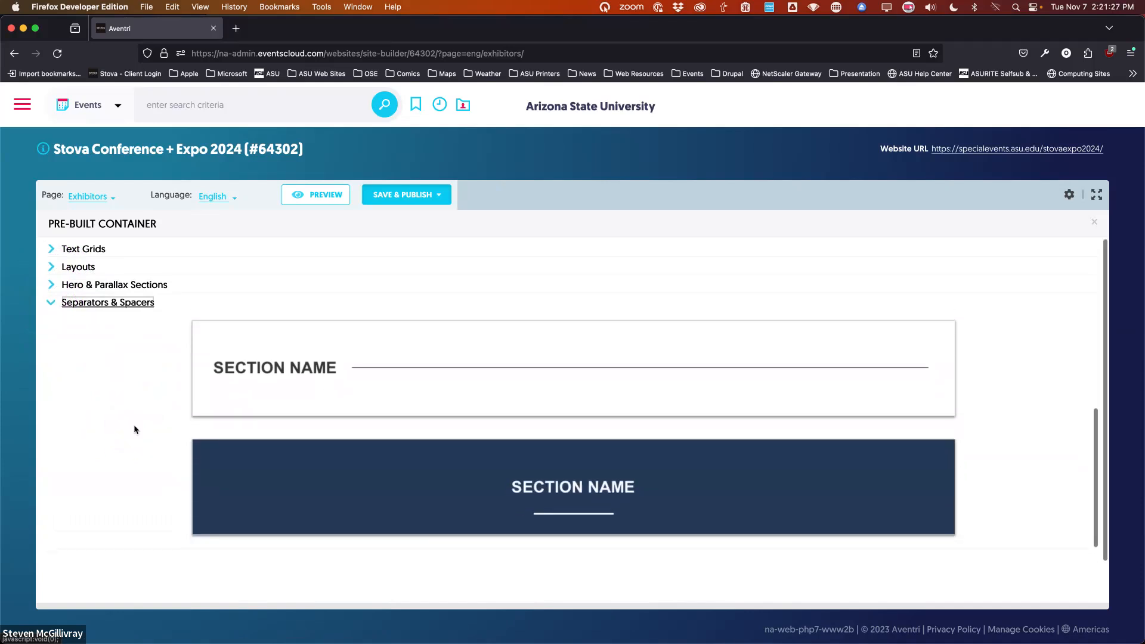
scroll(135, 429, up, 4)
click(113, 375)
Add the pre-built layout with a large video beside About and What to expect columns below the page header
click(52, 271)
scroll(158, 367, up, 4)
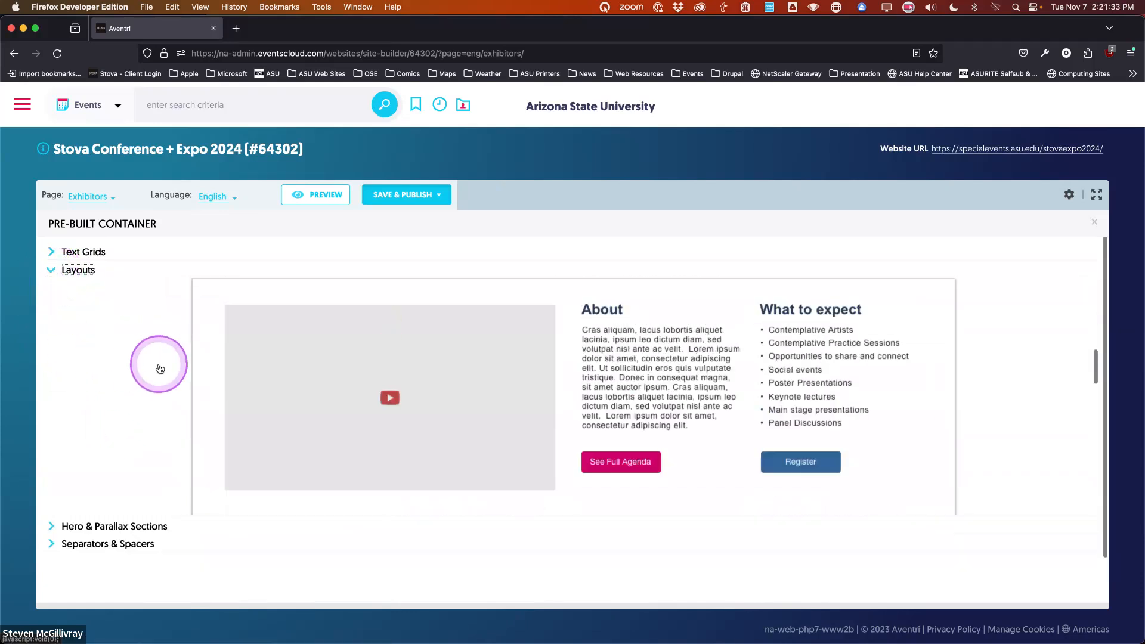
scroll(158, 369, down, 4)
scroll(158, 370, down, 4)
scroll(159, 371, up, 1)
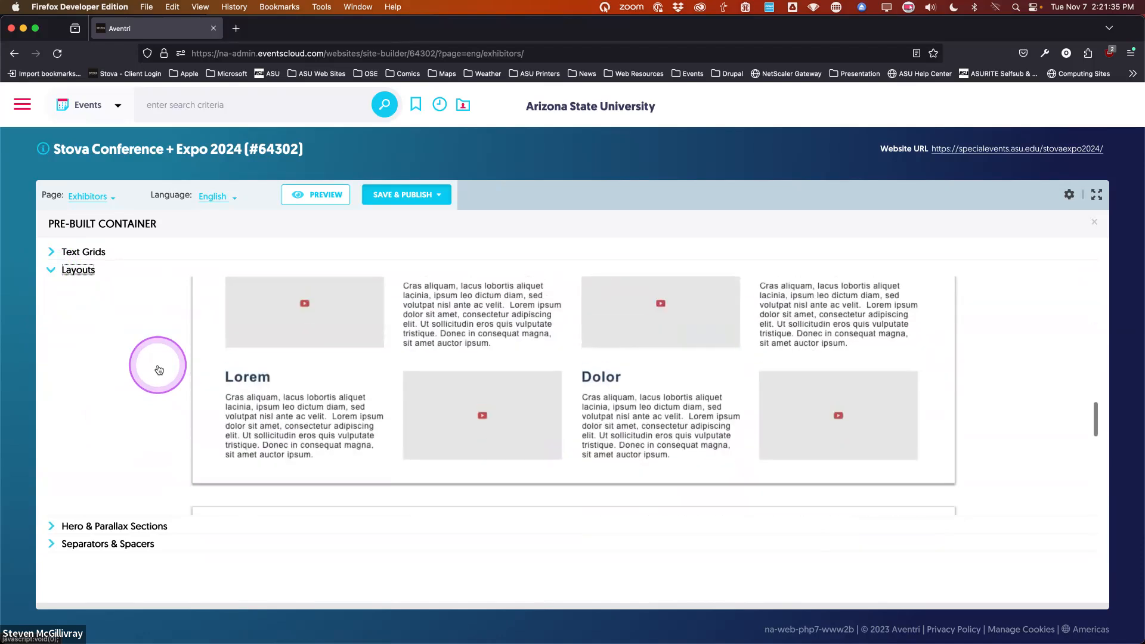
scroll(196, 405, down, 6)
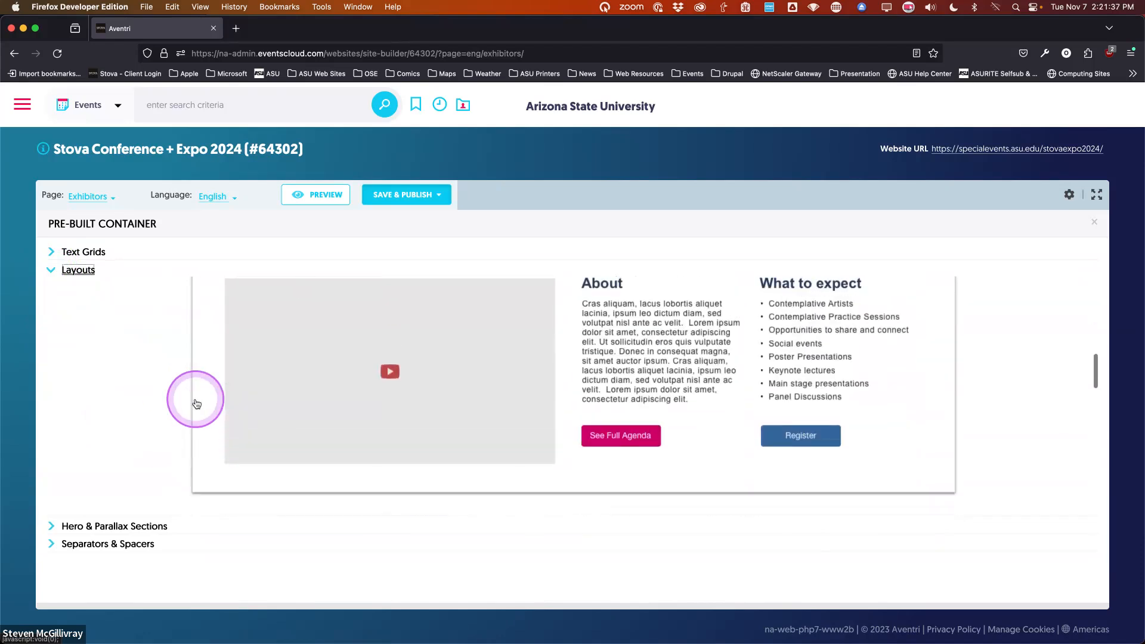
click(516, 401)
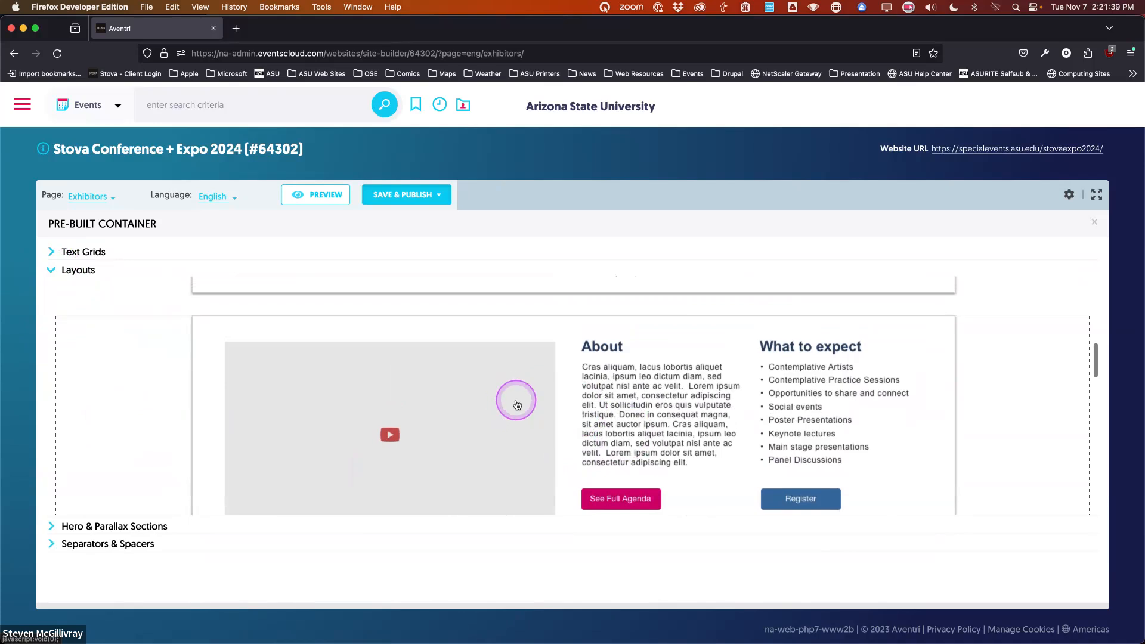
scroll(458, 404, down, 5)
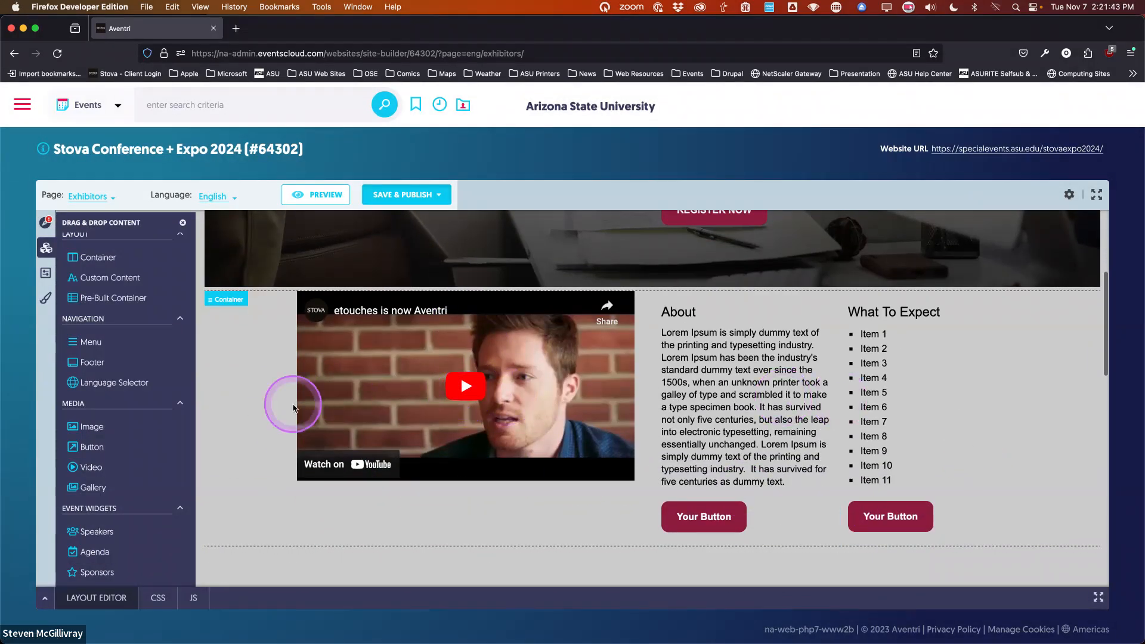
Set the new video container's top and bottom padding to 100 and save the container options
click(255, 410)
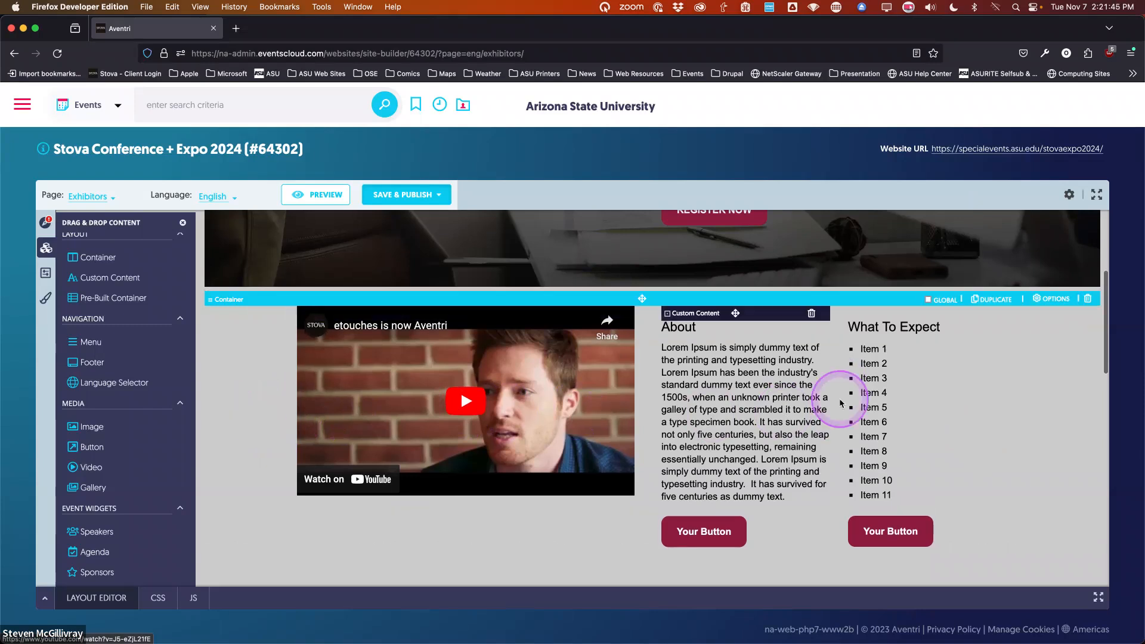
click(1054, 303)
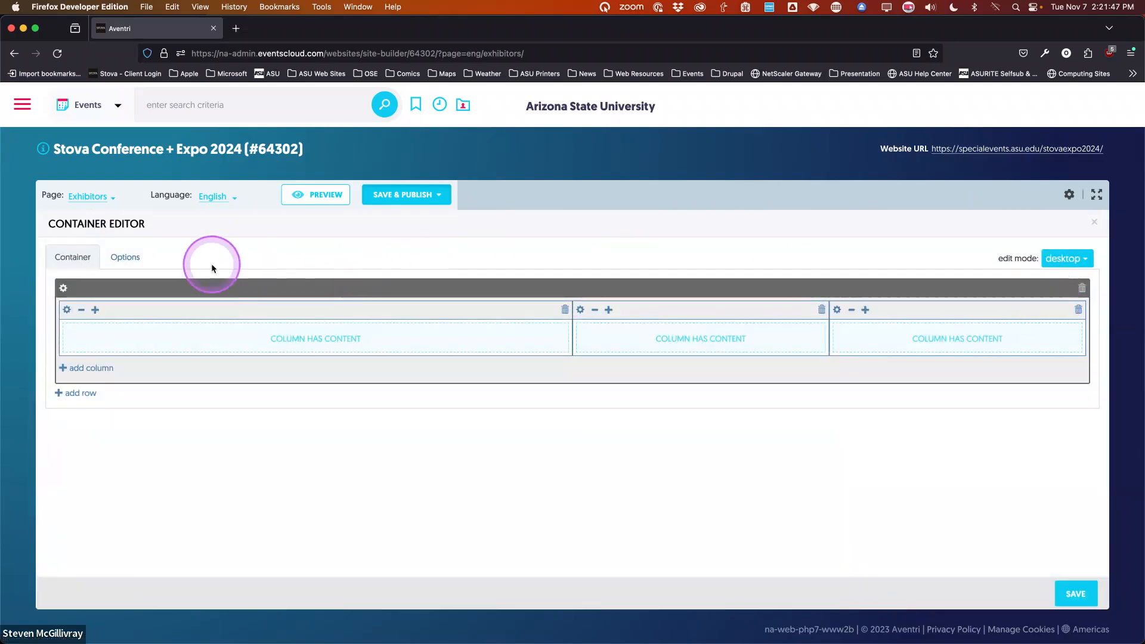
click(137, 259)
click(823, 337)
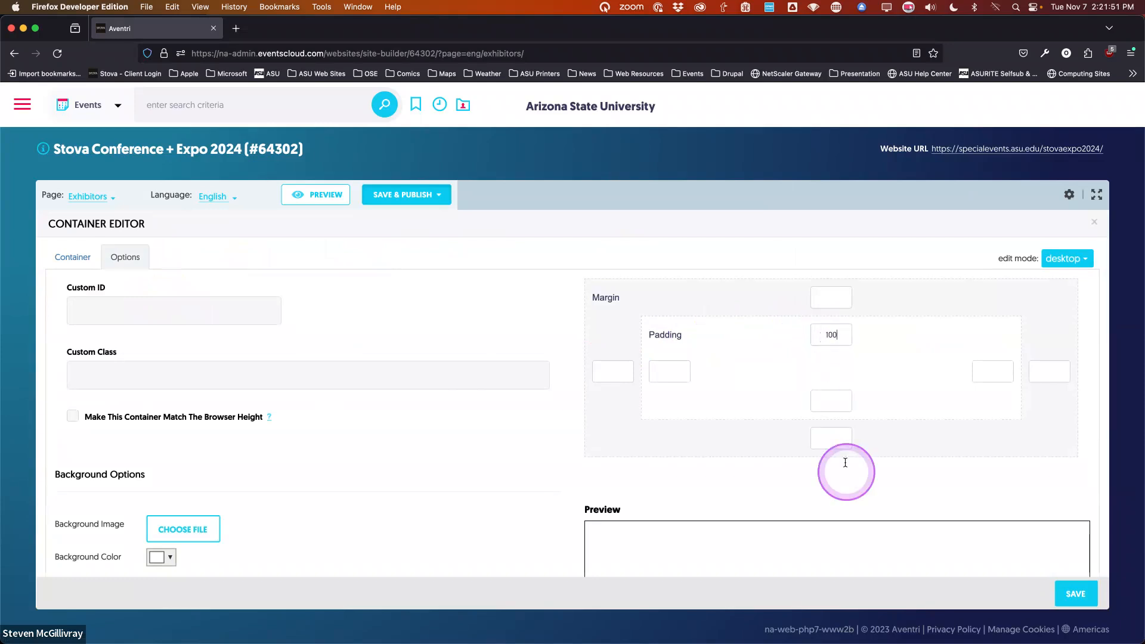
click(831, 404)
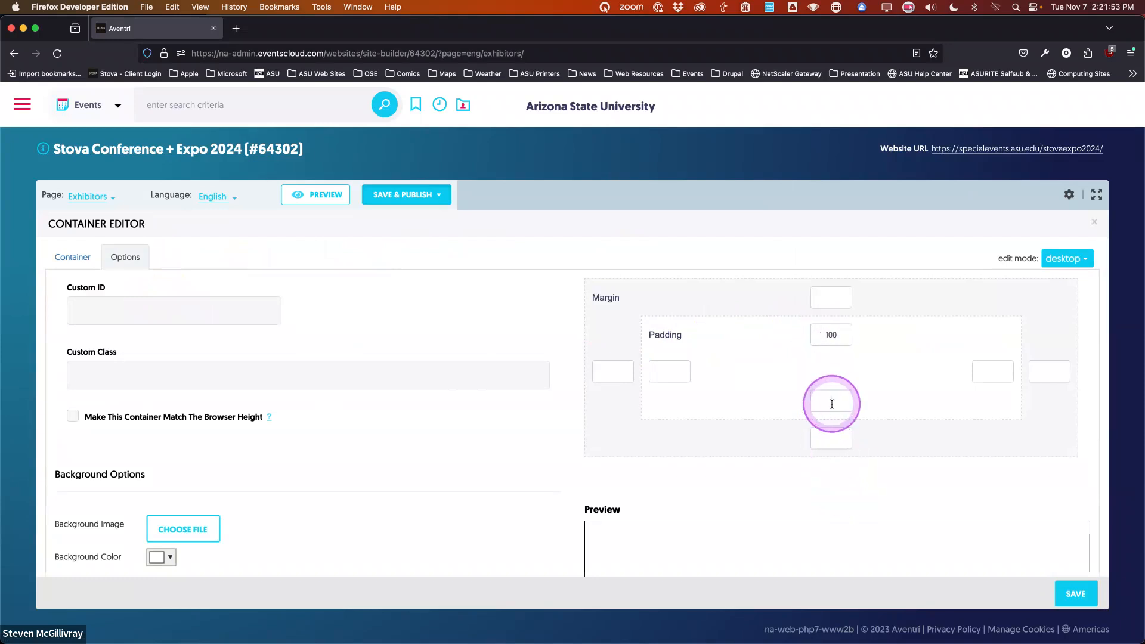
text(100)
click(1068, 593)
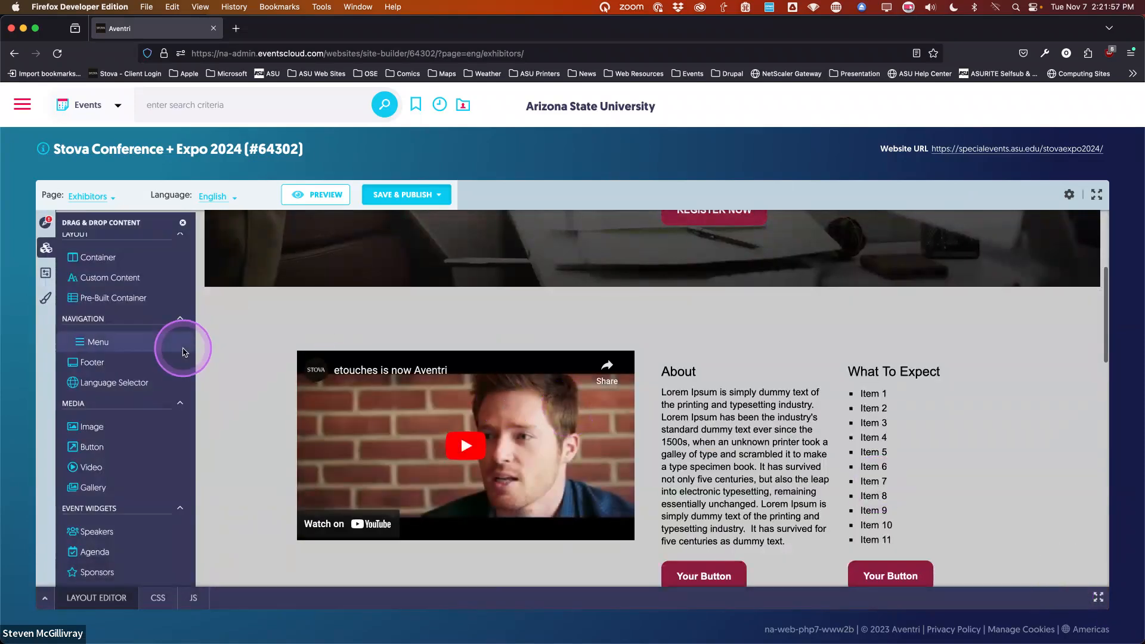
Check the spacing around the new container and try out text editing in its About paragraph and What To Expect list
scroll(327, 360, down, 3)
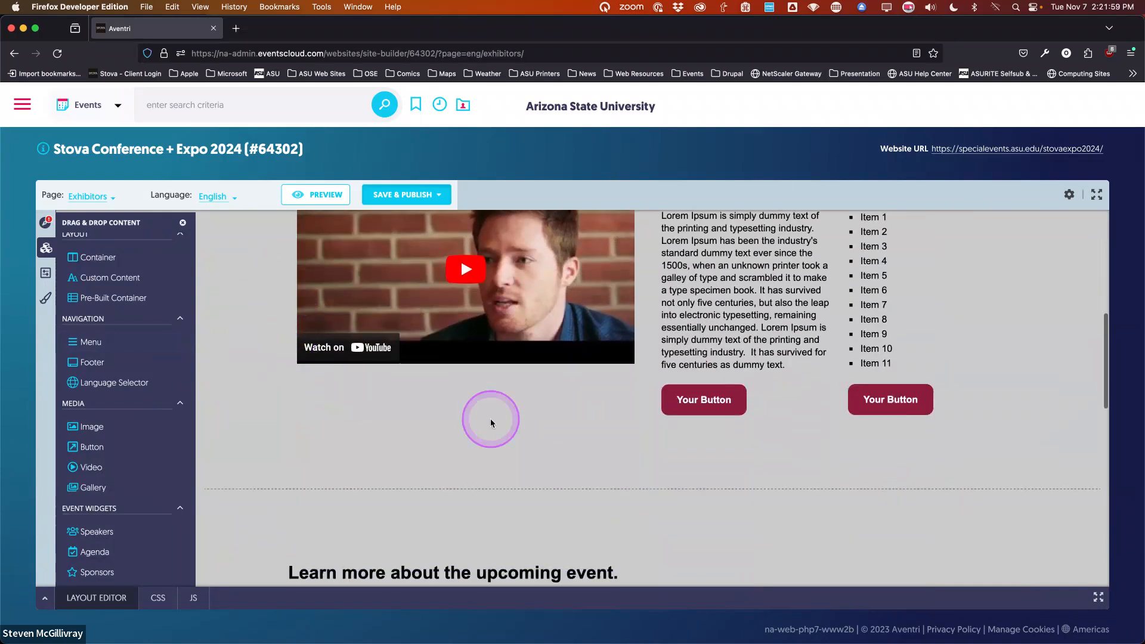
scroll(518, 442, up, 2)
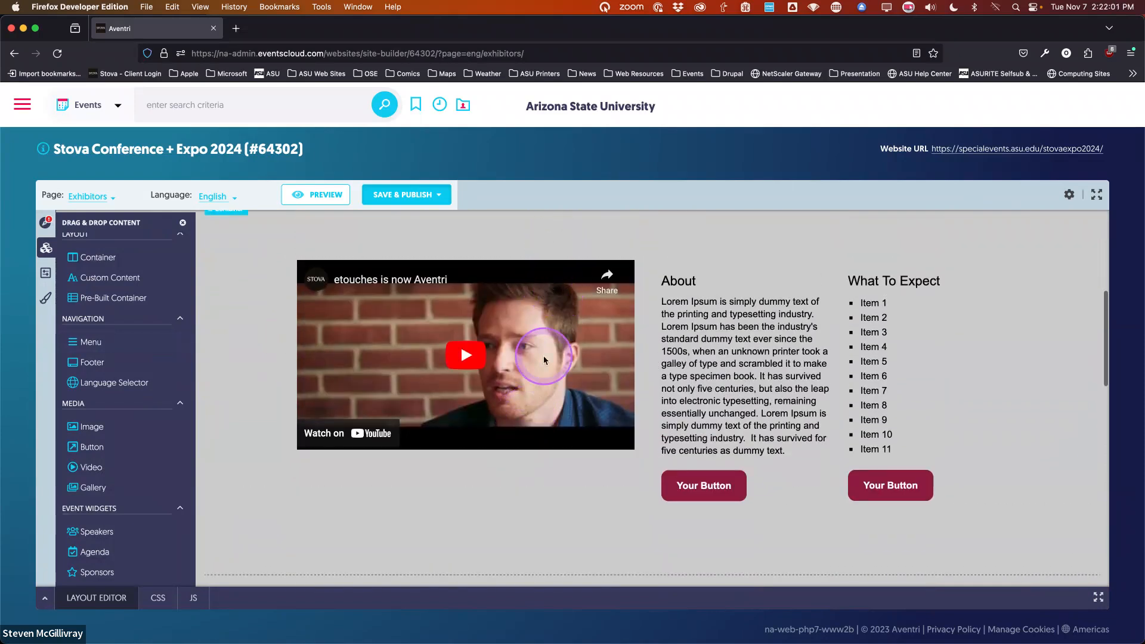
scroll(460, 422, up, 2)
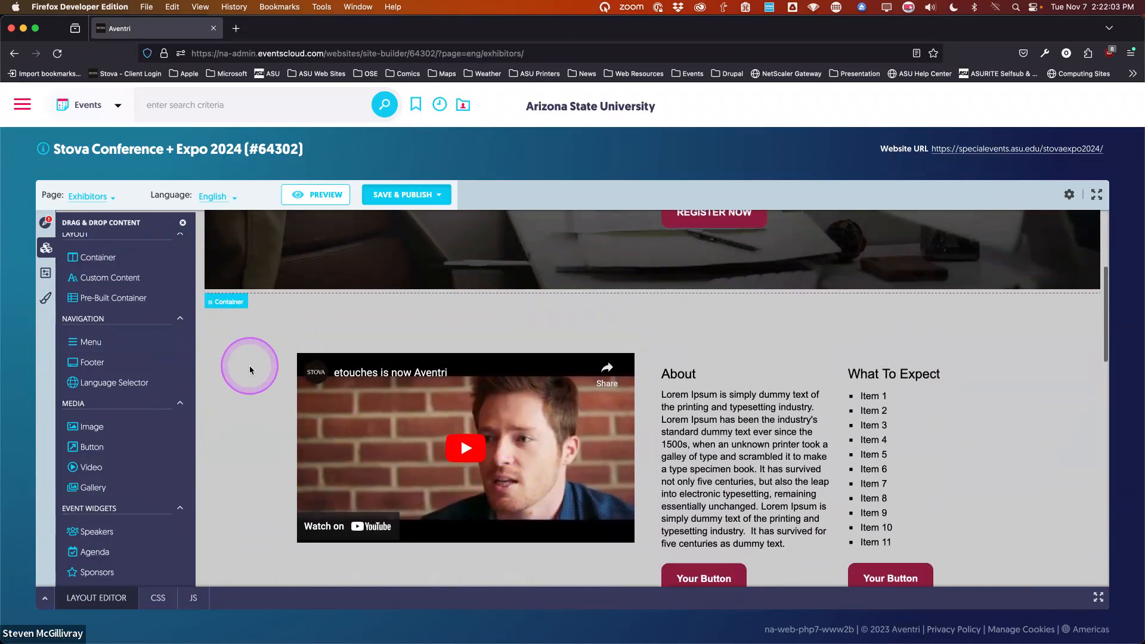
scroll(250, 367, down, 1)
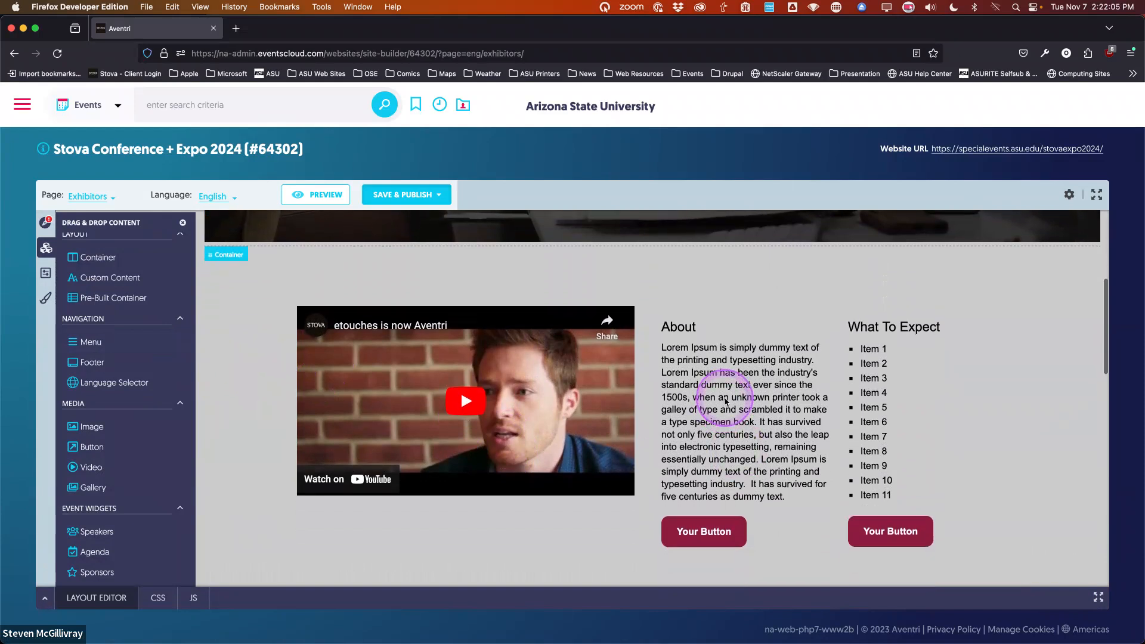
click(726, 402)
click(717, 390)
click(884, 391)
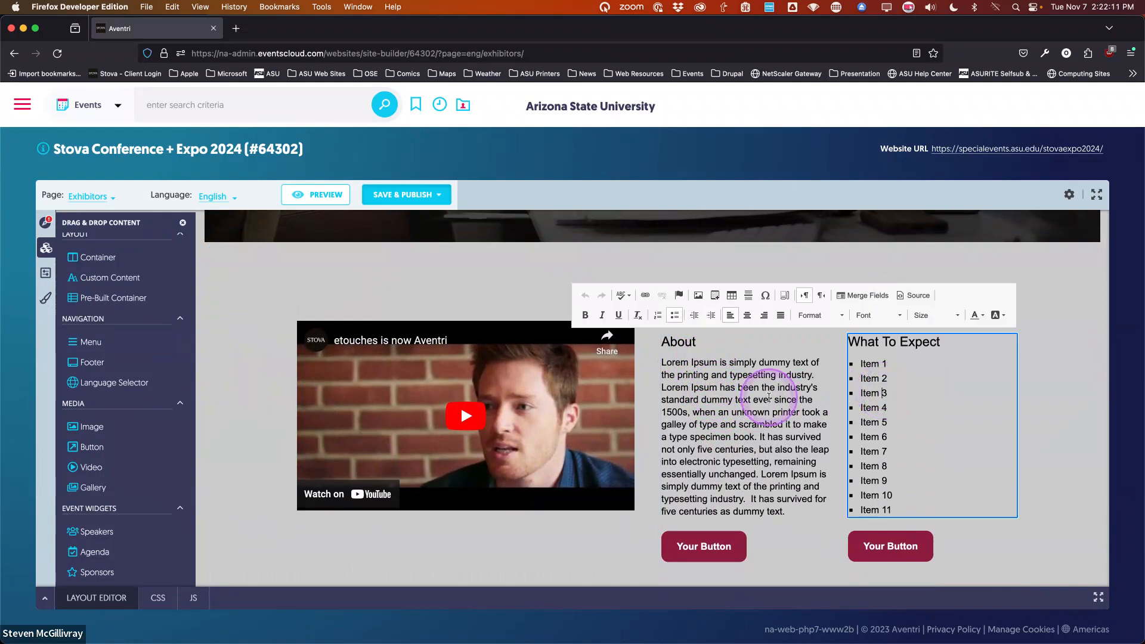
Open the settings of the video in the new container
drag(105, 447, 410, 396)
click(410, 397)
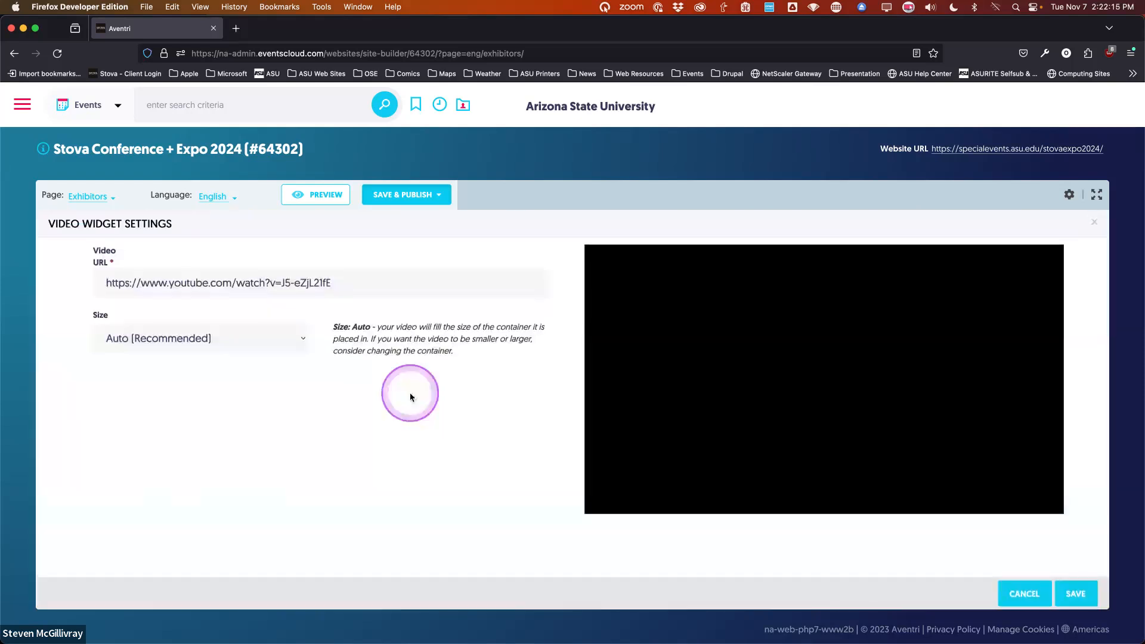
click(139, 282)
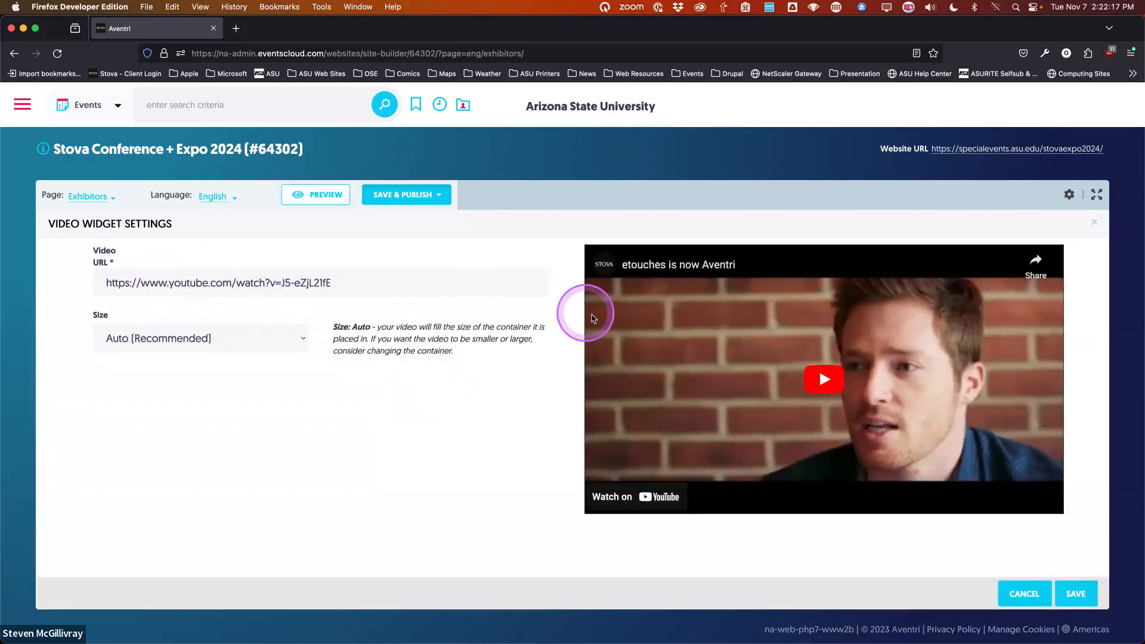
triple_click(359, 281)
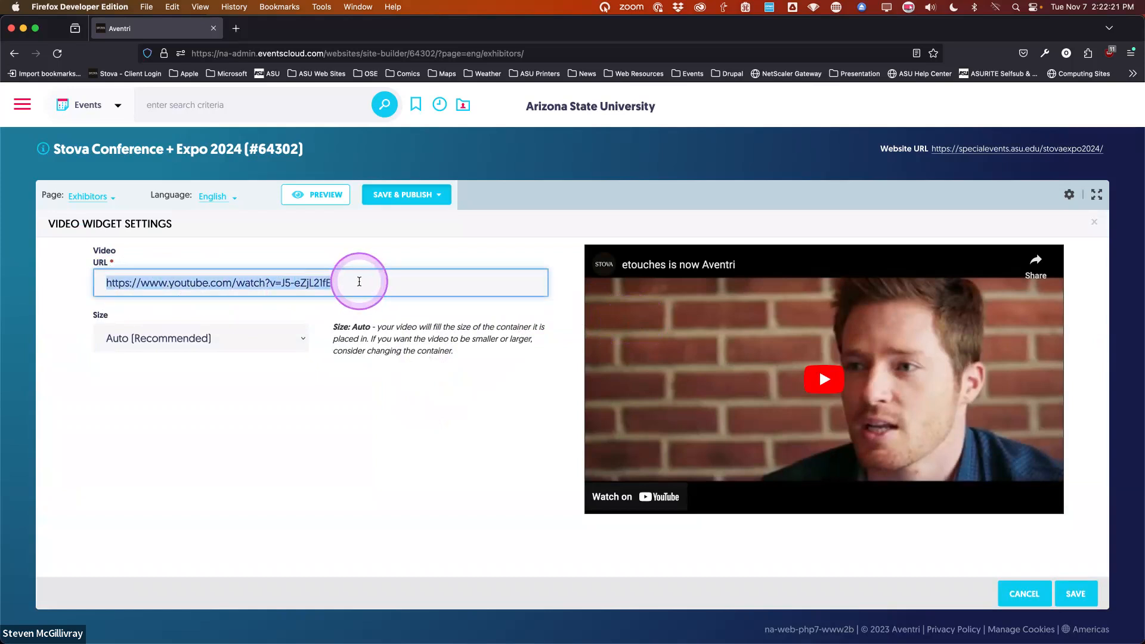
text(wz)
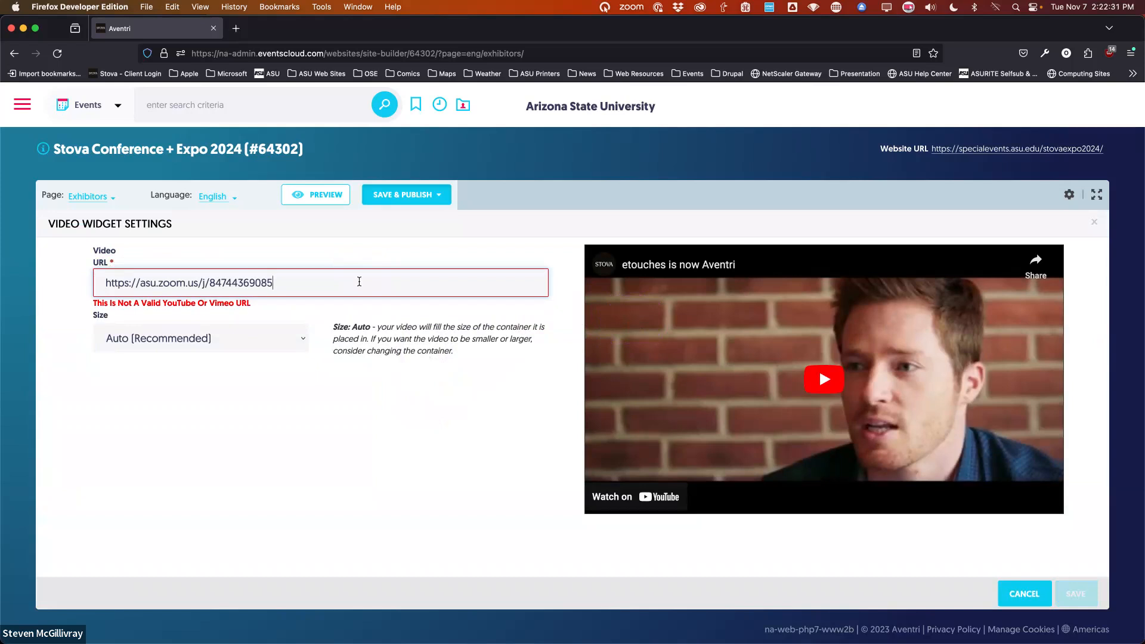
key(Tab)
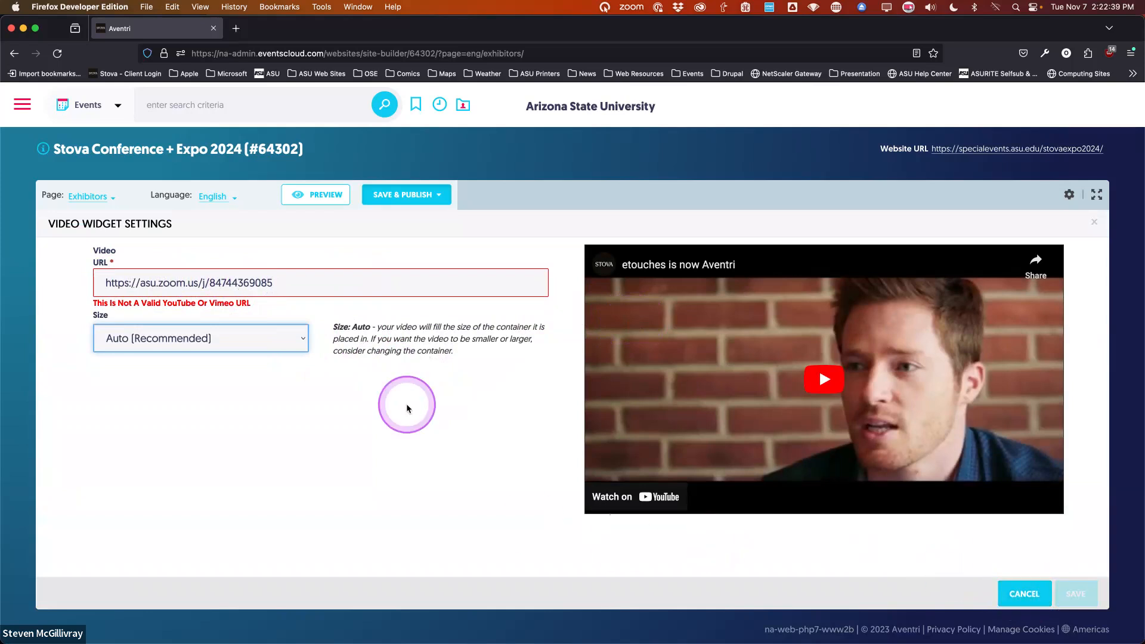
click(301, 280)
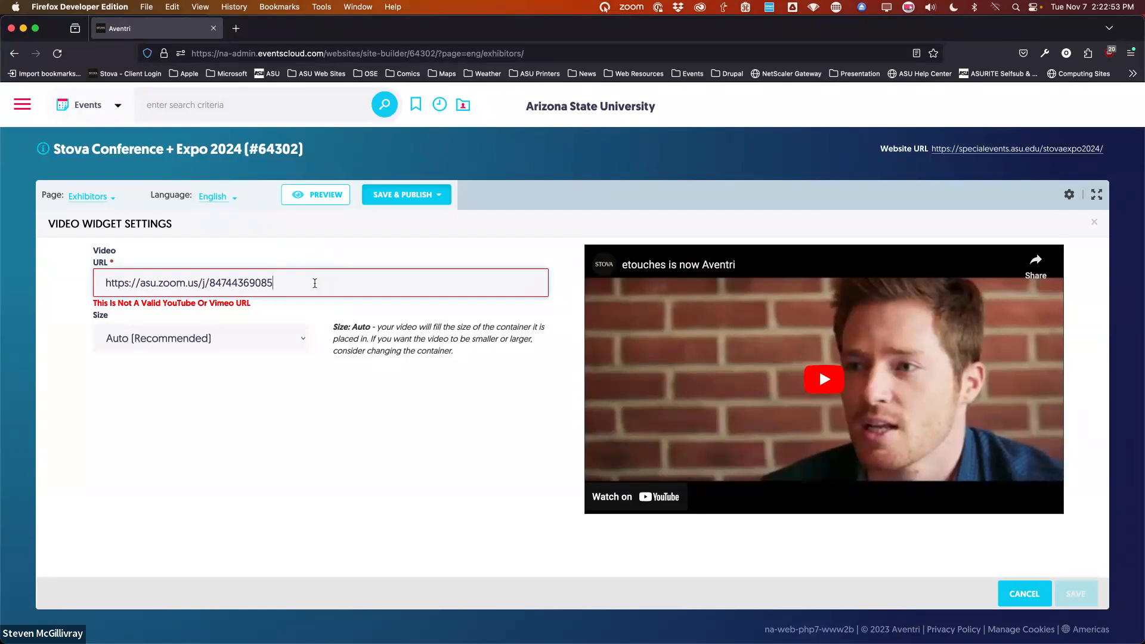
triple_click(299, 281)
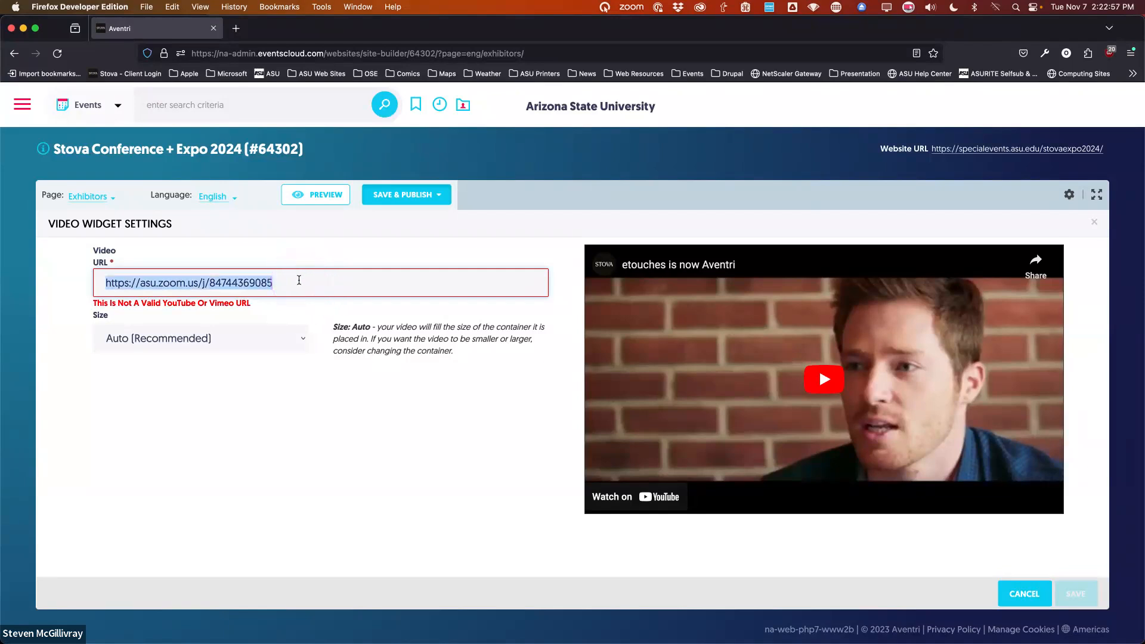
text(z)
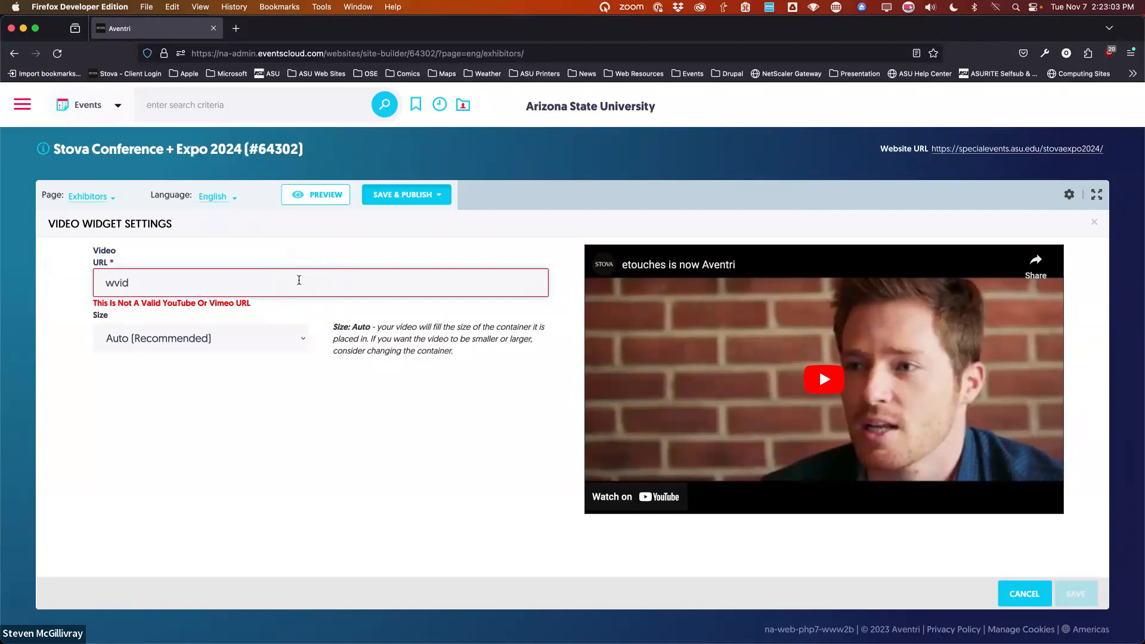
Replace the video's URL with the YouTube link of the "We are now Stova!" video and save the settings
key(super+a)
key(super+v)
click(1085, 594)
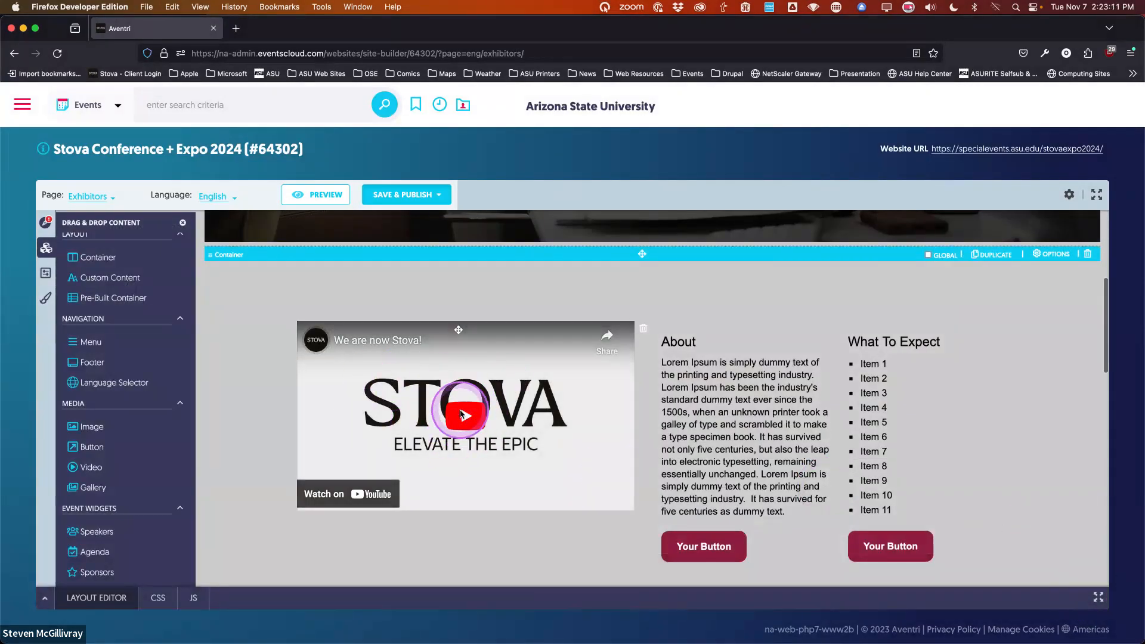
scroll(253, 396, down, 6)
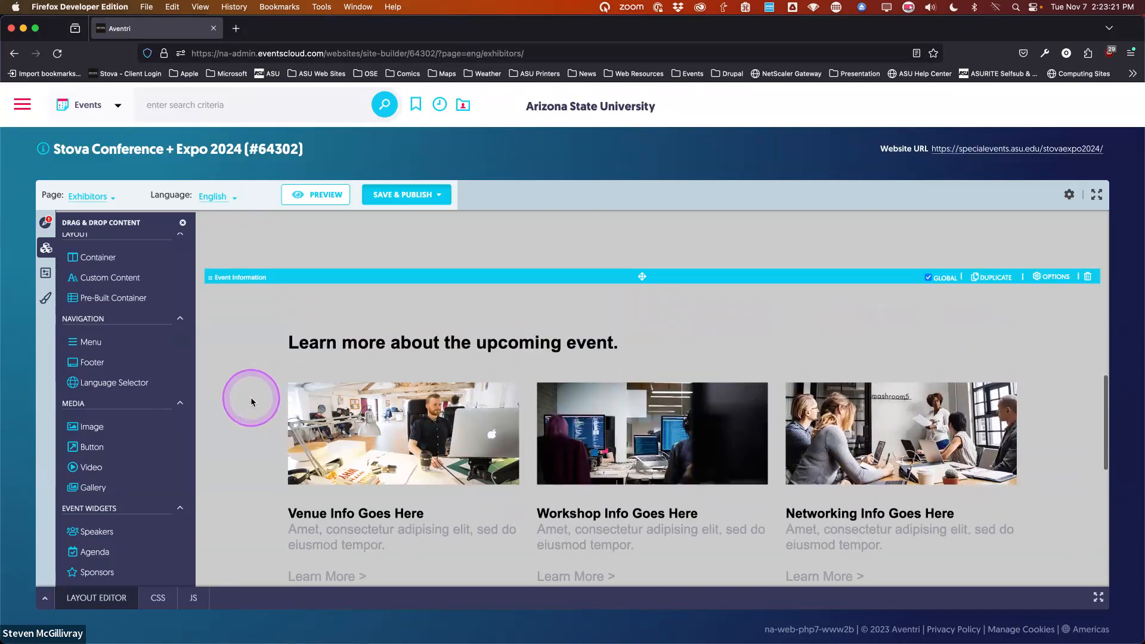
Open the options of the Event Information container, examine its row and column layout, and save it
mouse_move(1012, 332)
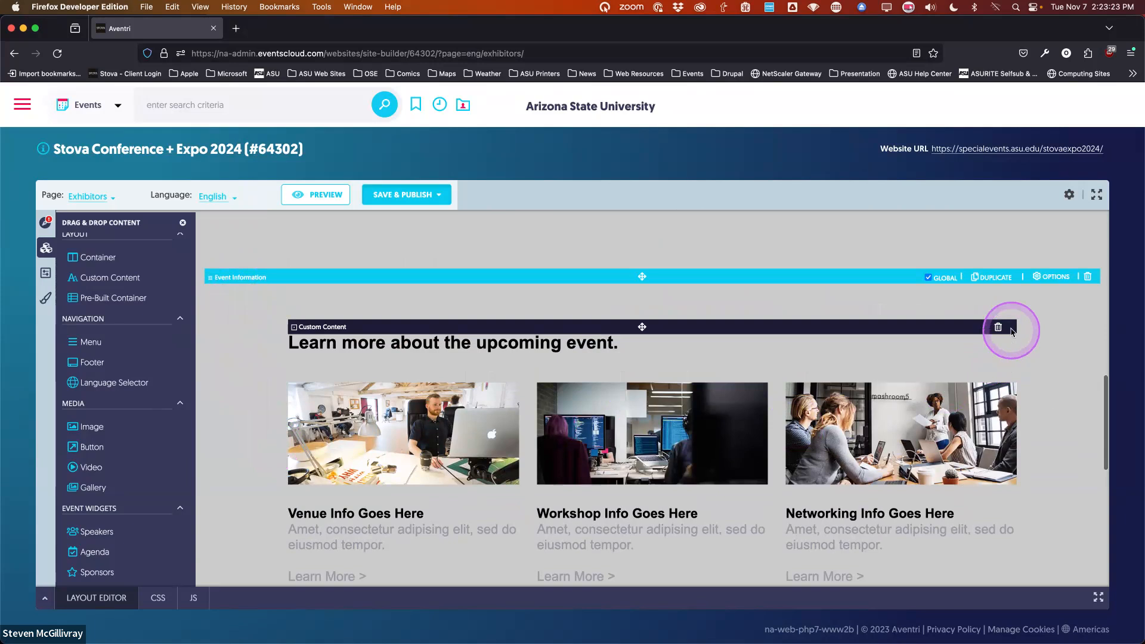
click(1057, 277)
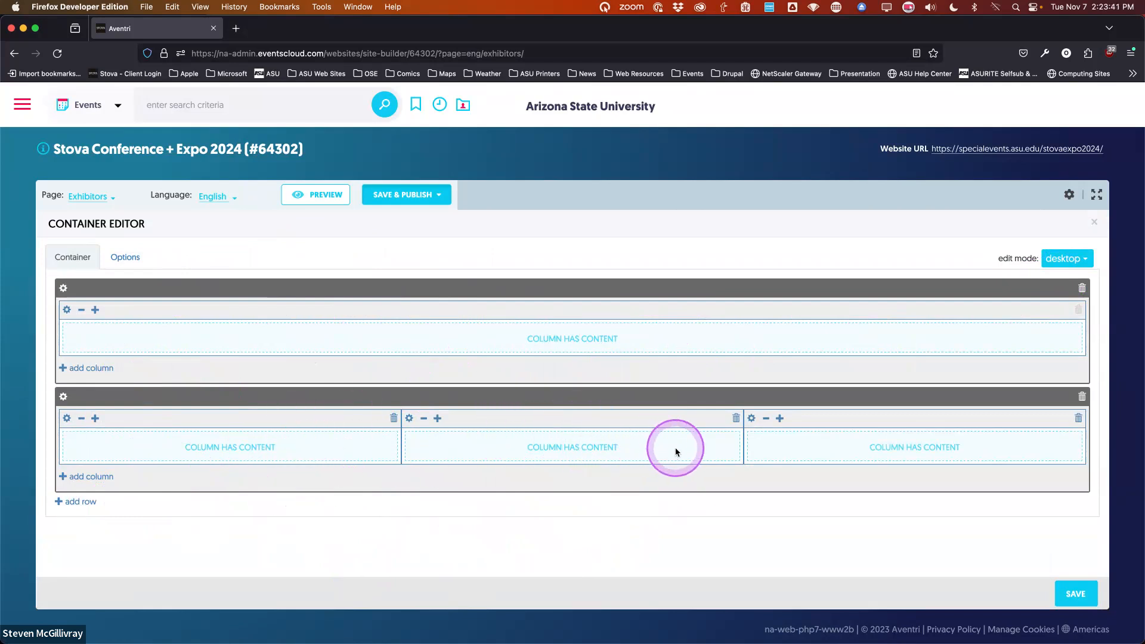
click(1075, 592)
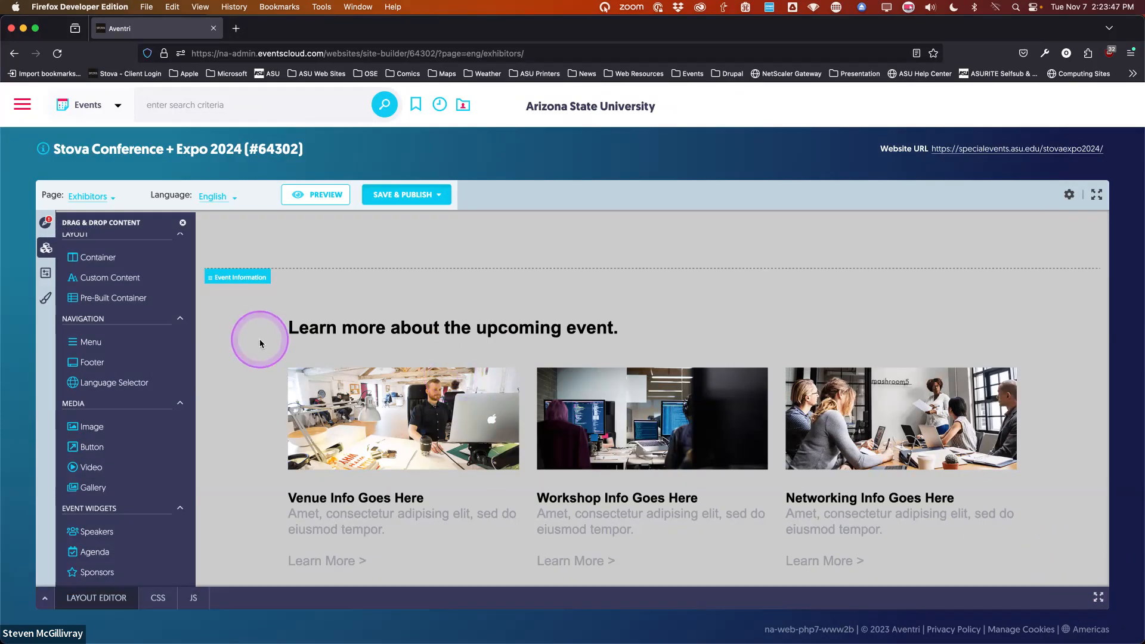
Save the website and publish all of its pages
scroll(144, 373, down, 2)
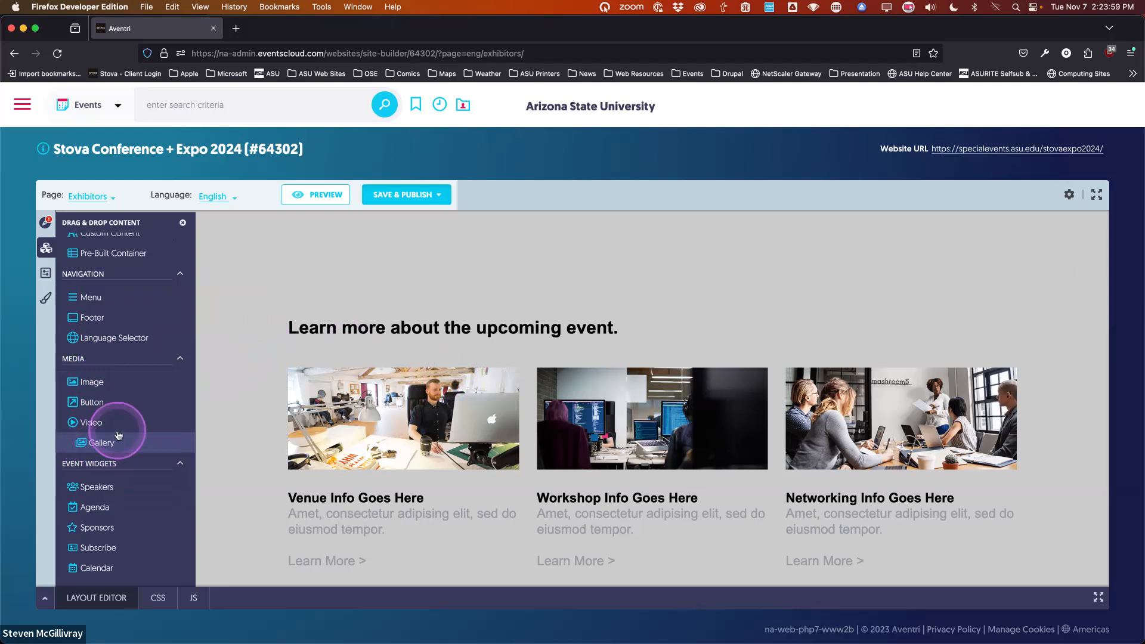
scroll(143, 412, down, 2)
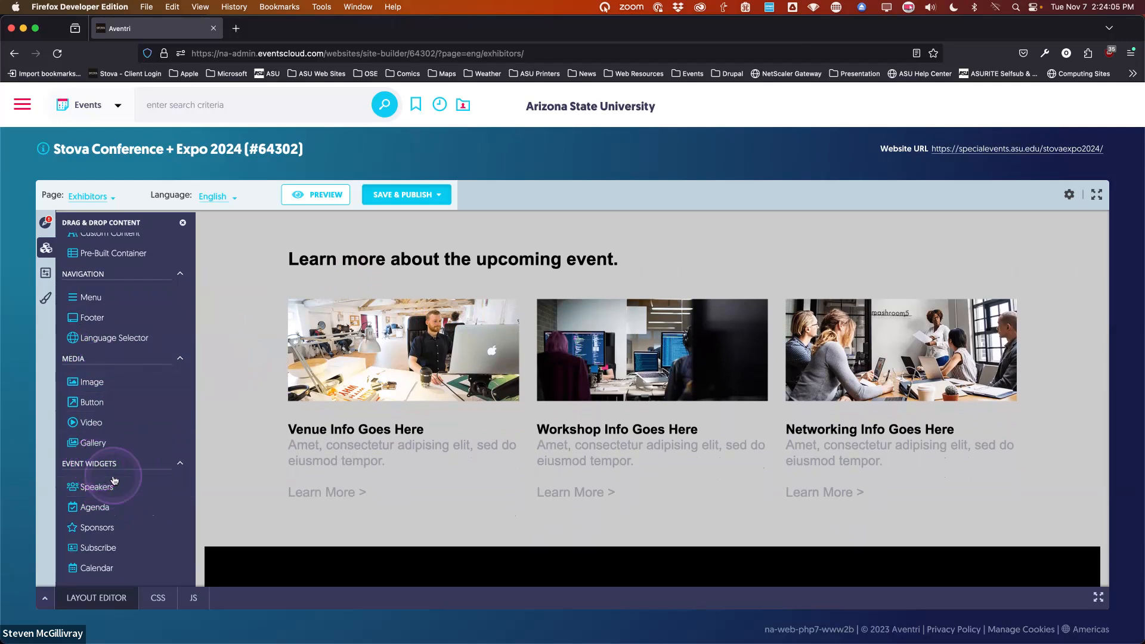
scroll(237, 409, up, 2)
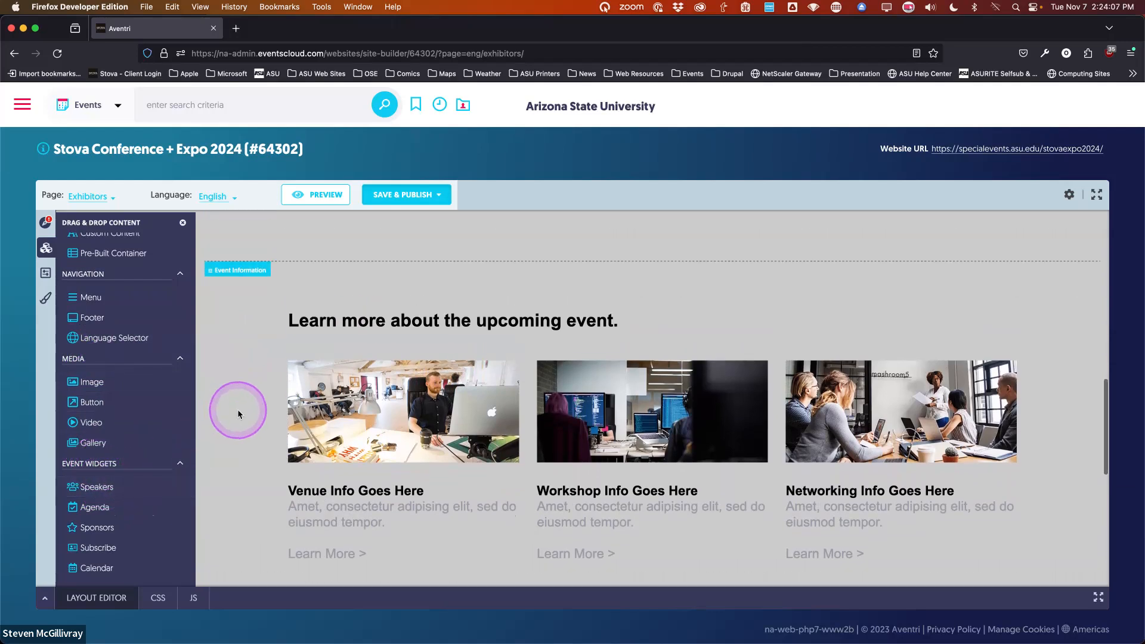
click(439, 198)
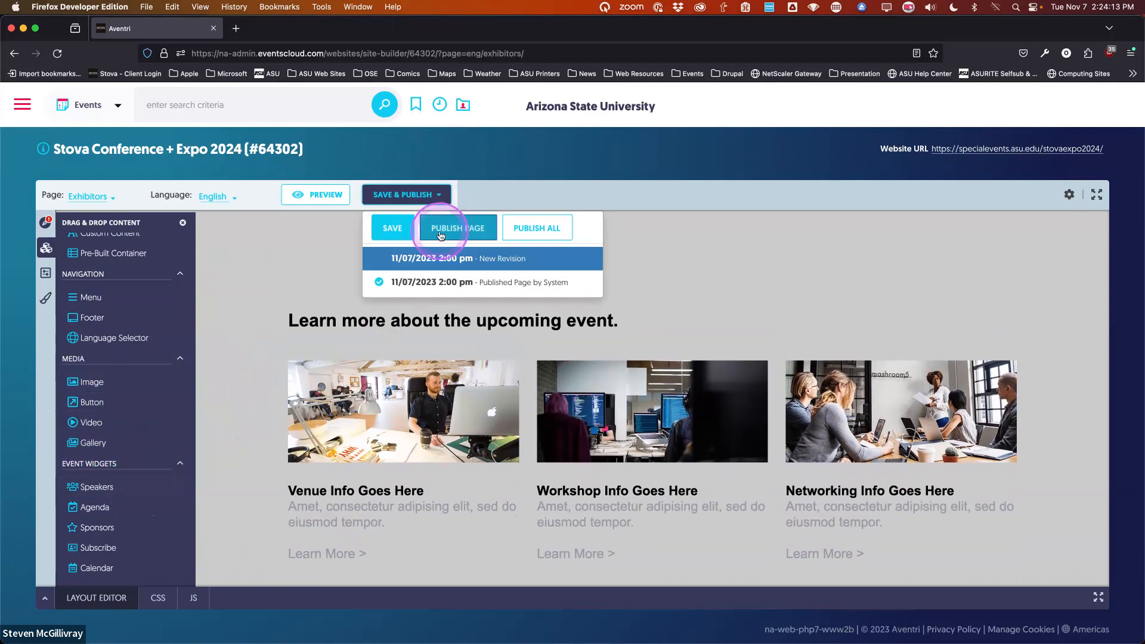
click(530, 231)
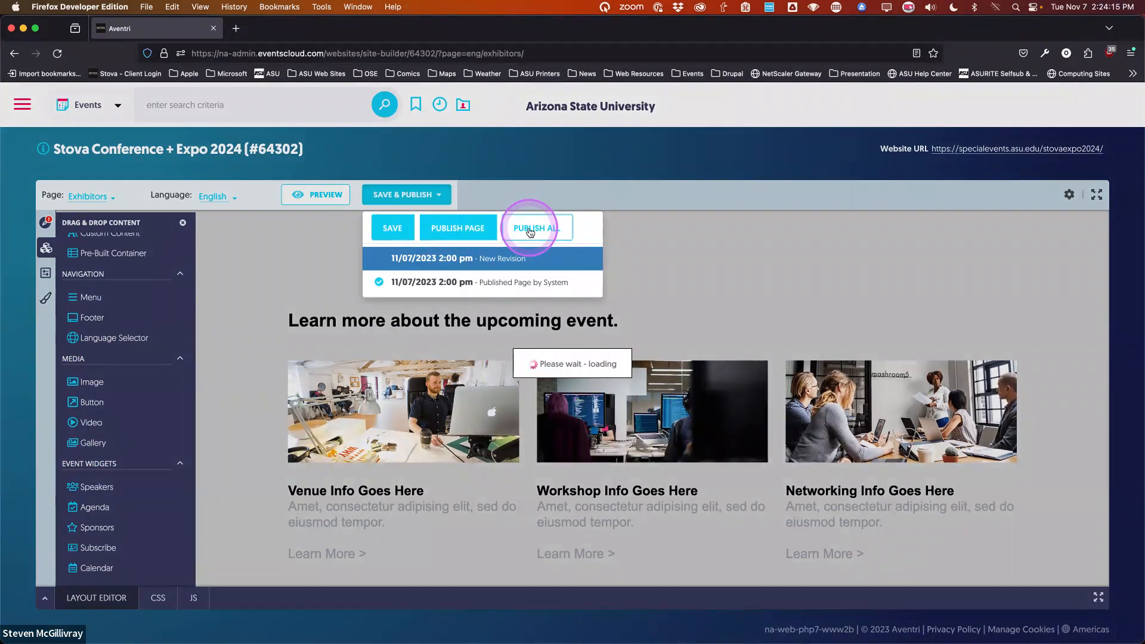
click(253, 468)
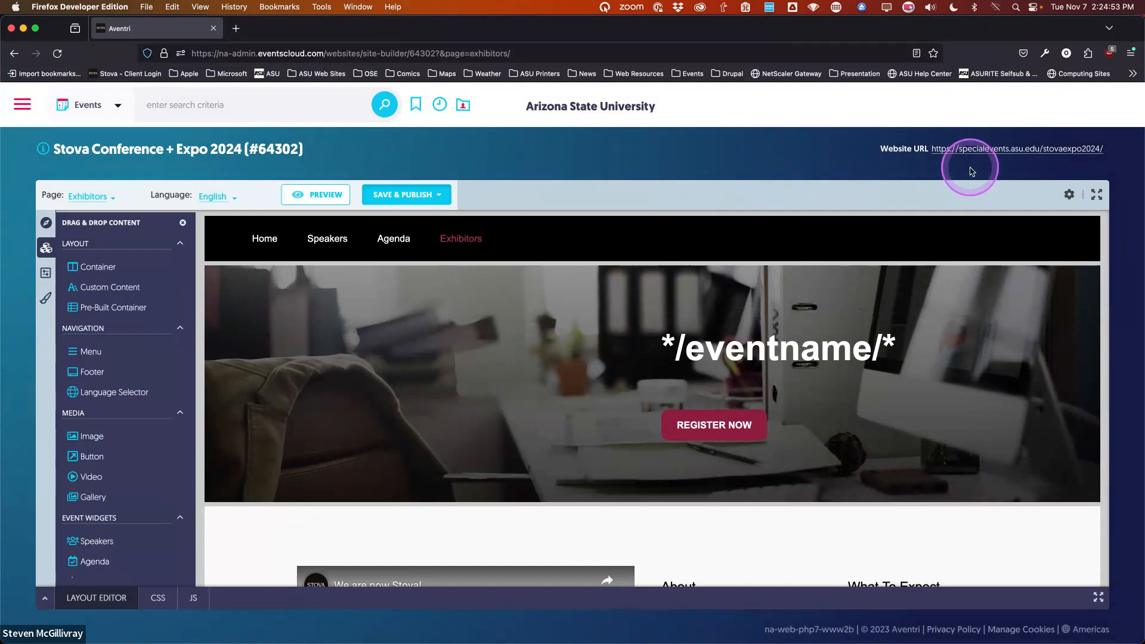
Open the published event website and examine the session list on its Agenda page
click(984, 150)
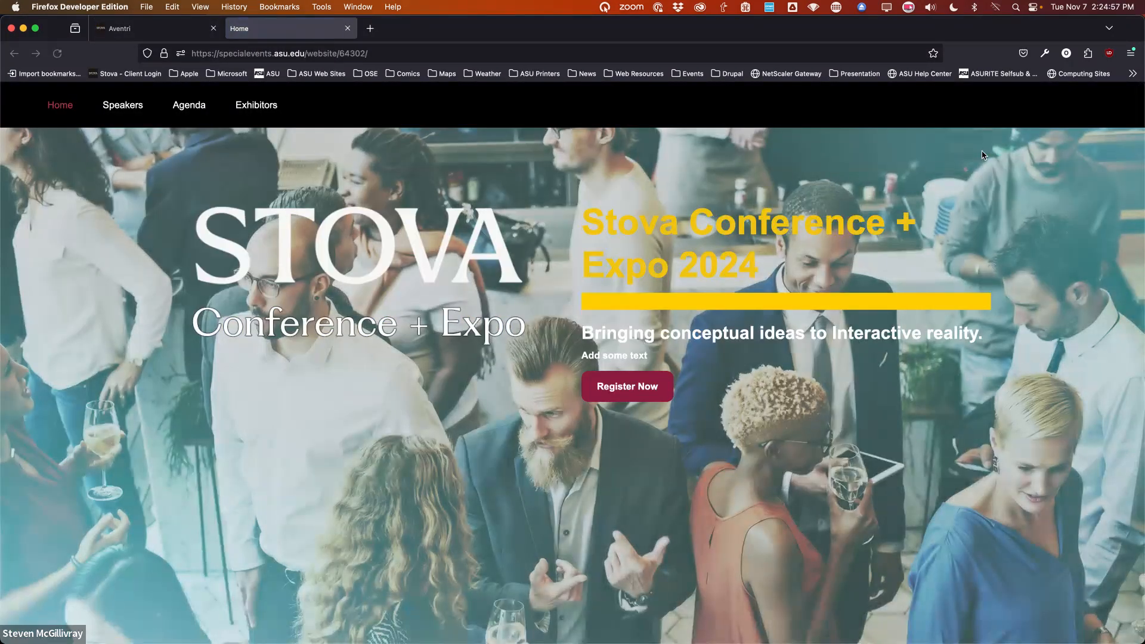
click(504, 399)
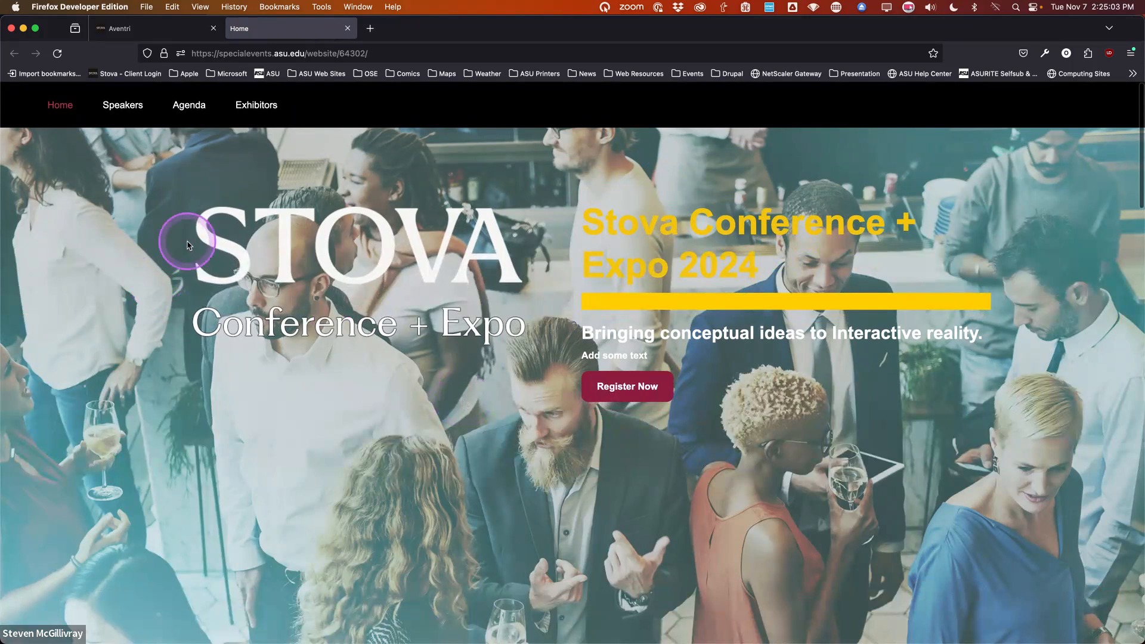
click(187, 112)
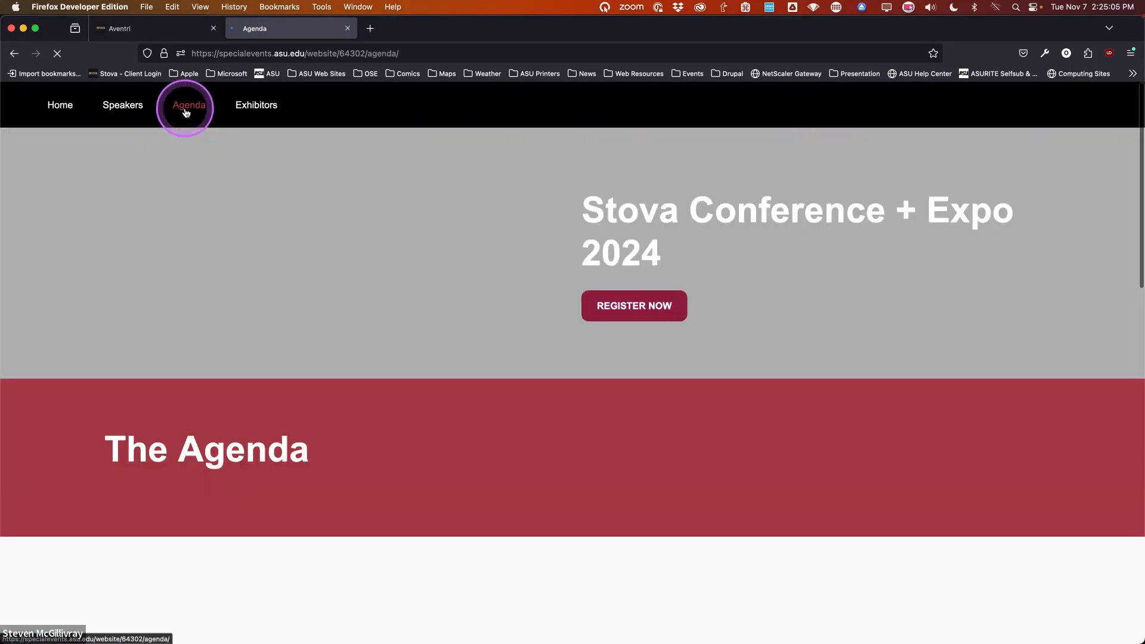
scroll(403, 405, down, 5)
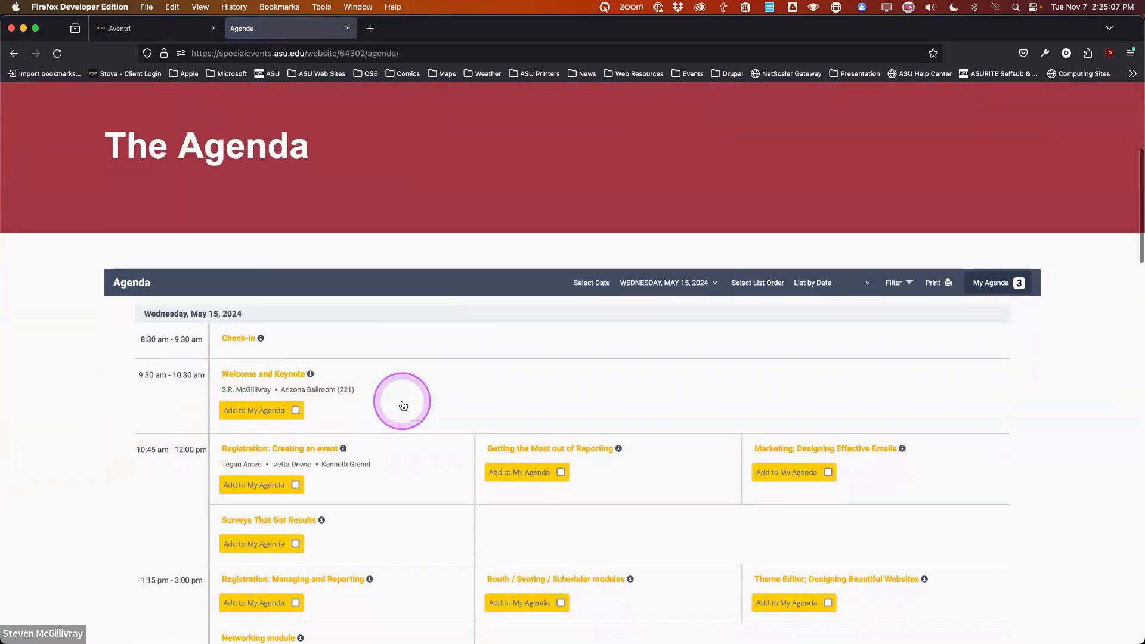
scroll(403, 405, down, 2)
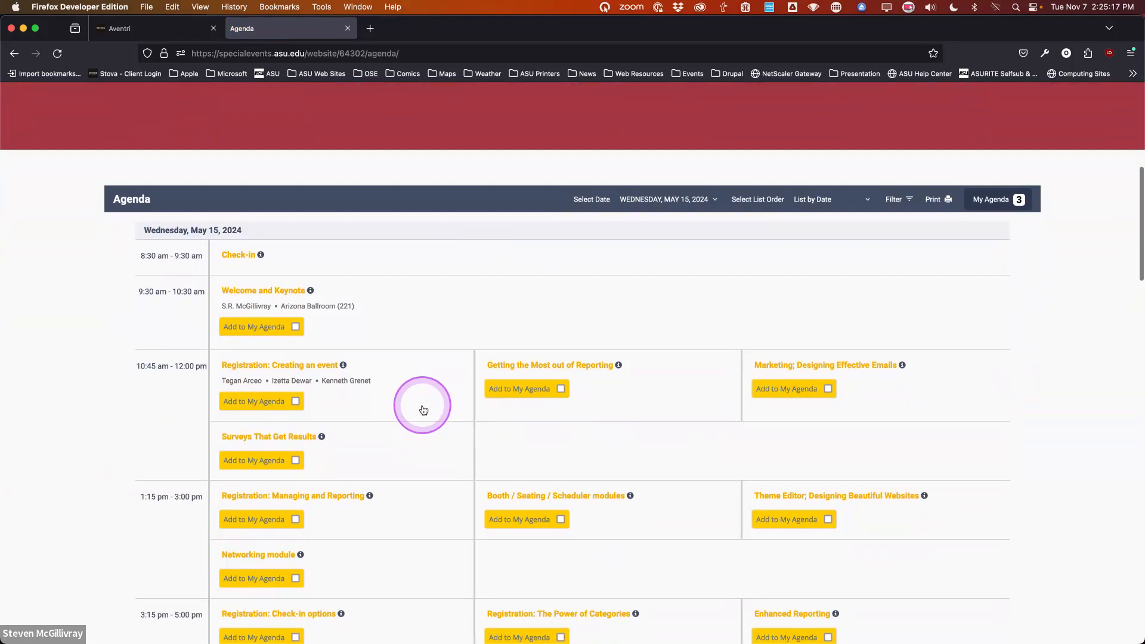
Add "Registration: Creating an event", "Registration: Managing and Reporting" and one more session below them to My Agenda
click(295, 403)
click(295, 520)
scroll(386, 537, down, 1)
scroll(386, 537, down, 1)
click(295, 525)
scroll(391, 523, up, 3)
scroll(392, 524, up, 3)
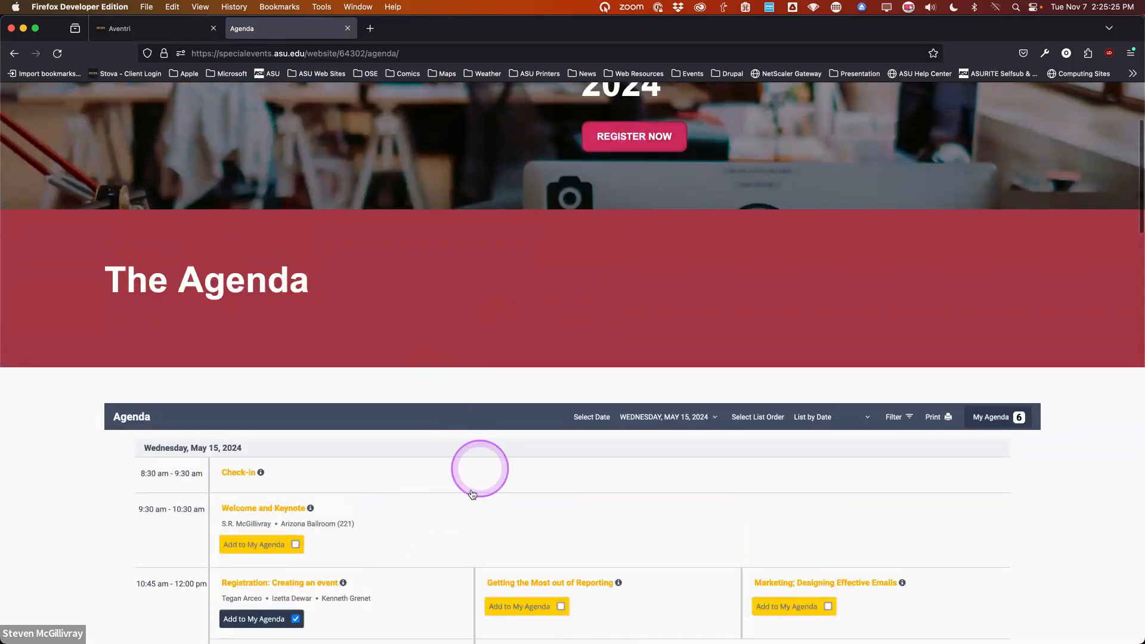
scroll(445, 546, down, 2)
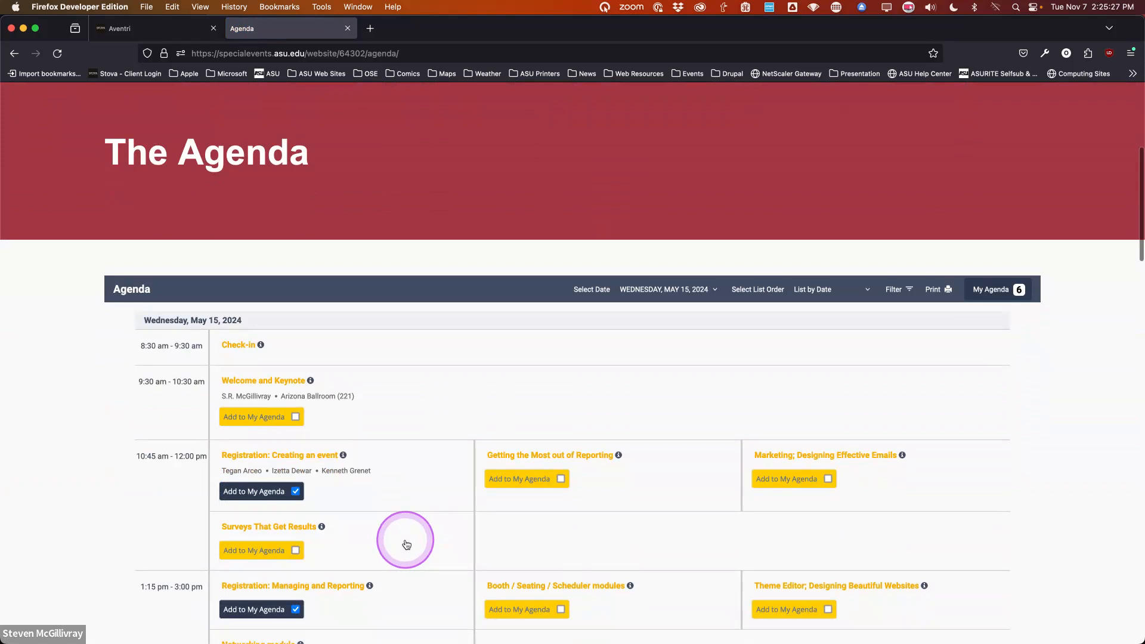
scroll(408, 543, up, 3)
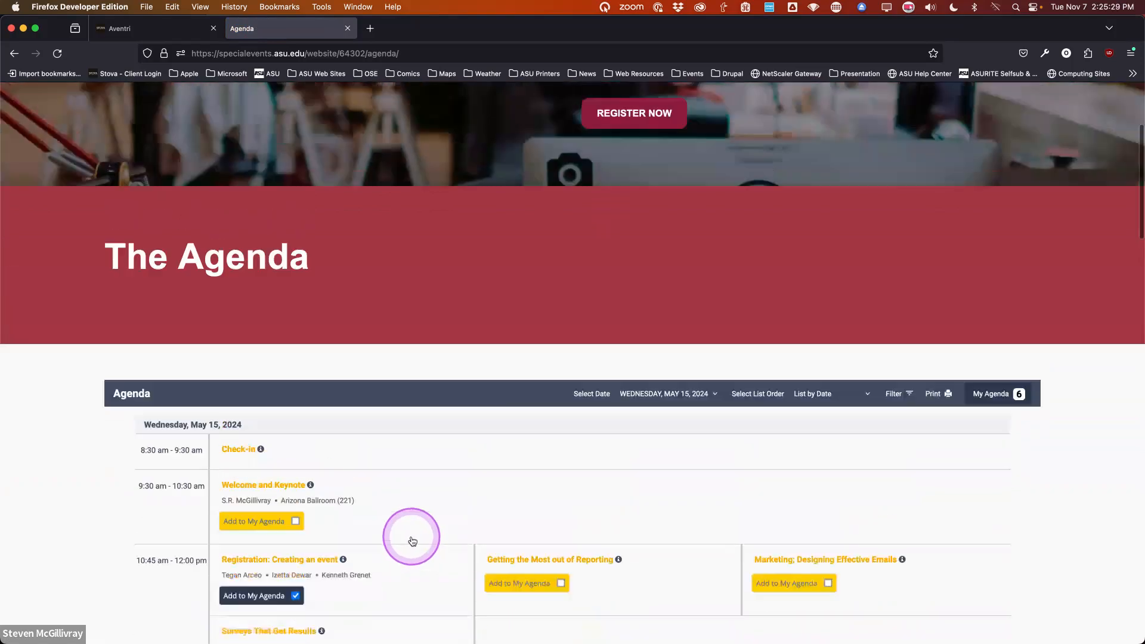
scroll(412, 541, up, 3)
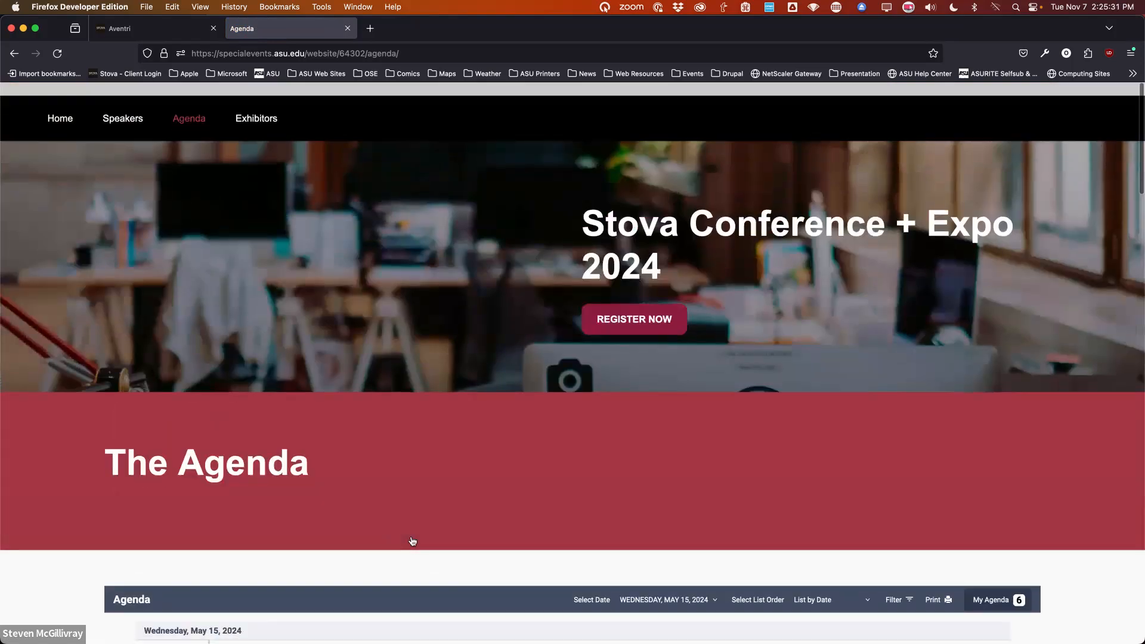
Examine the speaker grid on the published Speakers page and return to the Aventri site builder
click(127, 111)
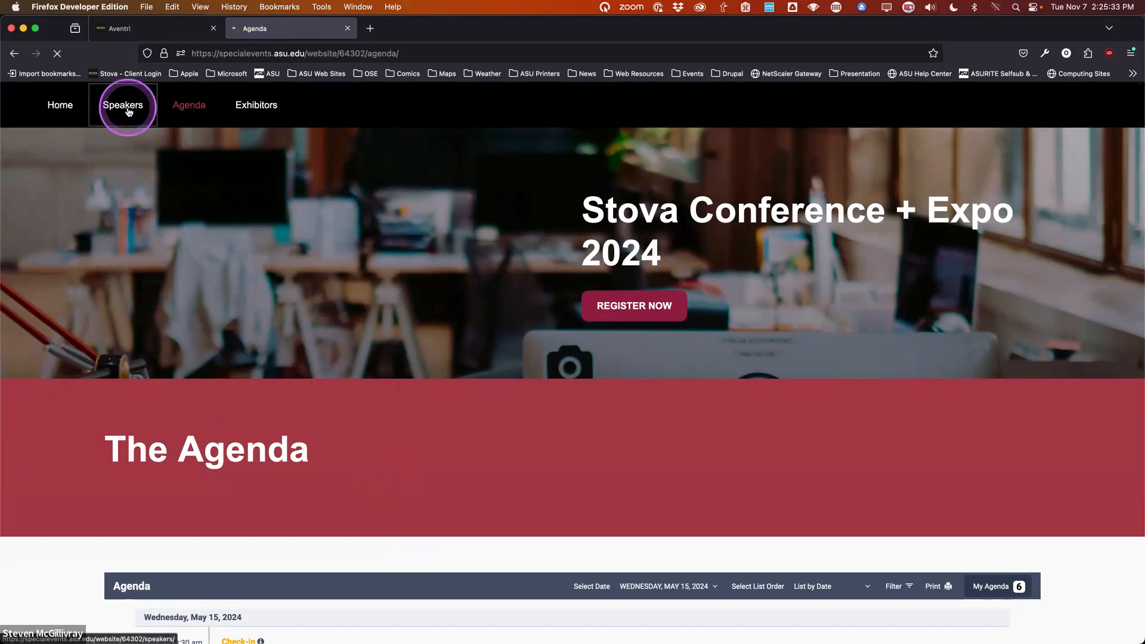
scroll(340, 474, down, 10)
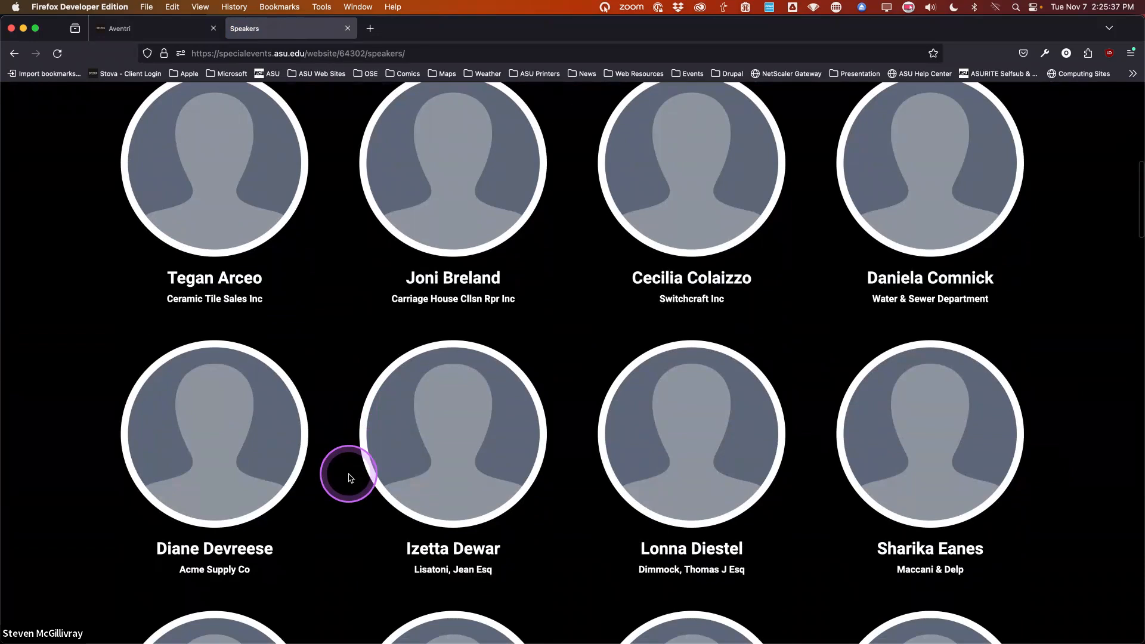
scroll(350, 478, up, 7)
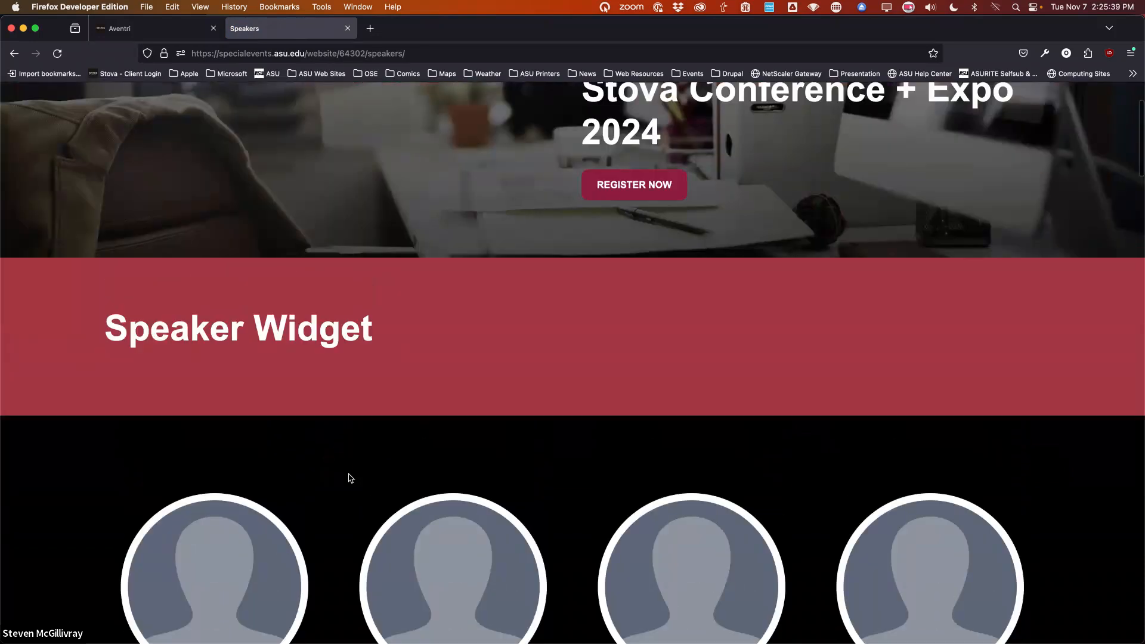
scroll(350, 478, down, 4)
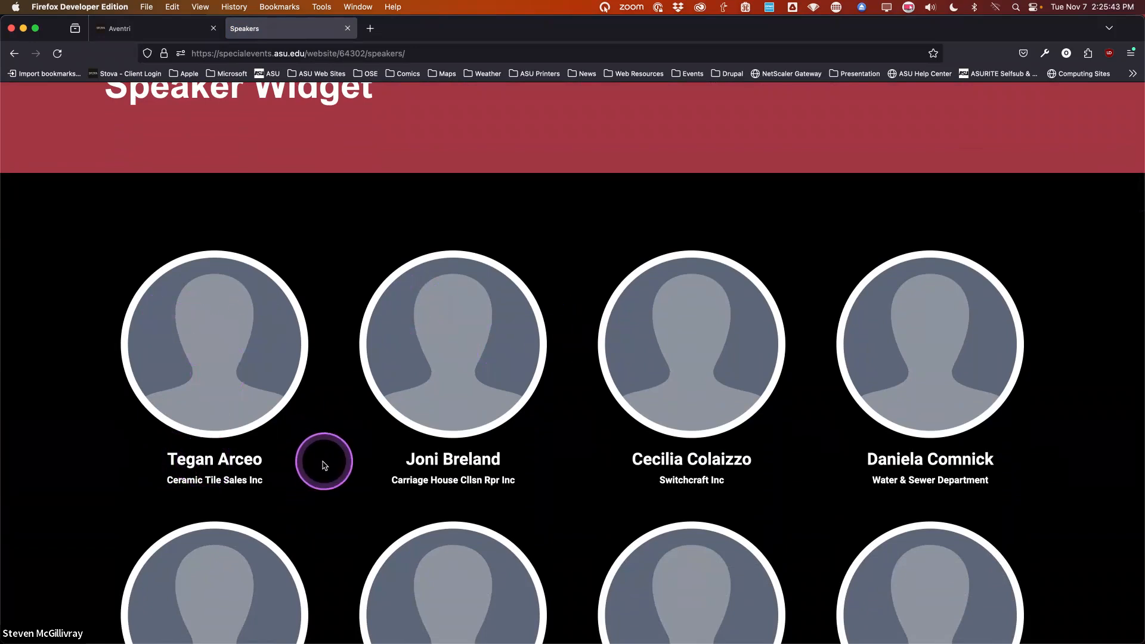
scroll(322, 463, up, 6)
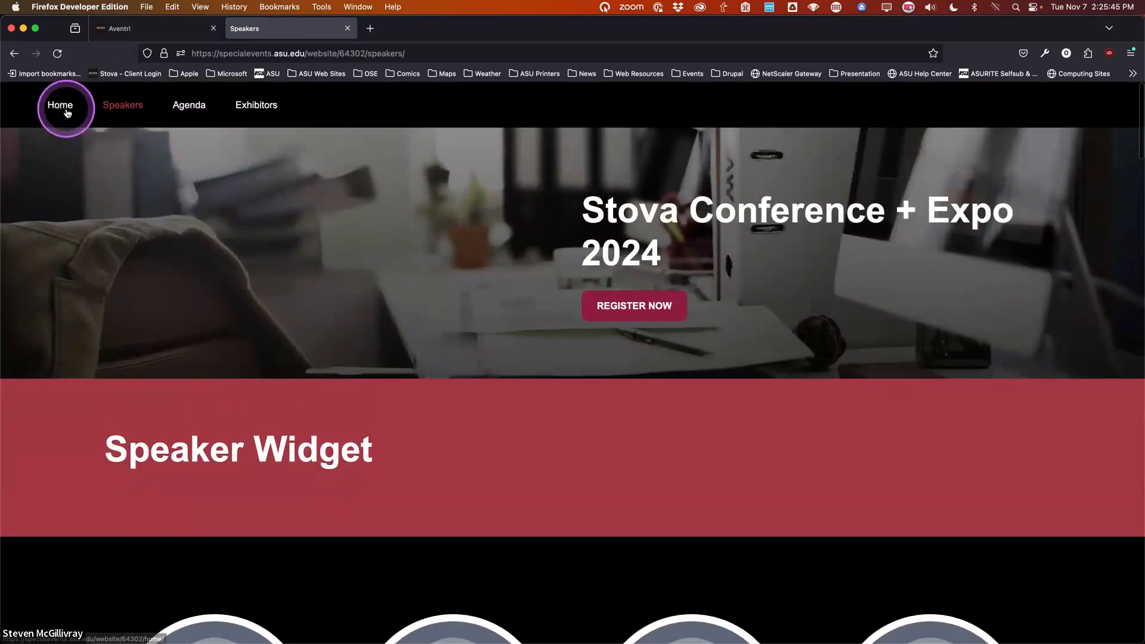
click(184, 28)
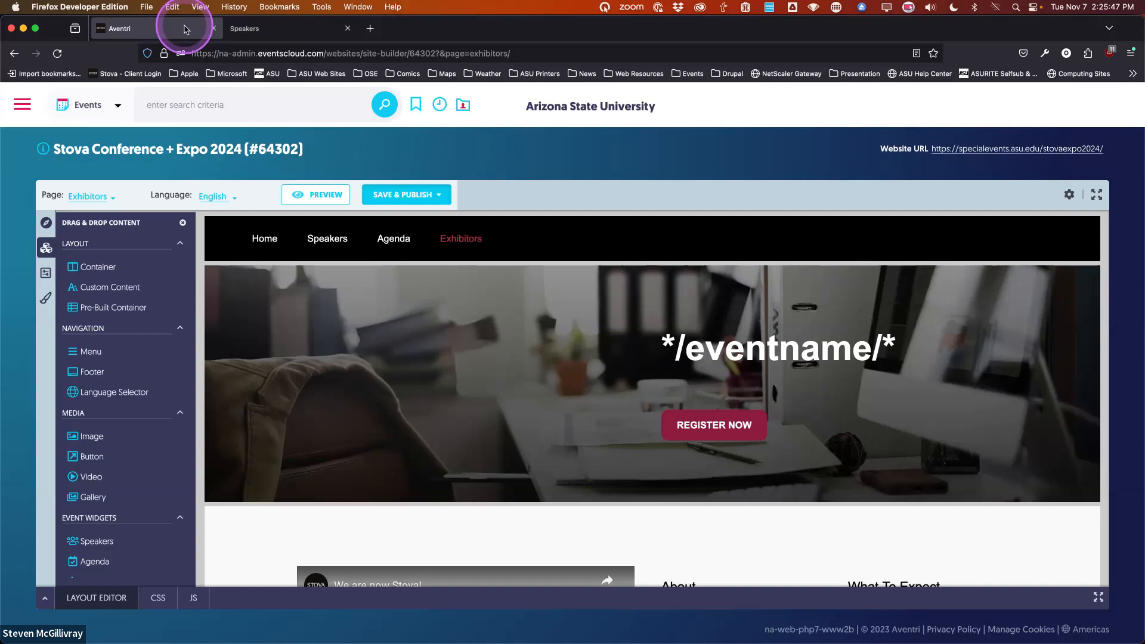